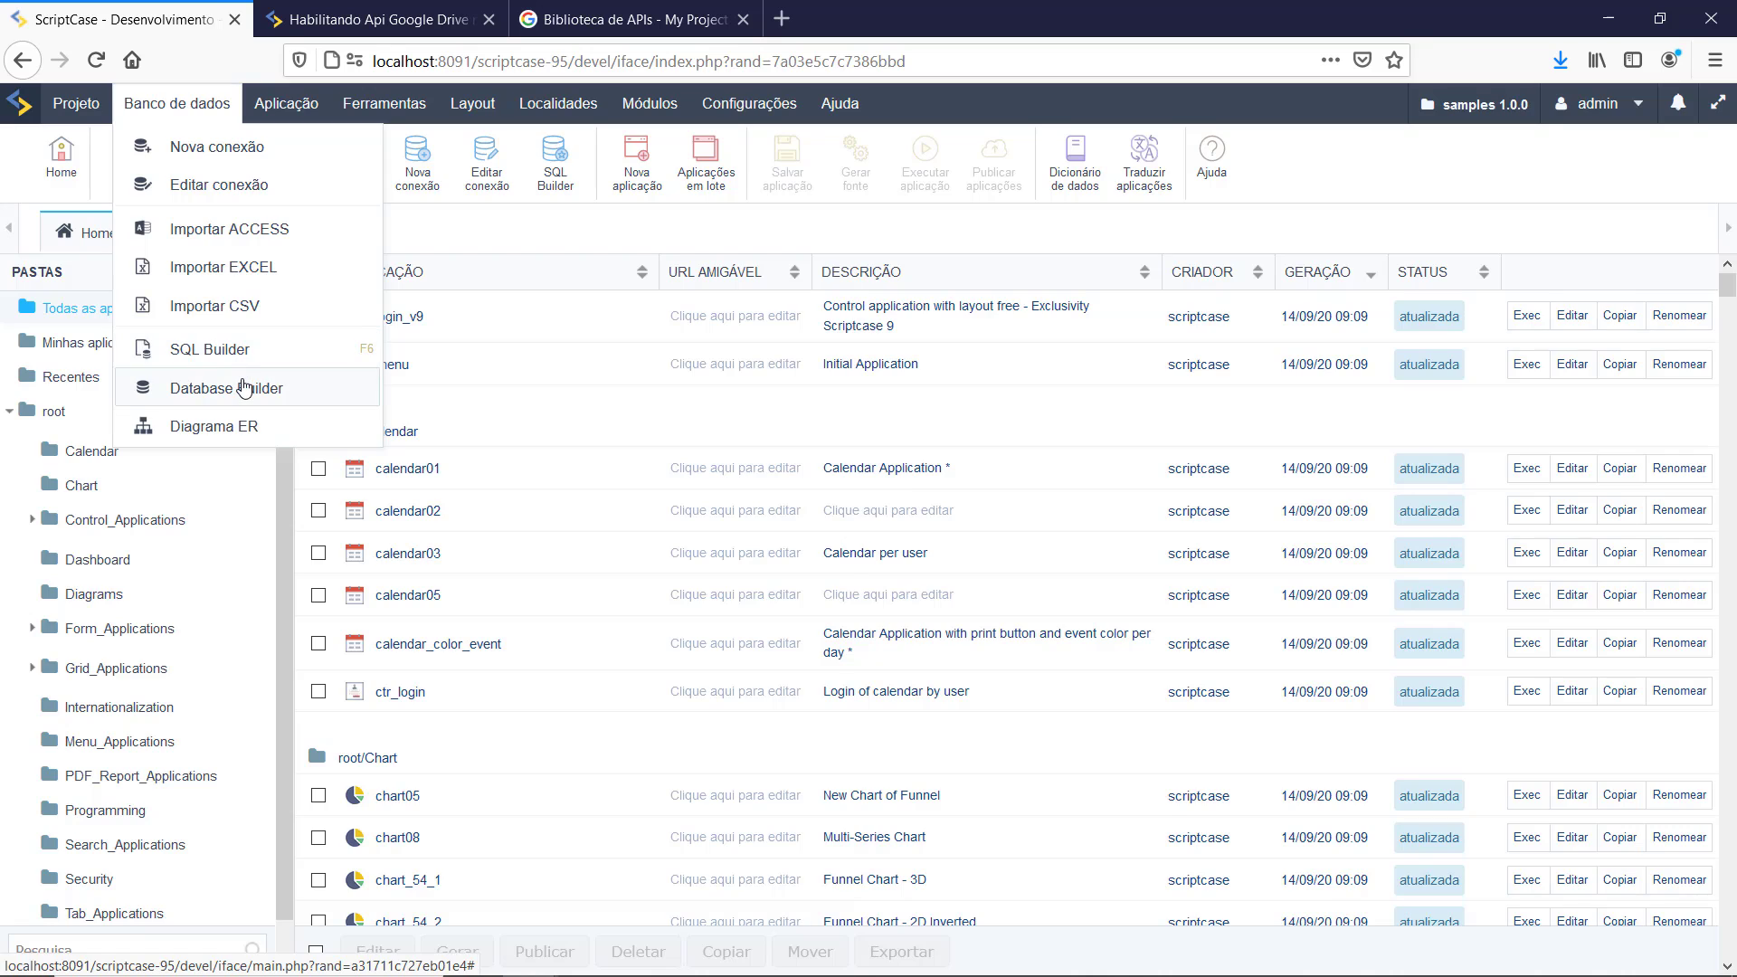
Step: Open the Database Builder's Criar tabela form and enter the table name arquivos
{"action": "left_click", "coordinate": [240, 388]}
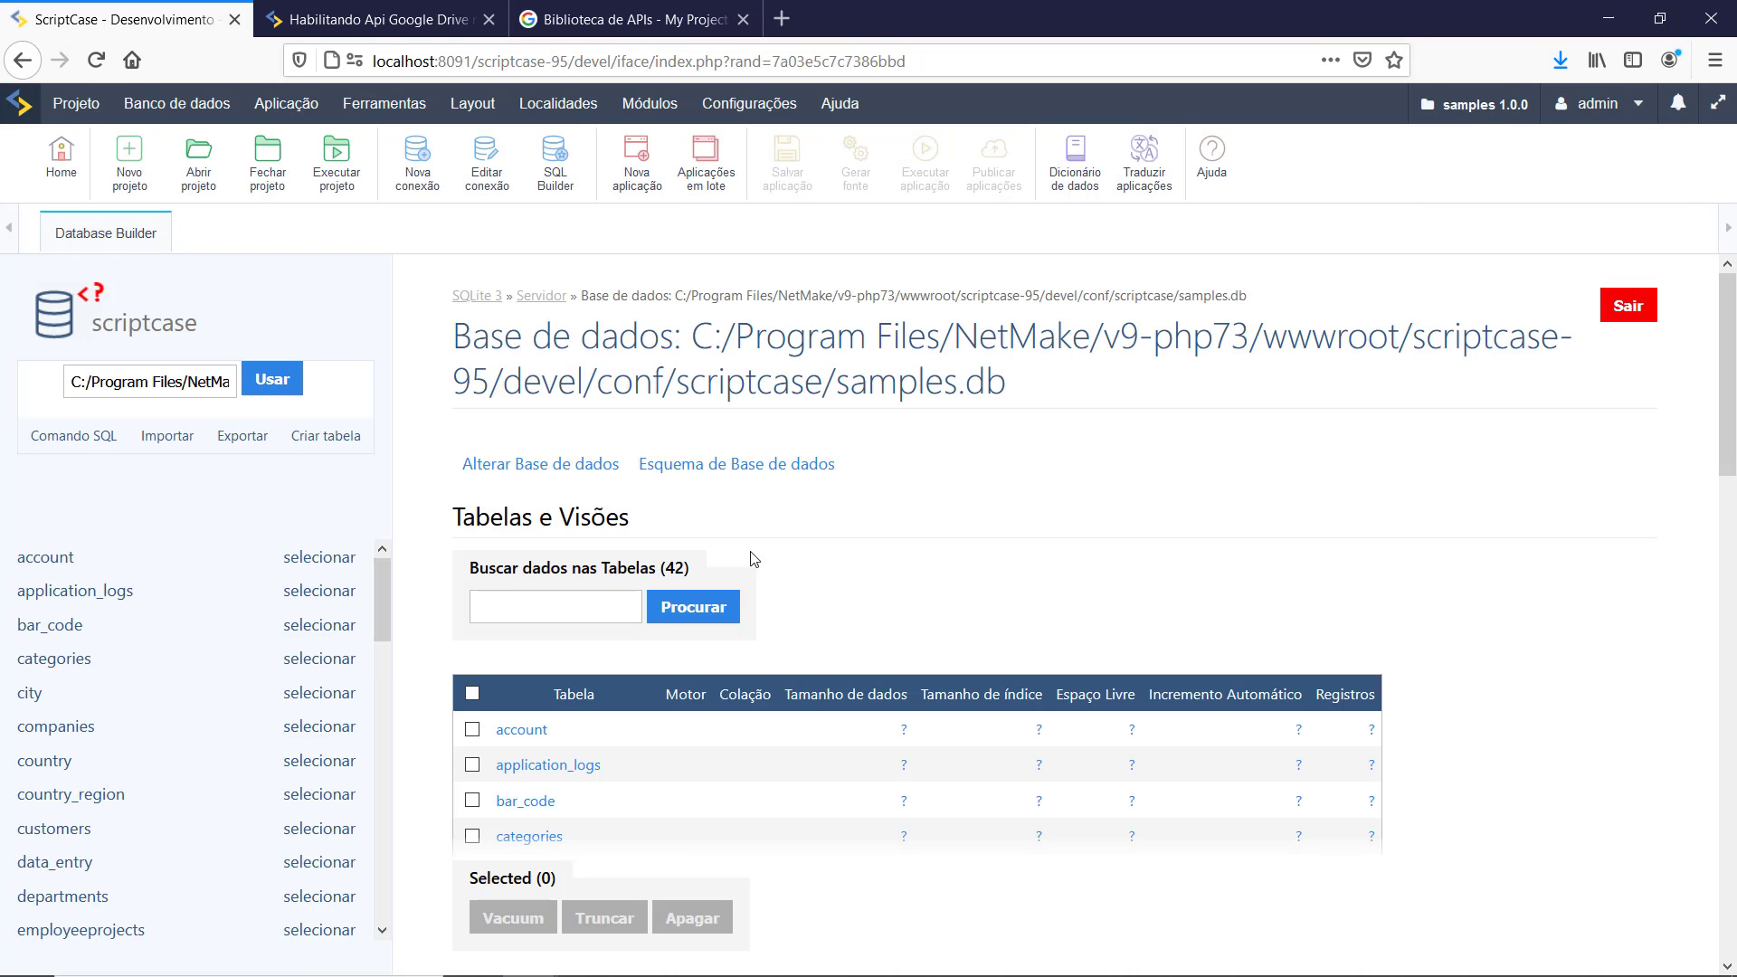
{"action": "left_click", "coordinate": [308, 438]}
{"action": "left_click", "coordinate": [598, 399]}
{"action": "type", "text": "teste"}
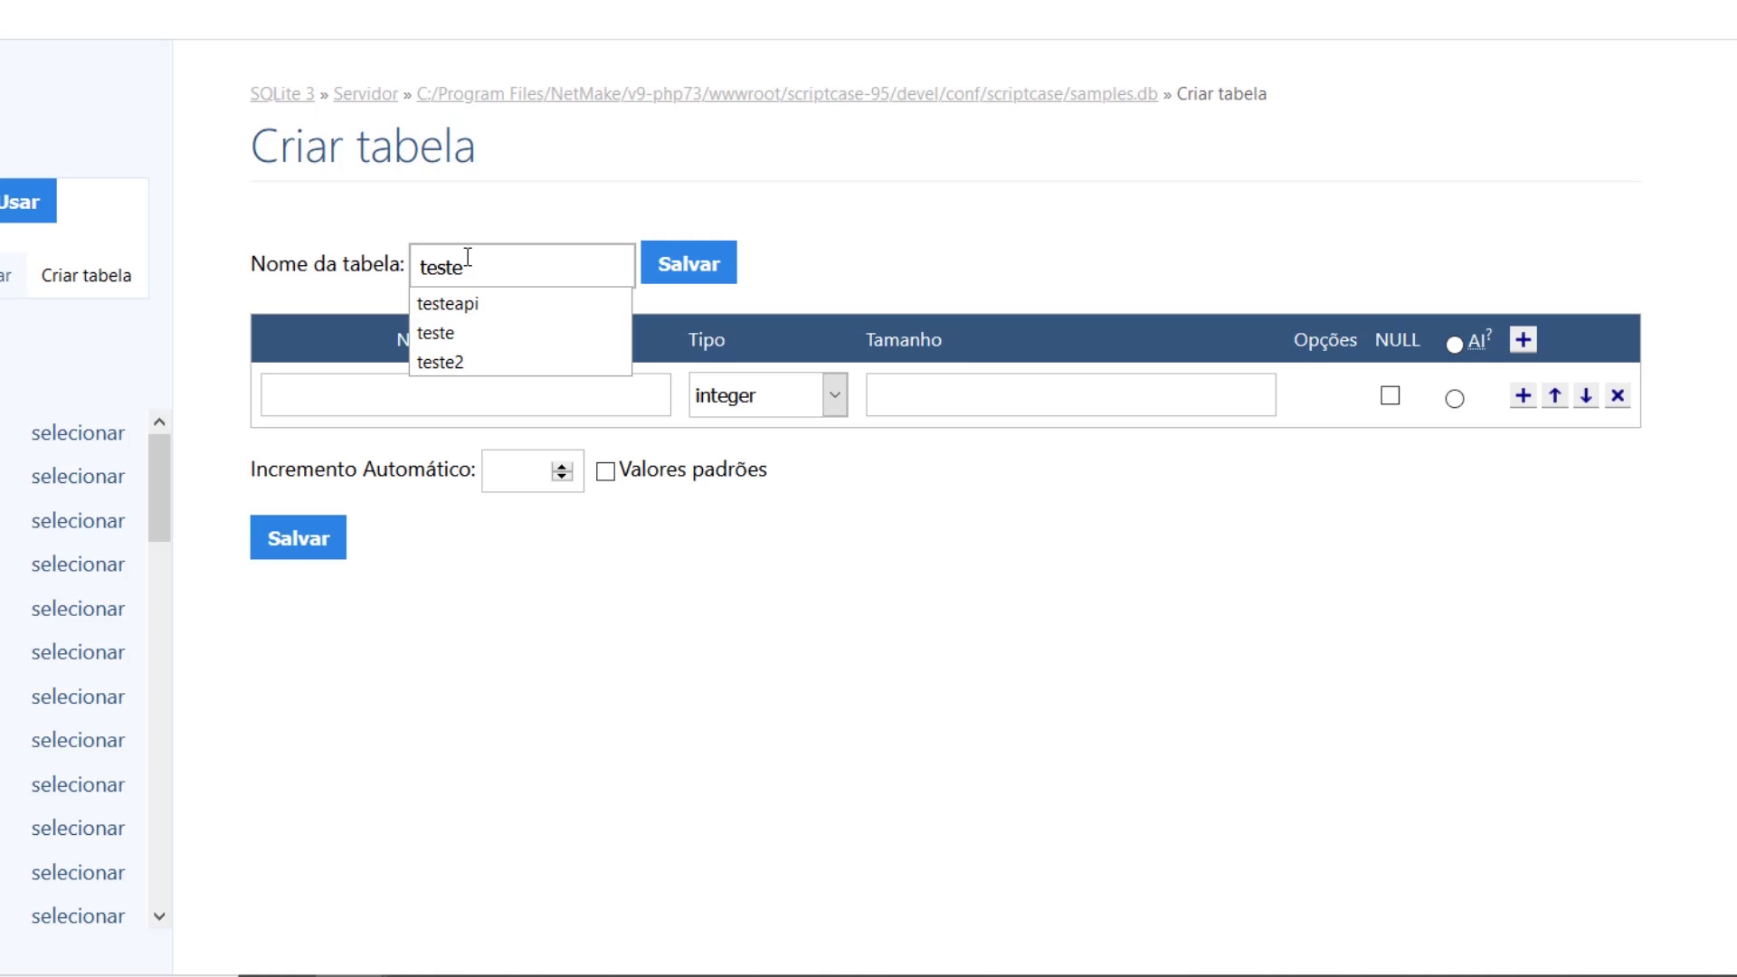
{"action": "type", "text": "a"}
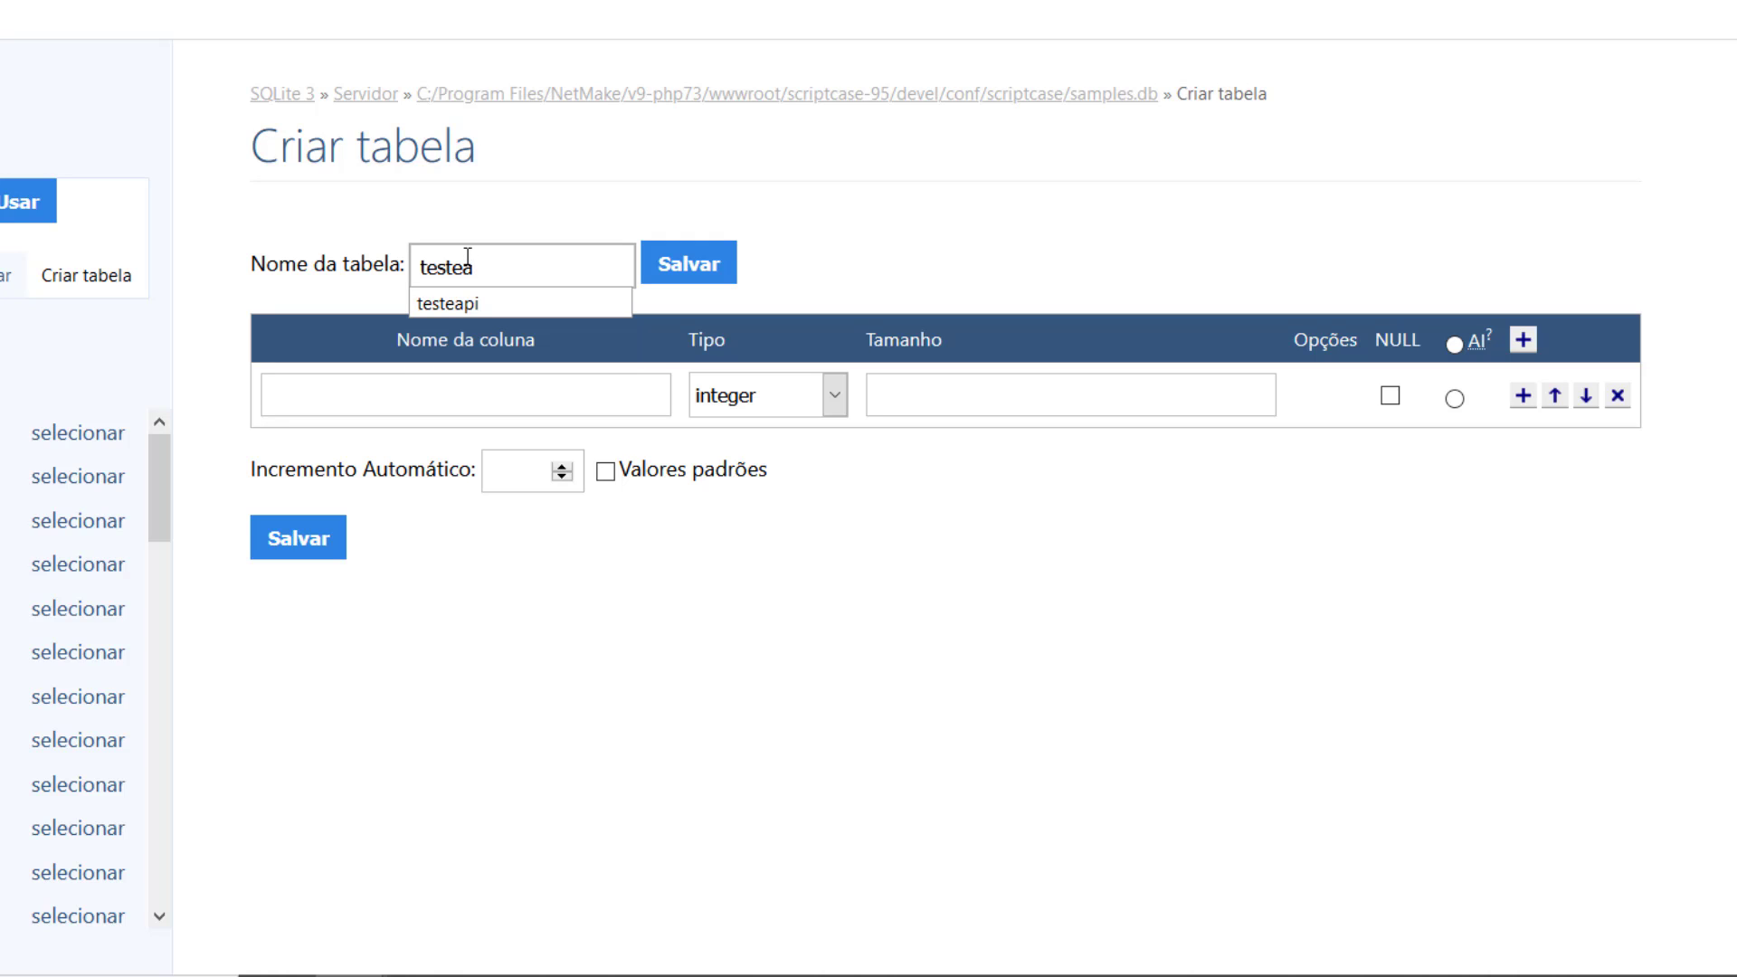
{"action": "type", "text": "rqvui"}
{"action": "key", "text": "BackSpace"}
{"action": "key", "text": "BackSpace"}
{"action": "key", "text": "BackSpace"}
{"action": "key", "text": "BackSpace"}
{"action": "key", "text": "BackSpace"}
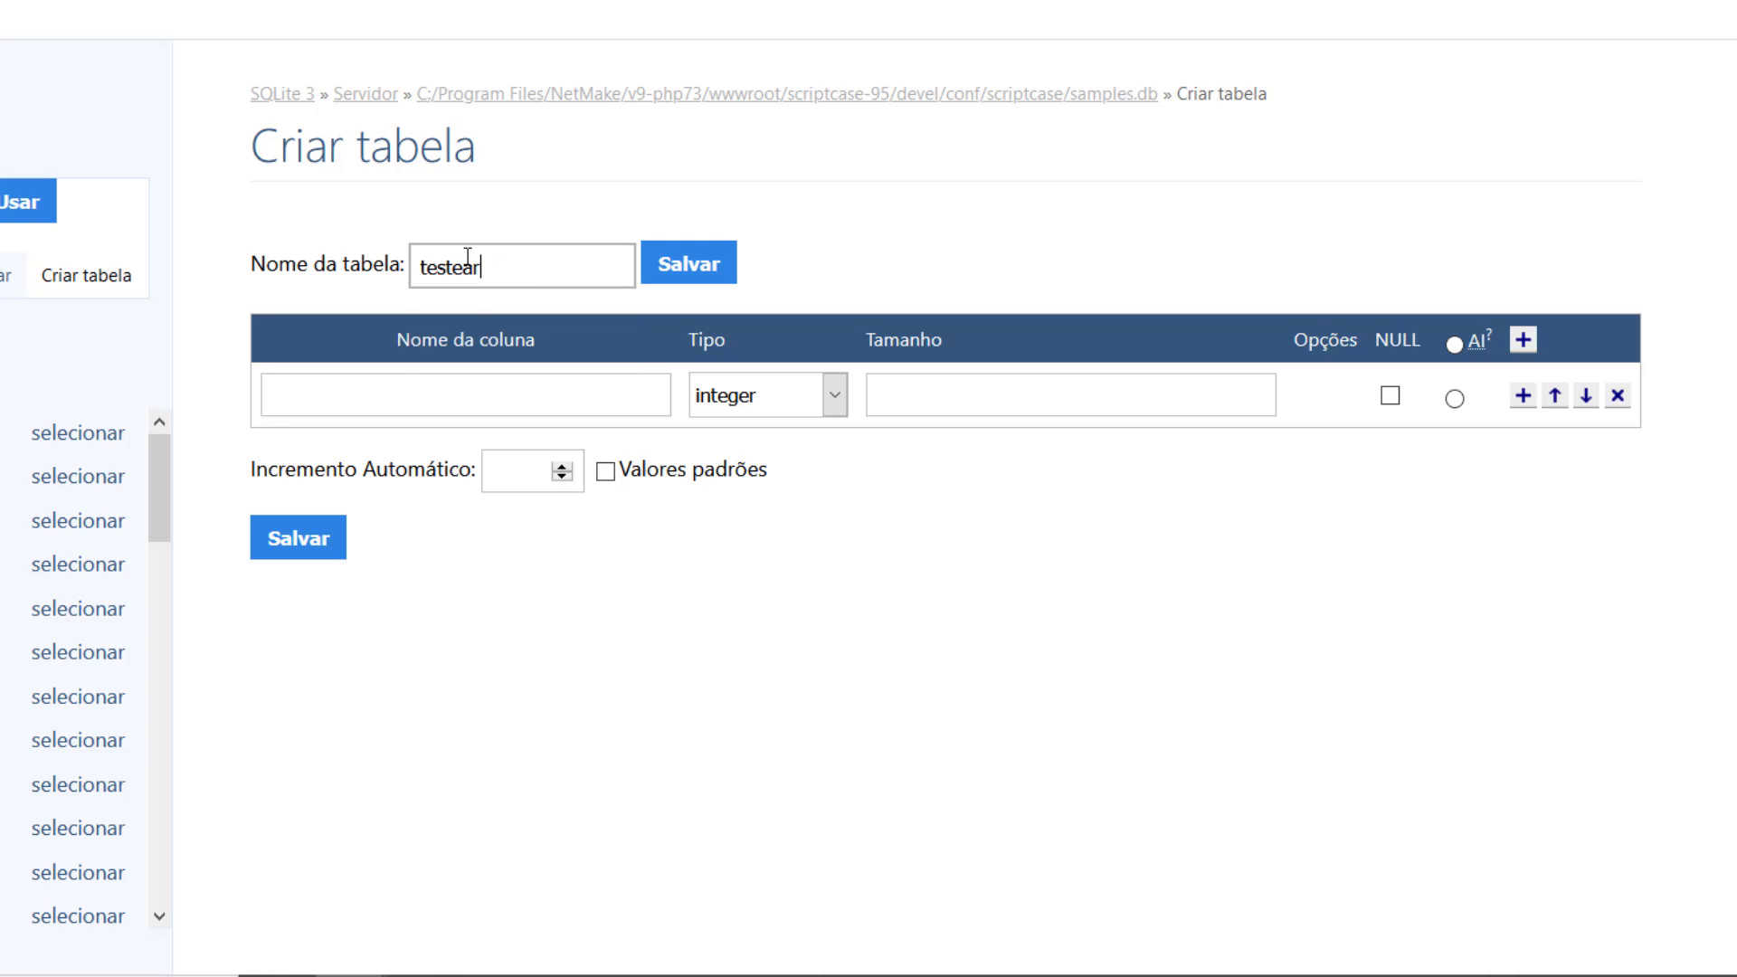
{"action": "type", "text": "arquivo"}
{"action": "key", "text": "BackSpace"}
{"action": "key", "text": "BackSpace"}
{"action": "key", "text": "BackSpace"}
{"action": "key", "text": "BackSpace"}
{"action": "key", "text": "BackSpace"}
{"action": "key", "text": "BackSpace"}
{"action": "key", "text": "BackSpace"}
{"action": "key", "text": "BackSpace"}
{"action": "key", "text": "BackSpace"}
{"action": "key", "text": "BackSpace"}
{"action": "type", "text": "aqquivos"}
Step: Name the three columns id, nome and arquivo
{"action": "left_click", "coordinate": [380, 406]}
{"action": "type", "text": "id"}
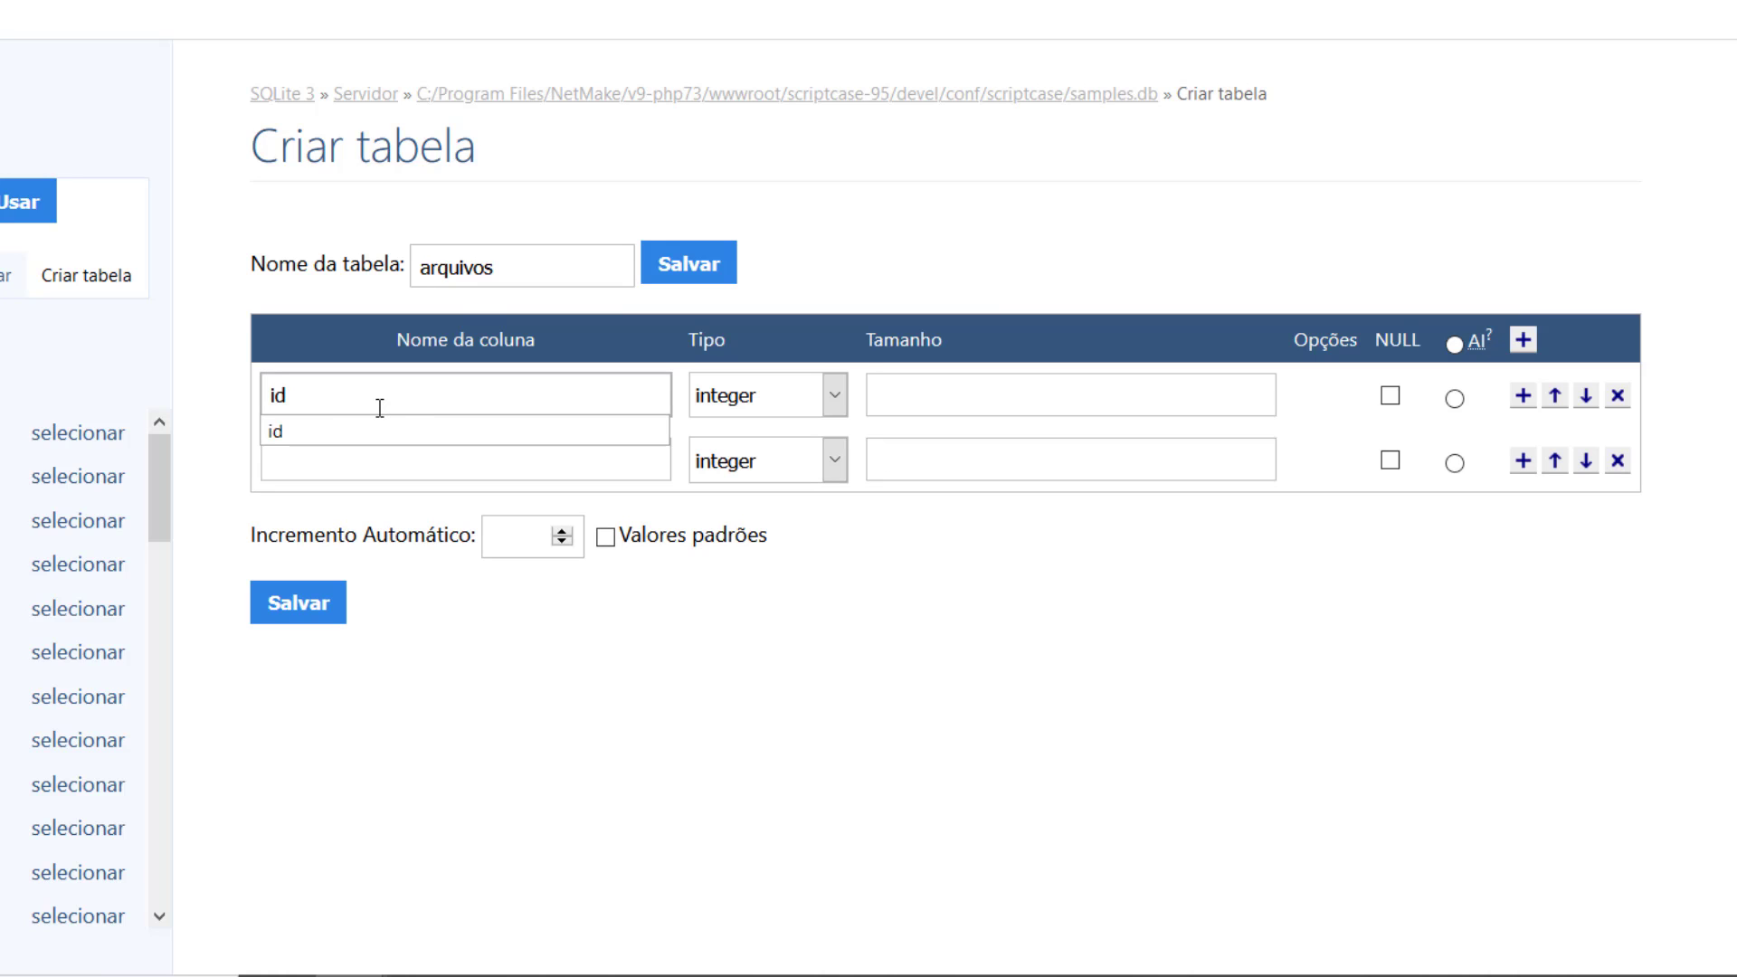
{"action": "left_click", "coordinate": [362, 460]}
{"action": "type", "text": "nome"}
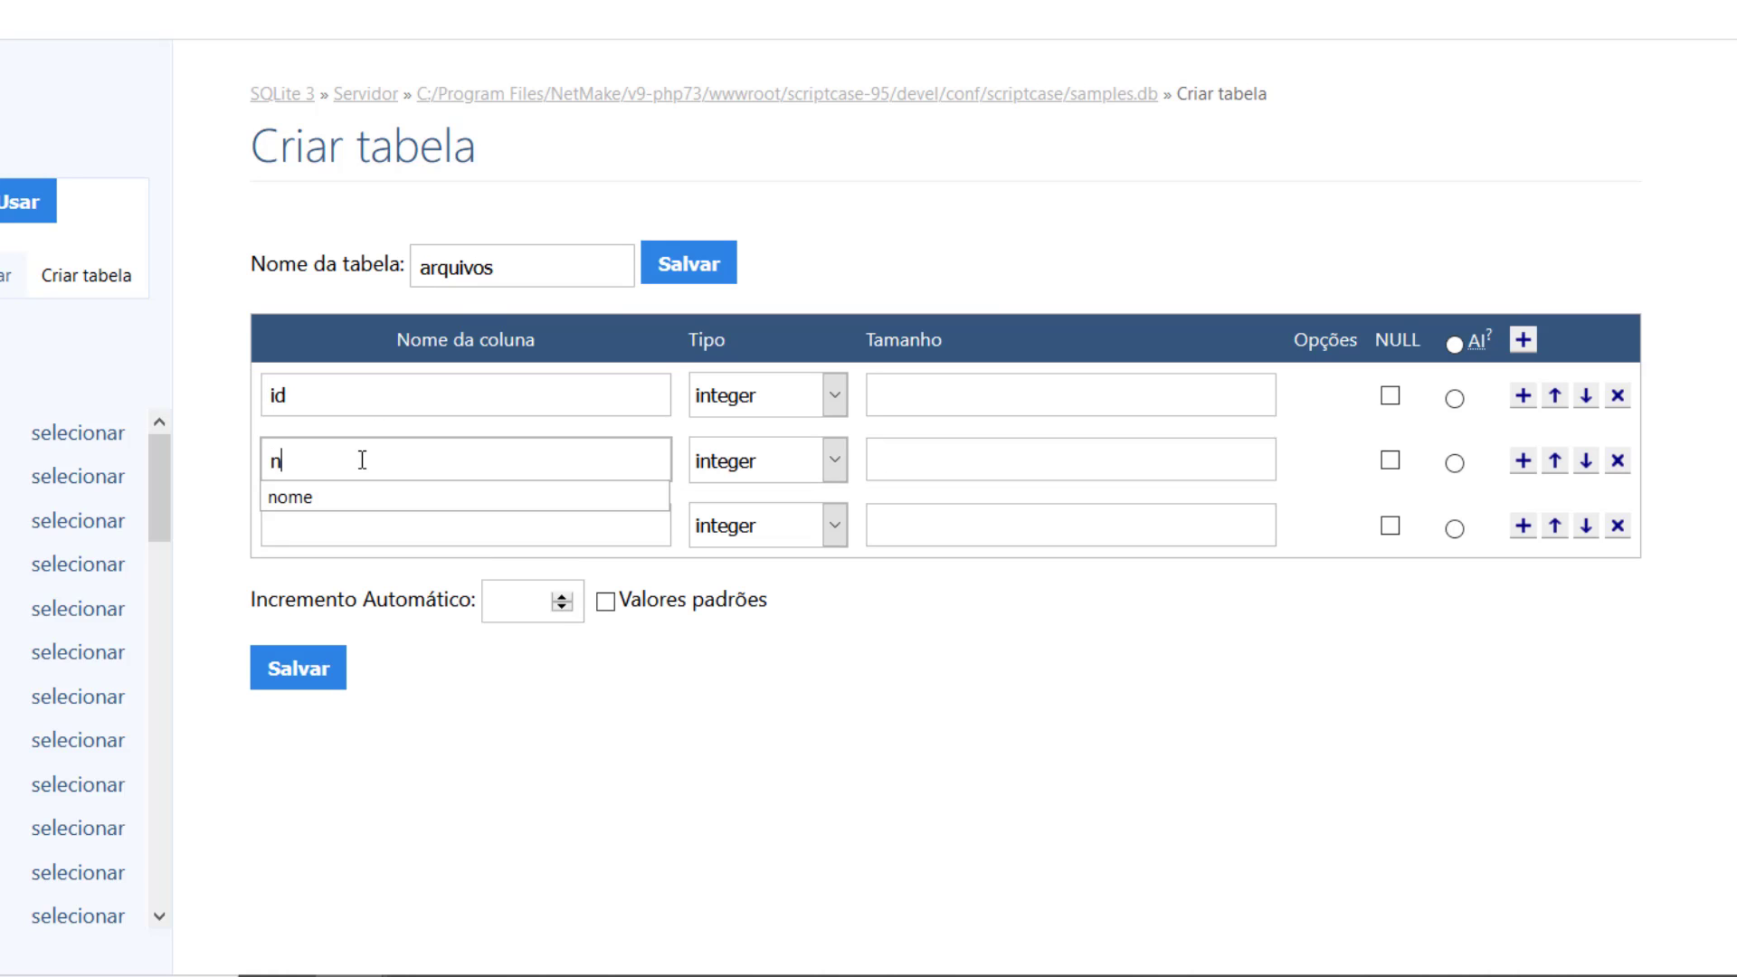
{"action": "left_click", "coordinate": [365, 541]}
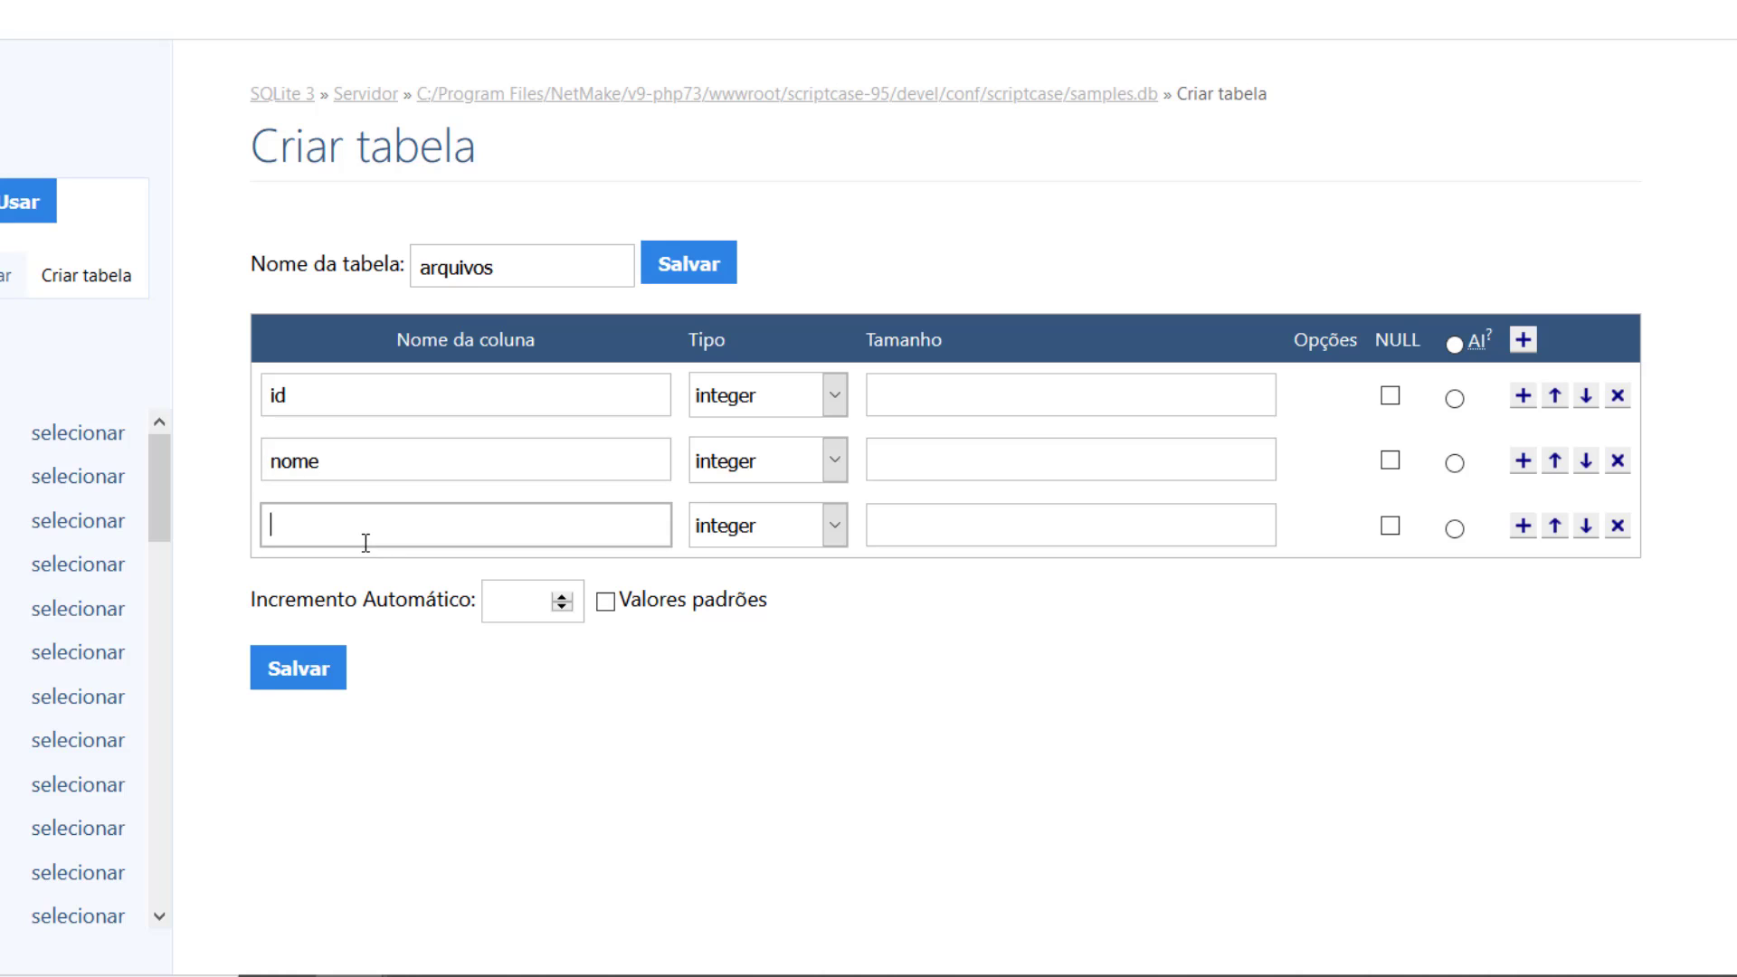
{"action": "type", "text": "arqvui"}
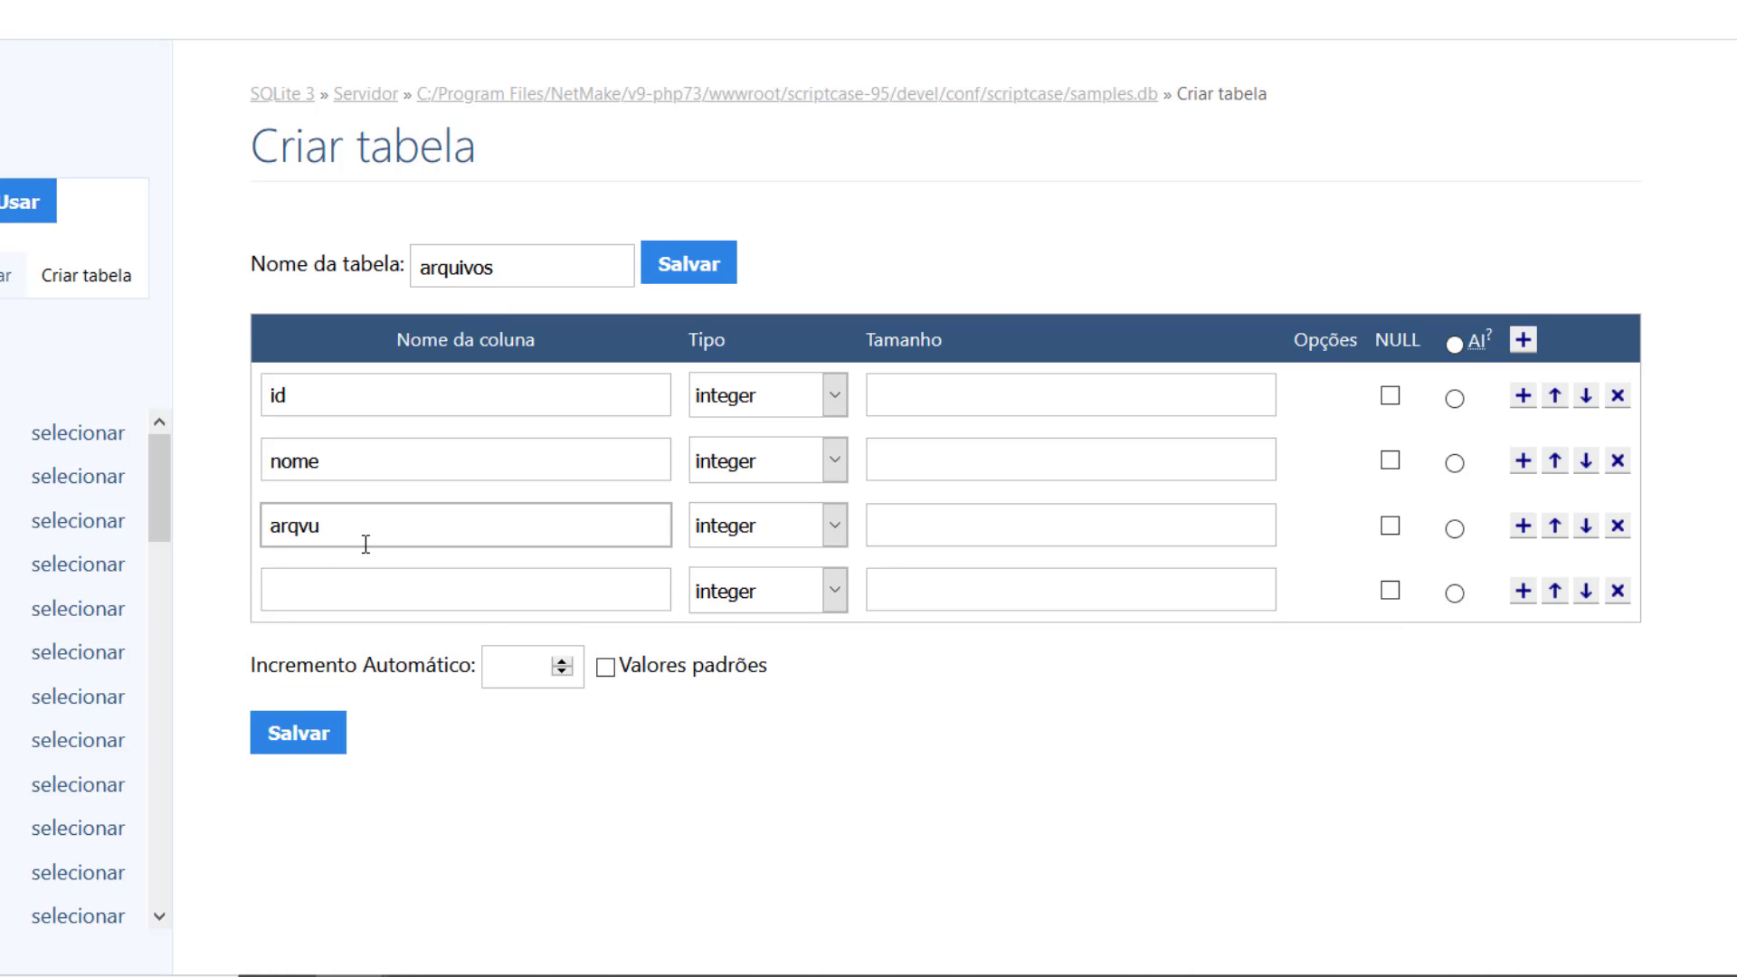
{"action": "key", "text": "BackSpace"}
{"action": "key", "text": "BackSpace"}
{"action": "key", "text": "BackSpace"}
{"action": "type", "text": "quivo"}
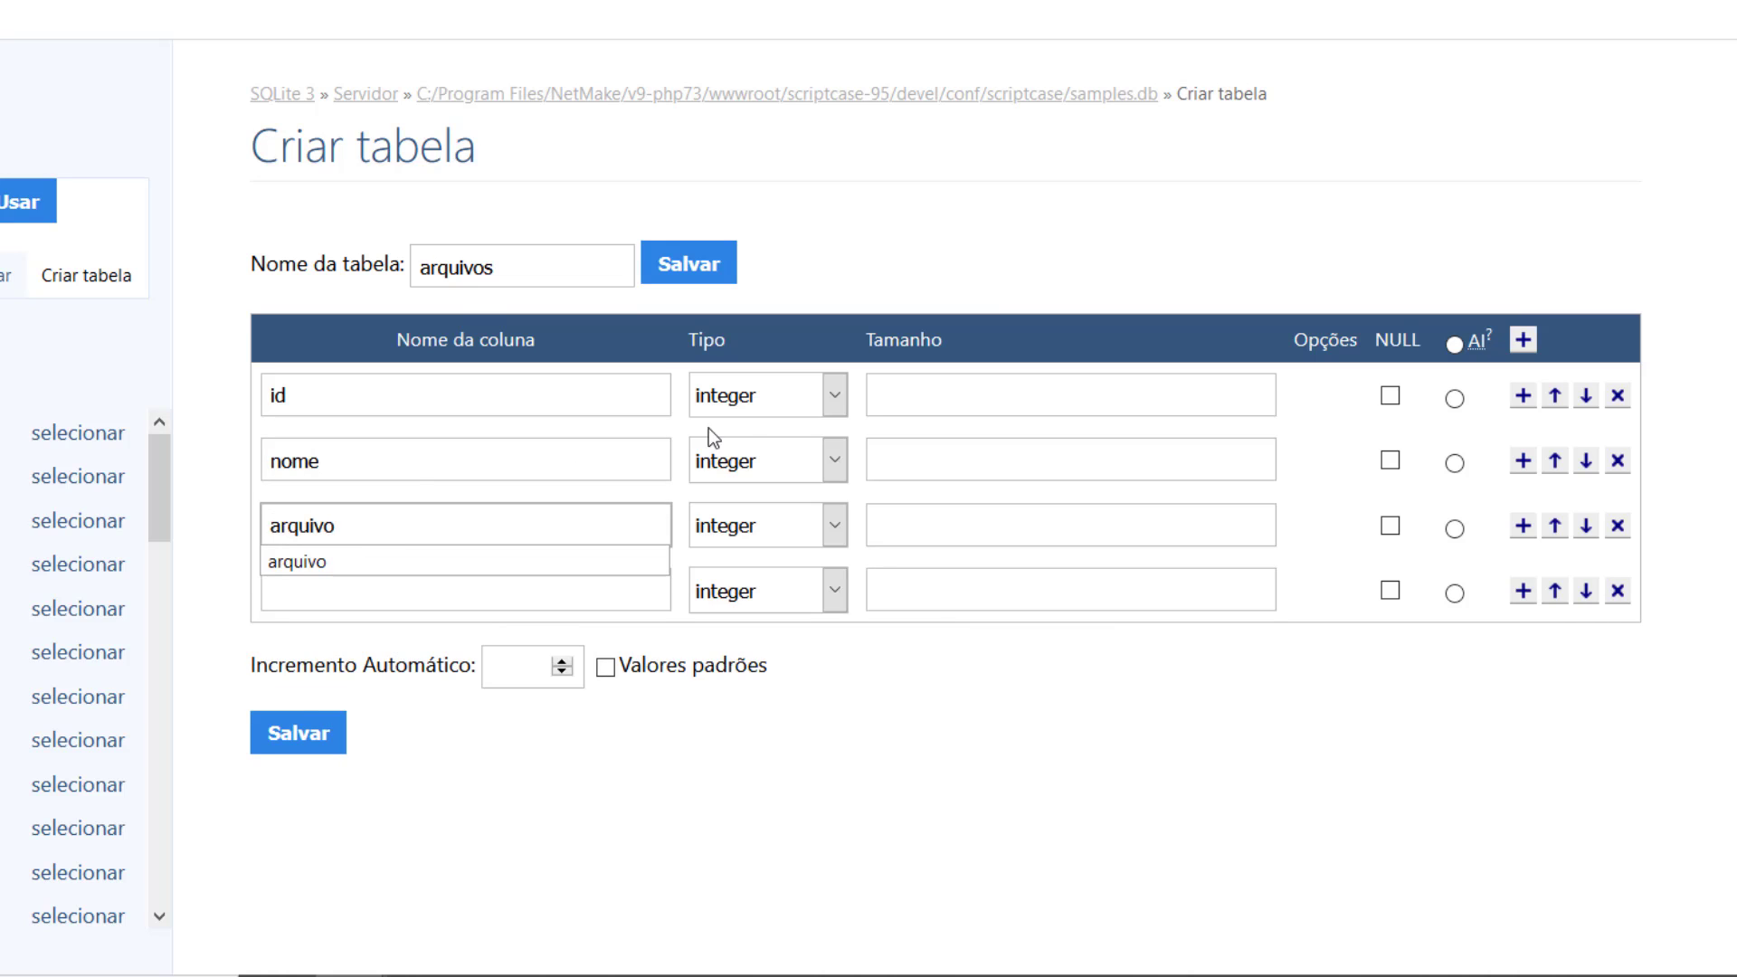
Step: Give id size 11, make nome and arquivo text with size 255, and save the table
{"action": "left_click", "coordinate": [947, 389]}
{"action": "type", "text": "11"}
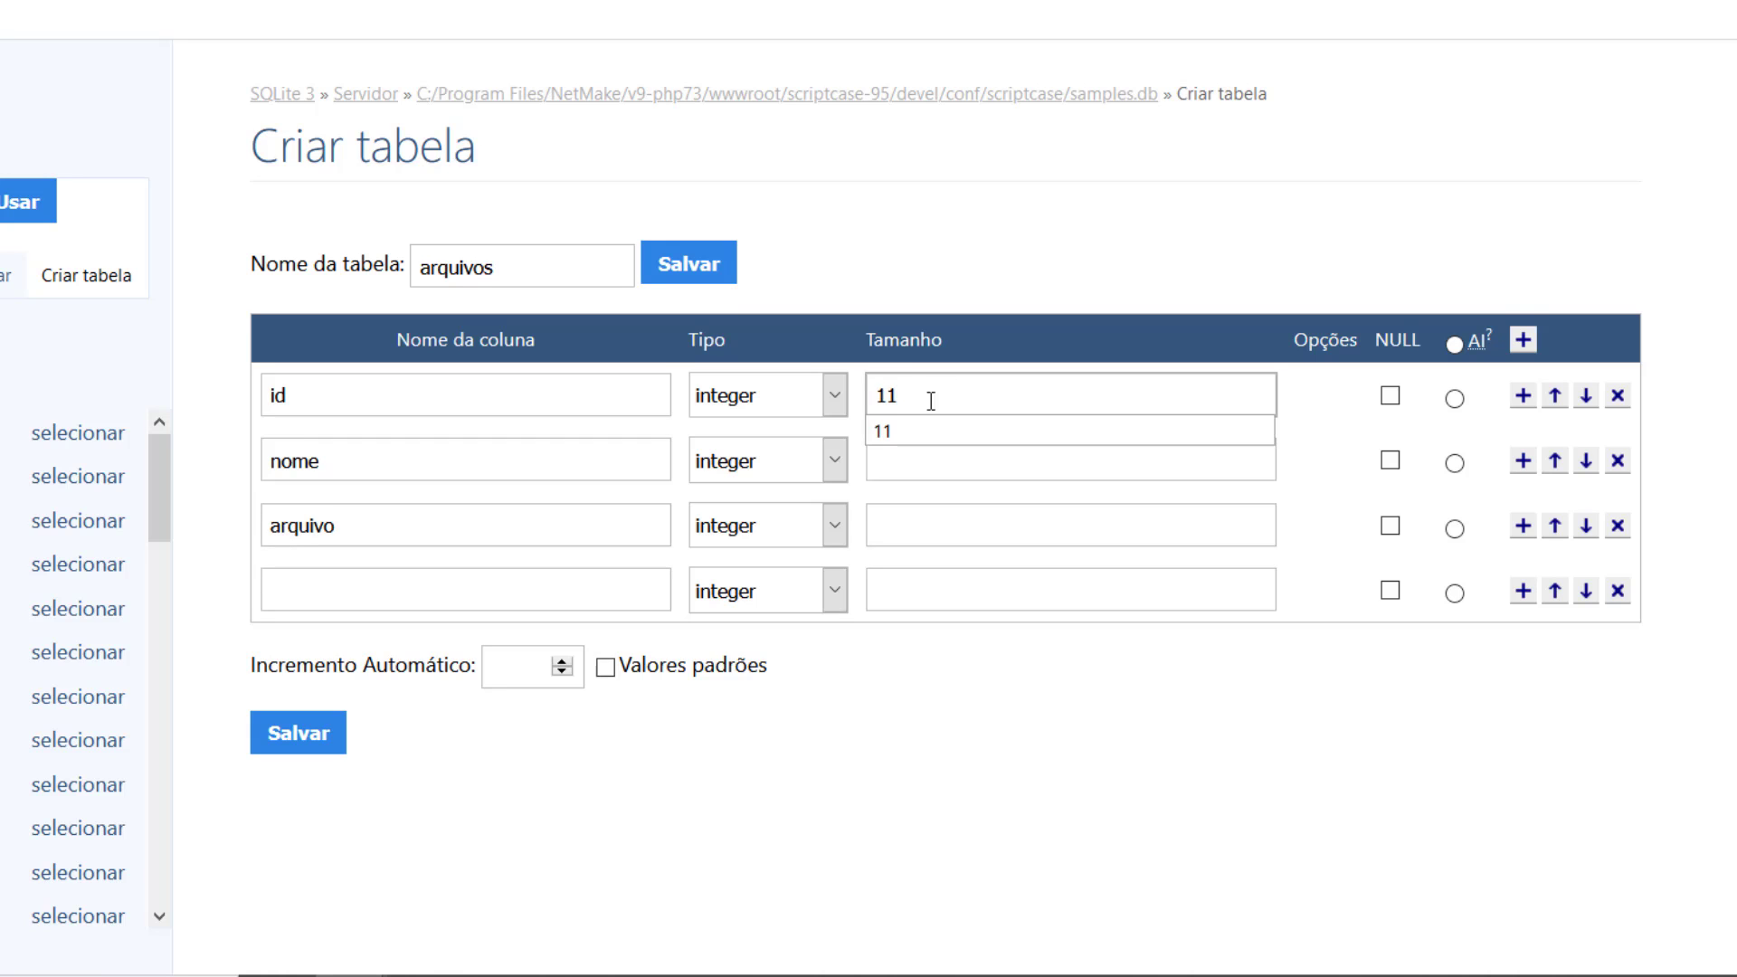
{"action": "left_click", "coordinate": [812, 460]}
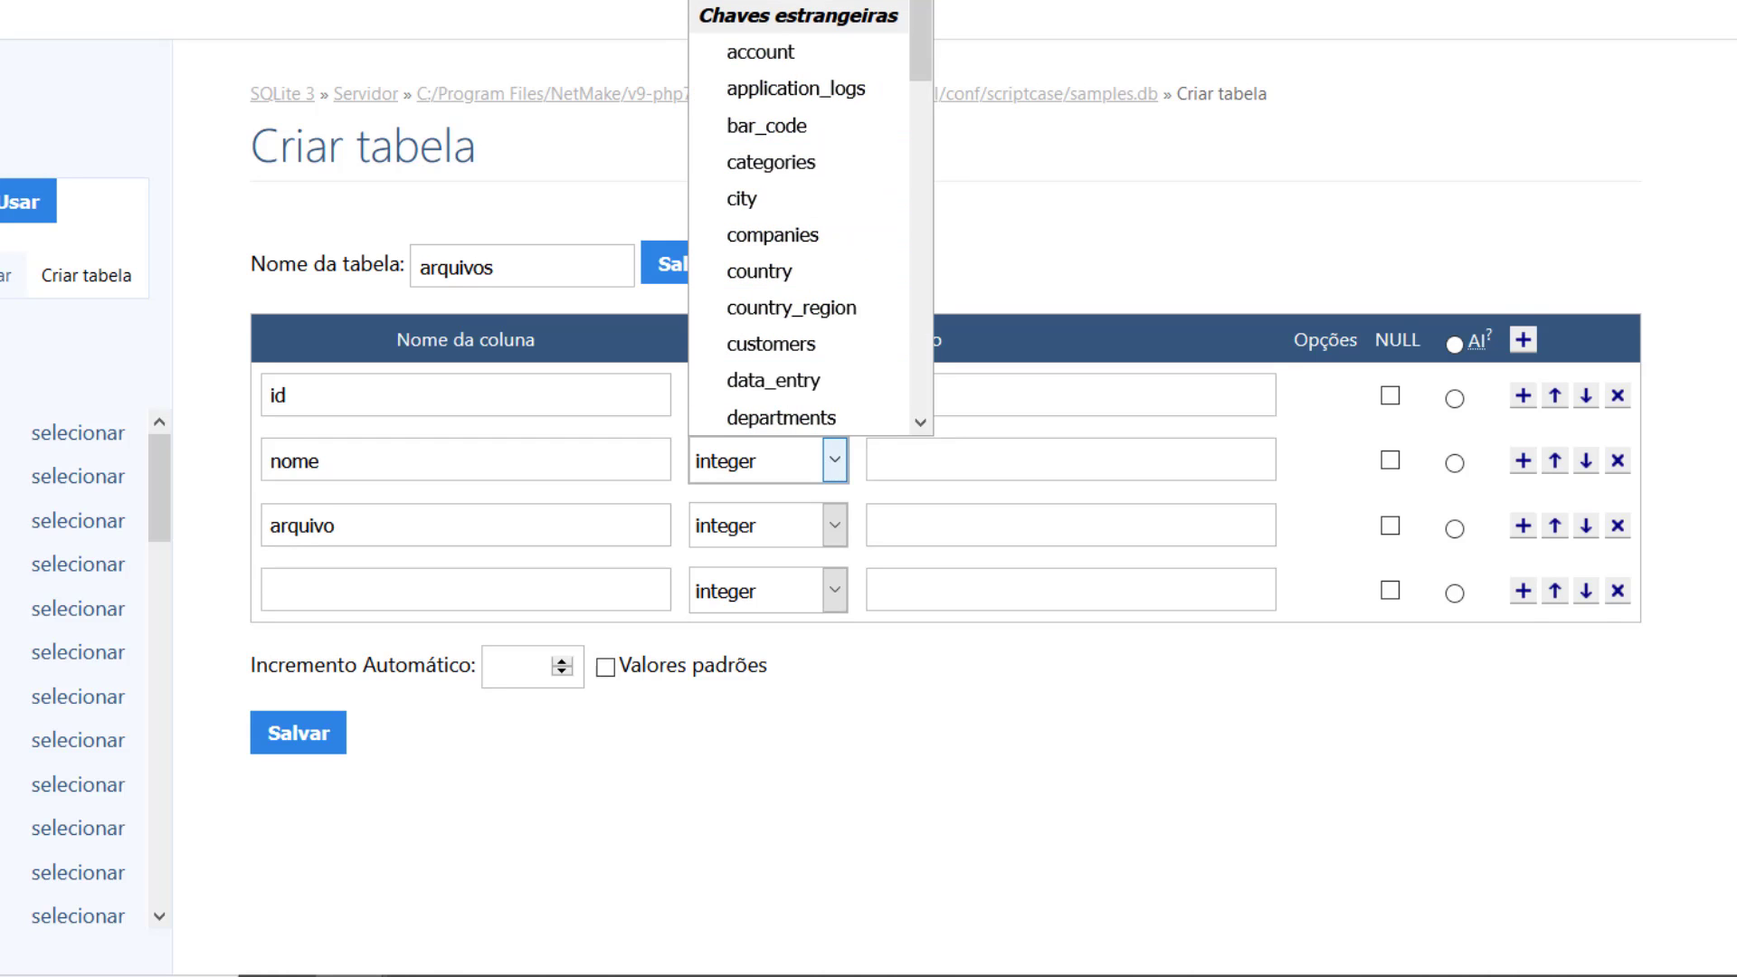
{"action": "left_click", "coordinate": [796, 1]}
{"action": "left_click", "coordinate": [929, 463]}
{"action": "type", "text": "255"}
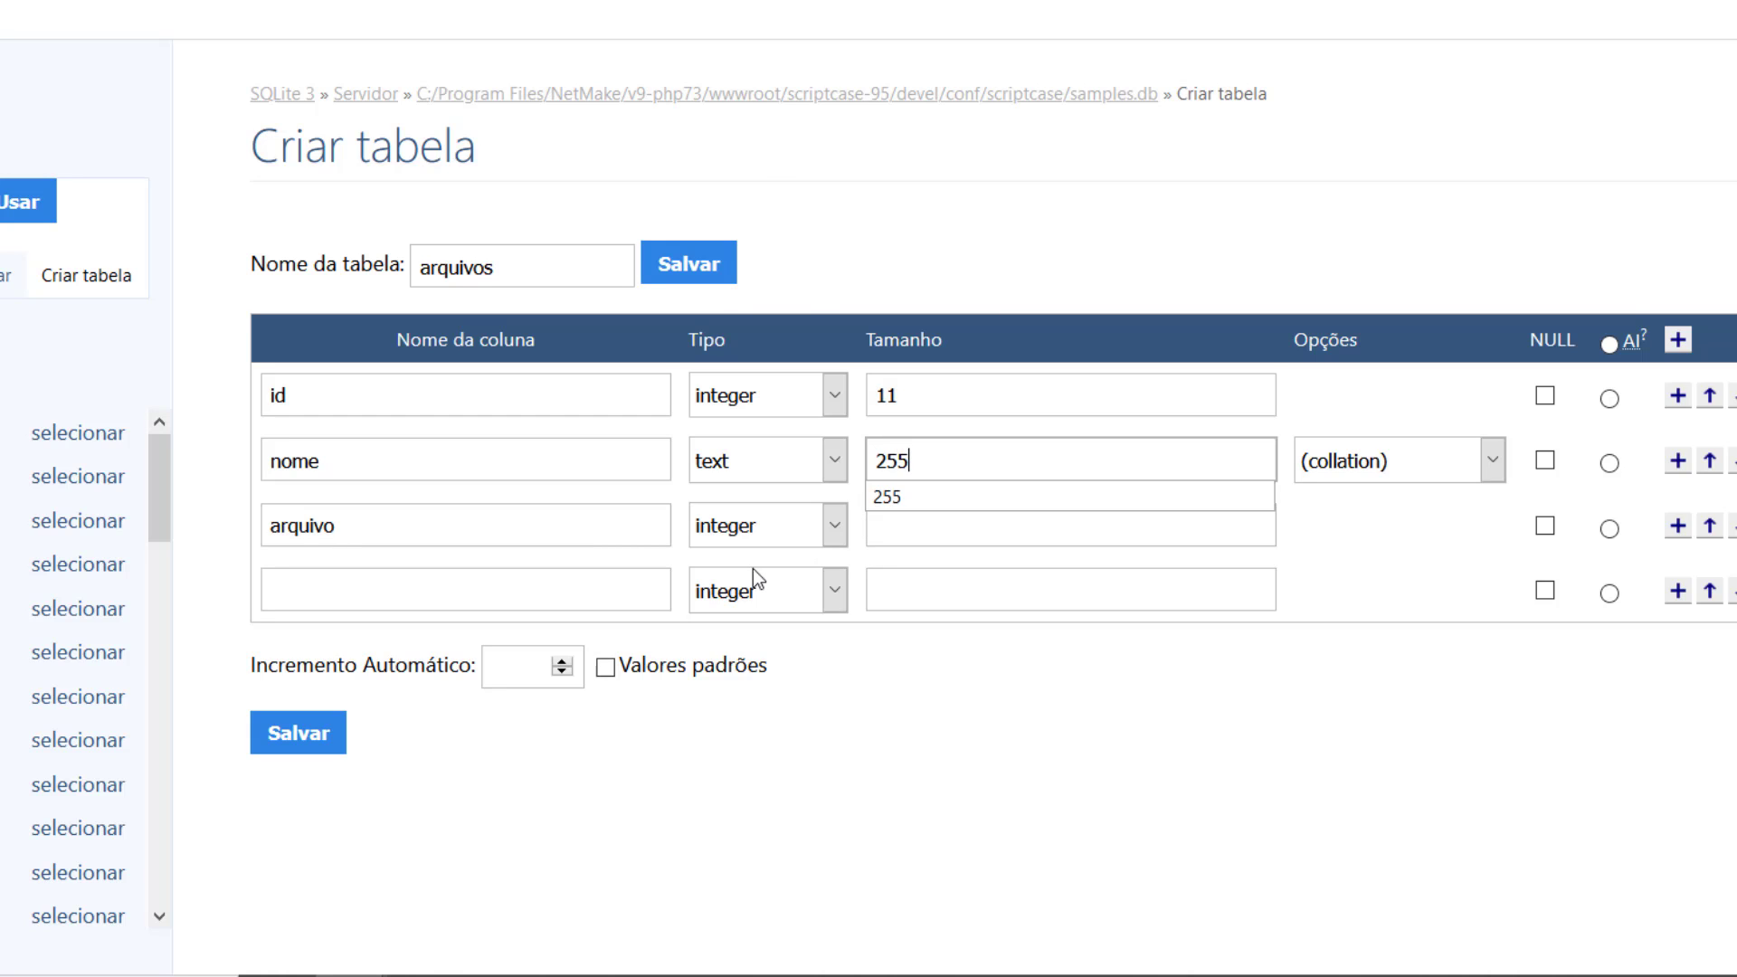
{"action": "left_click", "coordinate": [747, 539]}
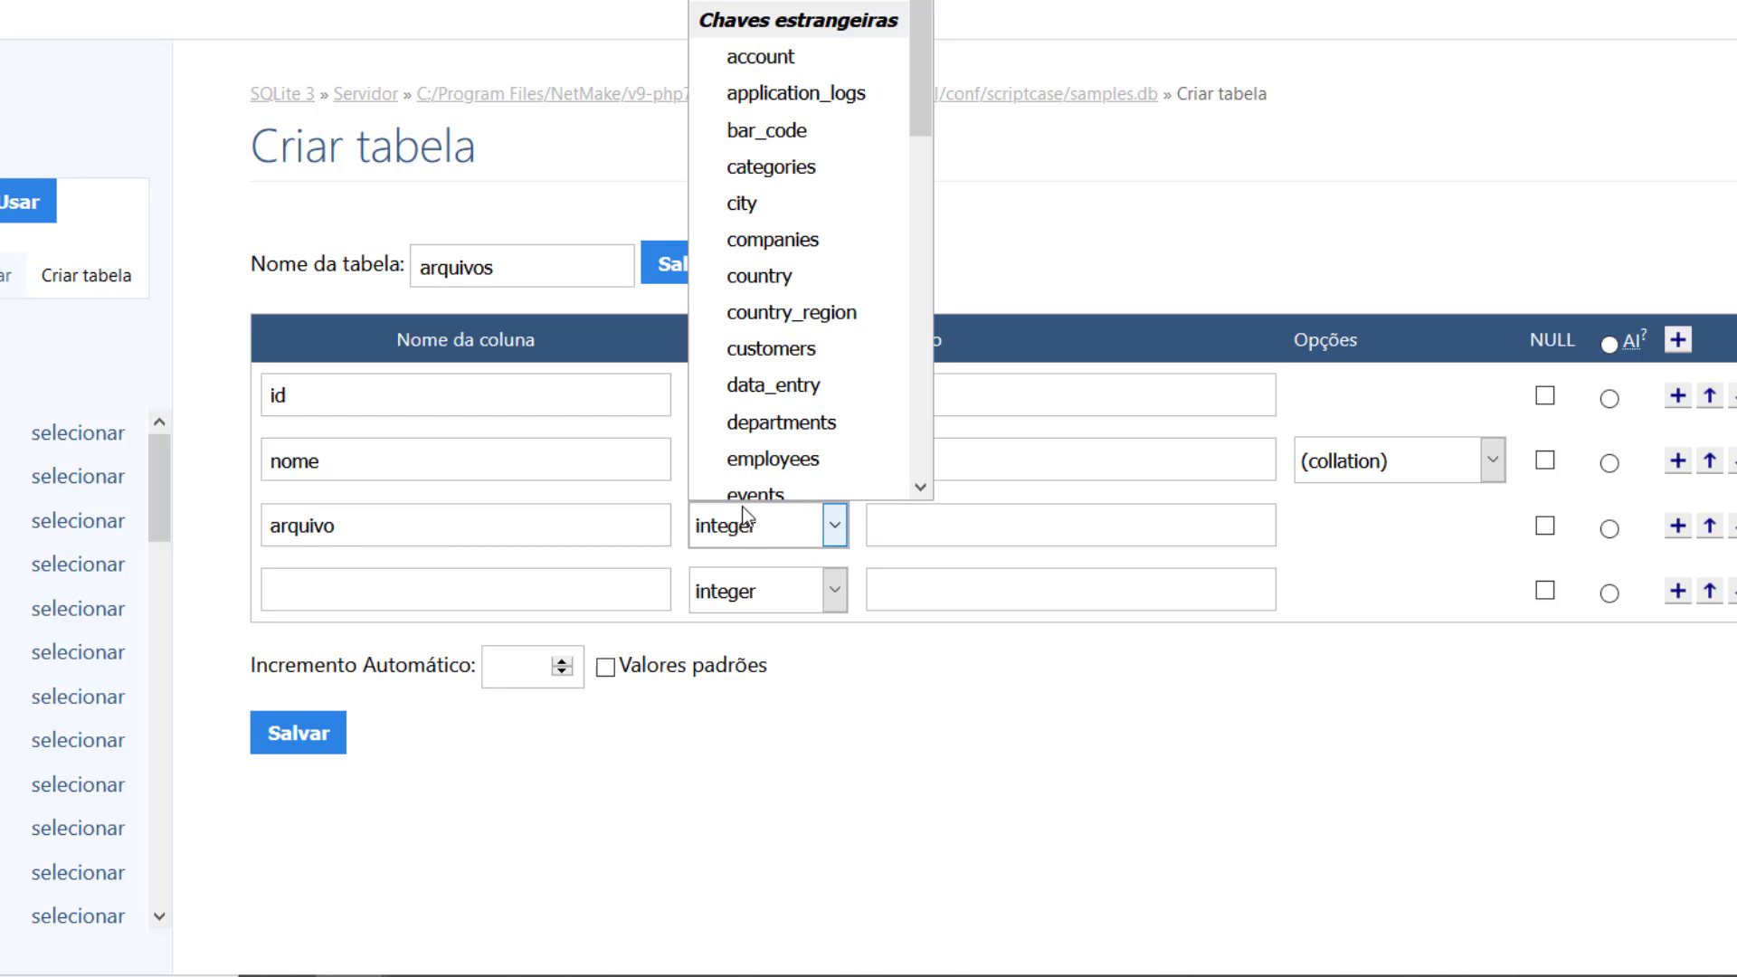
{"action": "left_click", "coordinate": [796, 2]}
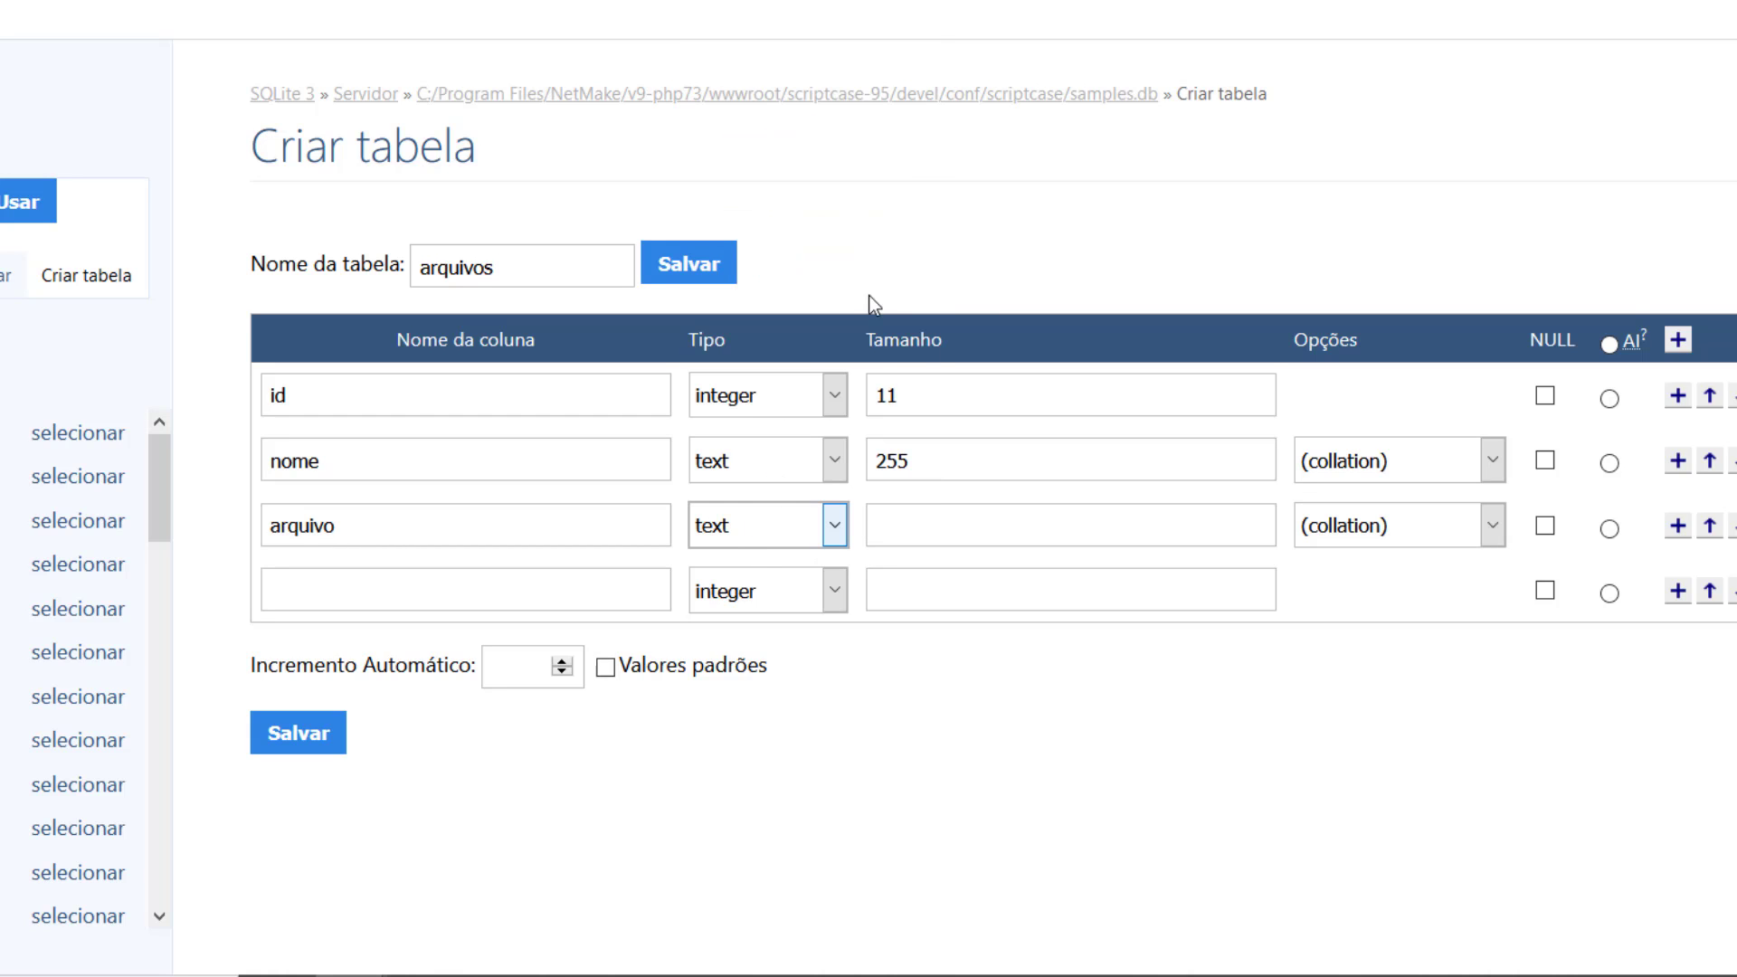
{"action": "left_click", "coordinate": [911, 531]}
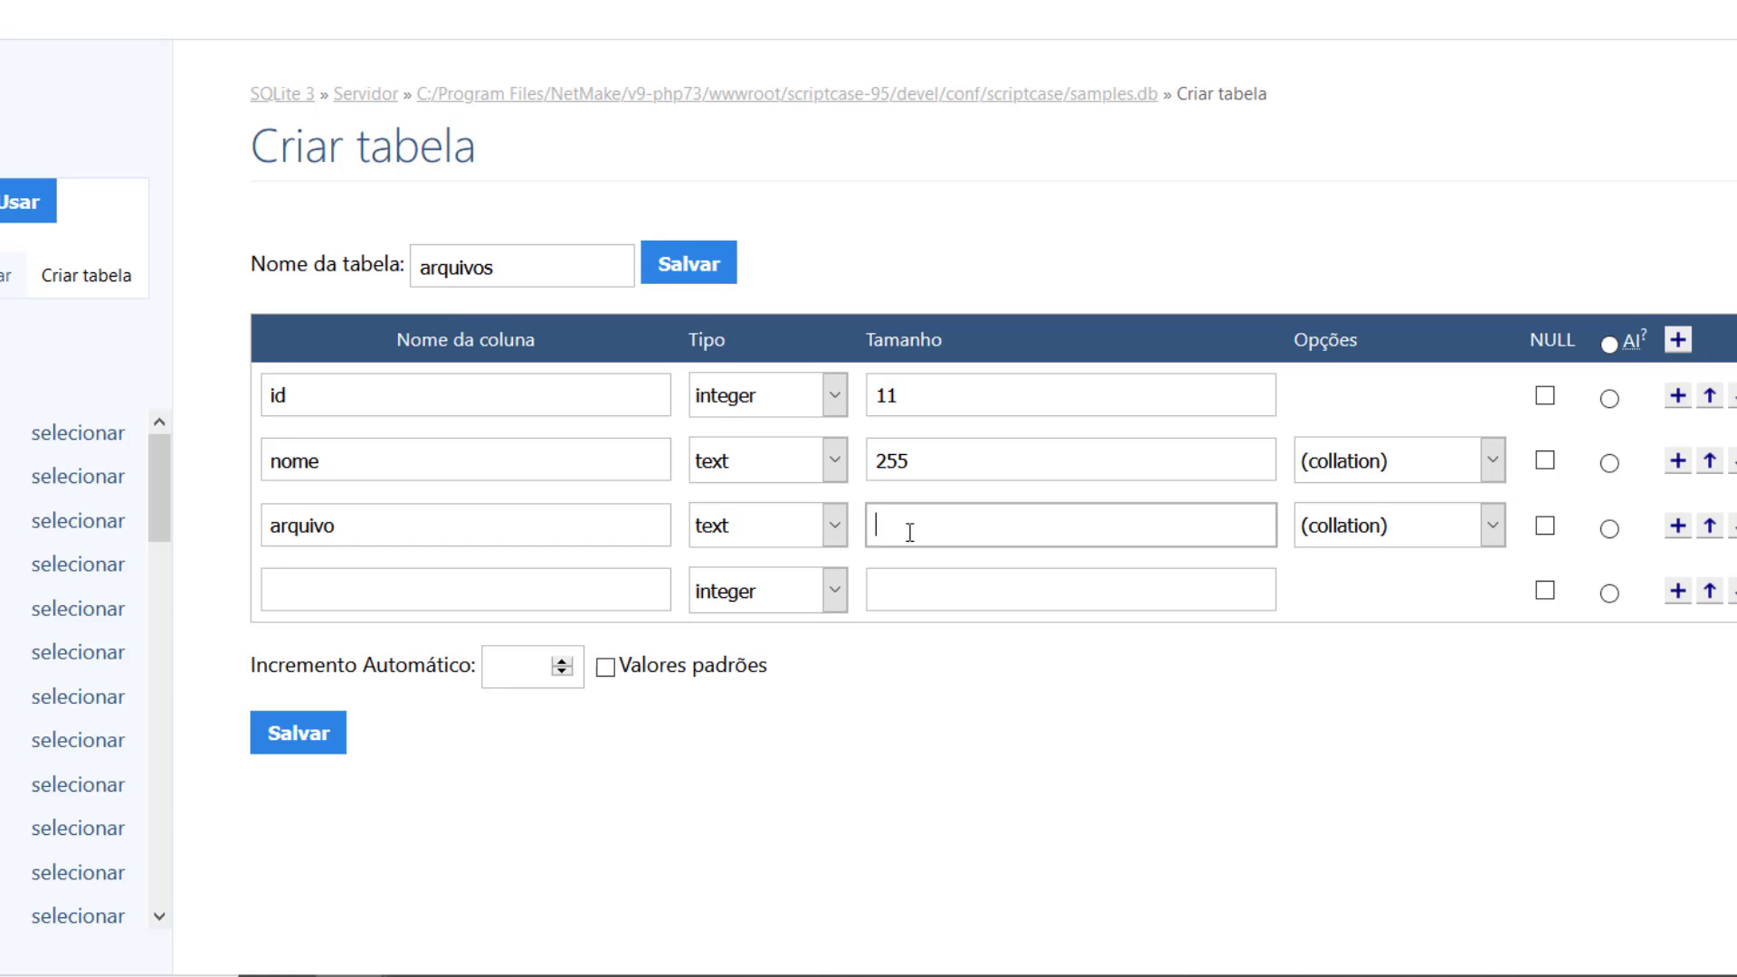
{"action": "type", "text": "255"}
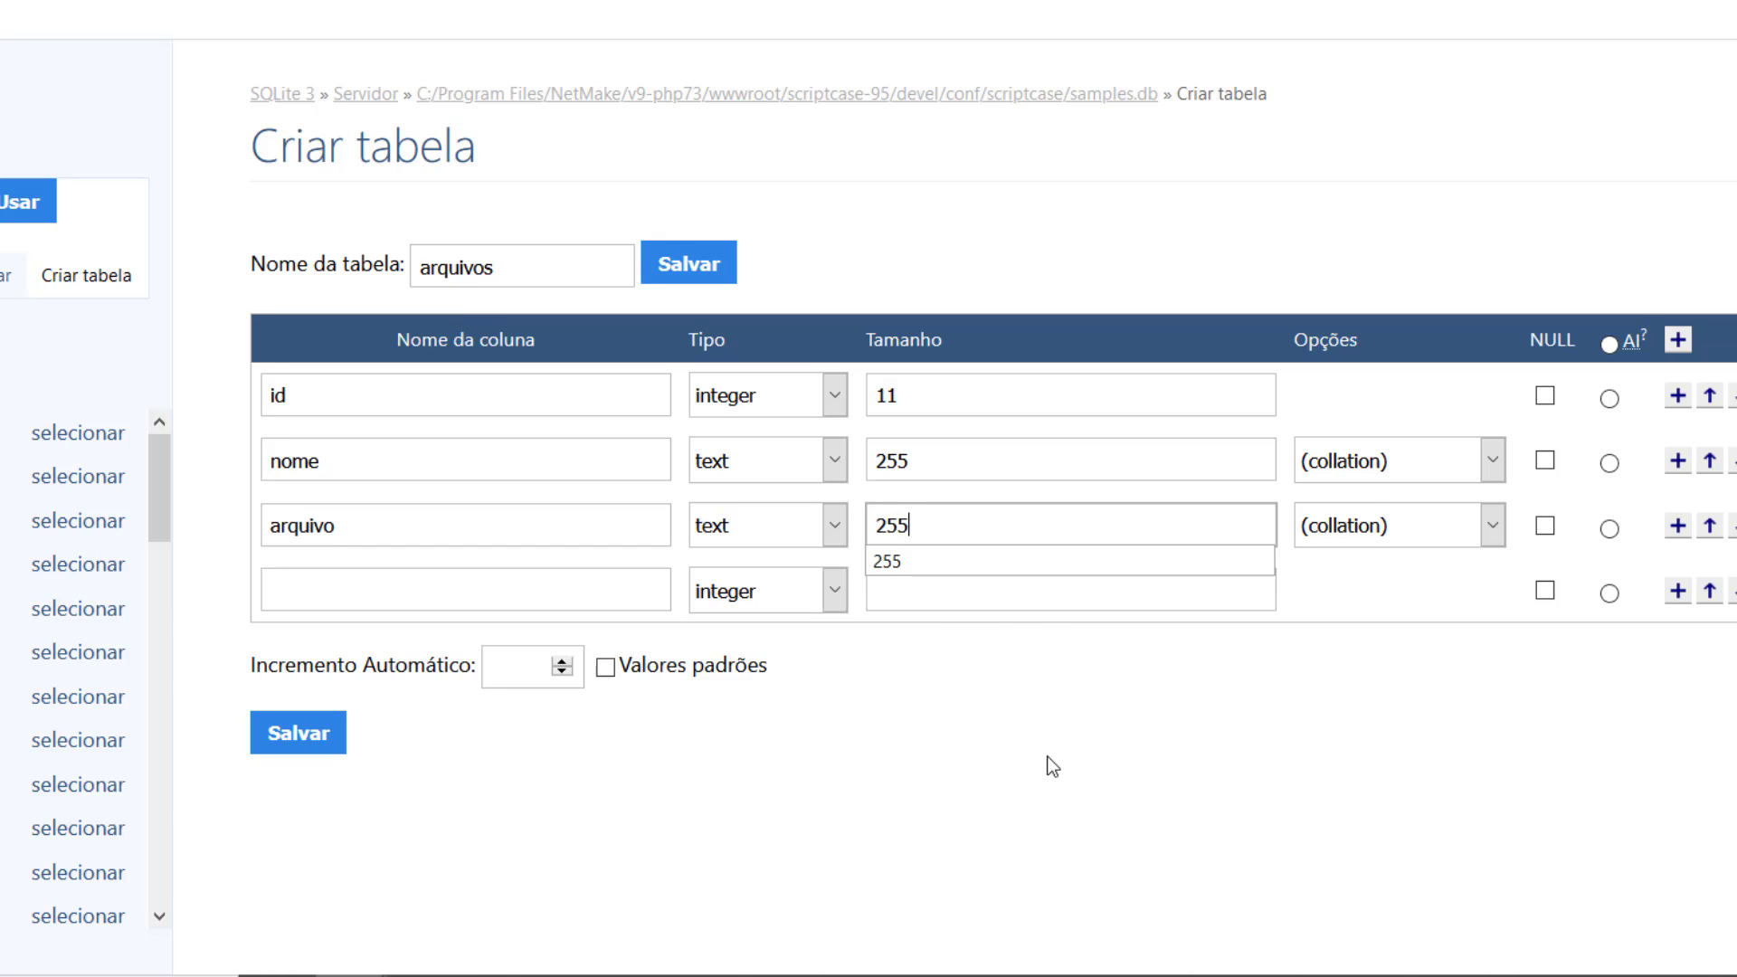
{"action": "left_click", "coordinate": [1053, 765]}
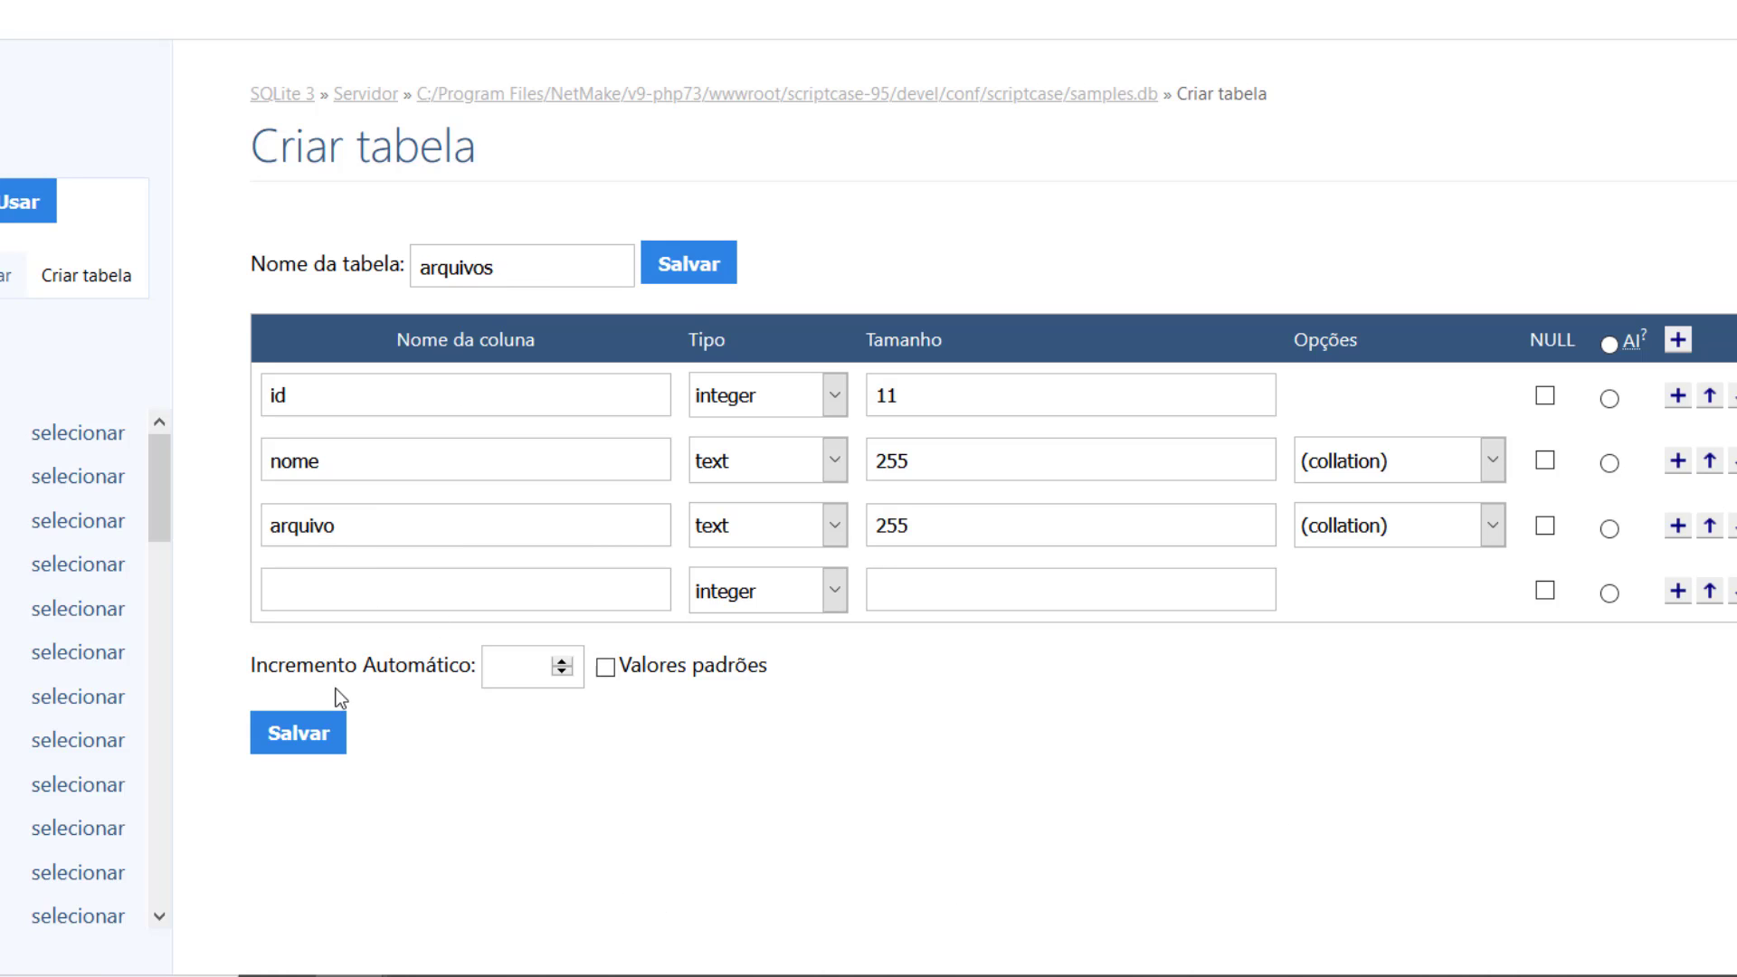
{"action": "left_click", "coordinate": [289, 739]}
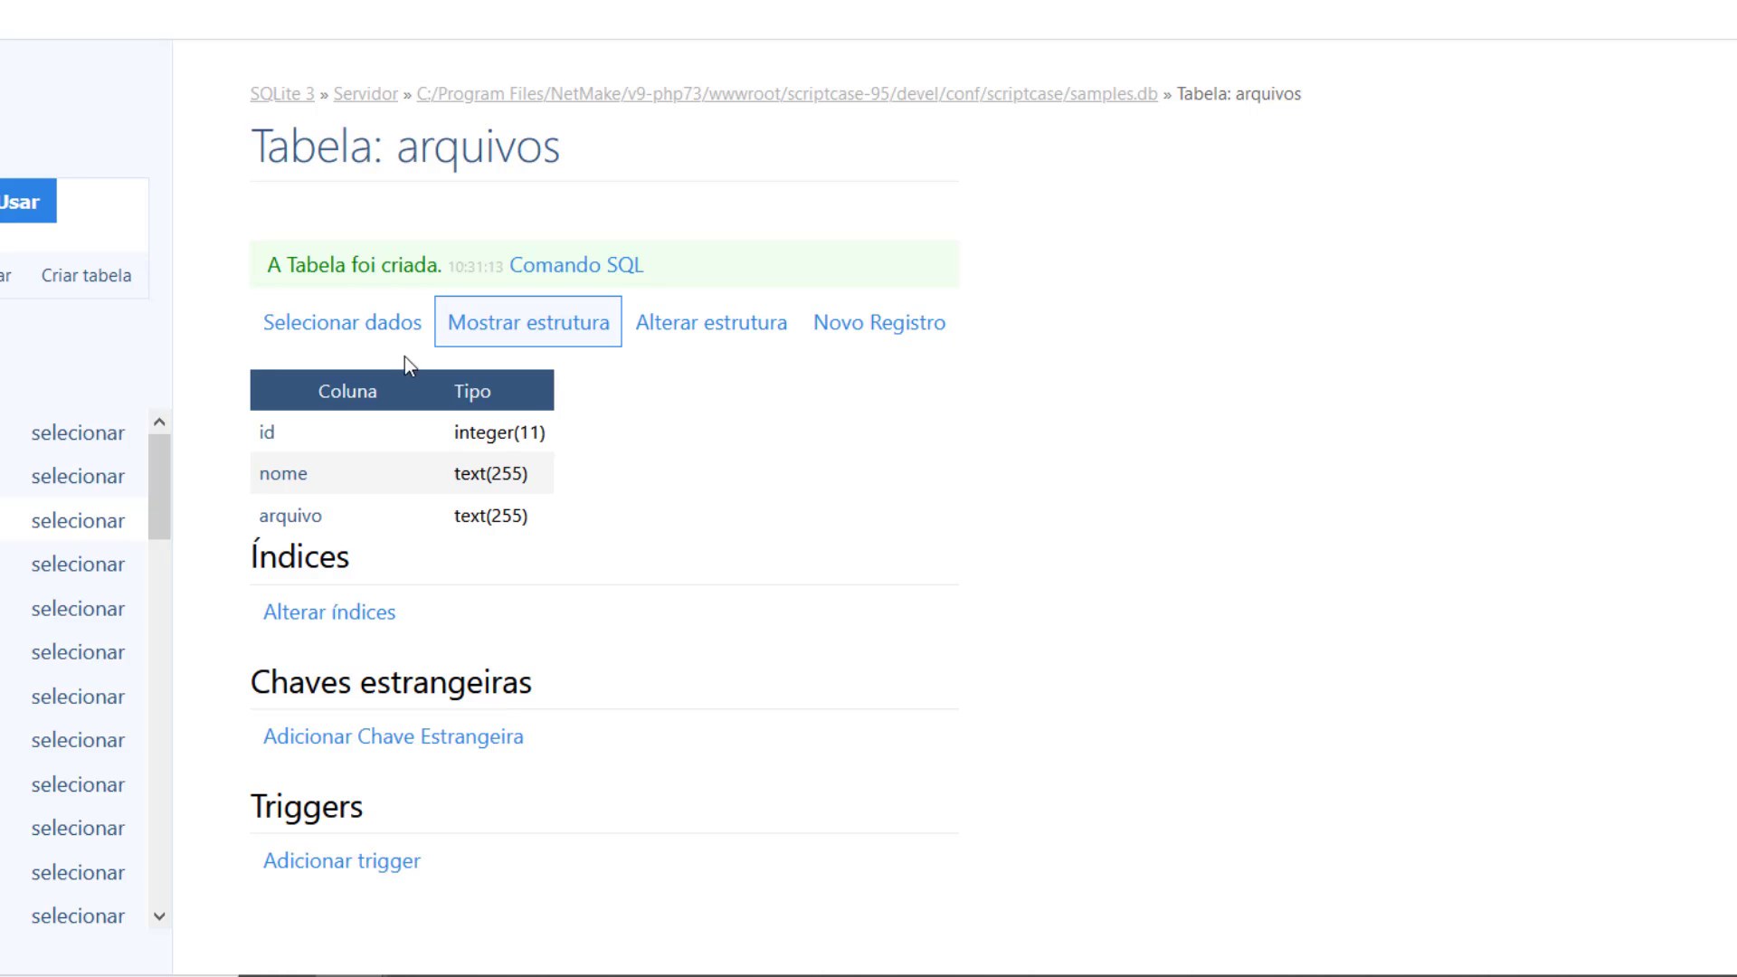
Step: Create form form_arquivos on the arquivos table with Executar aplicação após criação unchecked
{"action": "left_click", "coordinate": [638, 167]}
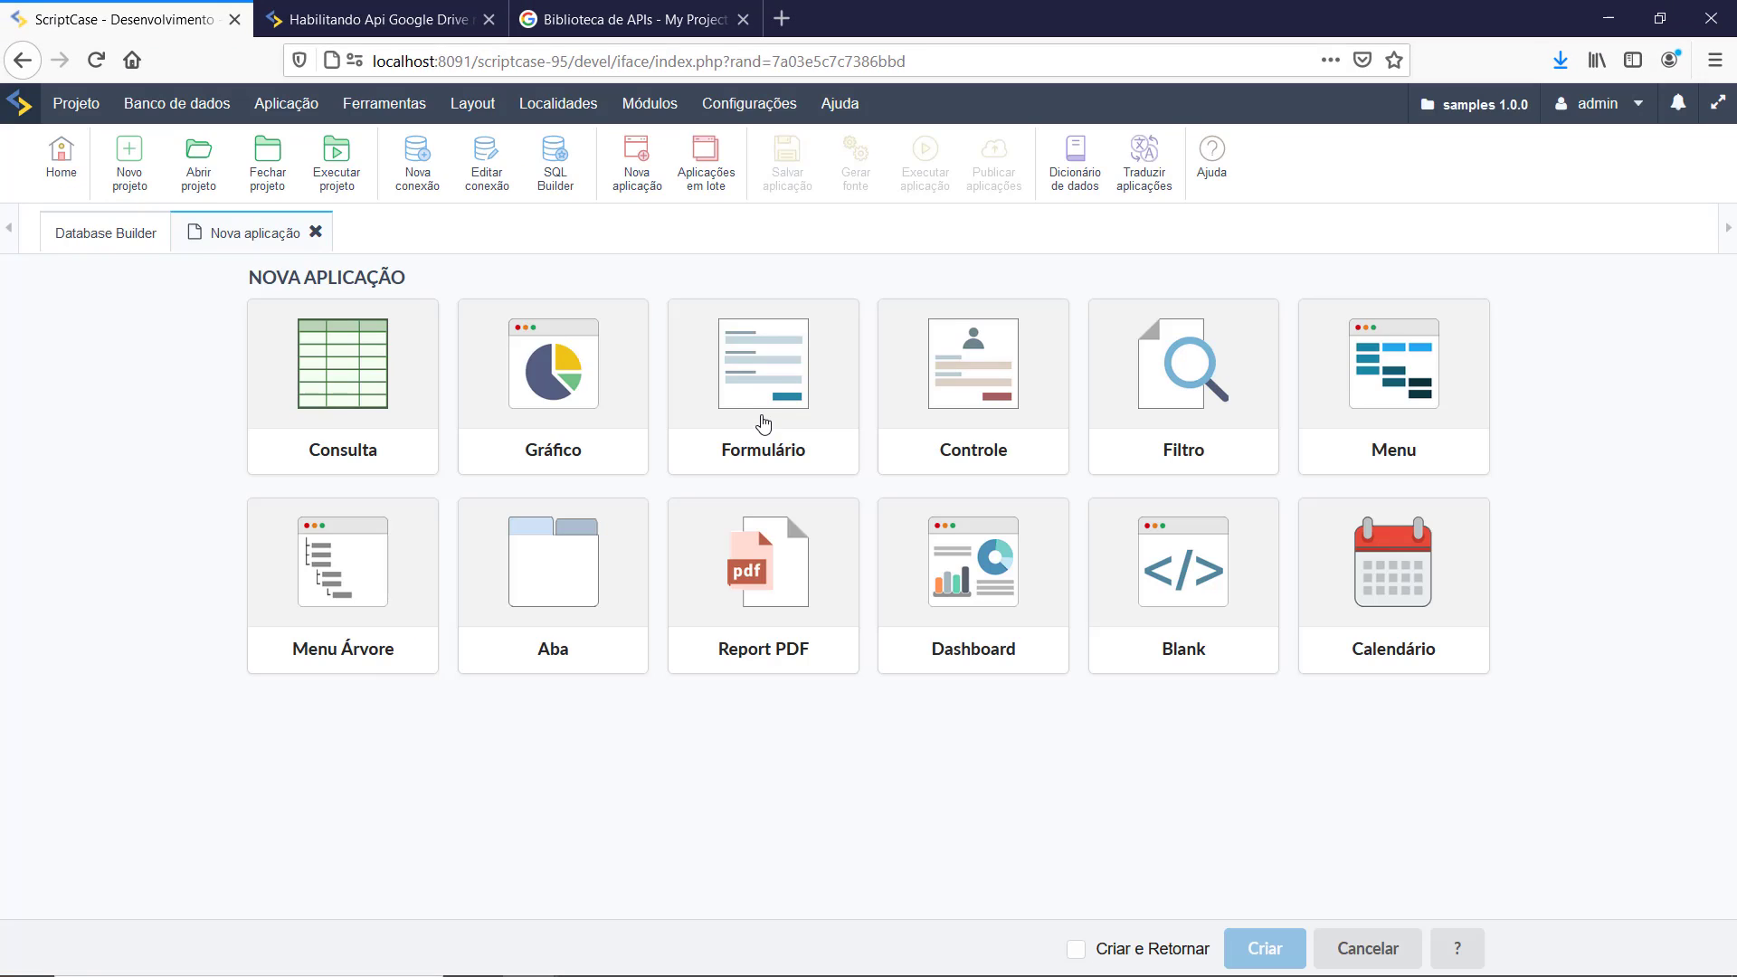
{"action": "left_click", "coordinate": [761, 418]}
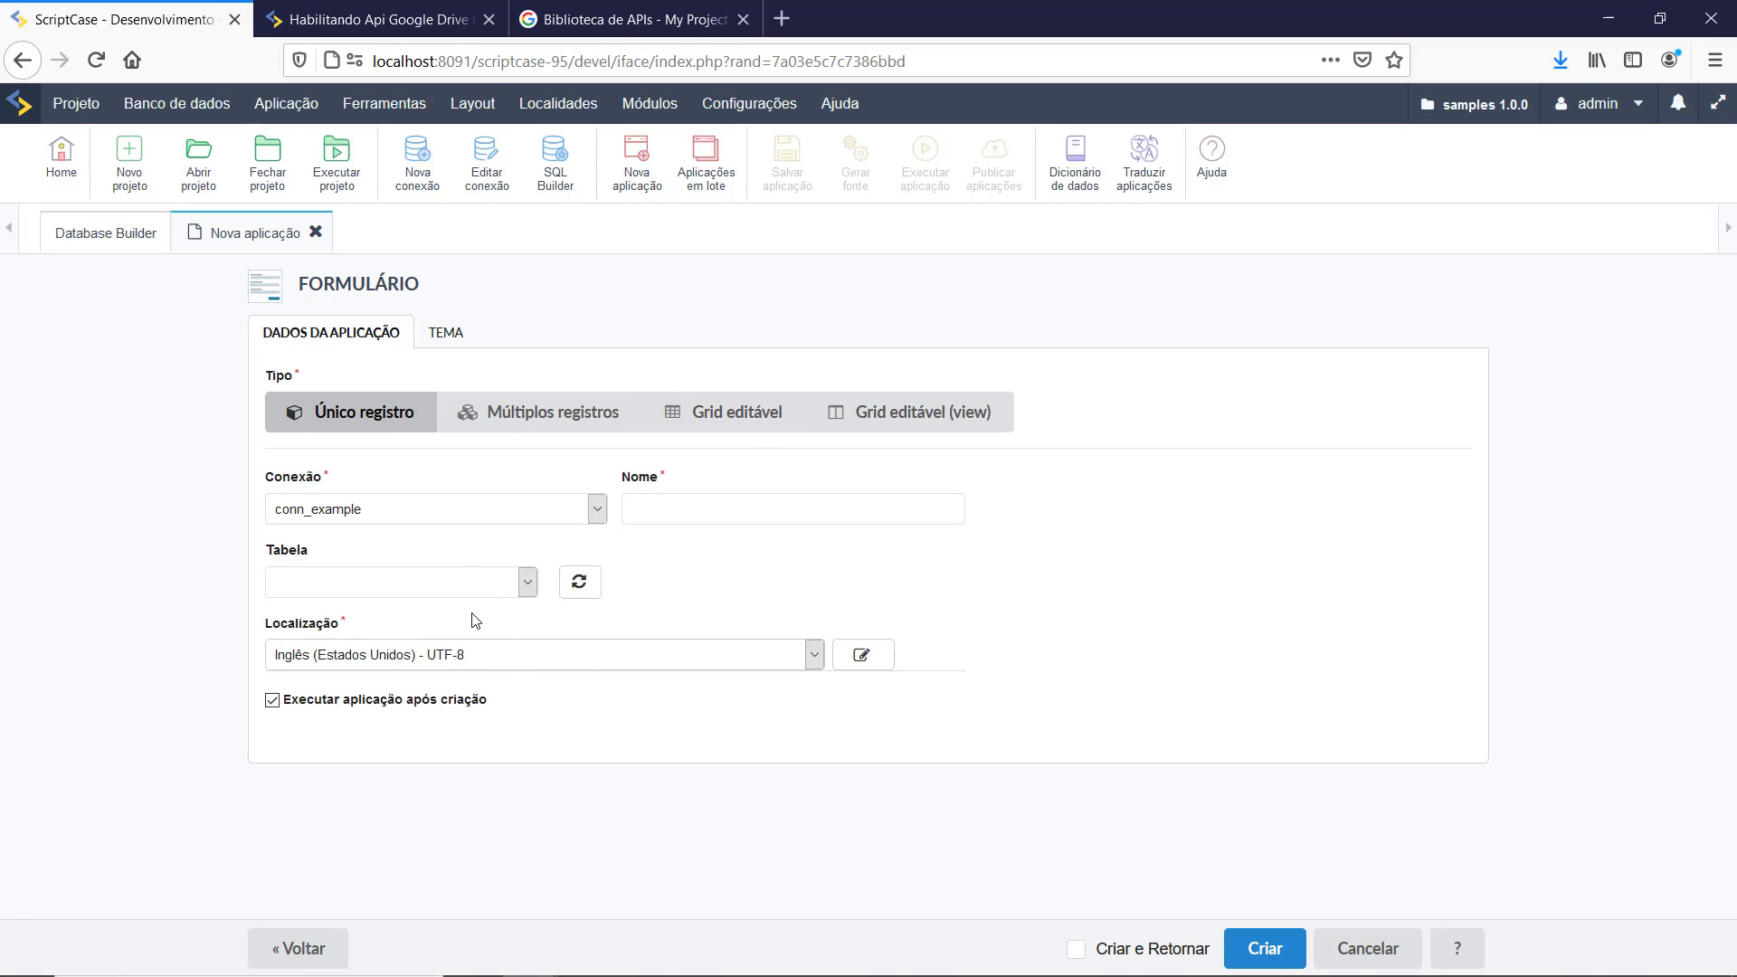
{"action": "left_click", "coordinate": [469, 583]}
{"action": "type", "text": "arquivos"}
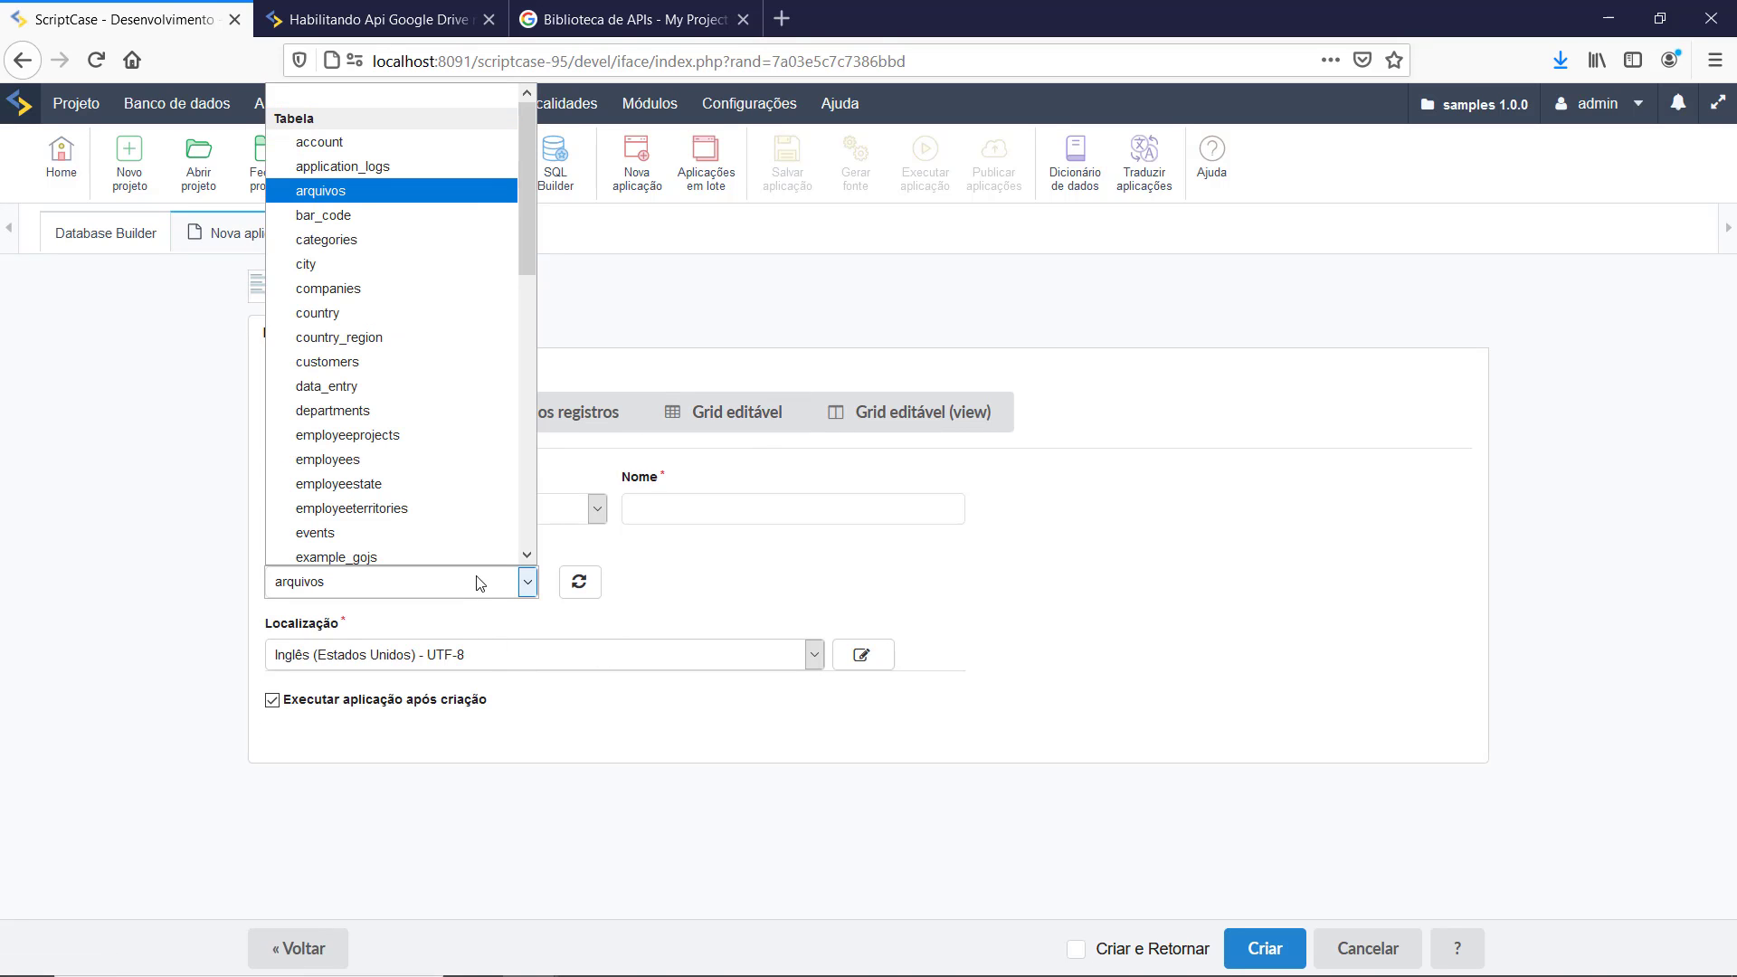
{"action": "key", "text": "Return"}
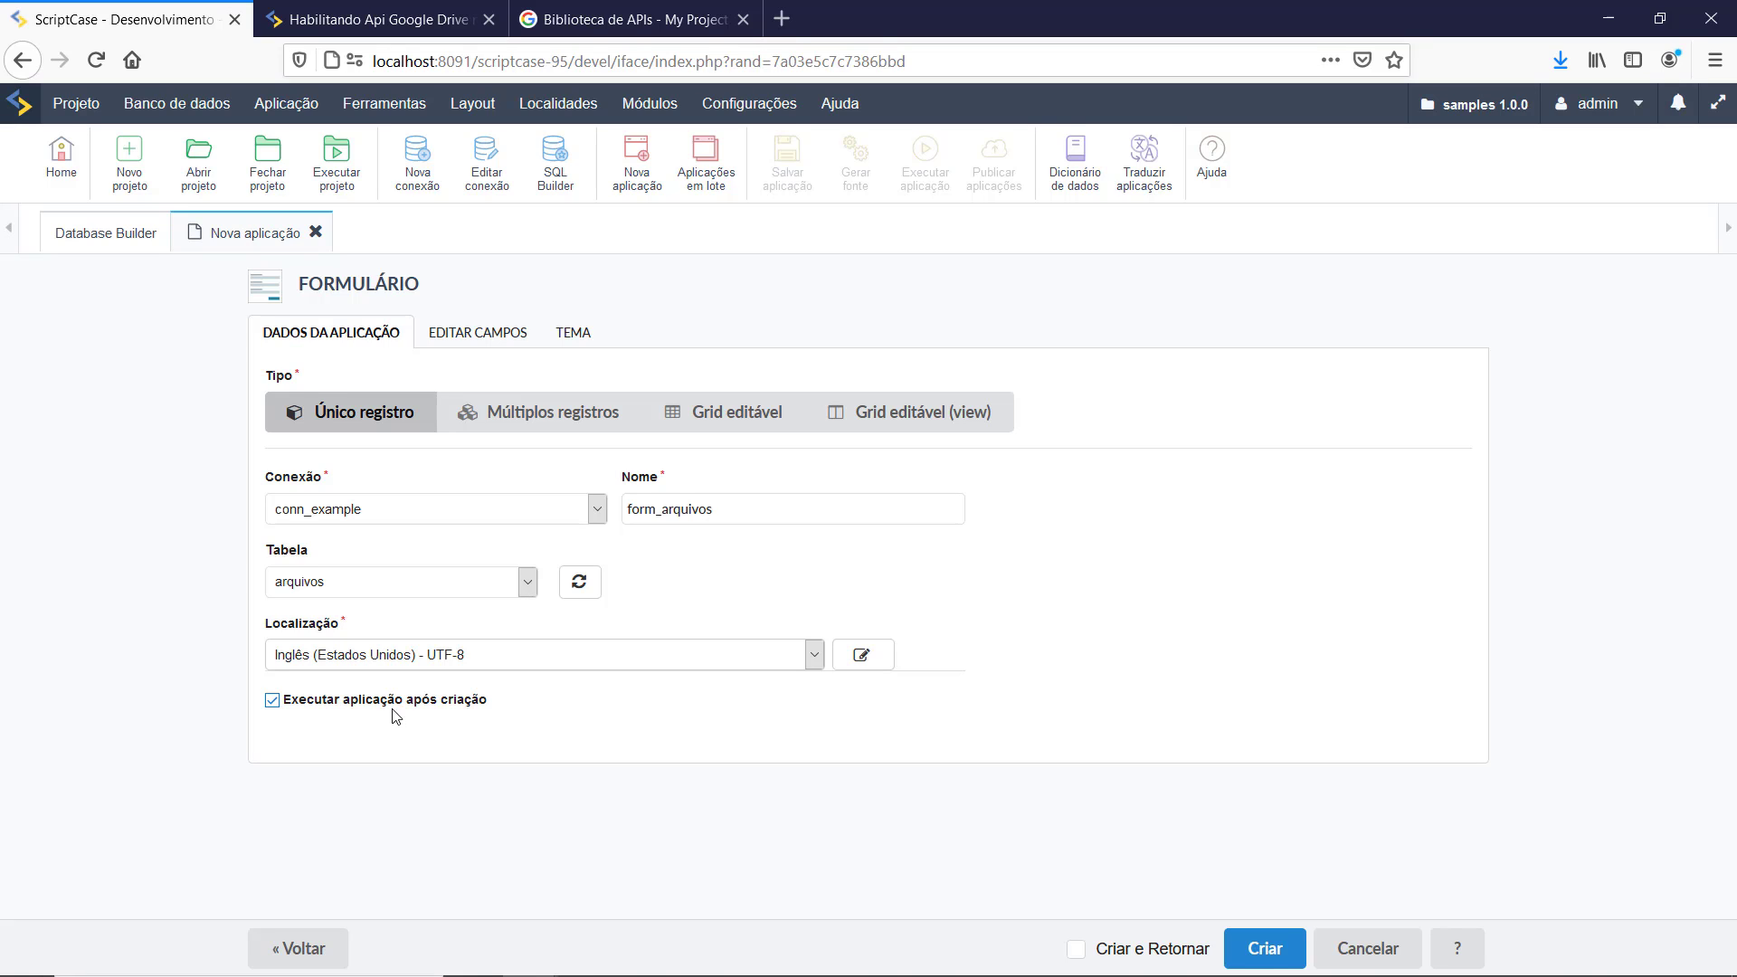
{"action": "left_click", "coordinate": [272, 701]}
{"action": "left_click", "coordinate": [1025, 700]}
{"action": "left_click", "coordinate": [1264, 948]}
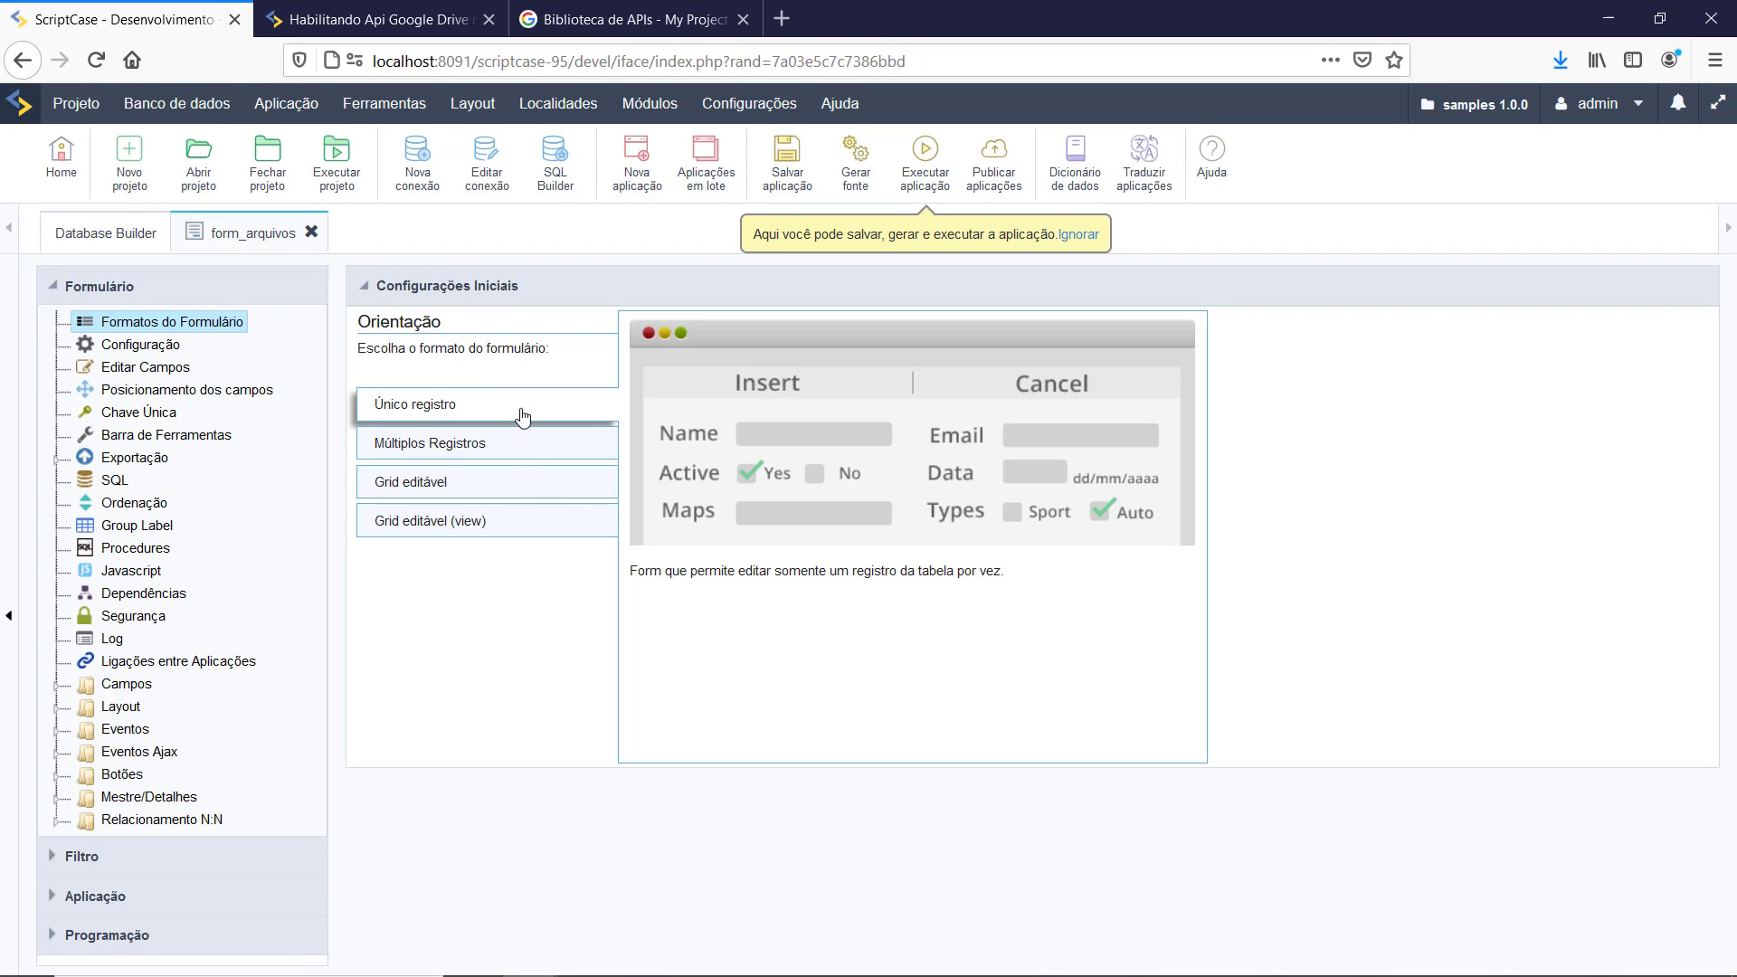
Step: Make id the primary key with Auto incremento on insert, and save the fields
{"action": "left_click", "coordinate": [145, 367]}
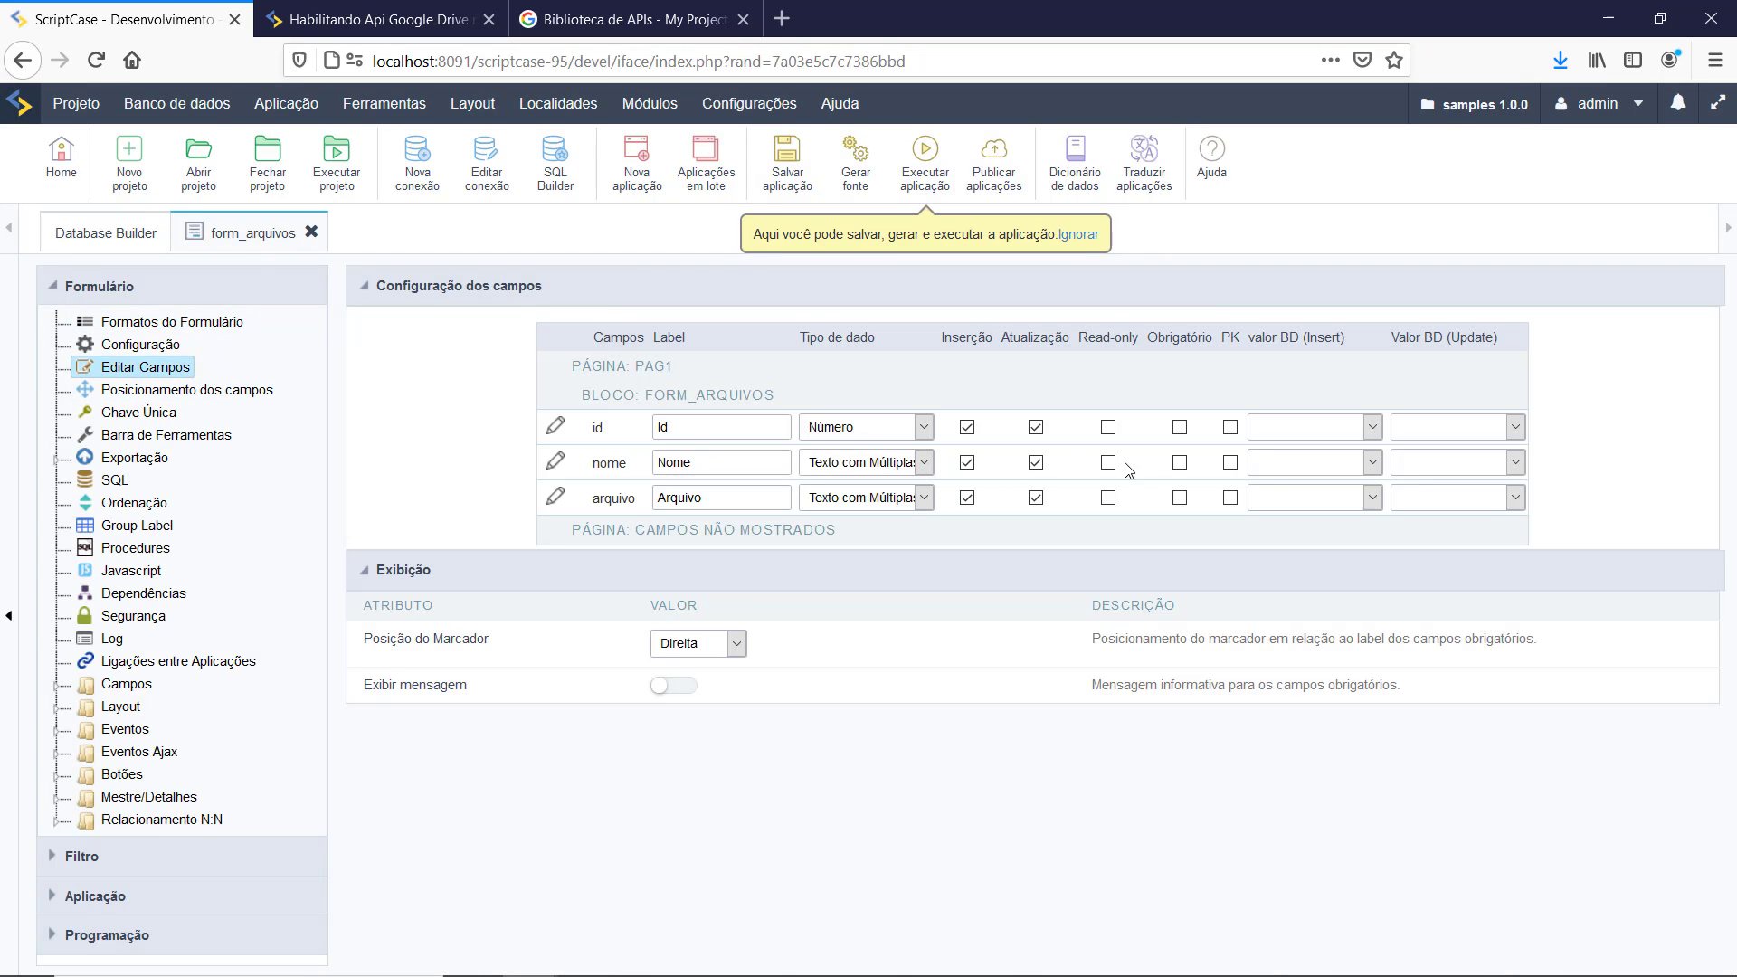
{"action": "left_click", "coordinate": [1230, 429]}
{"action": "left_click", "coordinate": [1328, 428]}
{"action": "left_click", "coordinate": [1302, 530]}
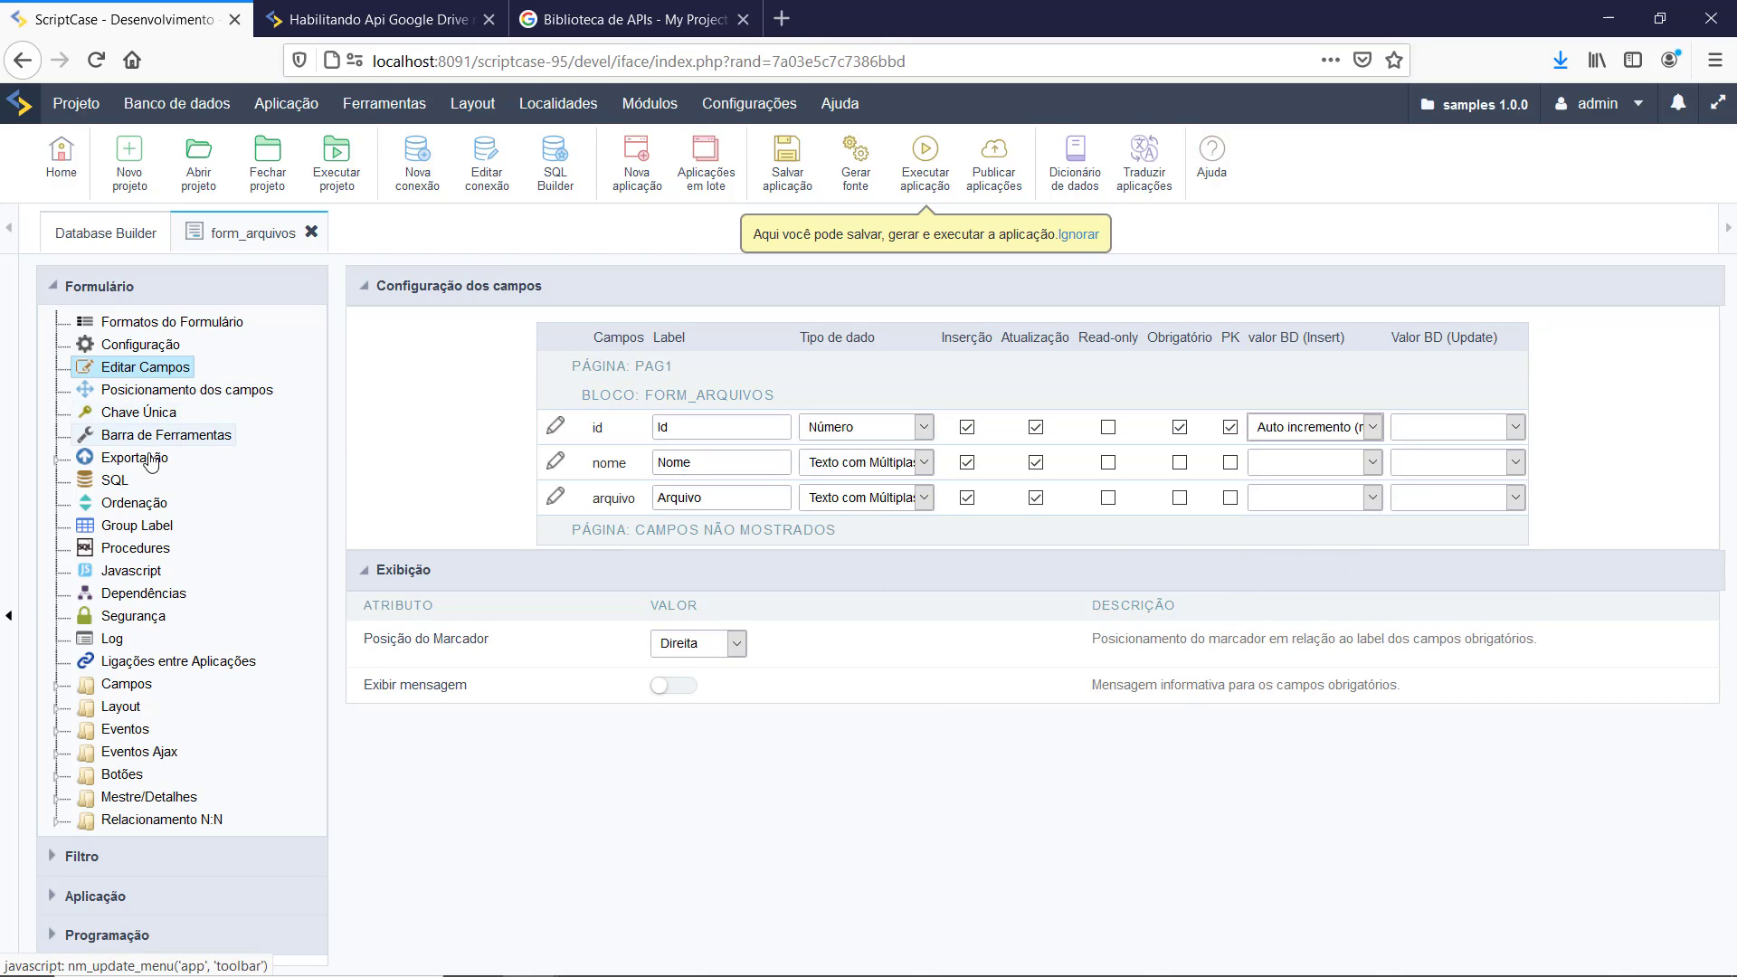
{"action": "left_click", "coordinate": [114, 480]}
{"action": "left_click", "coordinate": [835, 456]}
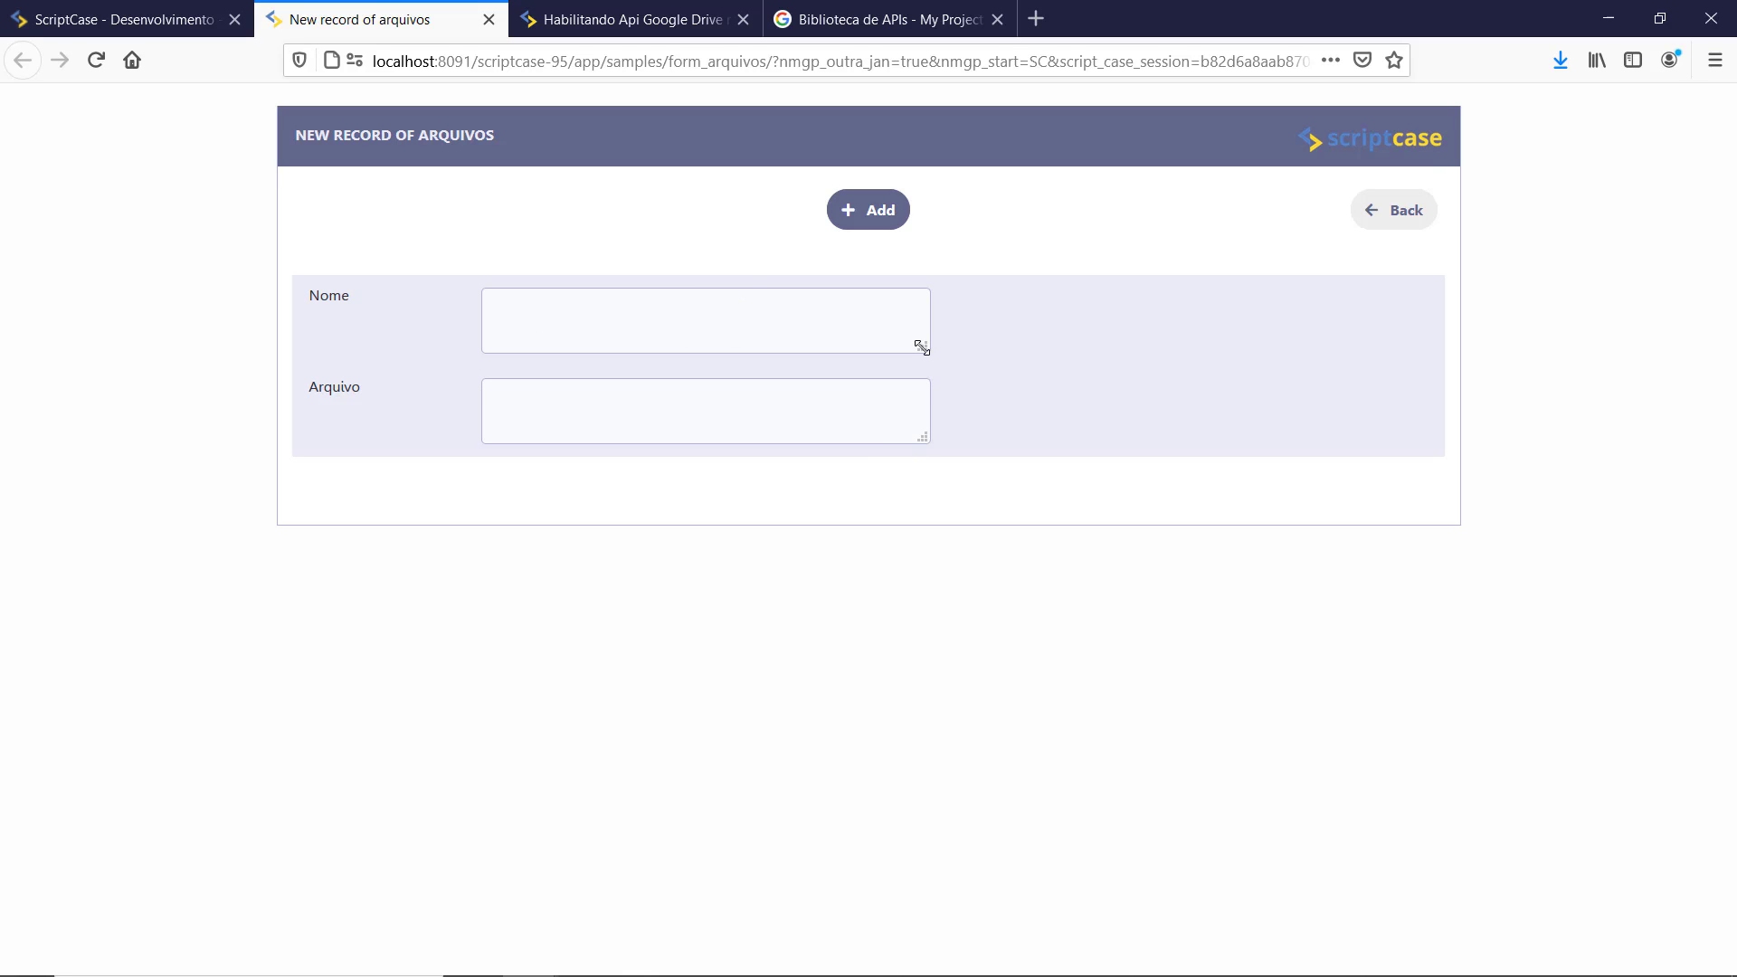
Step: Widen the Nome and Arquivo boxes in the running form and return to the editor
{"action": "left_click_drag", "start_coordinate": [922, 348], "coordinate": [991, 332]}
{"action": "left_click_drag", "start_coordinate": [958, 406], "coordinate": [1032, 404]}
{"action": "left_click", "coordinate": [86, 27]}
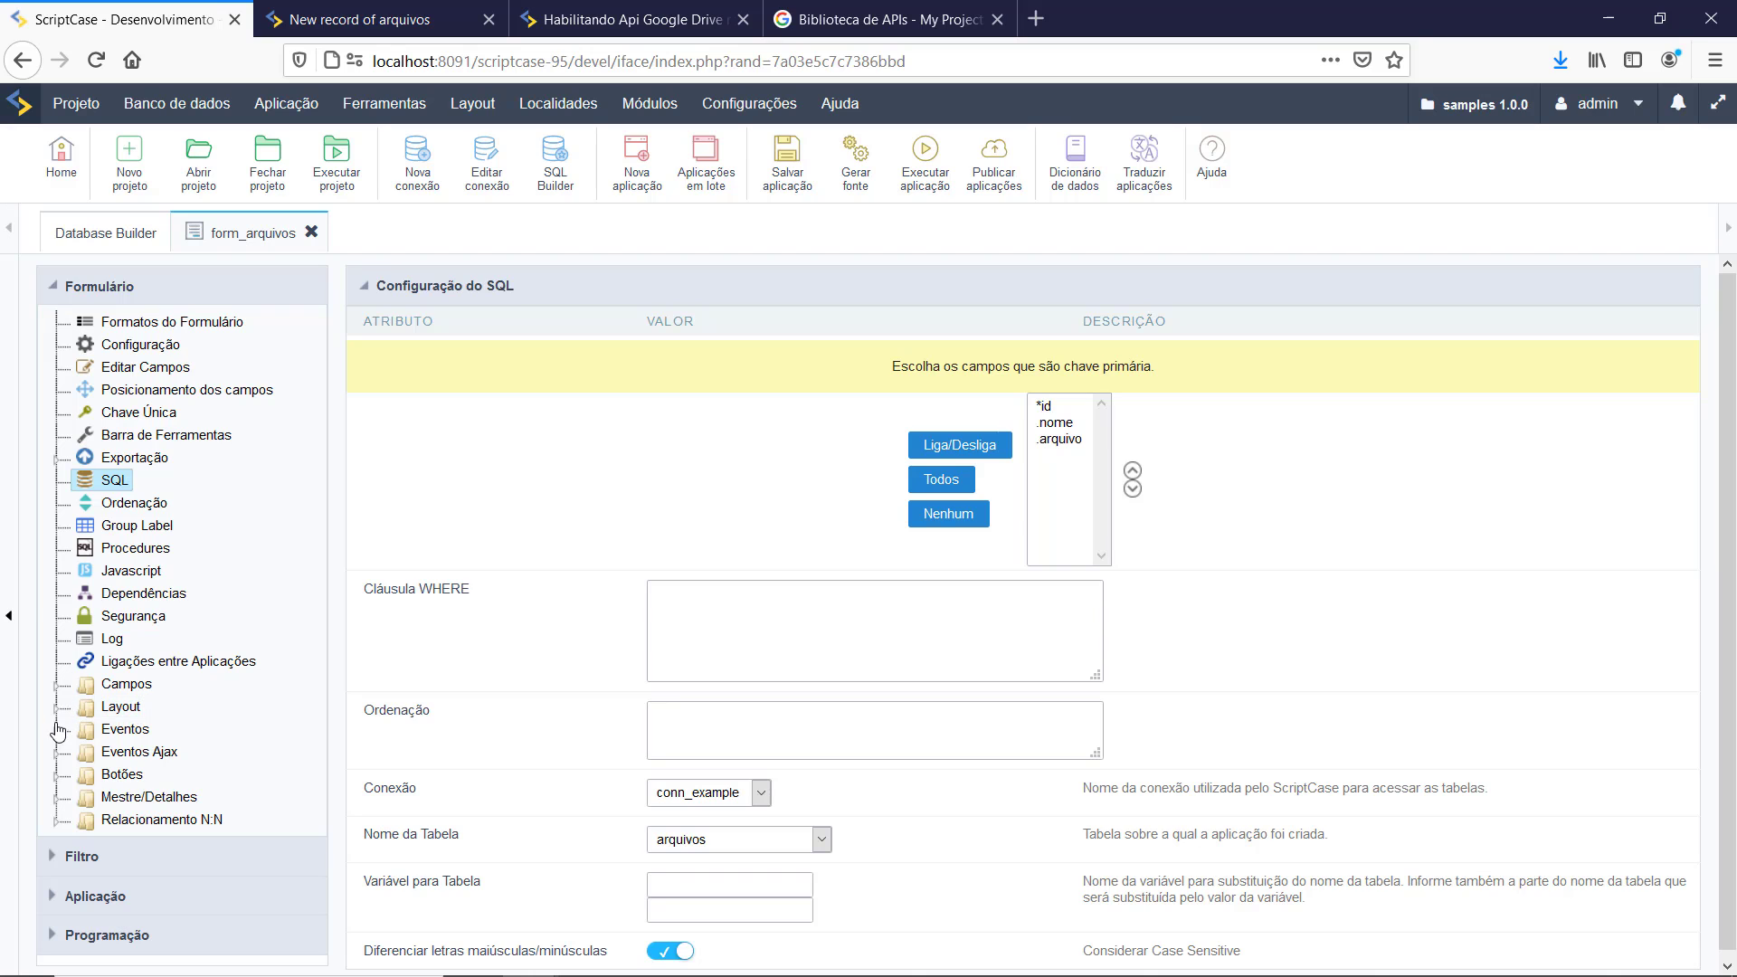
Step: Set the nome field's Tipo do Dado to Texto
{"action": "left_click", "coordinate": [58, 690]}
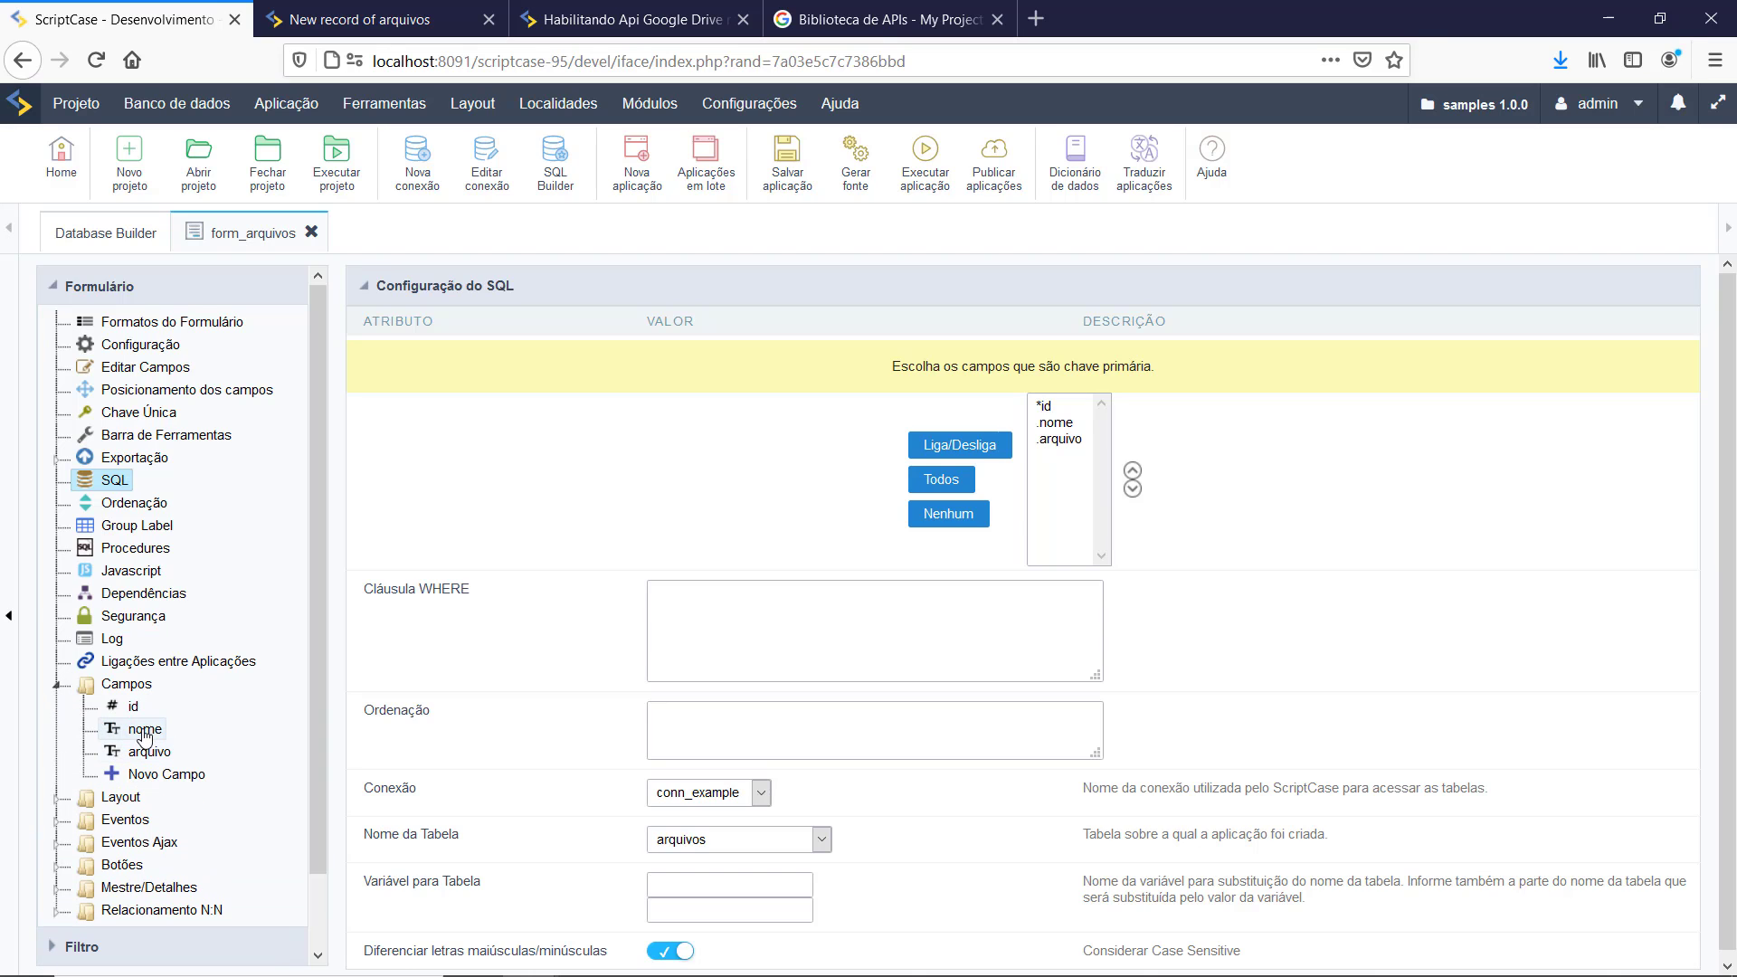
{"action": "left_click", "coordinate": [143, 729]}
{"action": "left_click", "coordinate": [756, 360]}
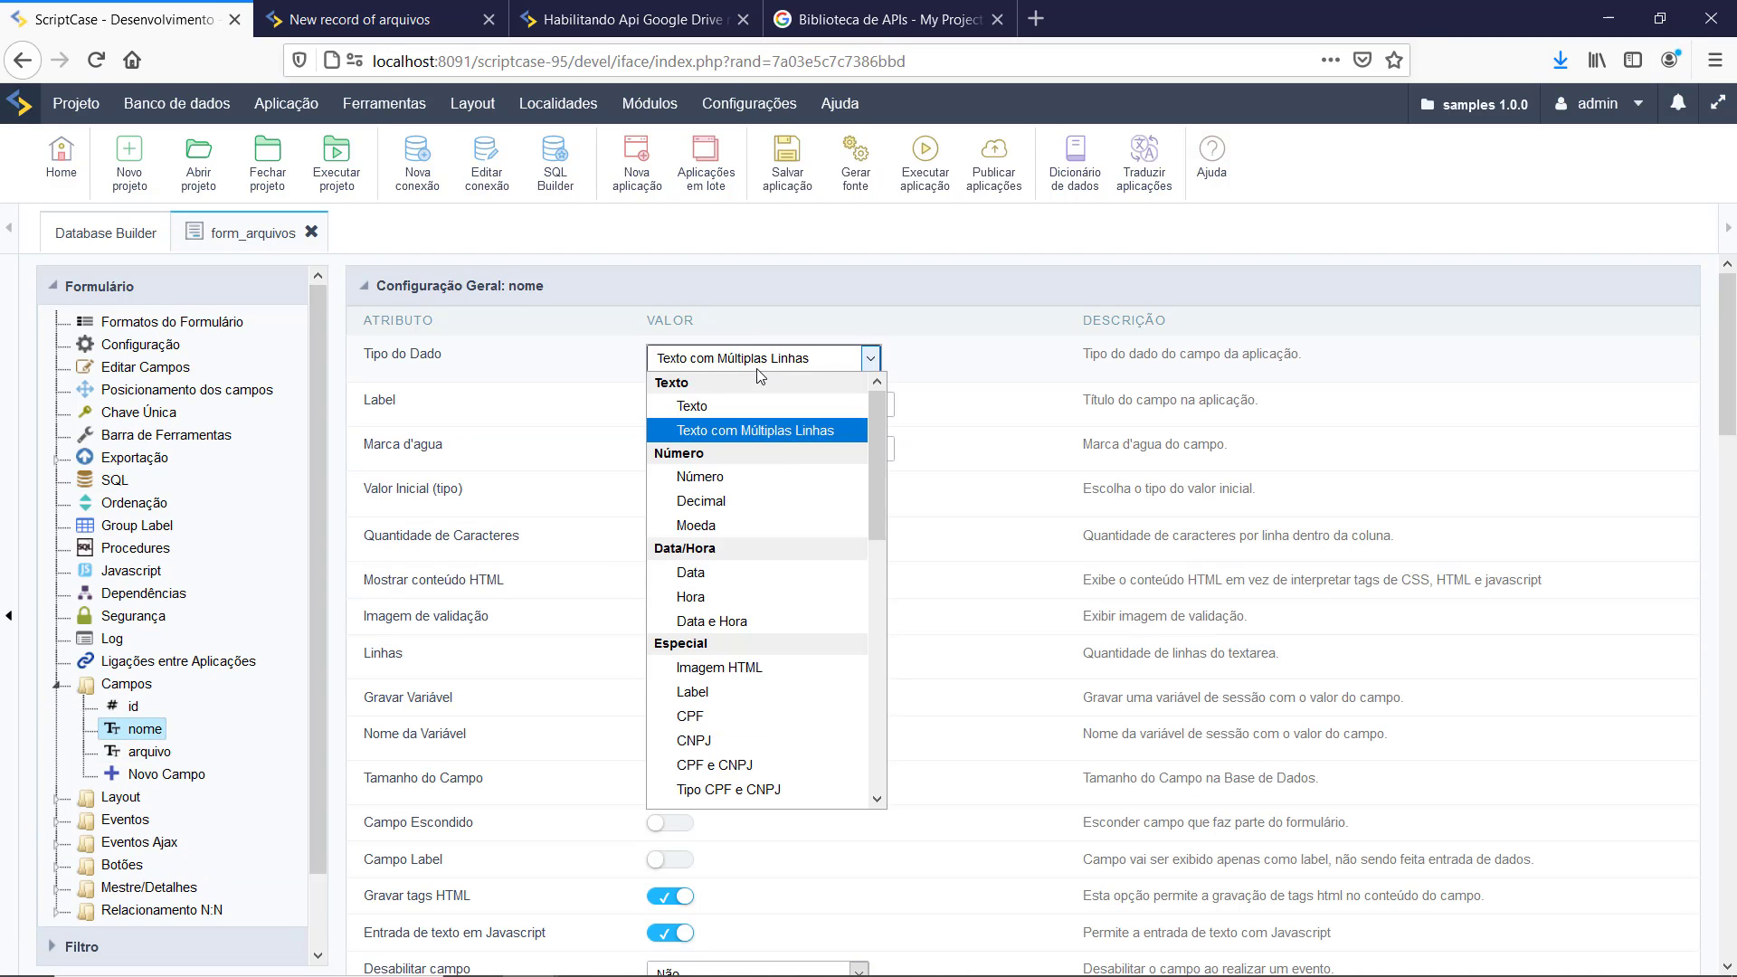
{"action": "left_click", "coordinate": [758, 396]}
Step: Save and set the arquivo field's Tipo do Dado to Imagem (Nome de Arquivo)
{"action": "left_click", "coordinate": [140, 752]}
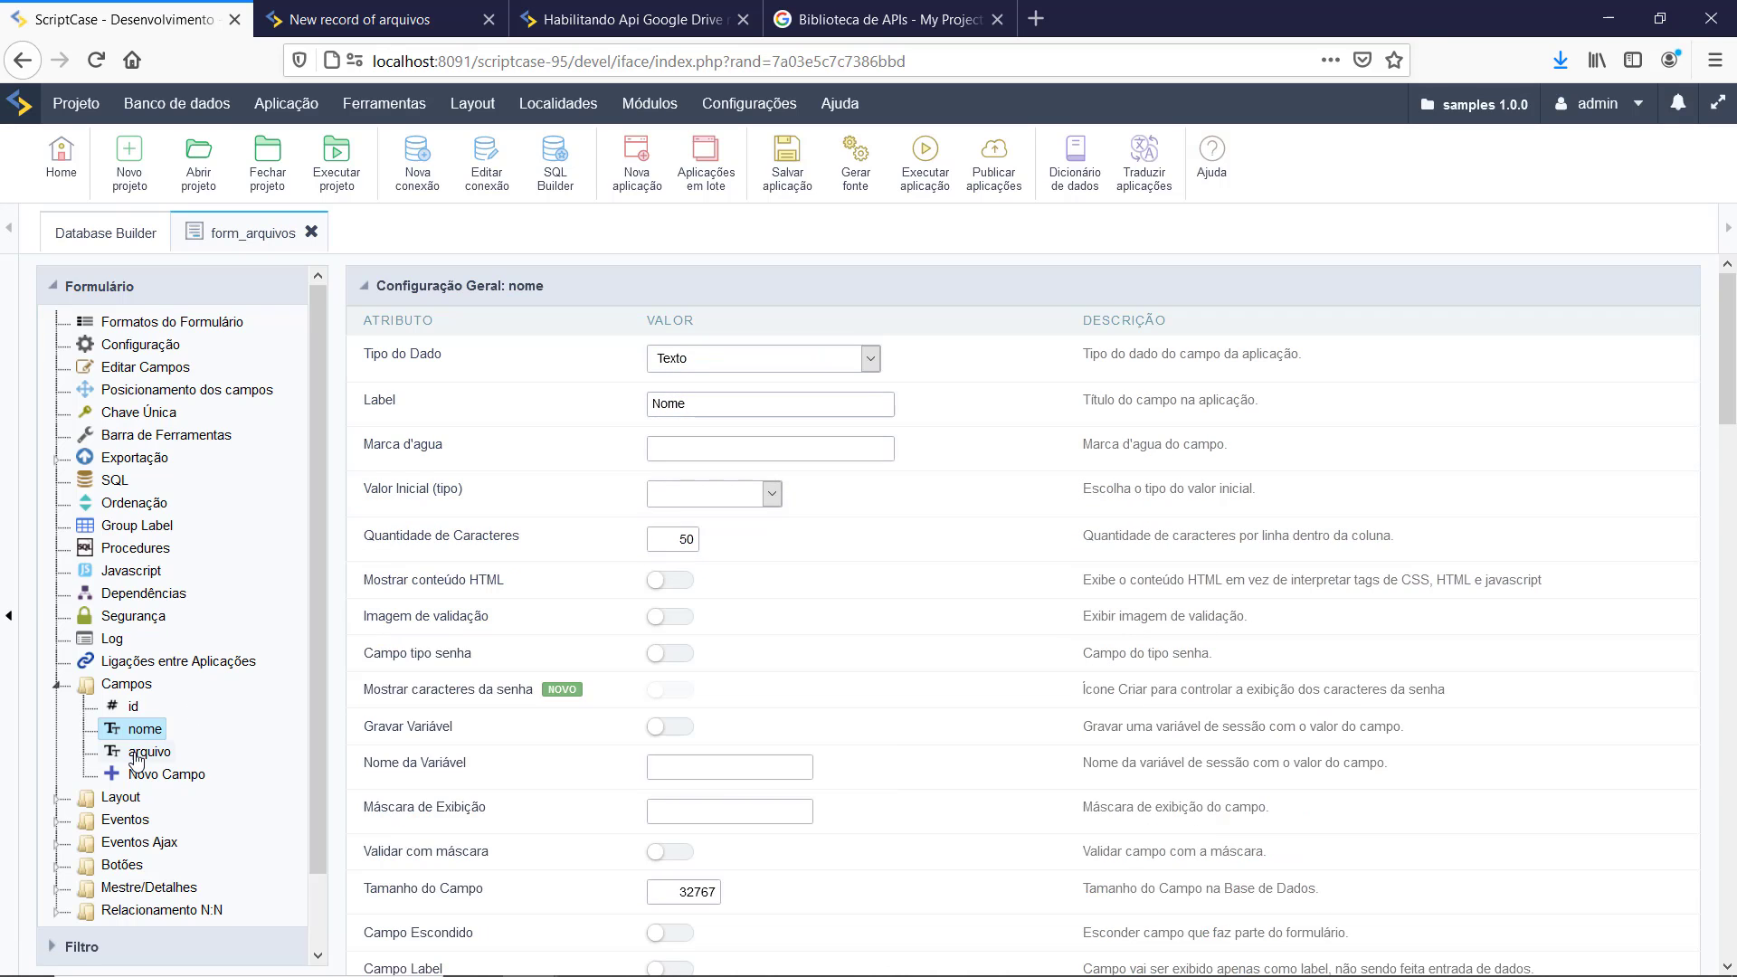
{"action": "key", "text": "Return"}
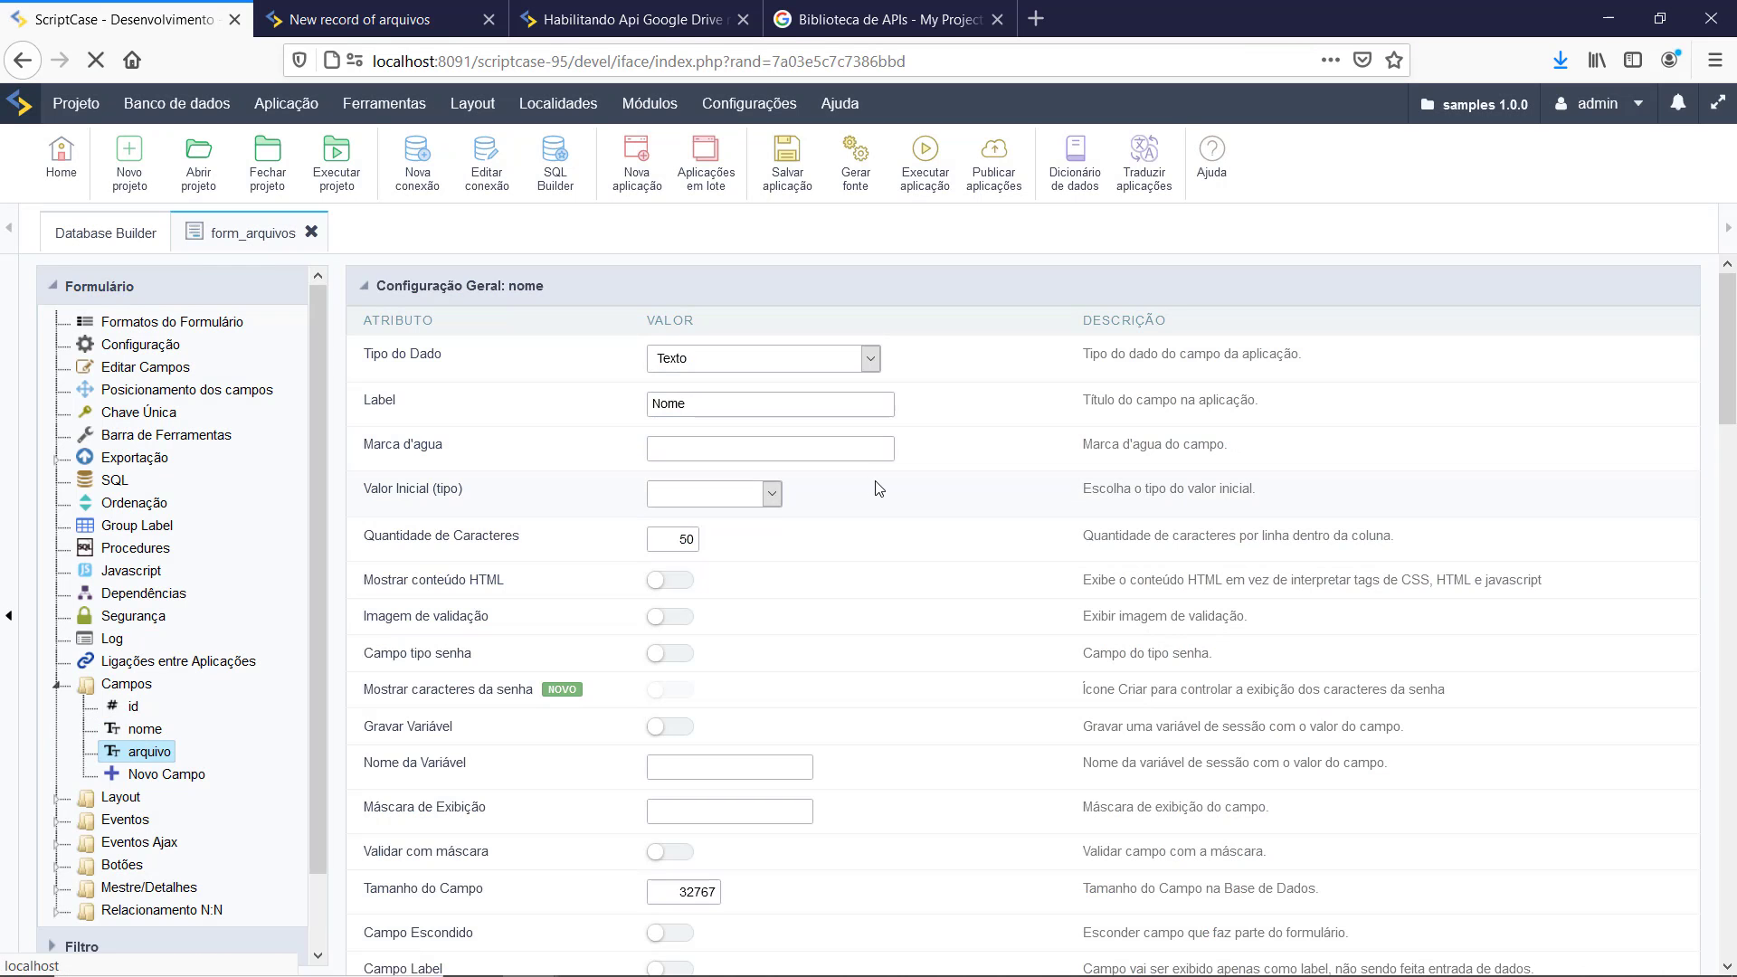
{"action": "left_click", "coordinate": [871, 358]}
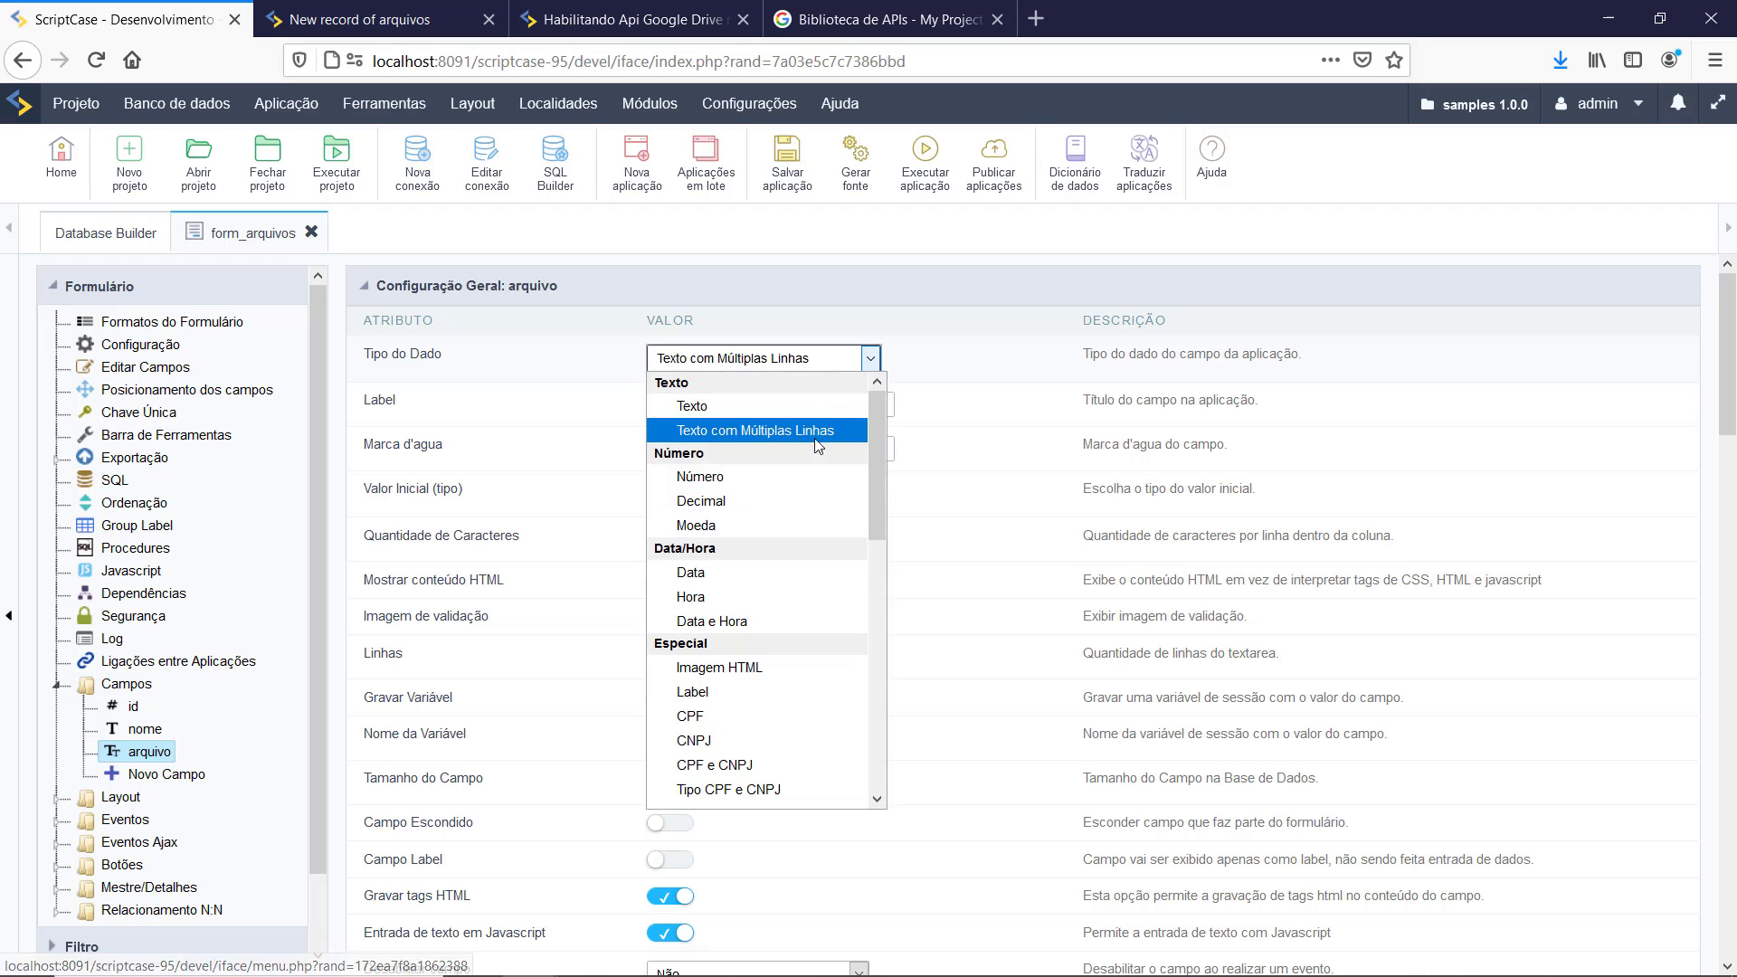
{"action": "scroll", "coordinate": [814, 438], "scroll_direction": "down", "scroll_amount": 6}
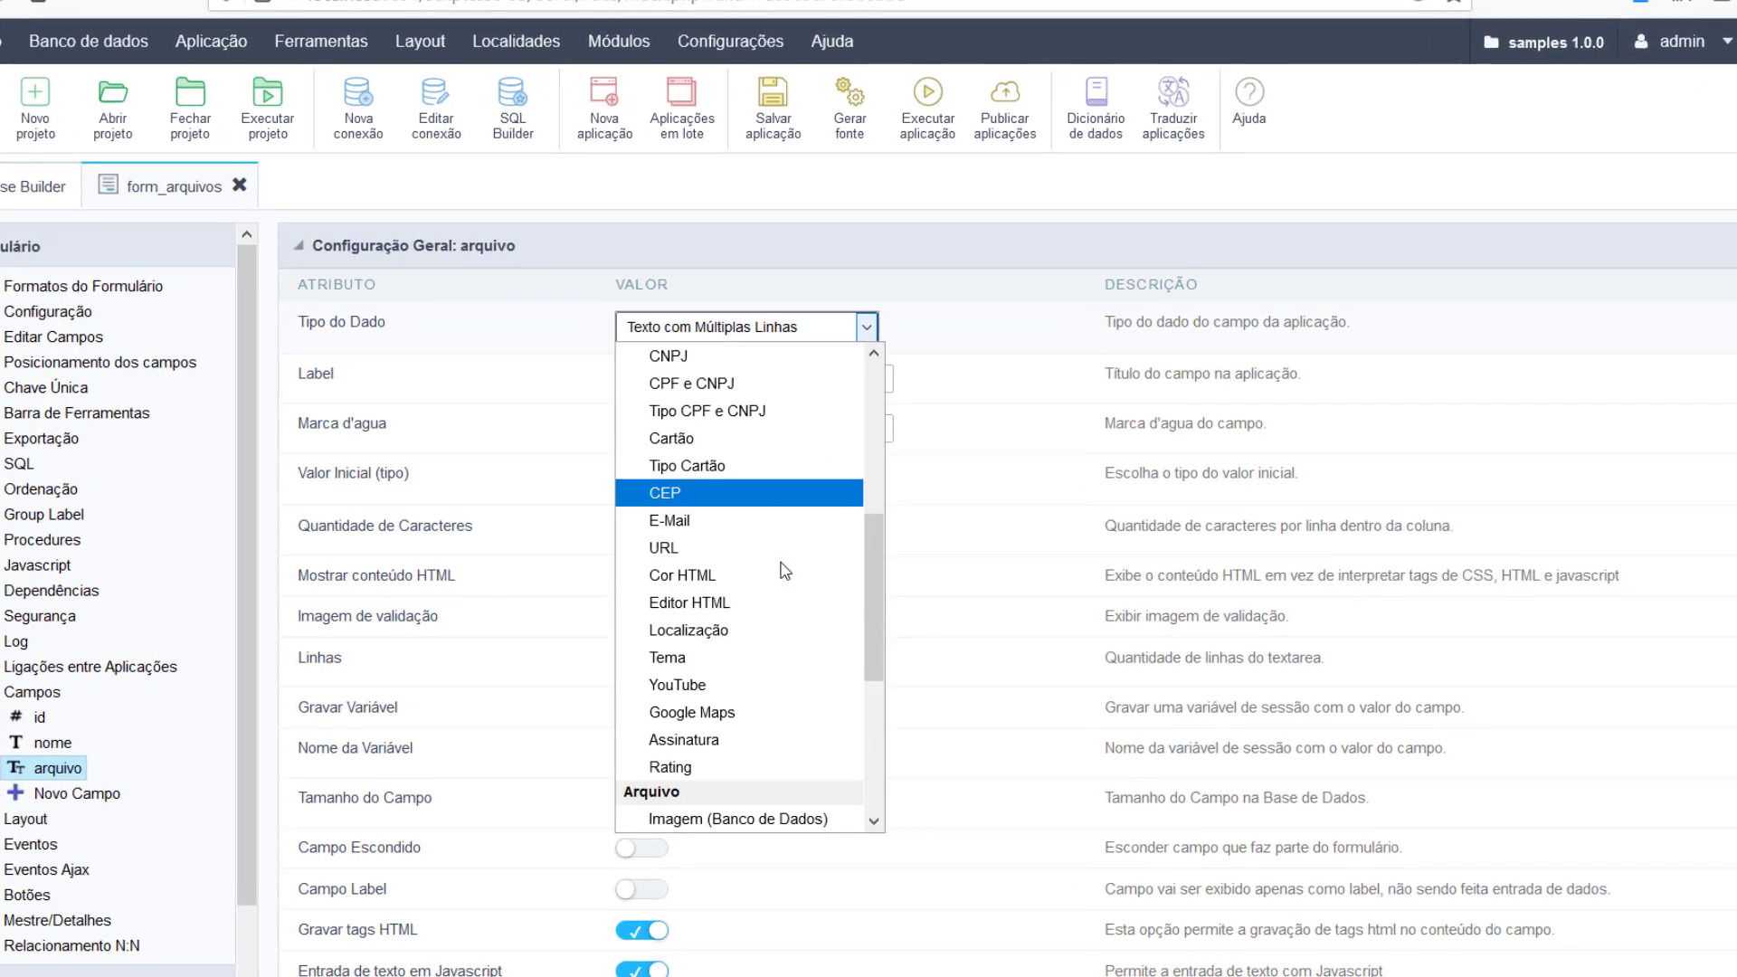
{"action": "scroll", "coordinate": [785, 571], "scroll_direction": "down", "scroll_amount": 2}
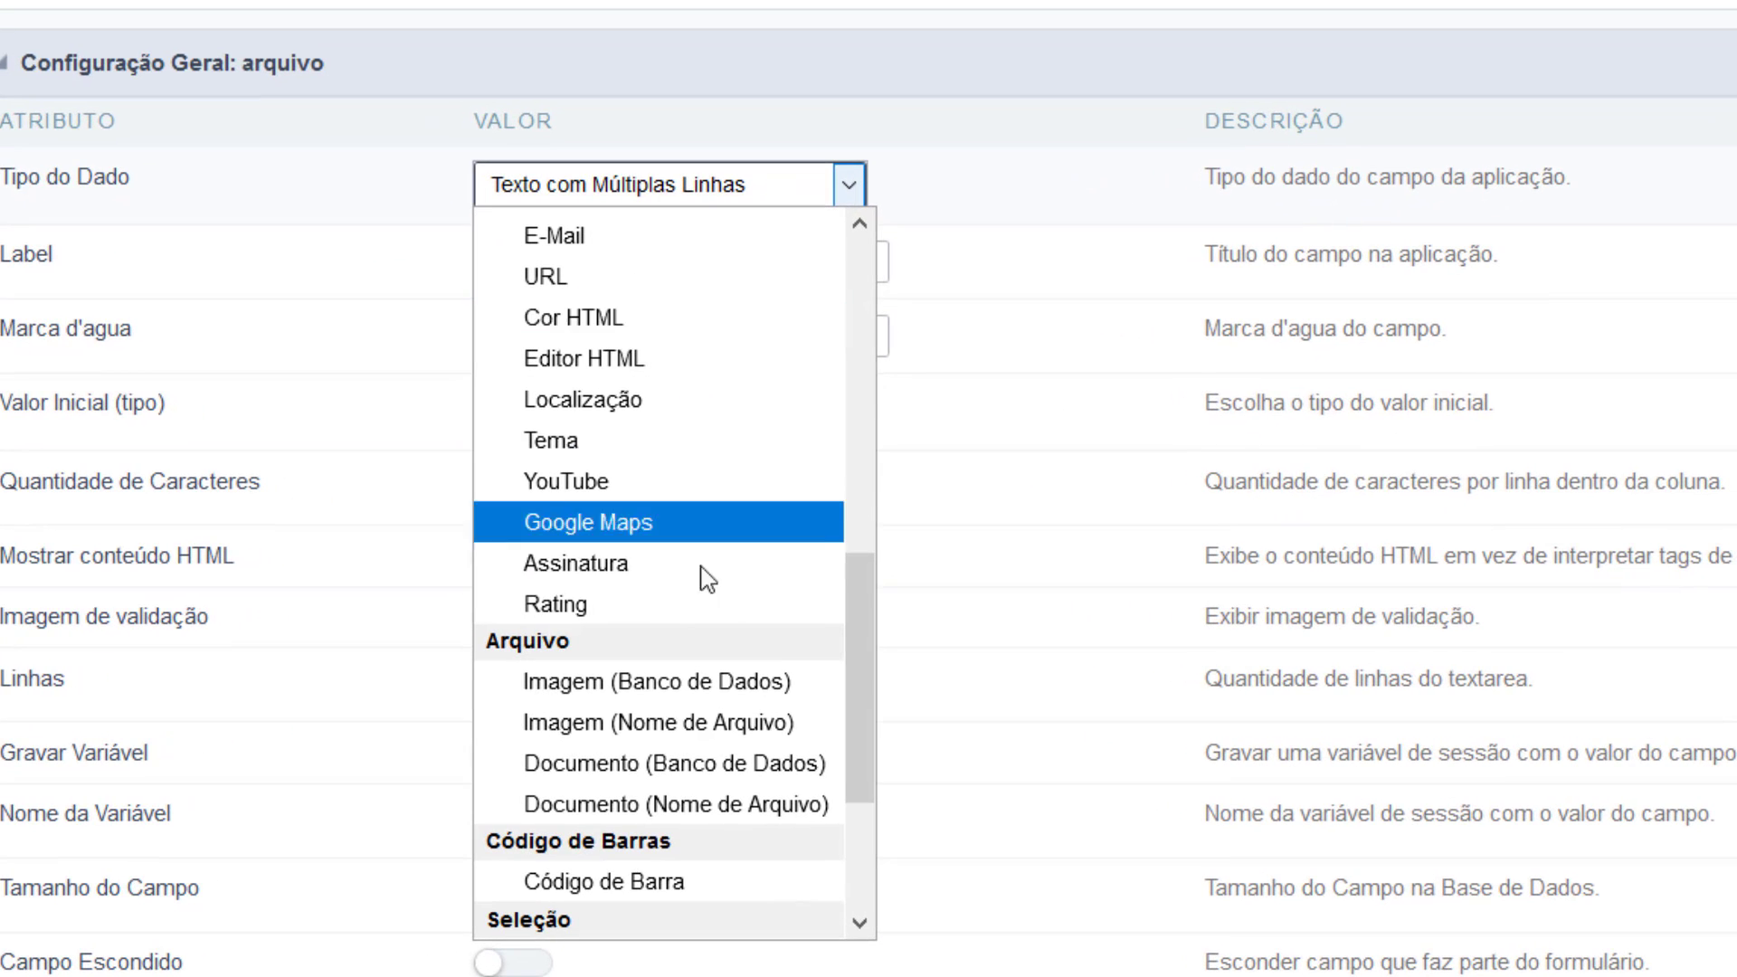
{"action": "left_click", "coordinate": [702, 723]}
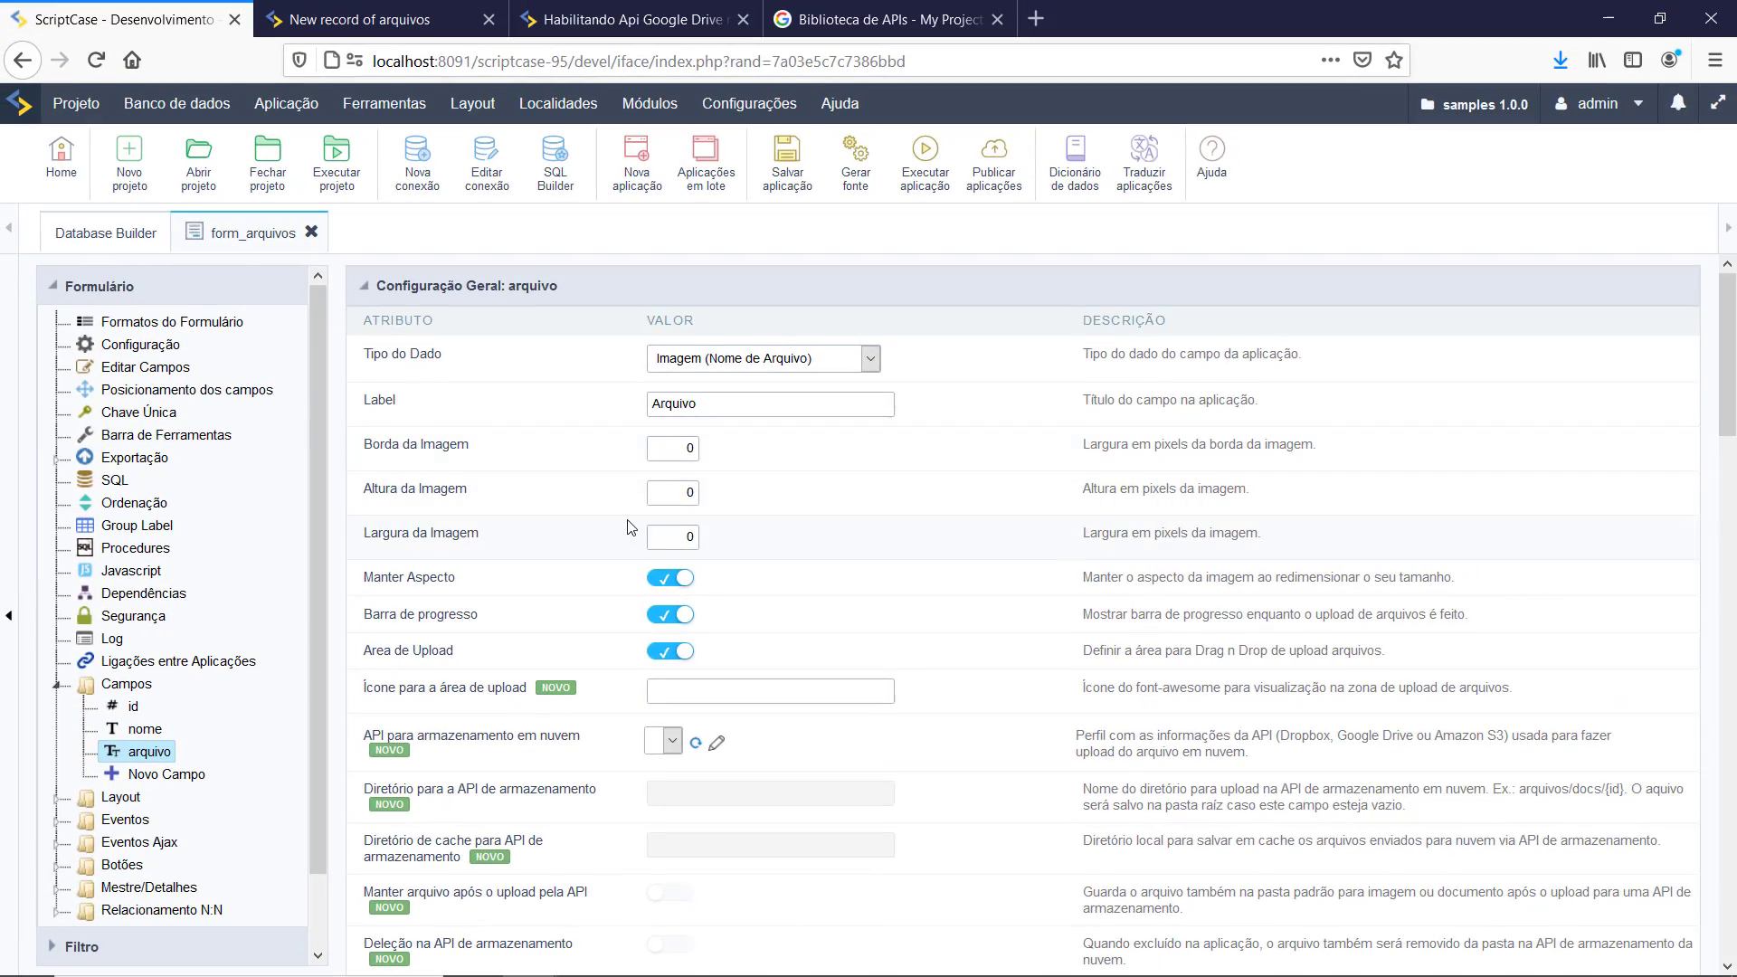
Step: Use the Google Drive icon for the arquivo upload area
{"action": "scroll", "coordinate": [630, 526], "scroll_direction": "down", "scroll_amount": 5}
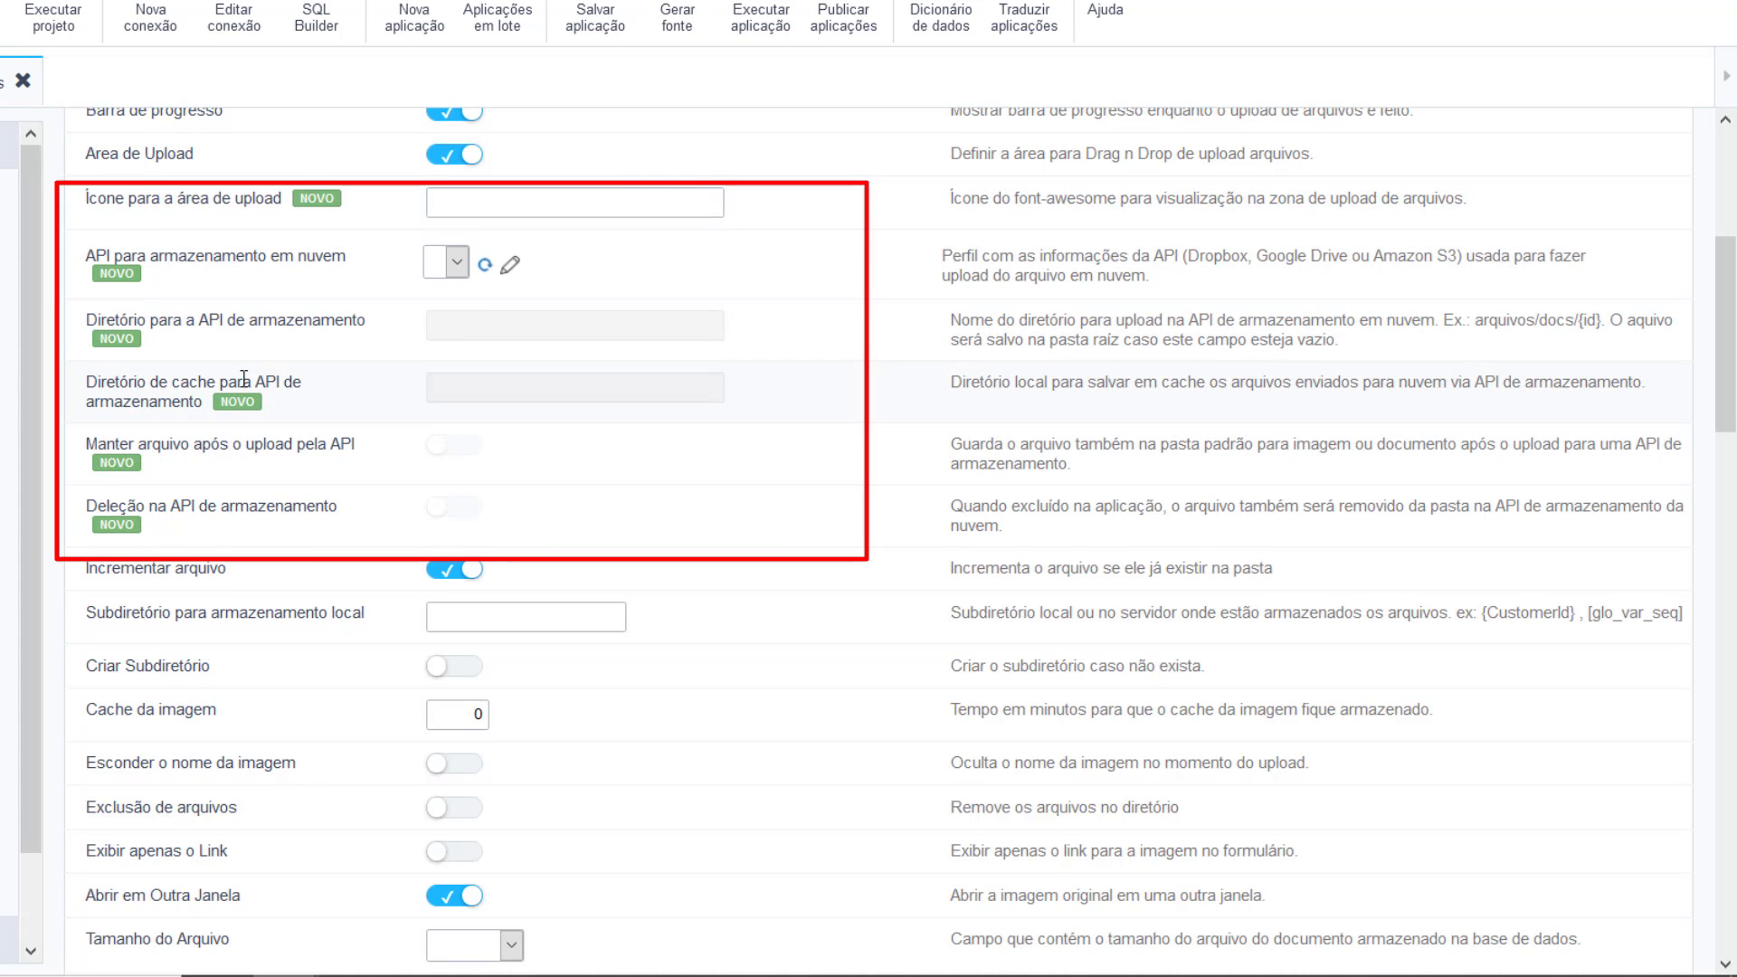
{"action": "left_click", "coordinate": [525, 212]}
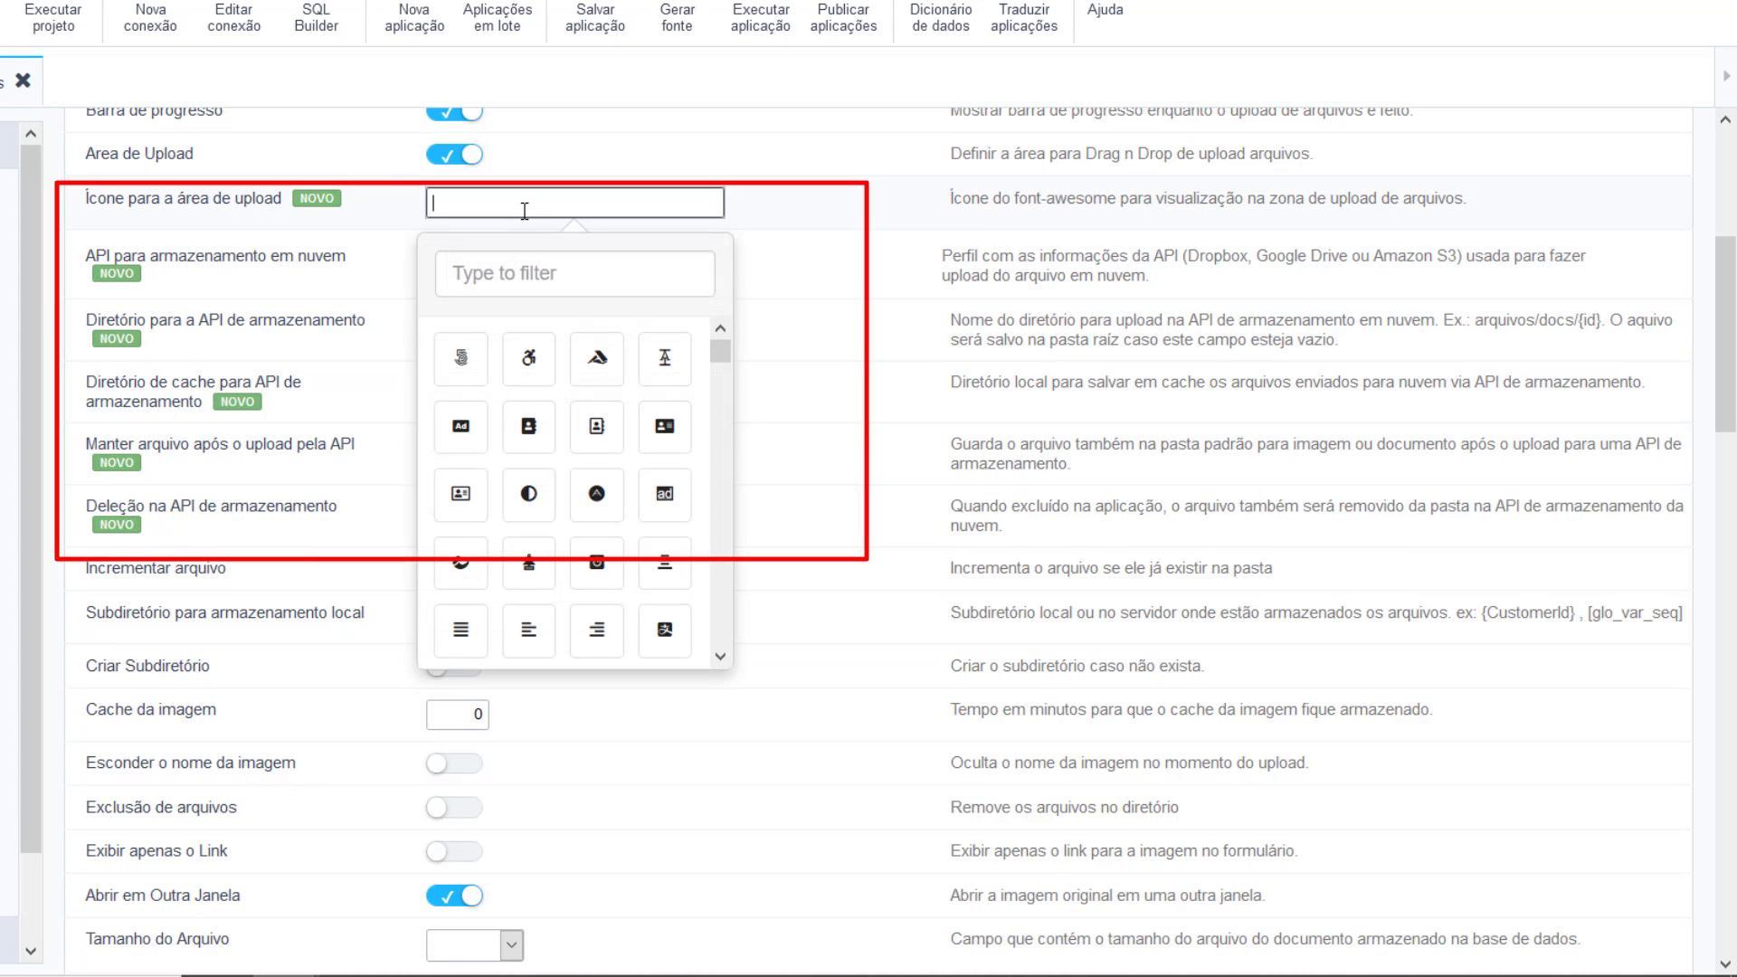
{"action": "type", "text": "go"}
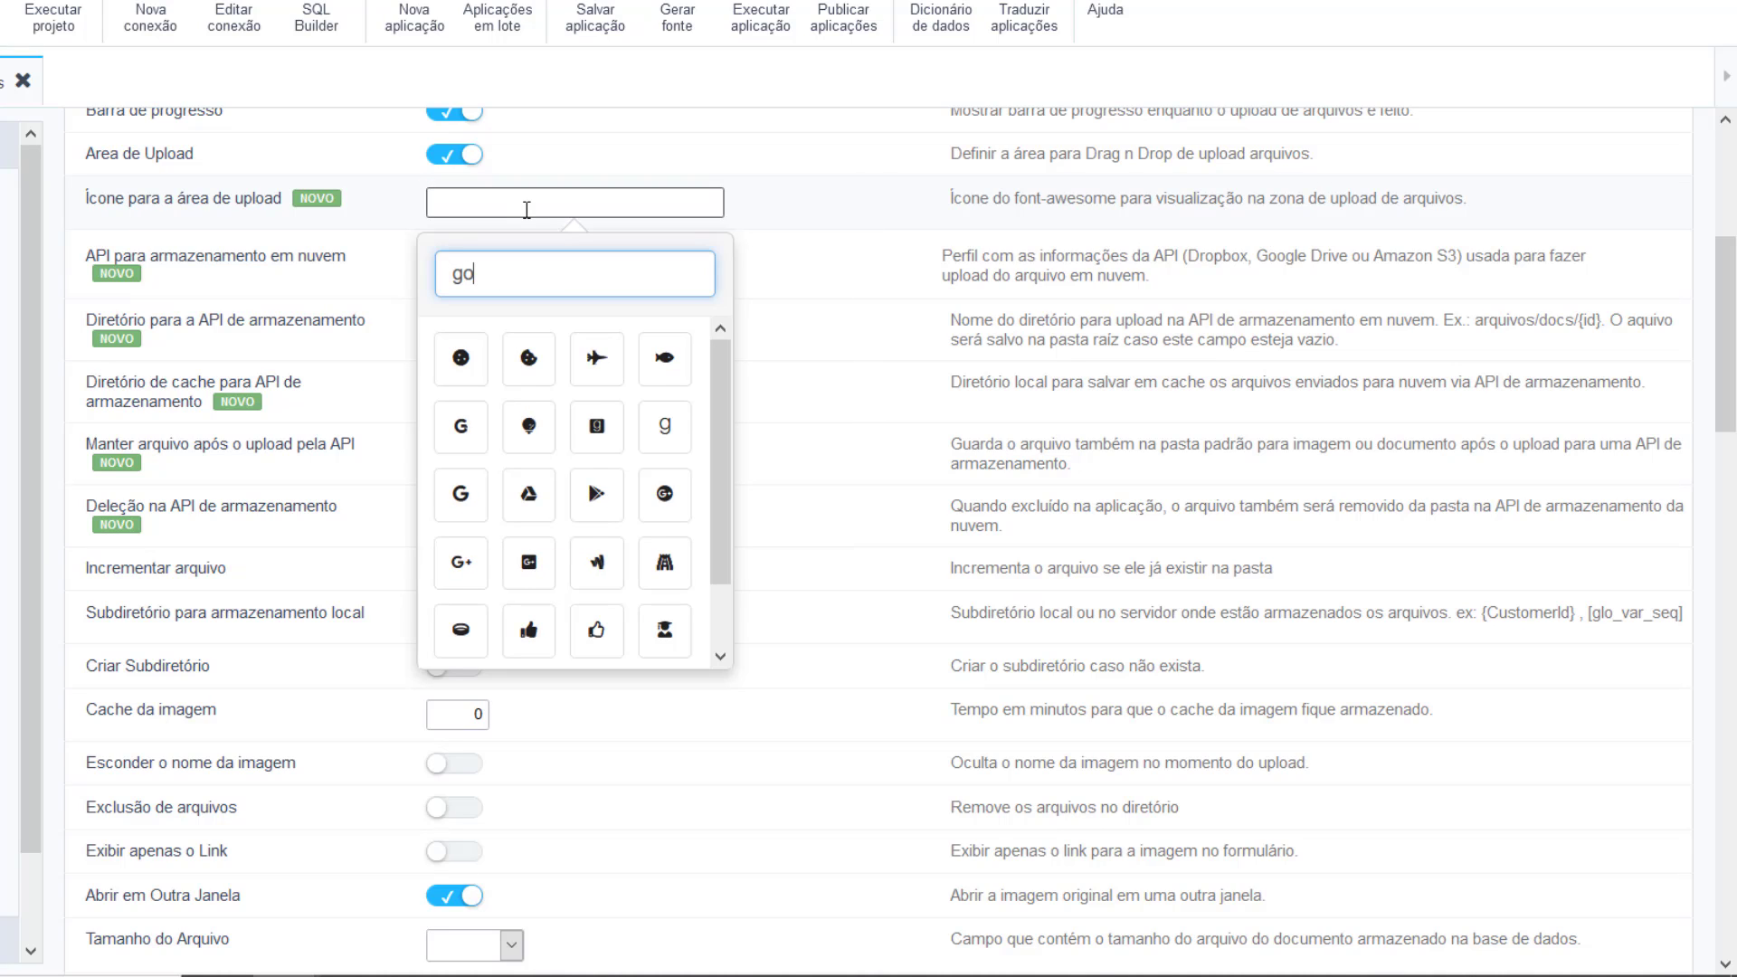
{"action": "type", "text": "o"}
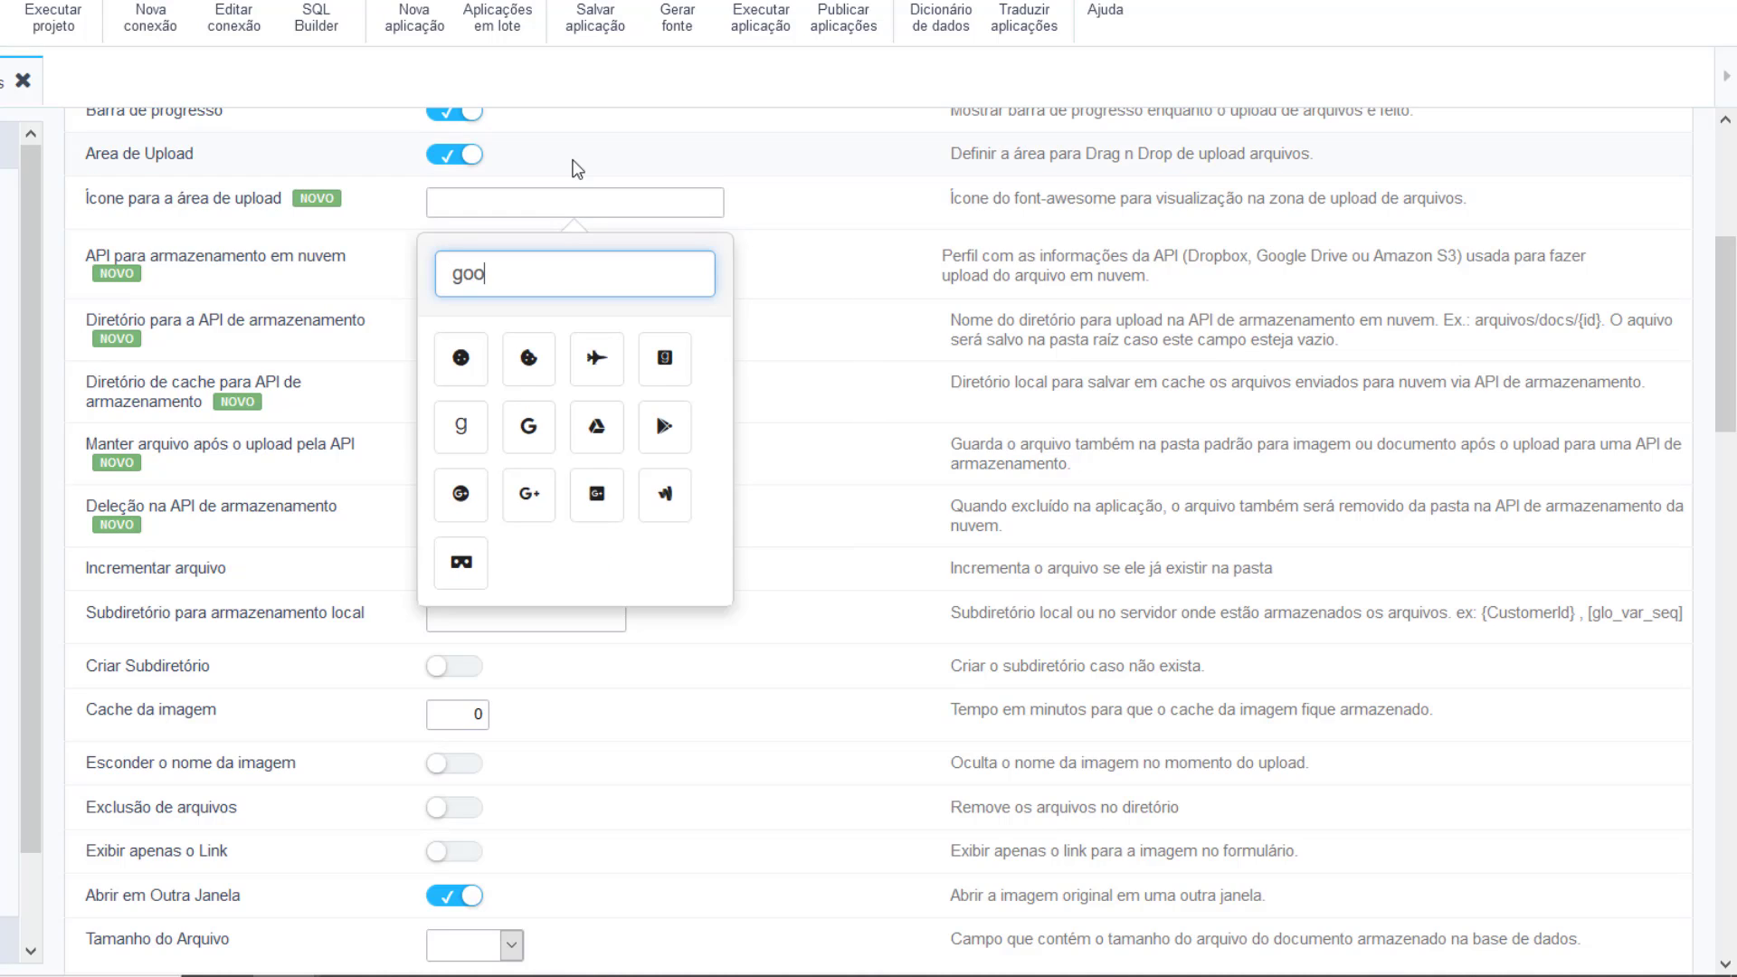
{"action": "left_click", "coordinate": [597, 429]}
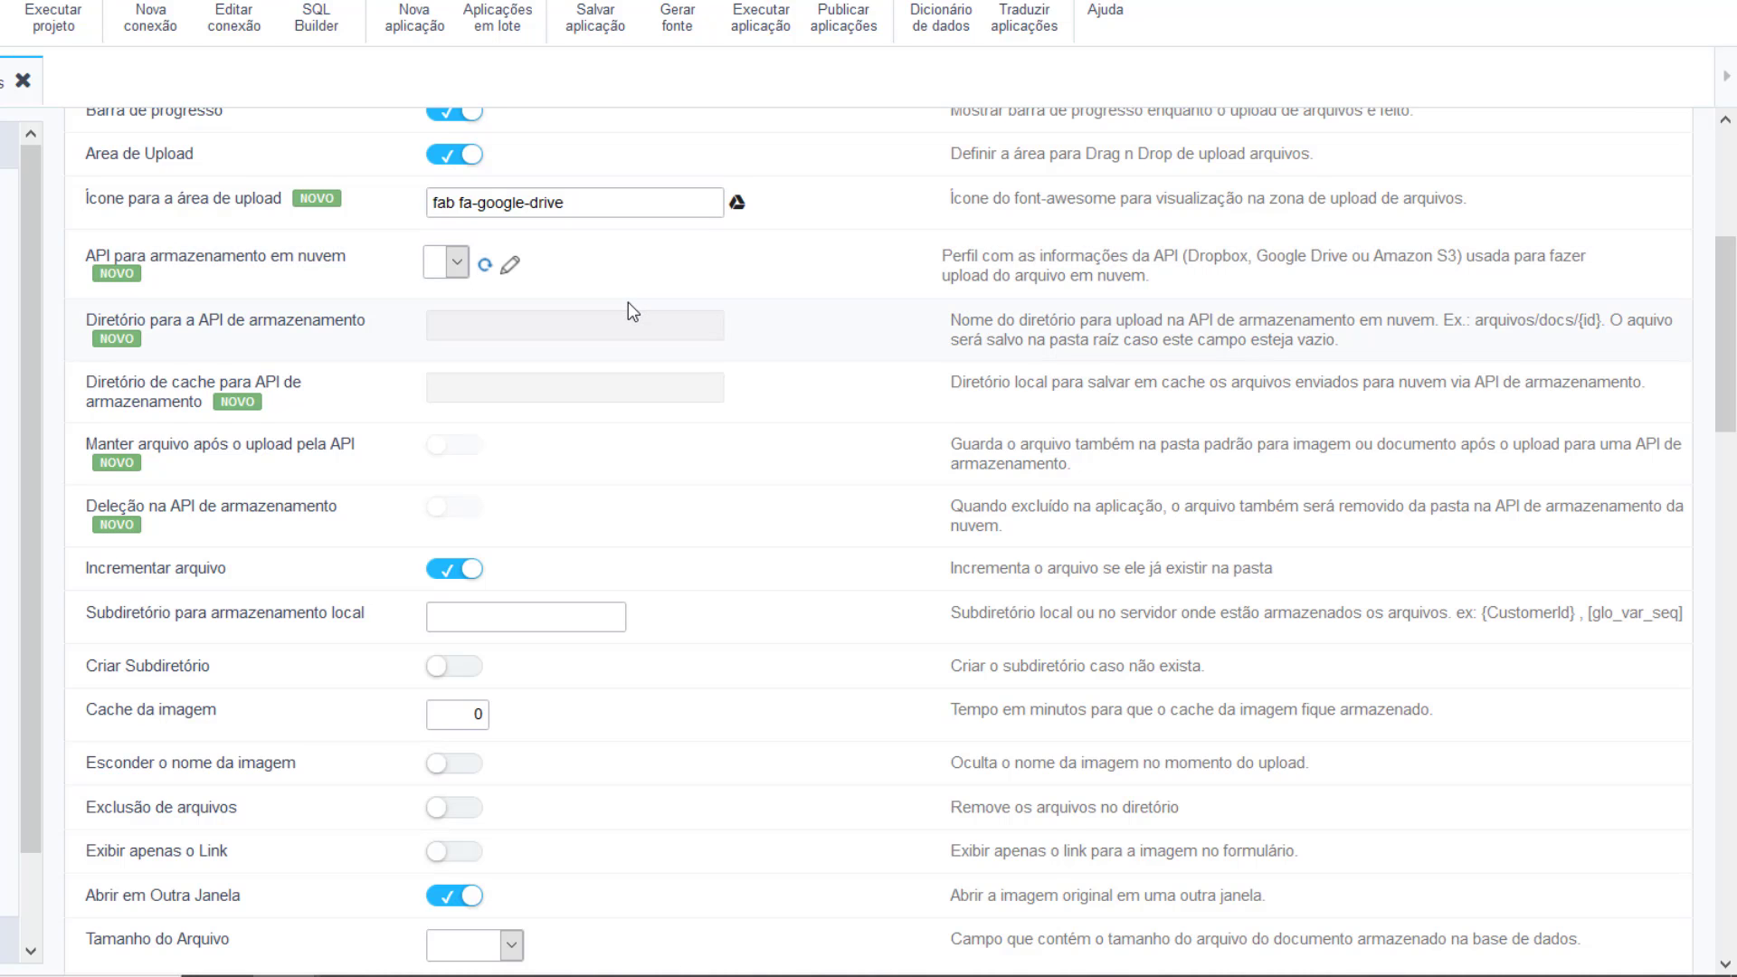
Step: Save the form application and open the API profile list
{"action": "scroll", "coordinate": [624, 305], "scroll_direction": "up", "scroll_amount": 2}
{"action": "left_click", "coordinate": [608, 17]}
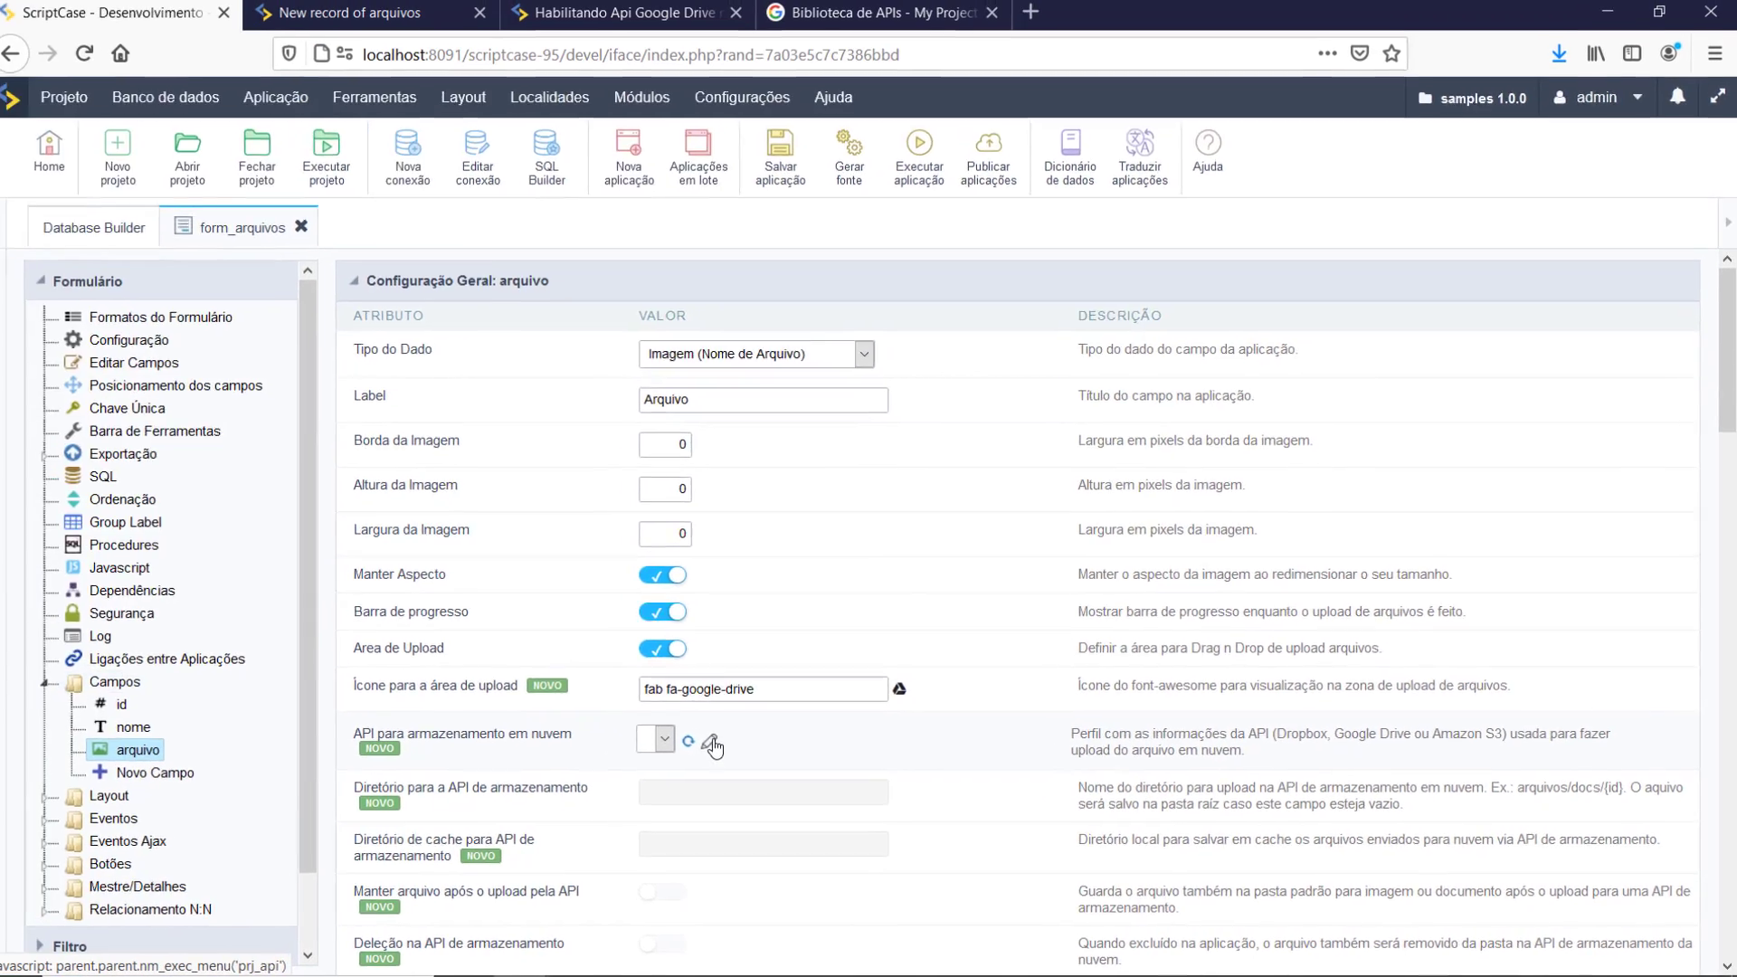
{"action": "left_click", "coordinate": [512, 699]}
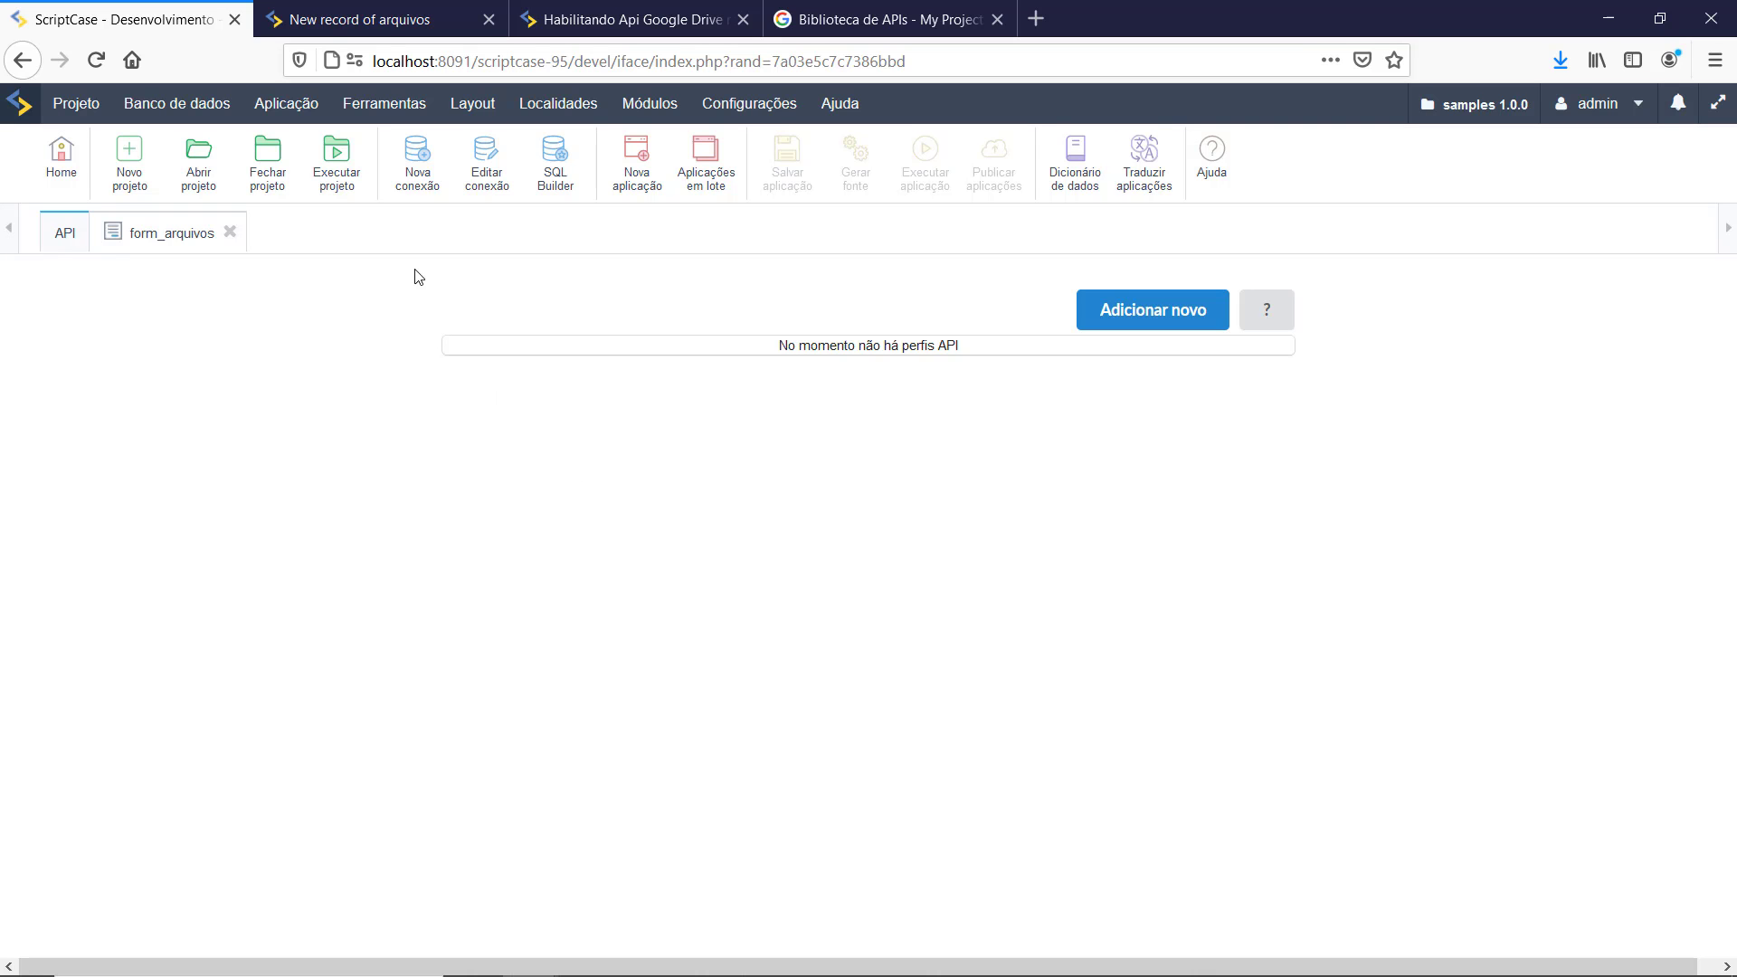
Step: Add a new API profile googledrive with the Google Drive gateway, then go to Biblioteca de APIs
{"action": "left_click", "coordinate": [383, 104]}
{"action": "left_click", "coordinate": [1149, 332]}
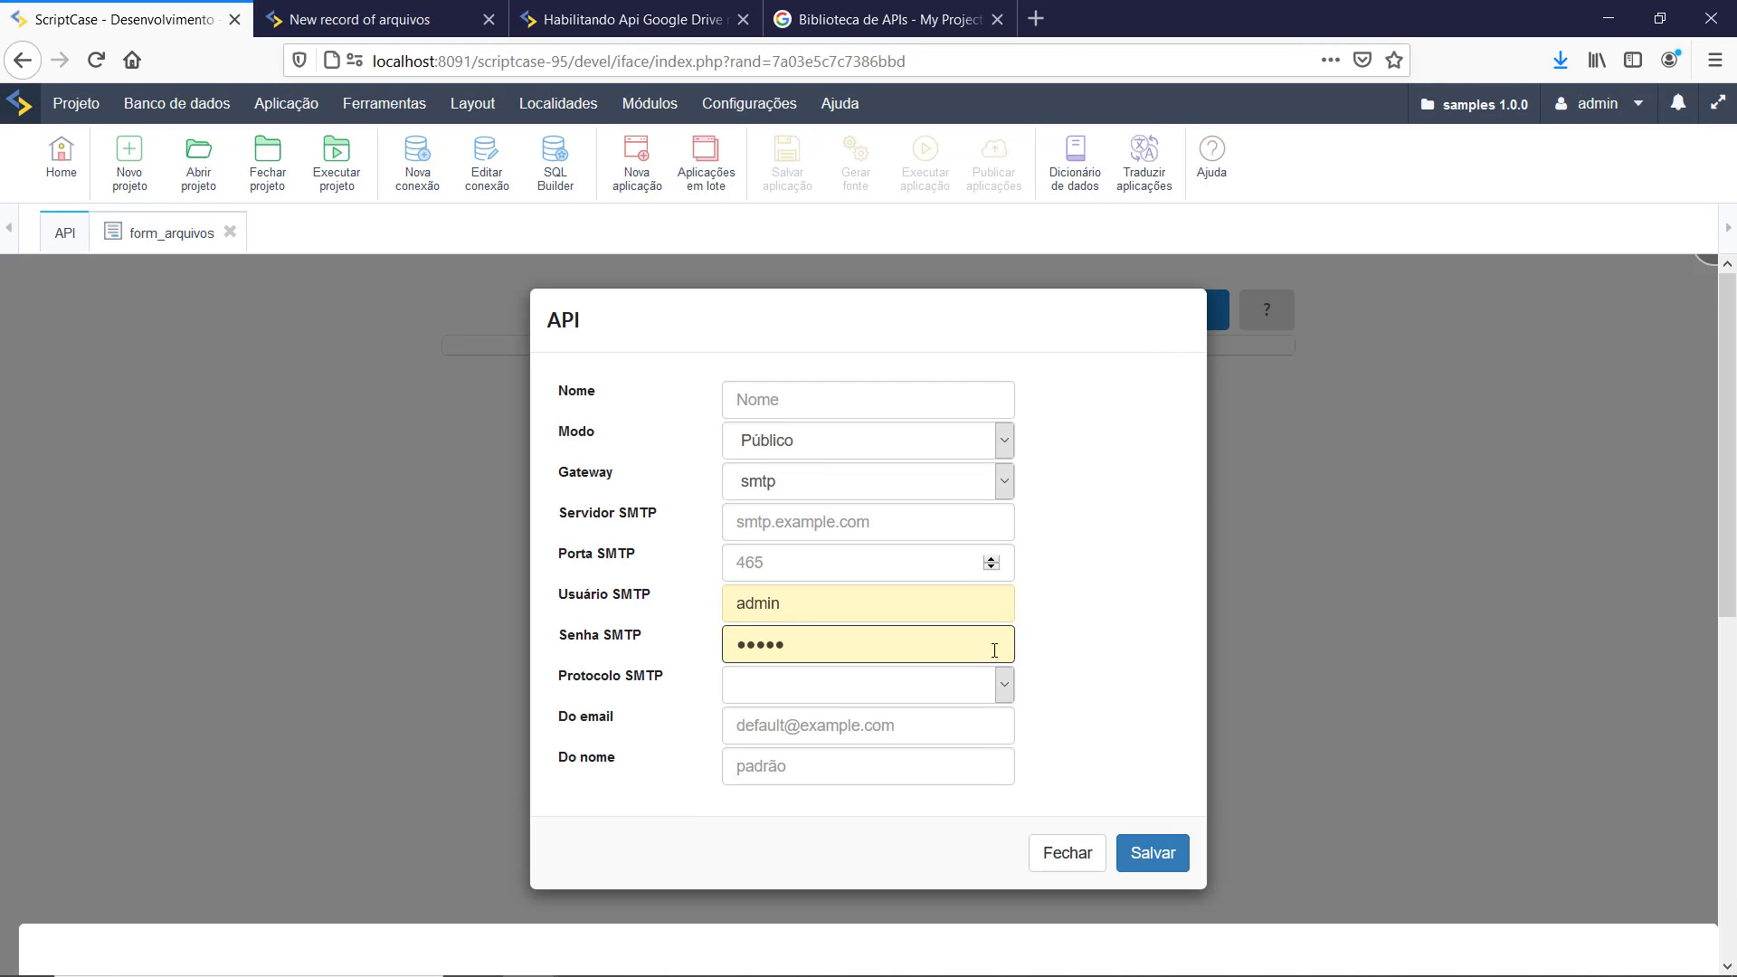
{"action": "left_click", "coordinate": [1002, 480]}
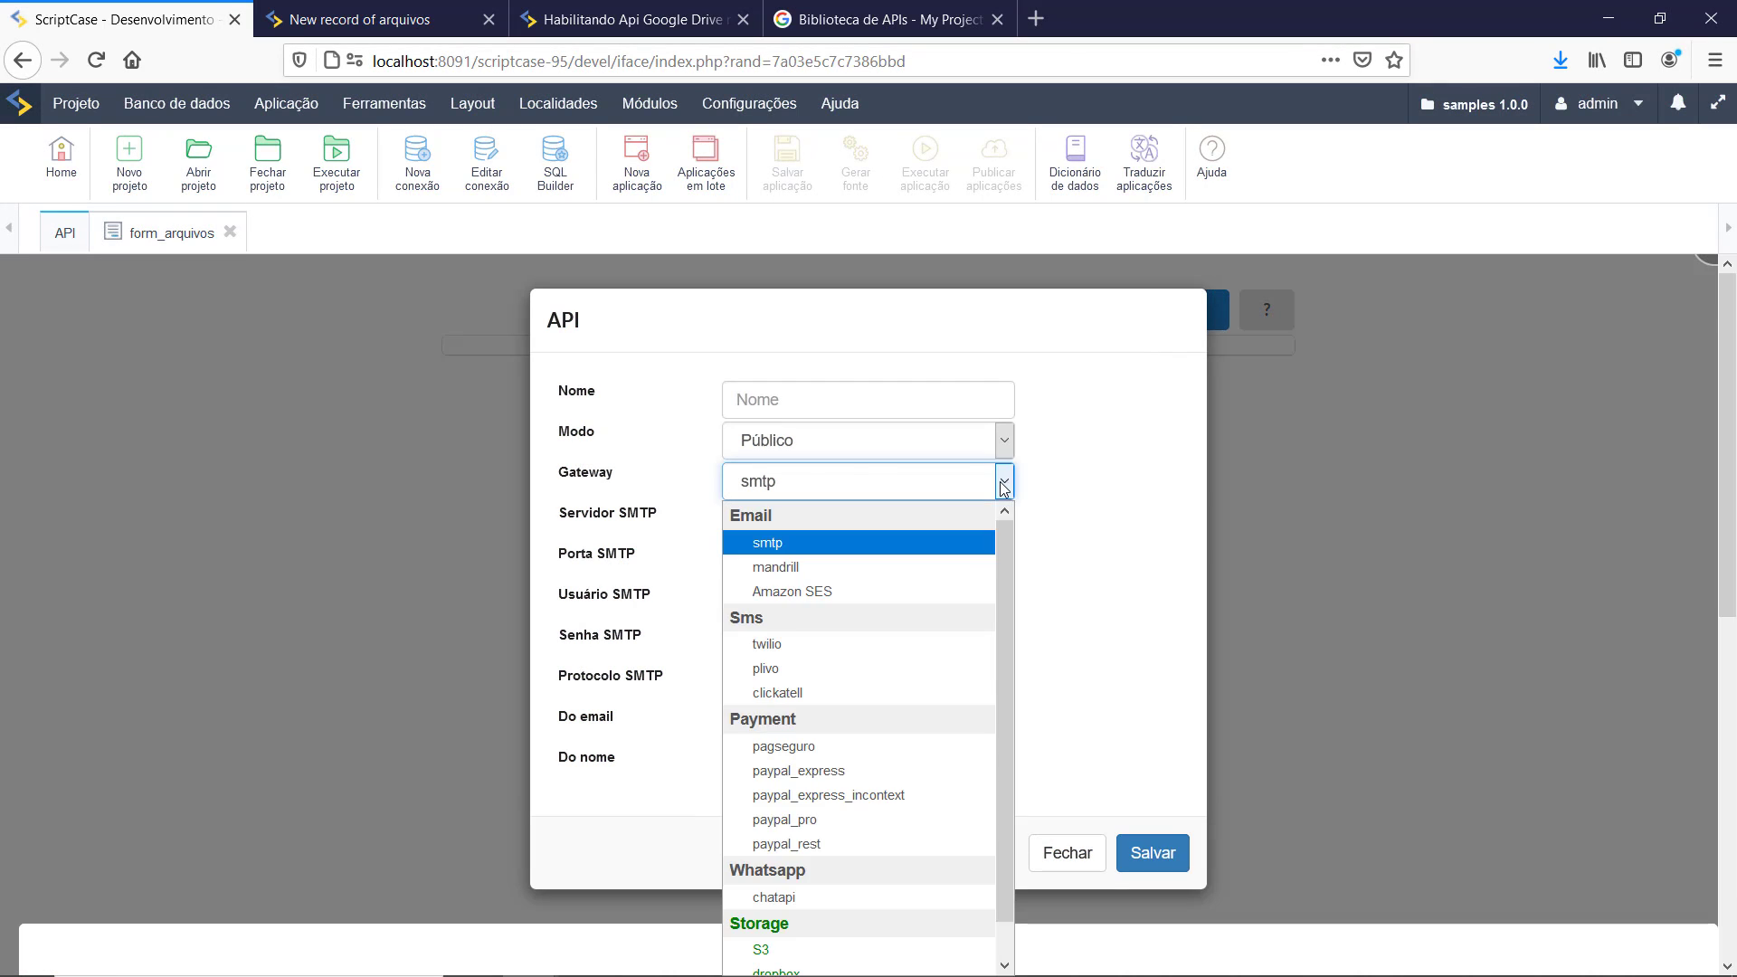
{"action": "scroll", "coordinate": [929, 608], "scroll_direction": "down", "scroll_amount": 1}
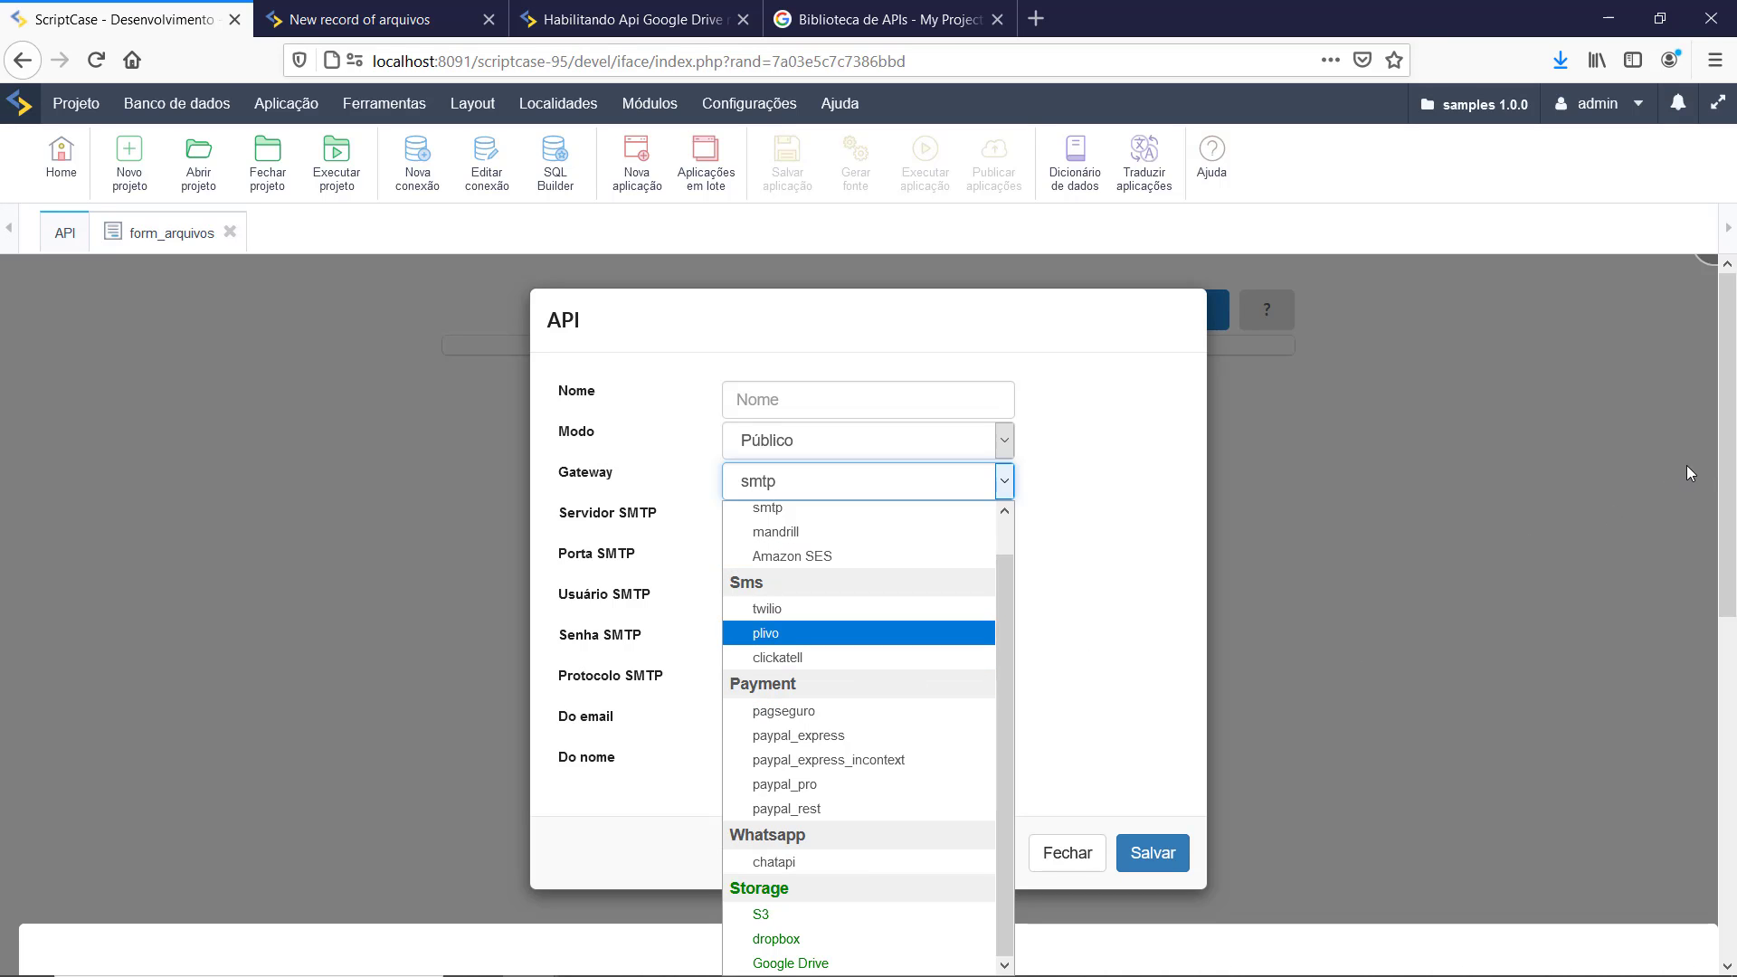
{"action": "left_click", "coordinate": [1729, 491]}
{"action": "scroll", "coordinate": [1345, 516], "scroll_direction": "down", "scroll_amount": 2}
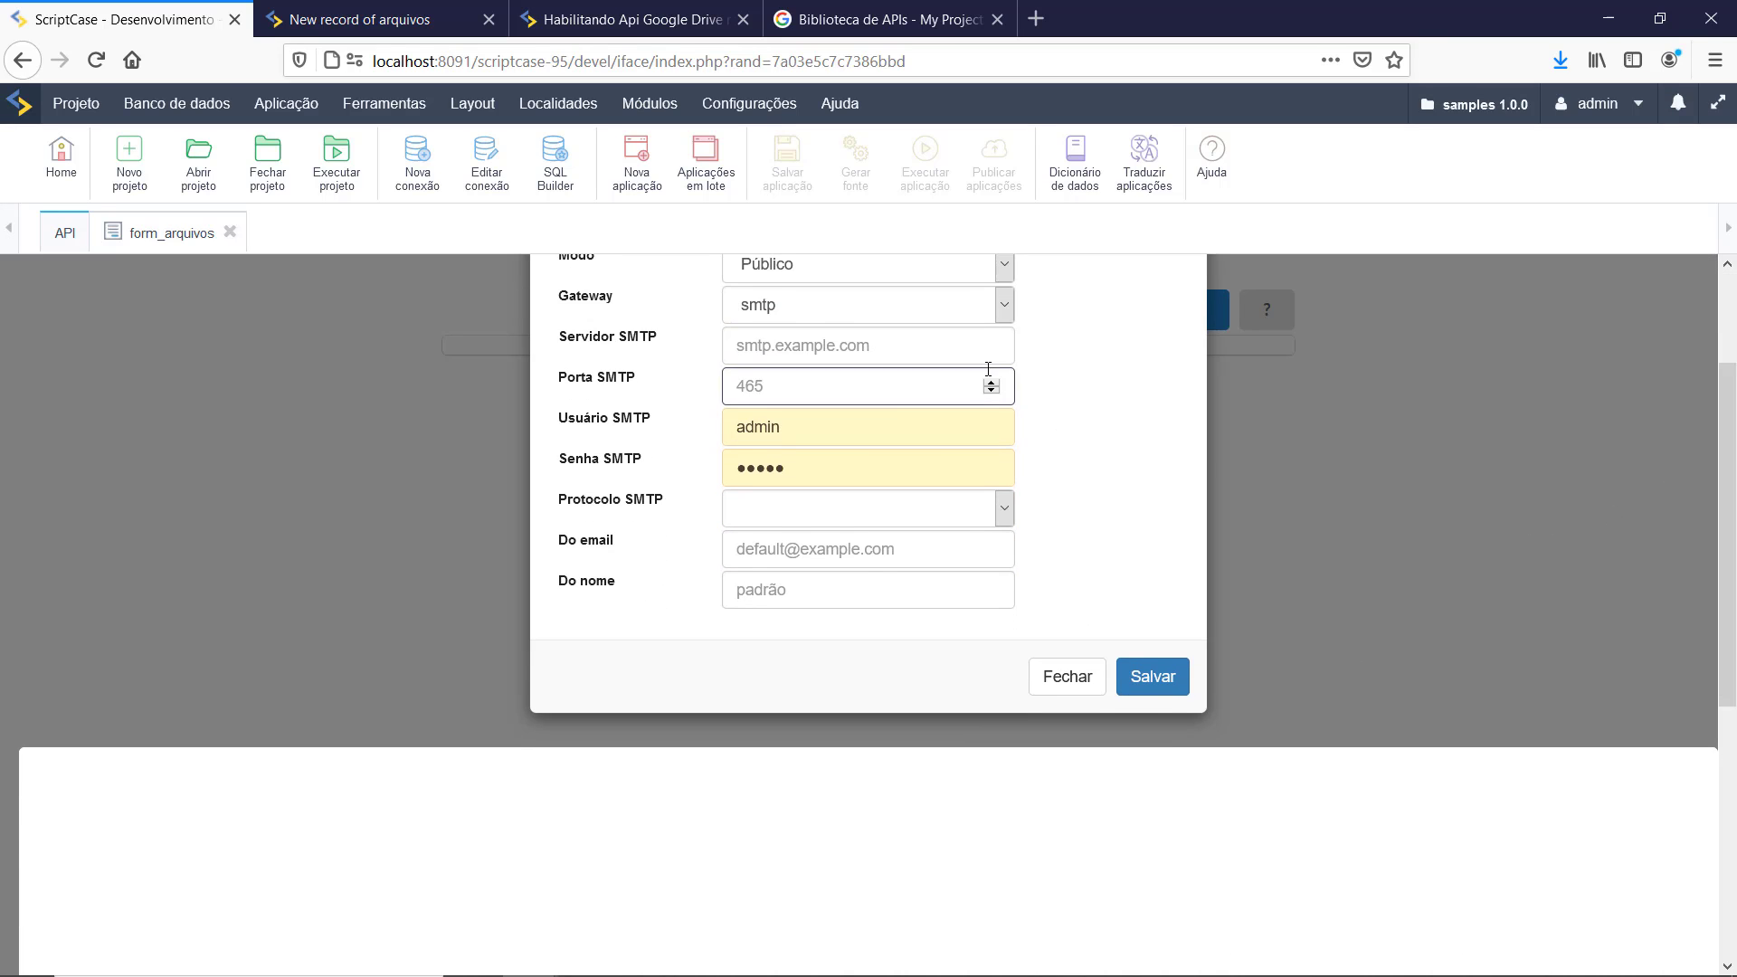
{"action": "scroll", "coordinate": [991, 380], "scroll_direction": "up", "scroll_amount": 1}
{"action": "left_click", "coordinate": [1001, 397]}
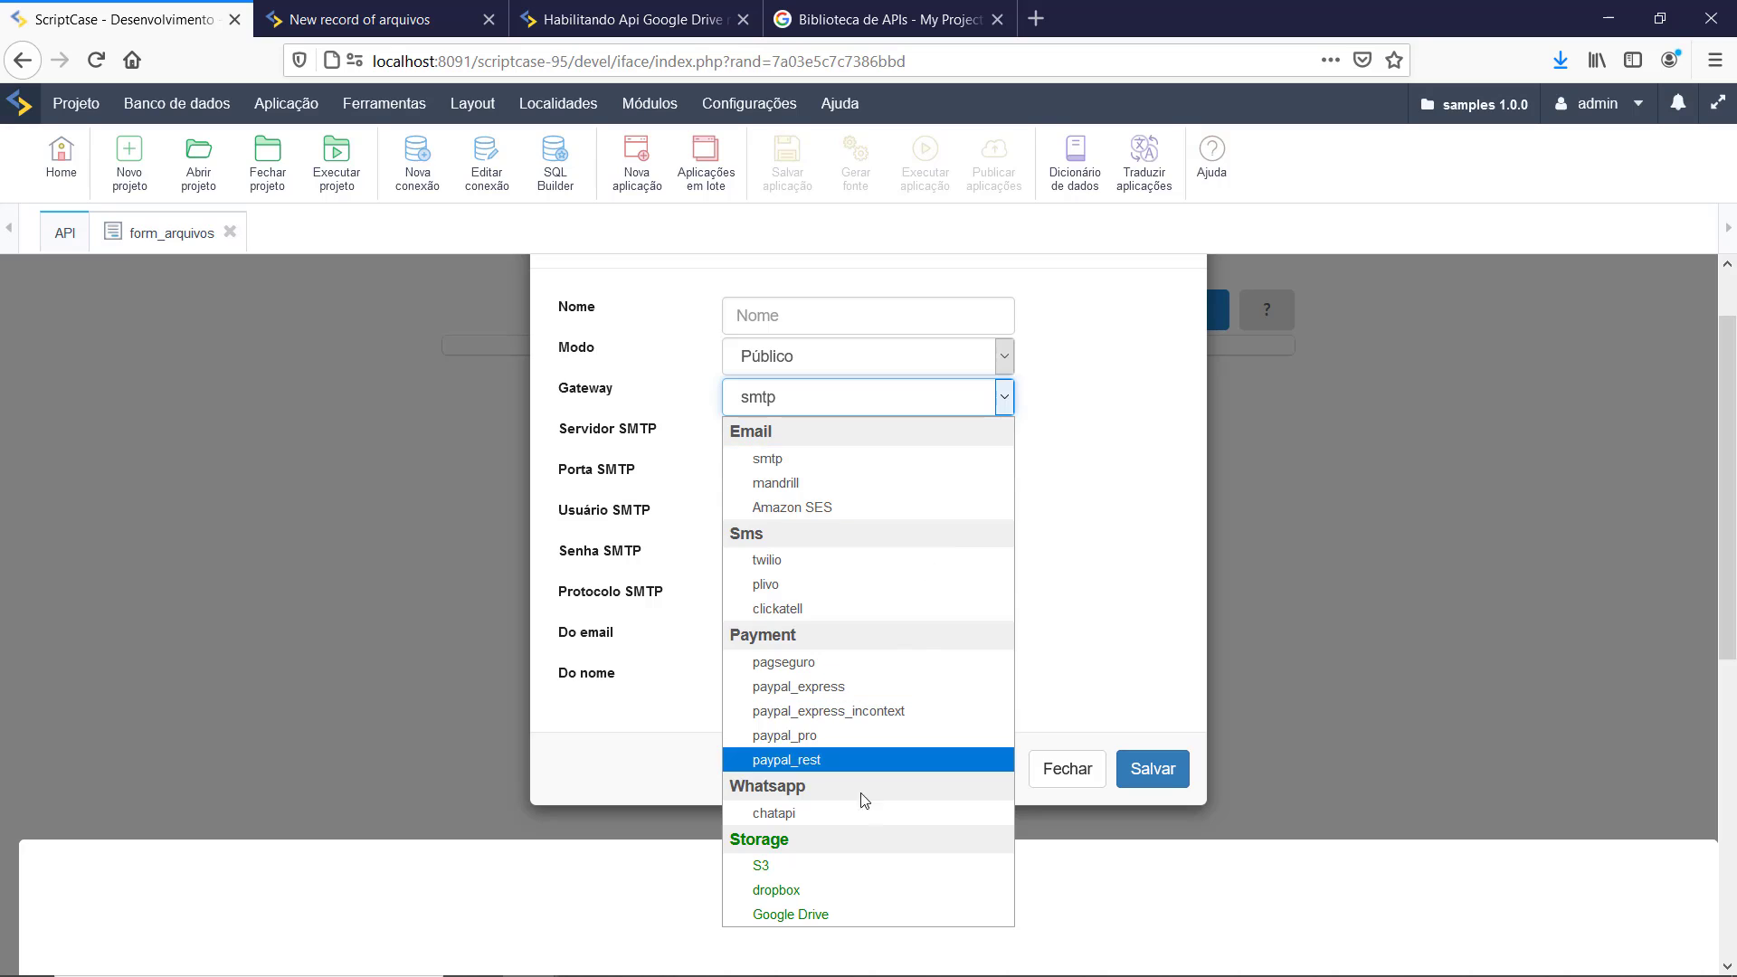
{"action": "left_click", "coordinate": [836, 914]}
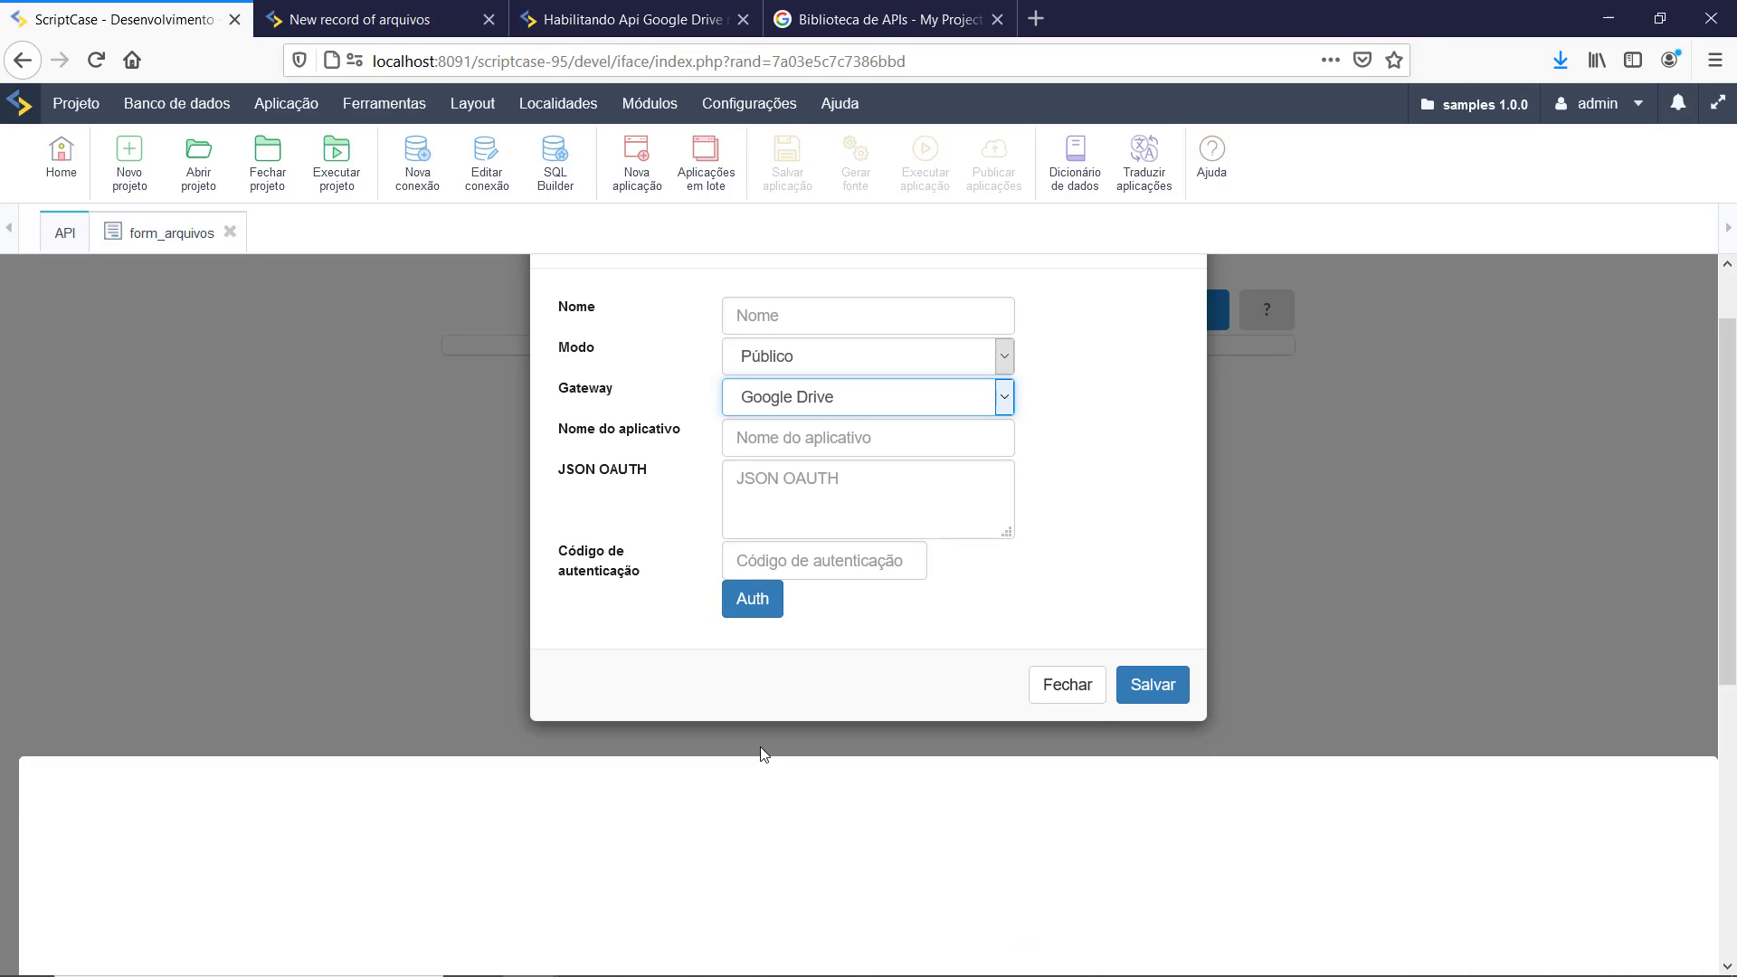
{"action": "left_click", "coordinate": [778, 316]}
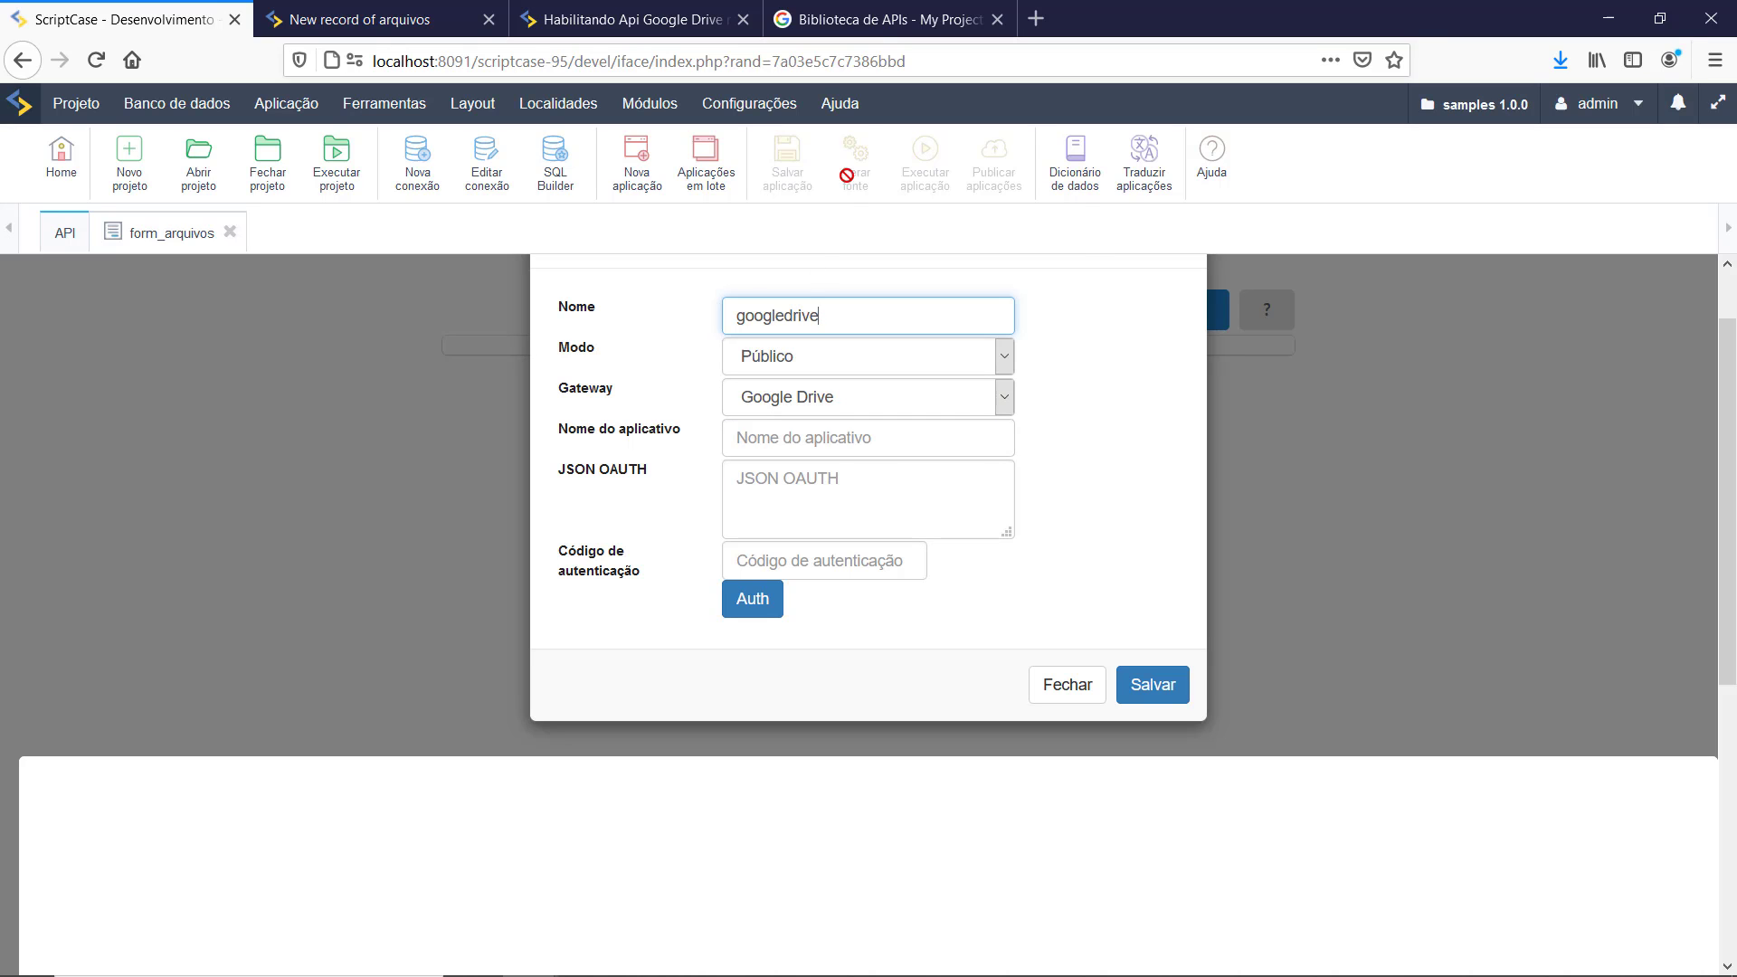
{"action": "left_click", "coordinate": [860, 31]}
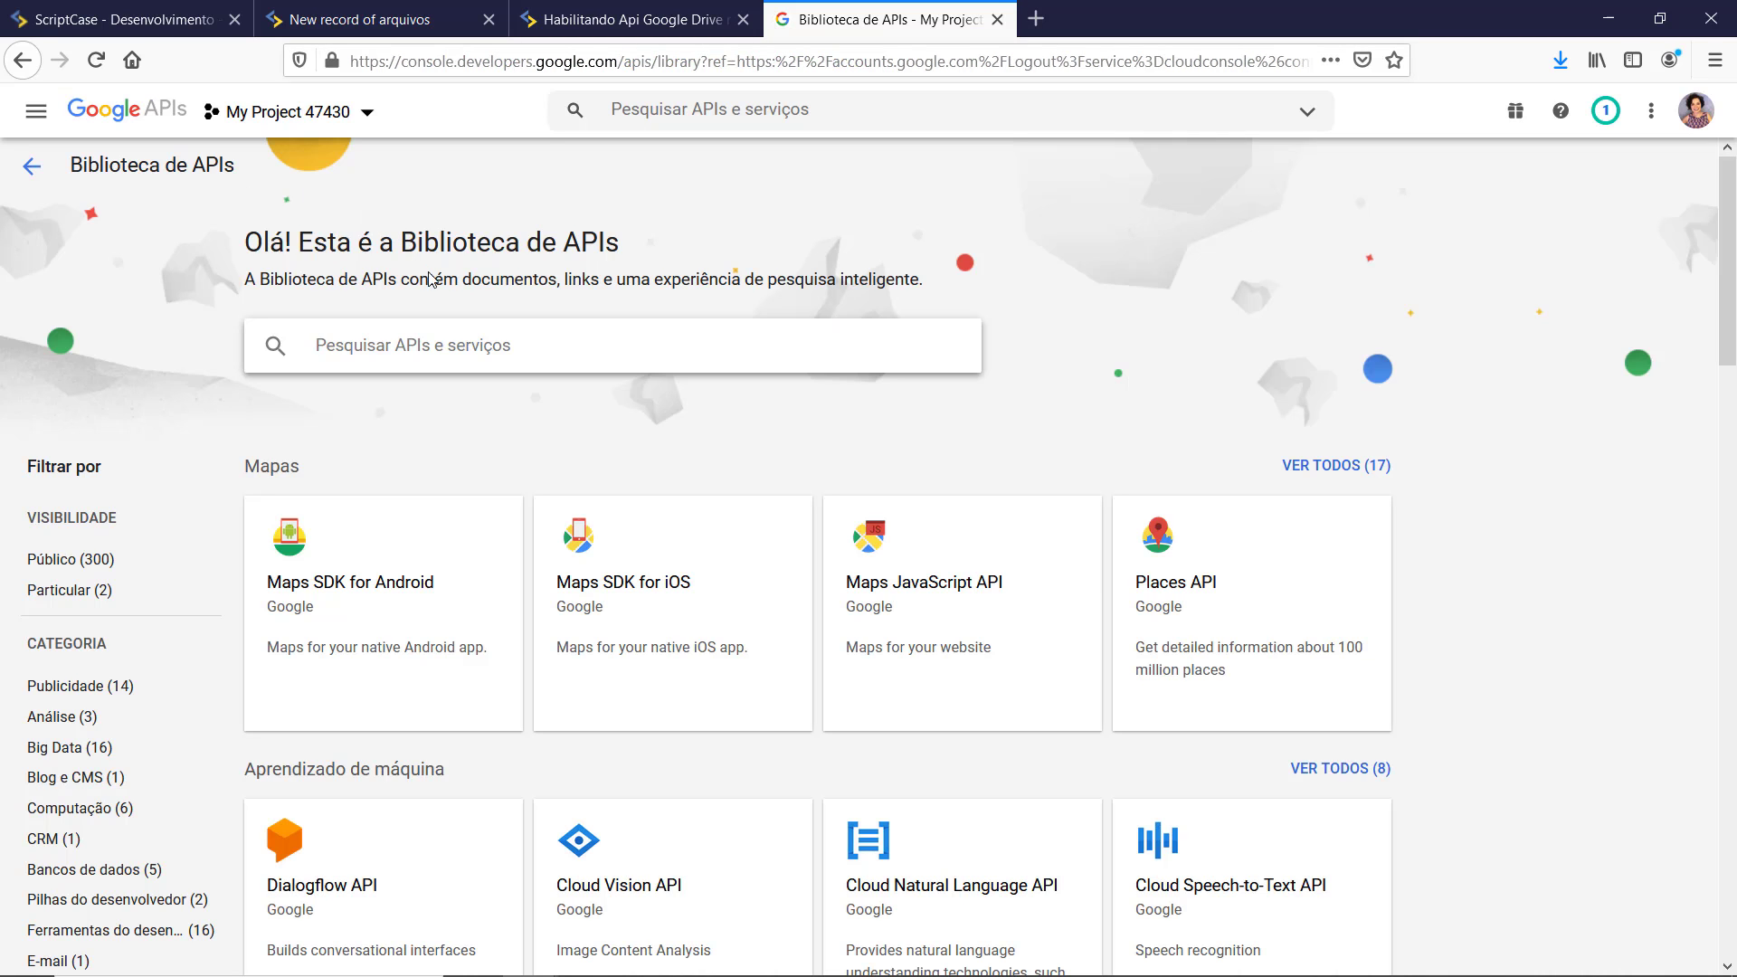
{"action": "scroll", "coordinate": [810, 498], "scroll_direction": "down", "scroll_amount": 6}
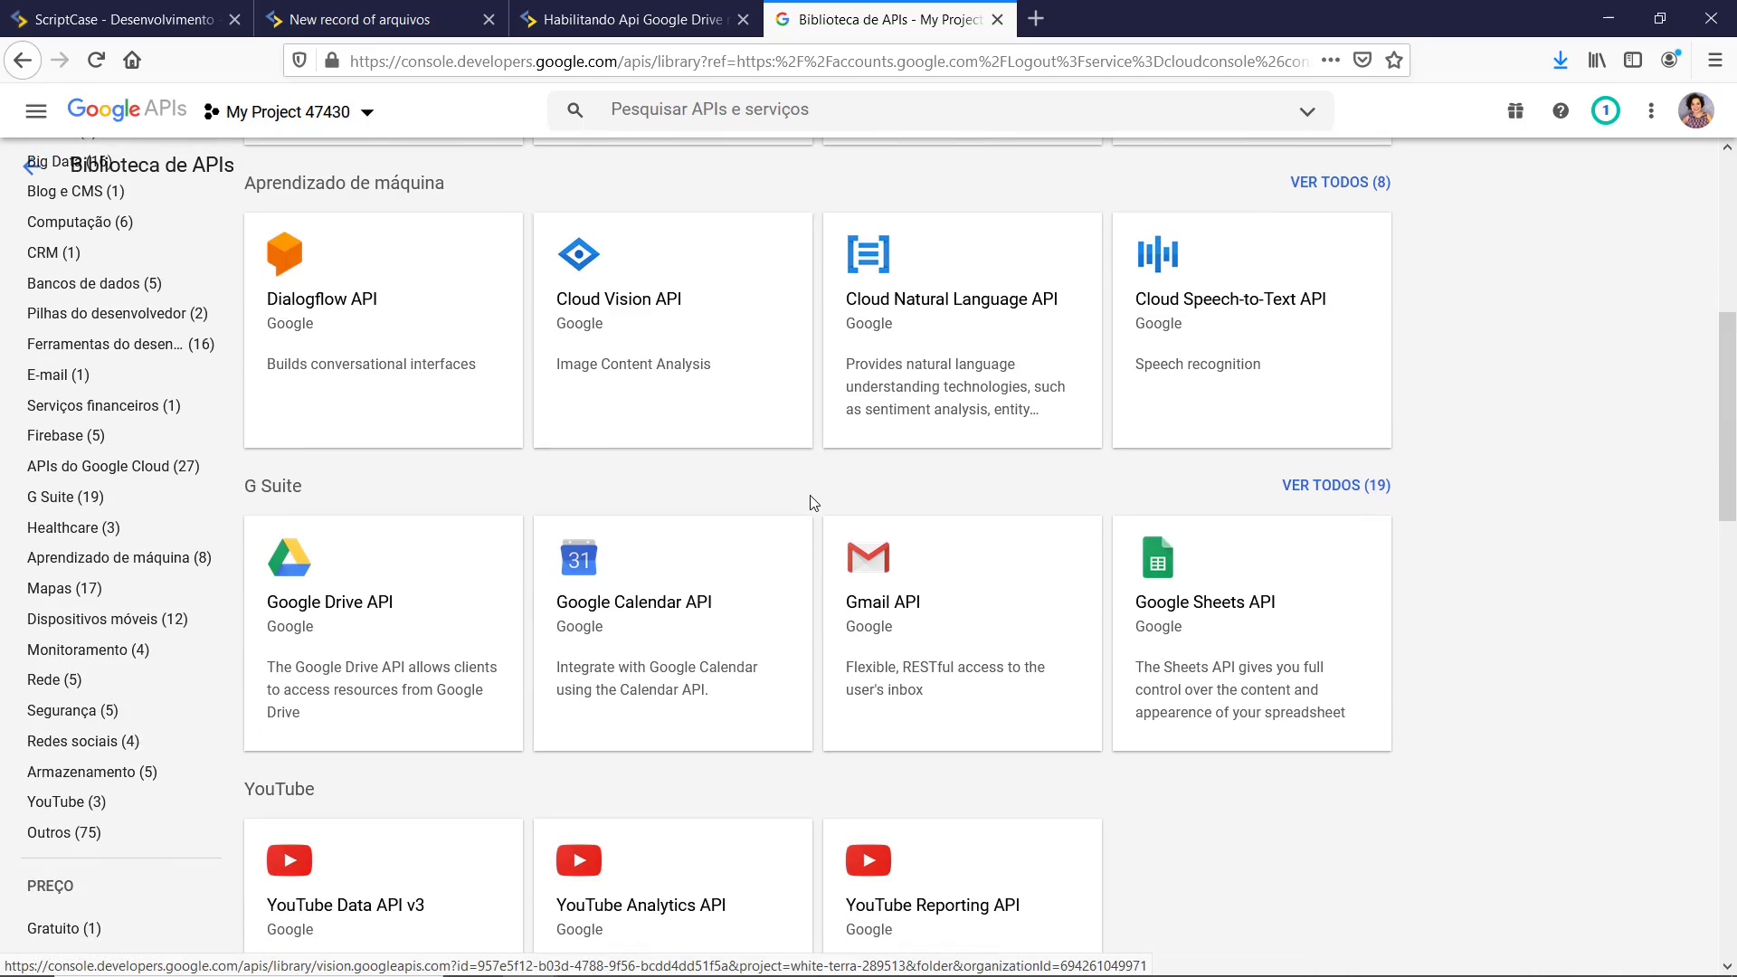
{"action": "scroll", "coordinate": [813, 503], "scroll_direction": "up", "scroll_amount": 6}
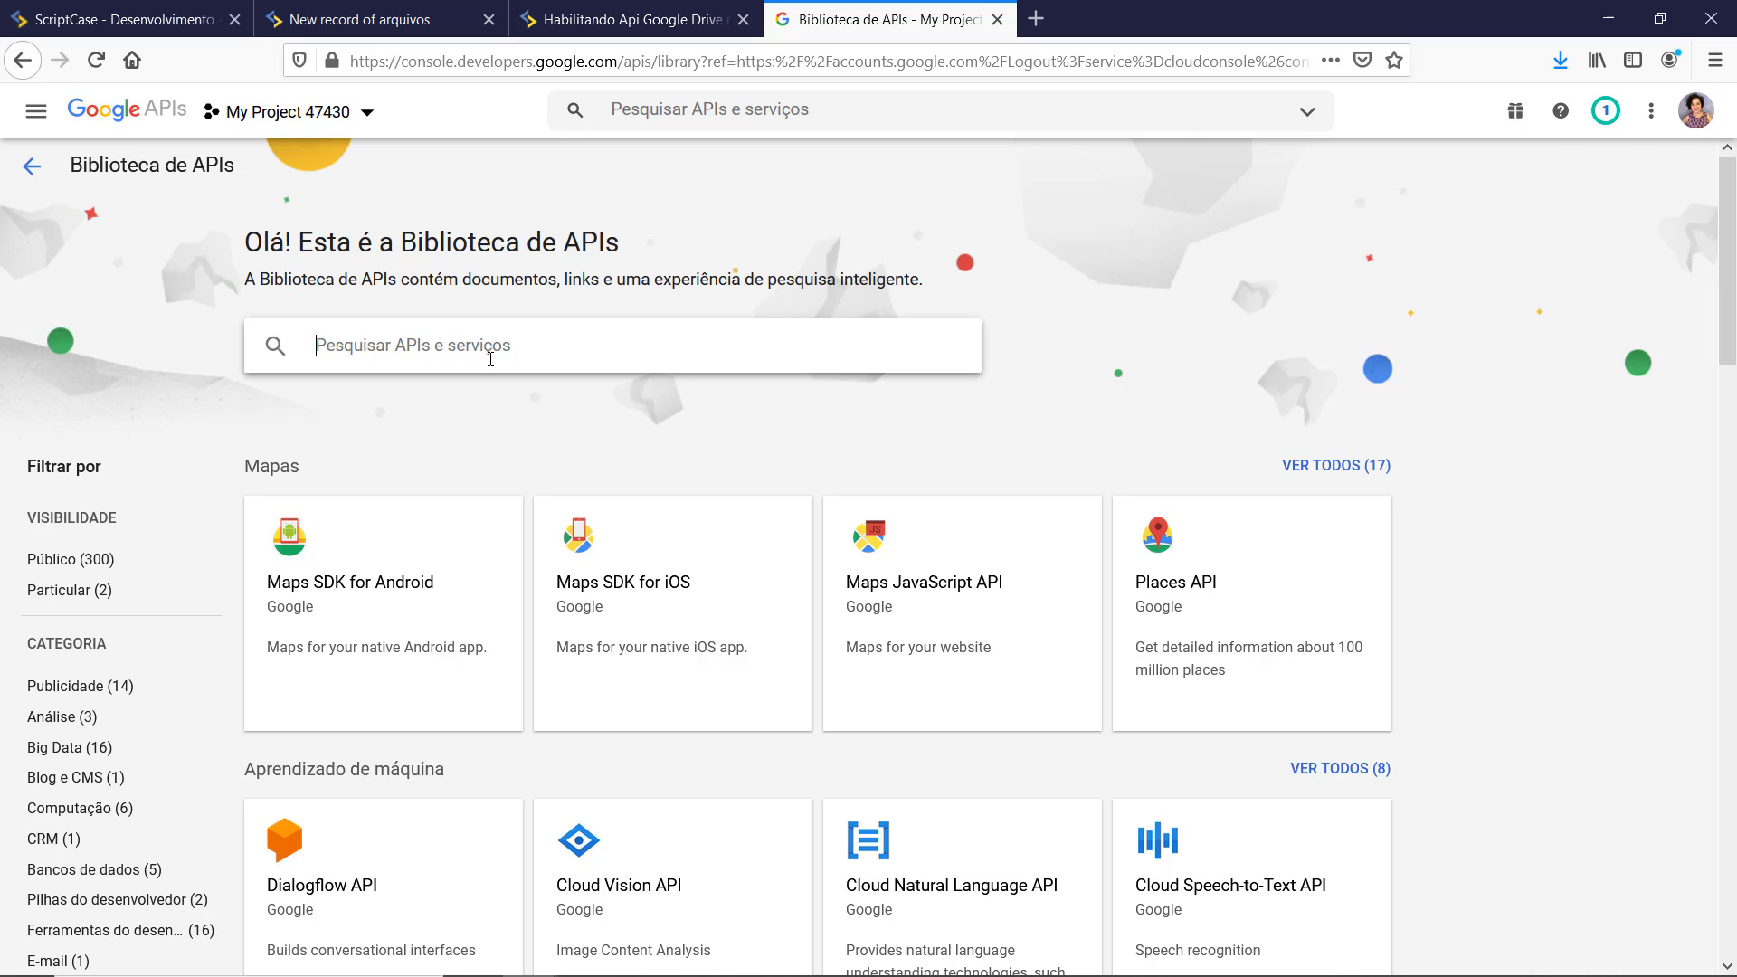
Step: Create a new Google Cloud project named scriptcaseapi from the project selector
{"action": "left_click", "coordinate": [365, 116]}
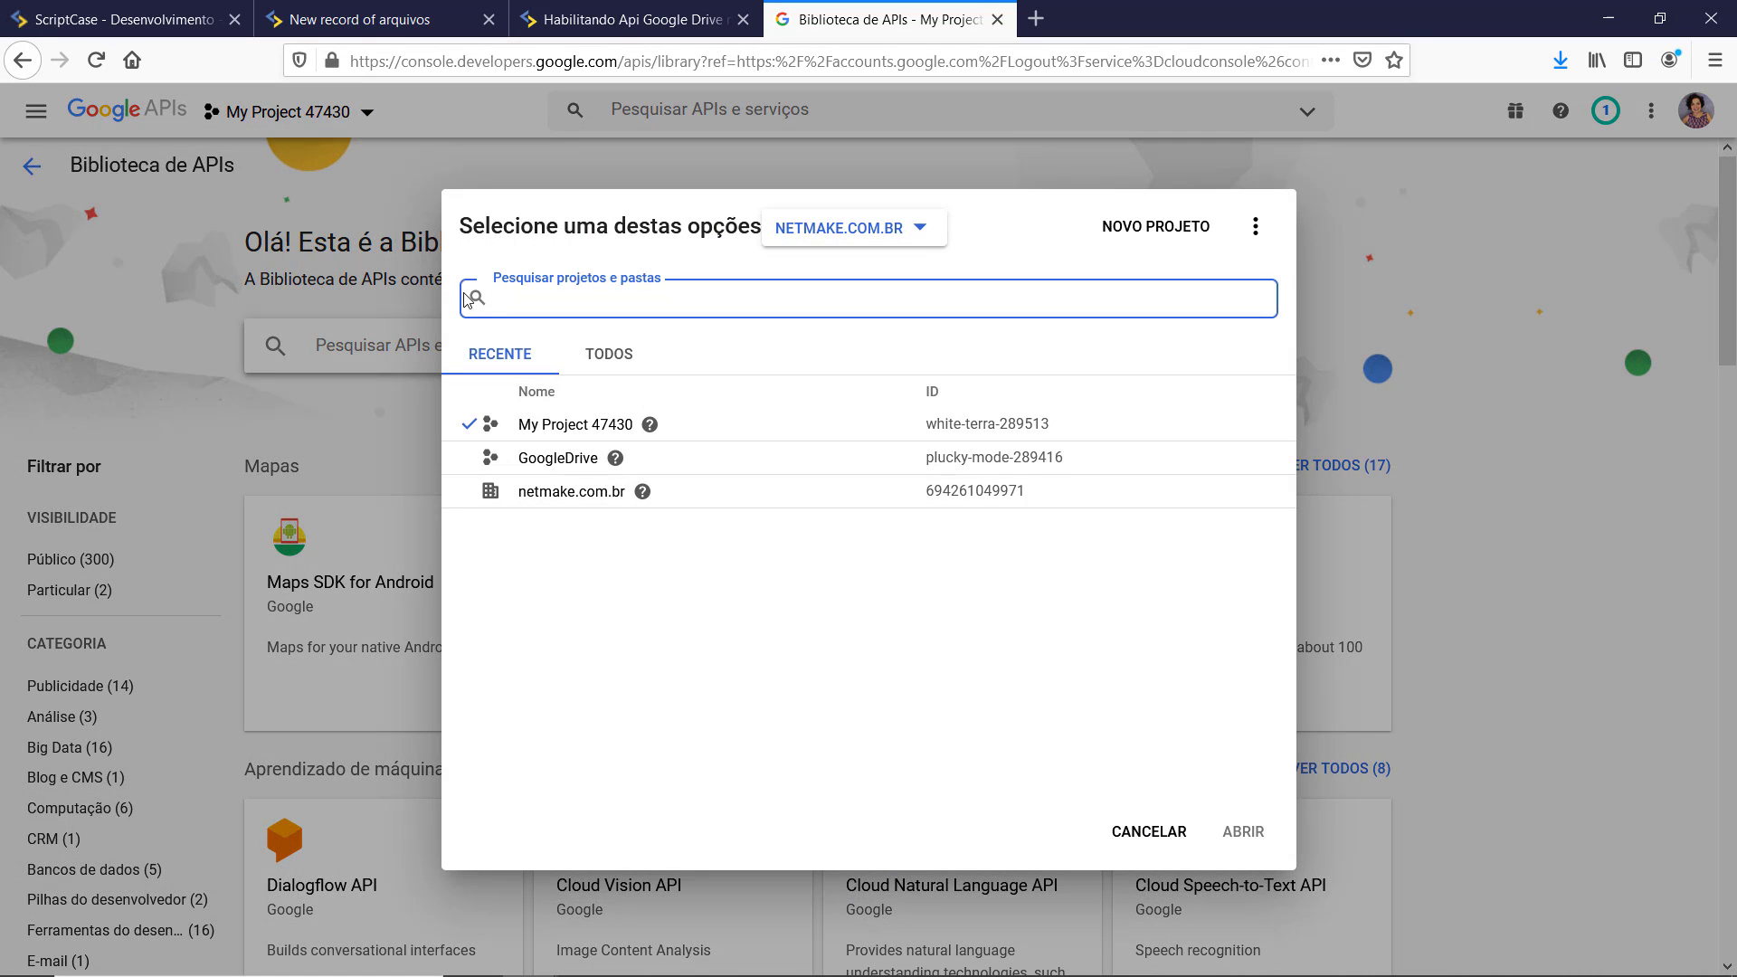
{"action": "left_click", "coordinate": [1163, 236]}
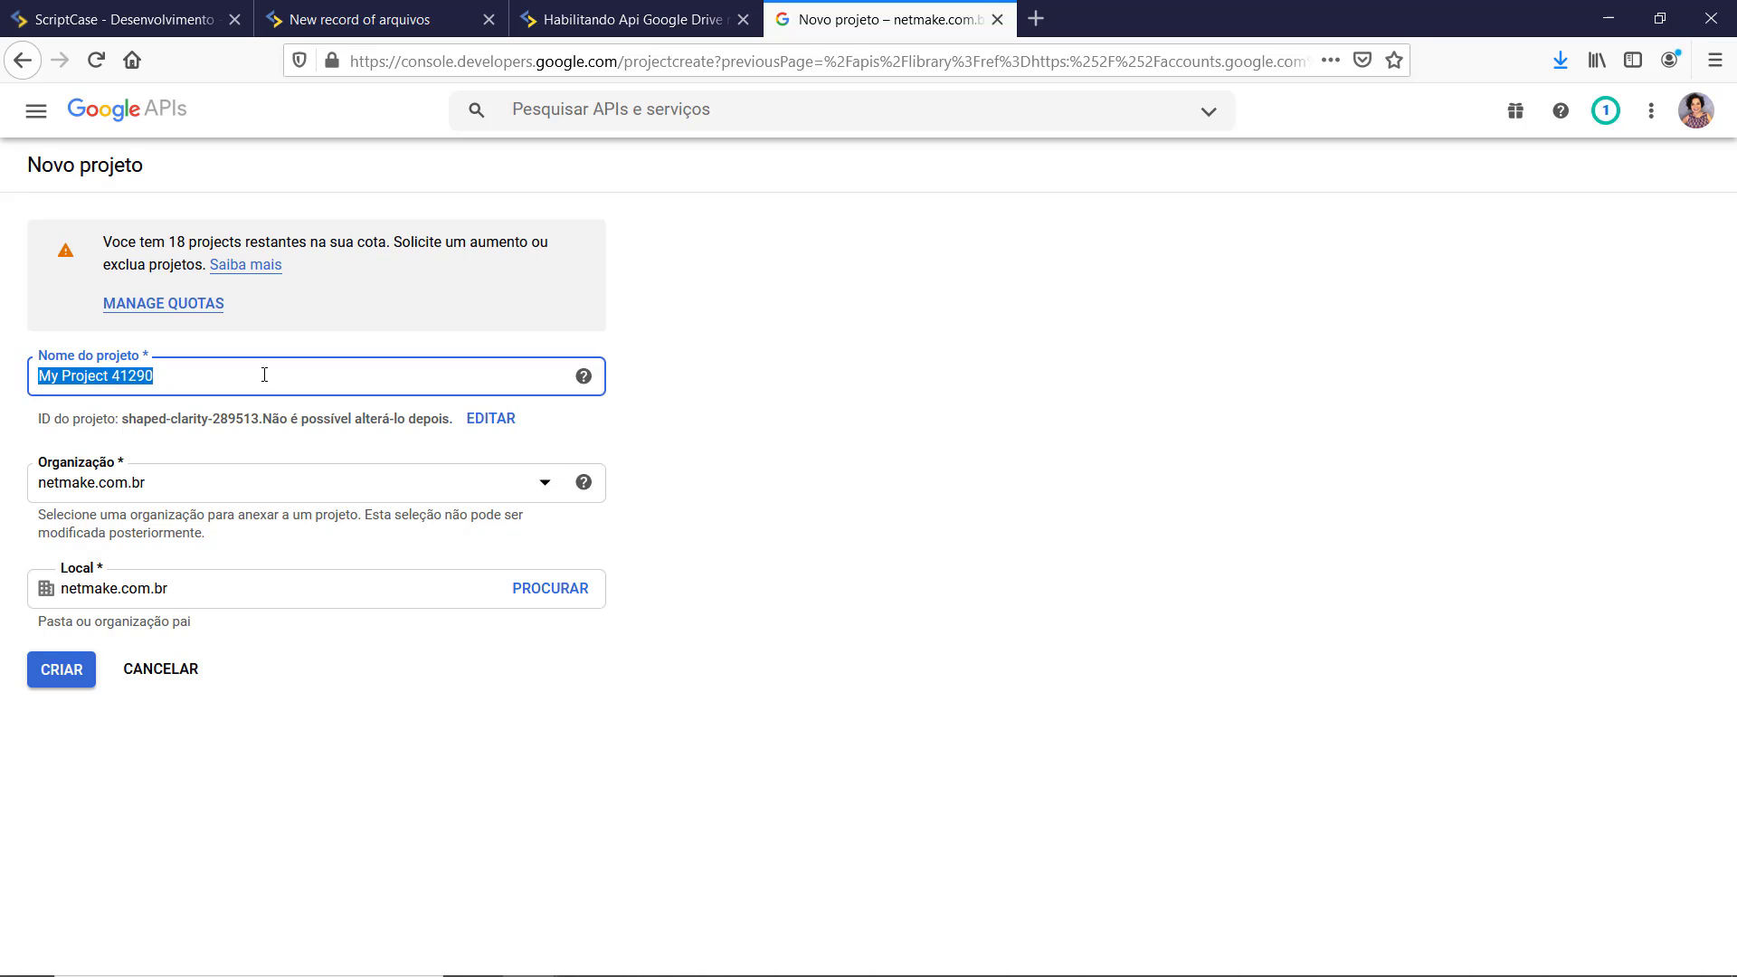
{"action": "type", "text": "scrip"}
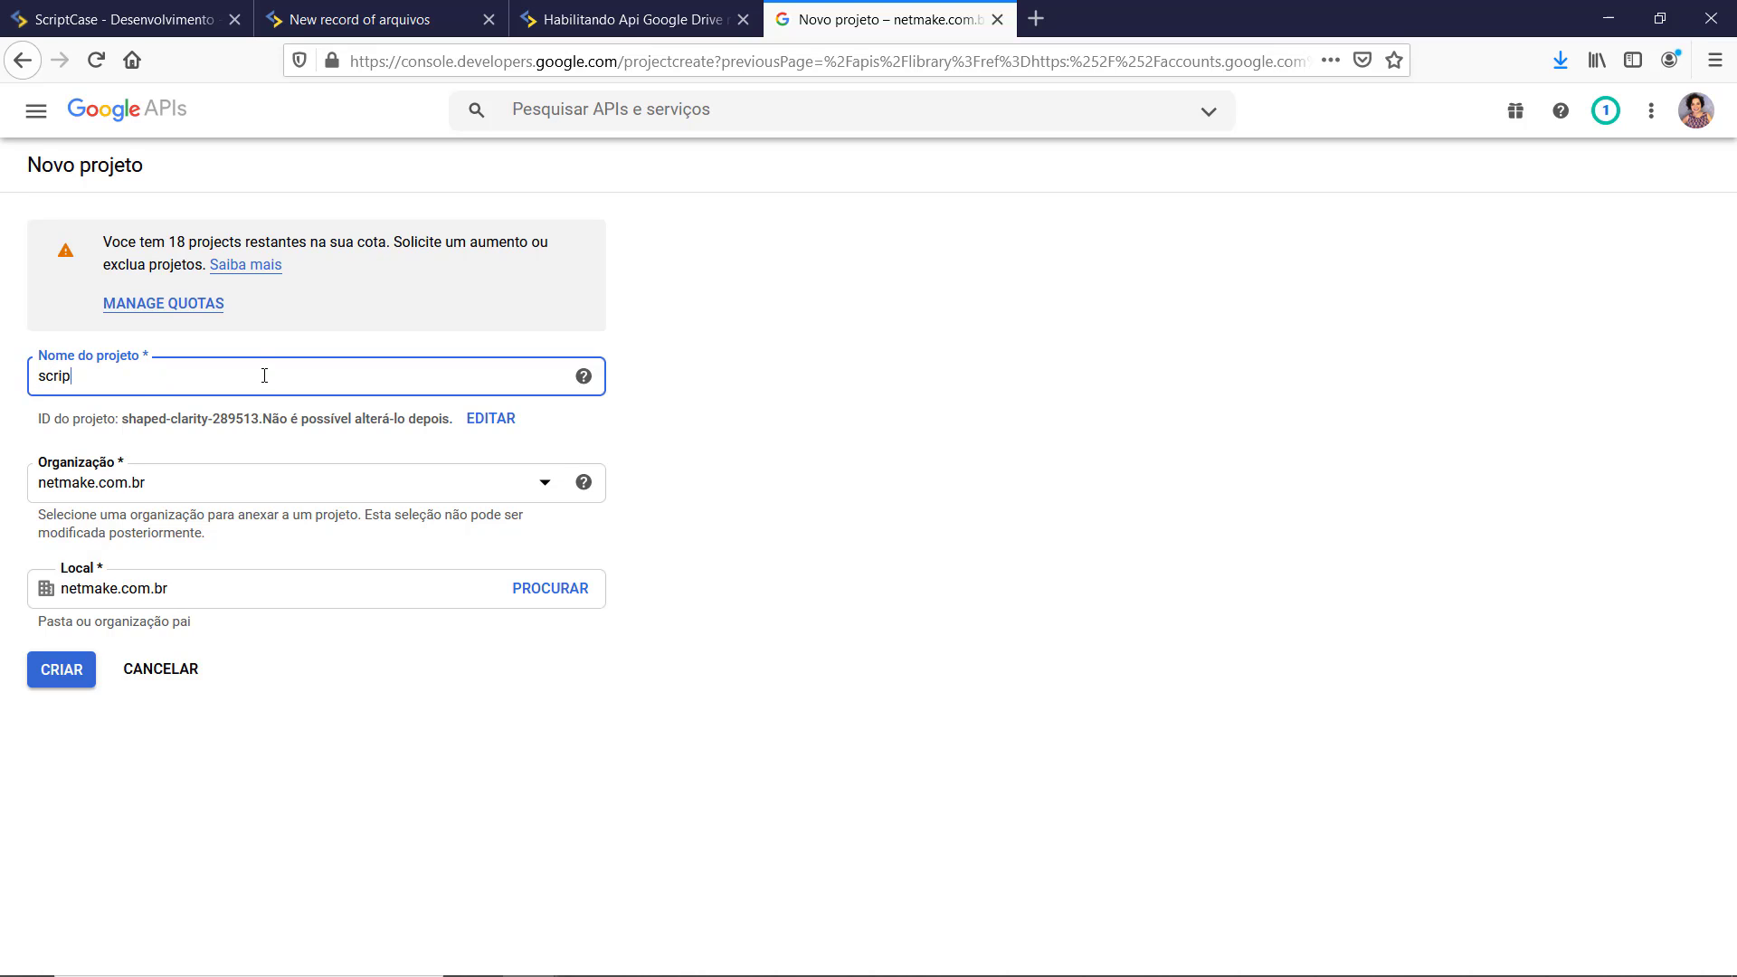
{"action": "type", "text": "tcasea"}
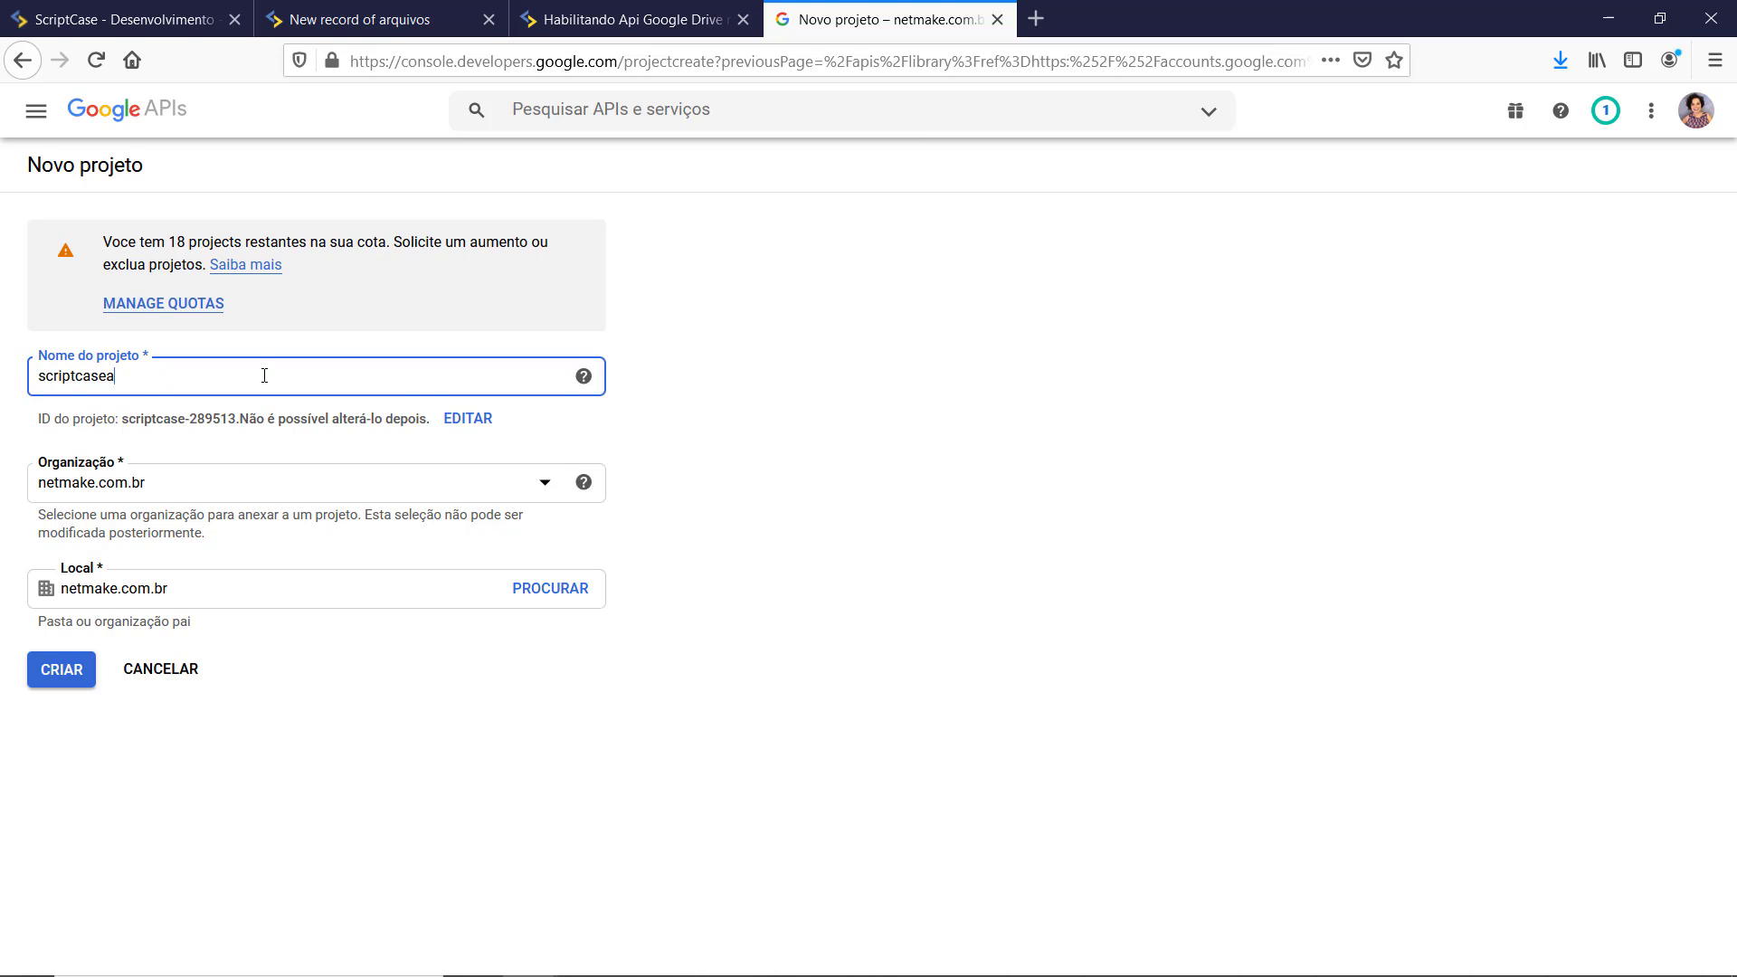
{"action": "type", "text": "pi"}
{"action": "left_click", "coordinate": [430, 721]}
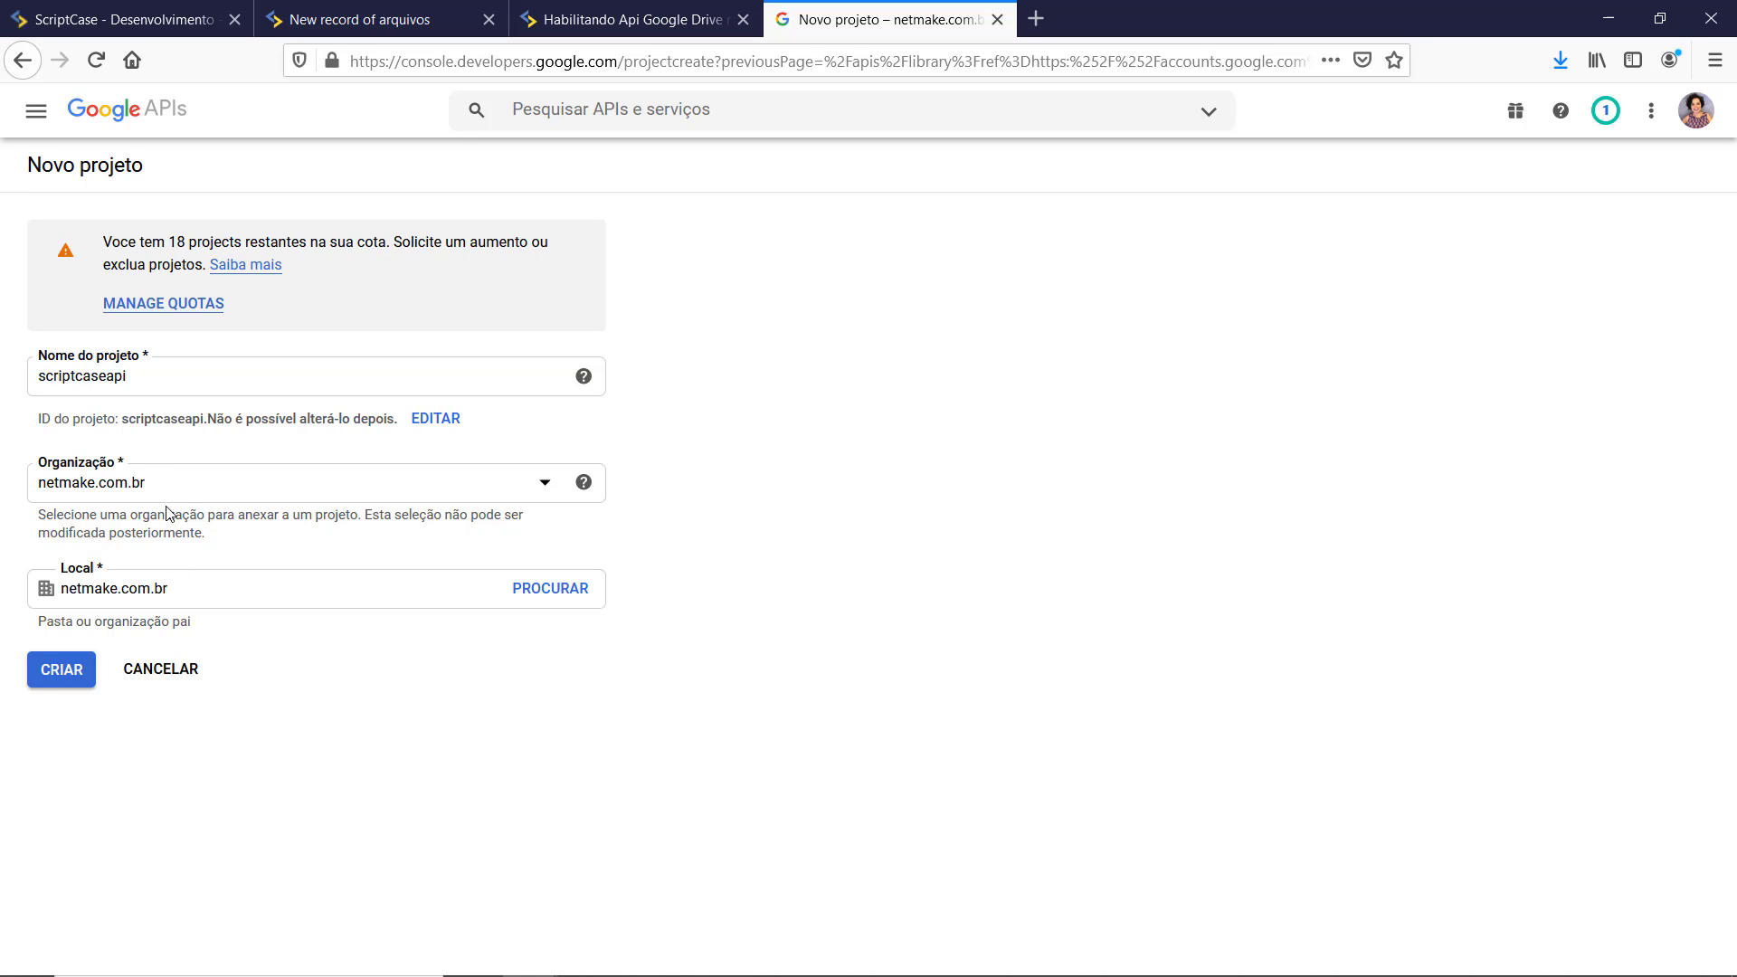
{"action": "left_click", "coordinate": [56, 671]}
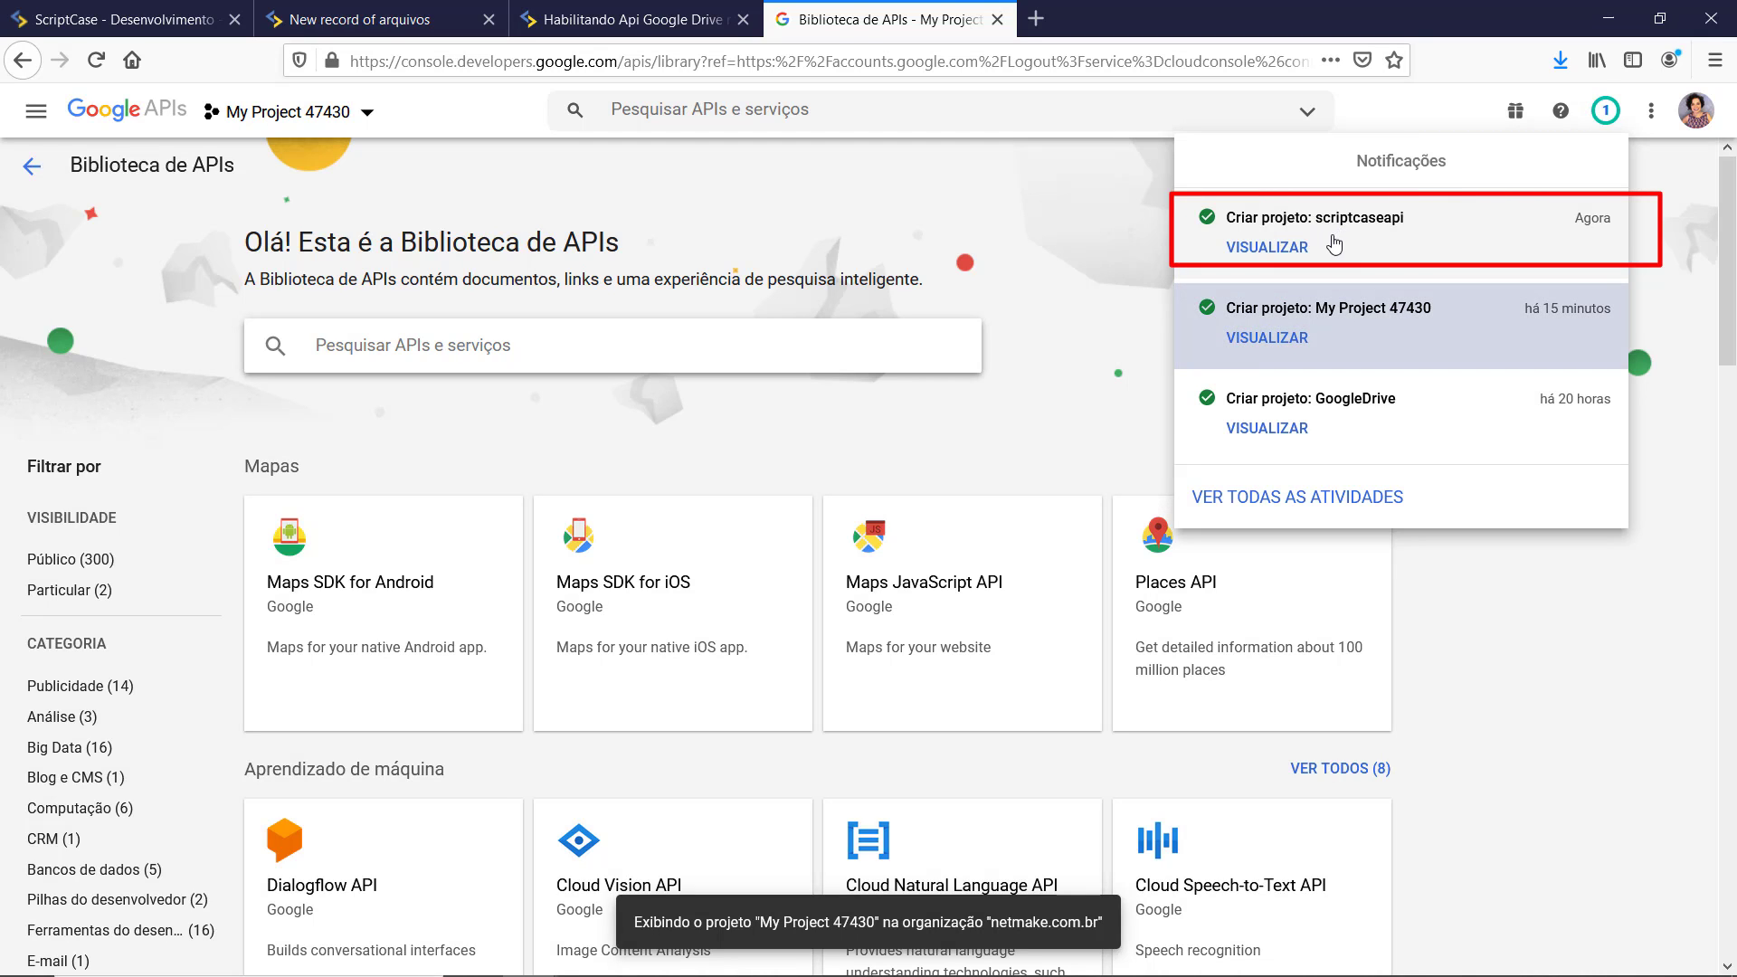
Step: Open the scriptcaseapi project and go to Explorar e ativar APIs
{"action": "left_click", "coordinate": [1266, 248]}
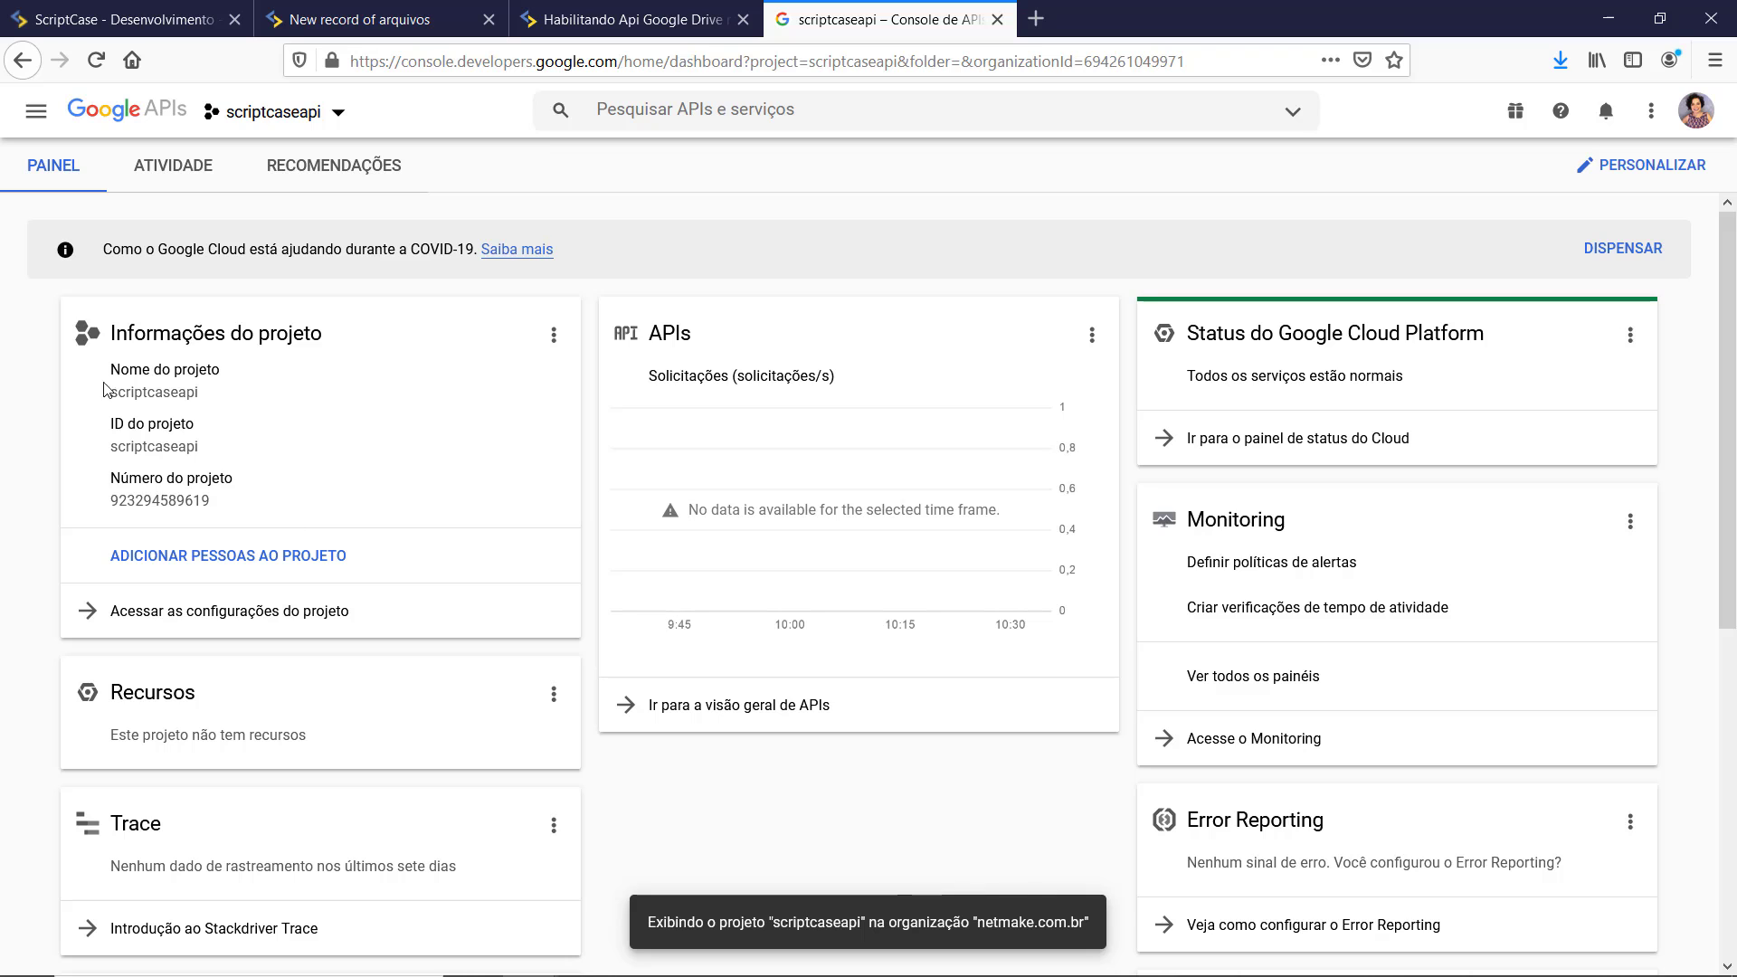
{"action": "scroll", "coordinate": [389, 421], "scroll_direction": "down", "scroll_amount": 4}
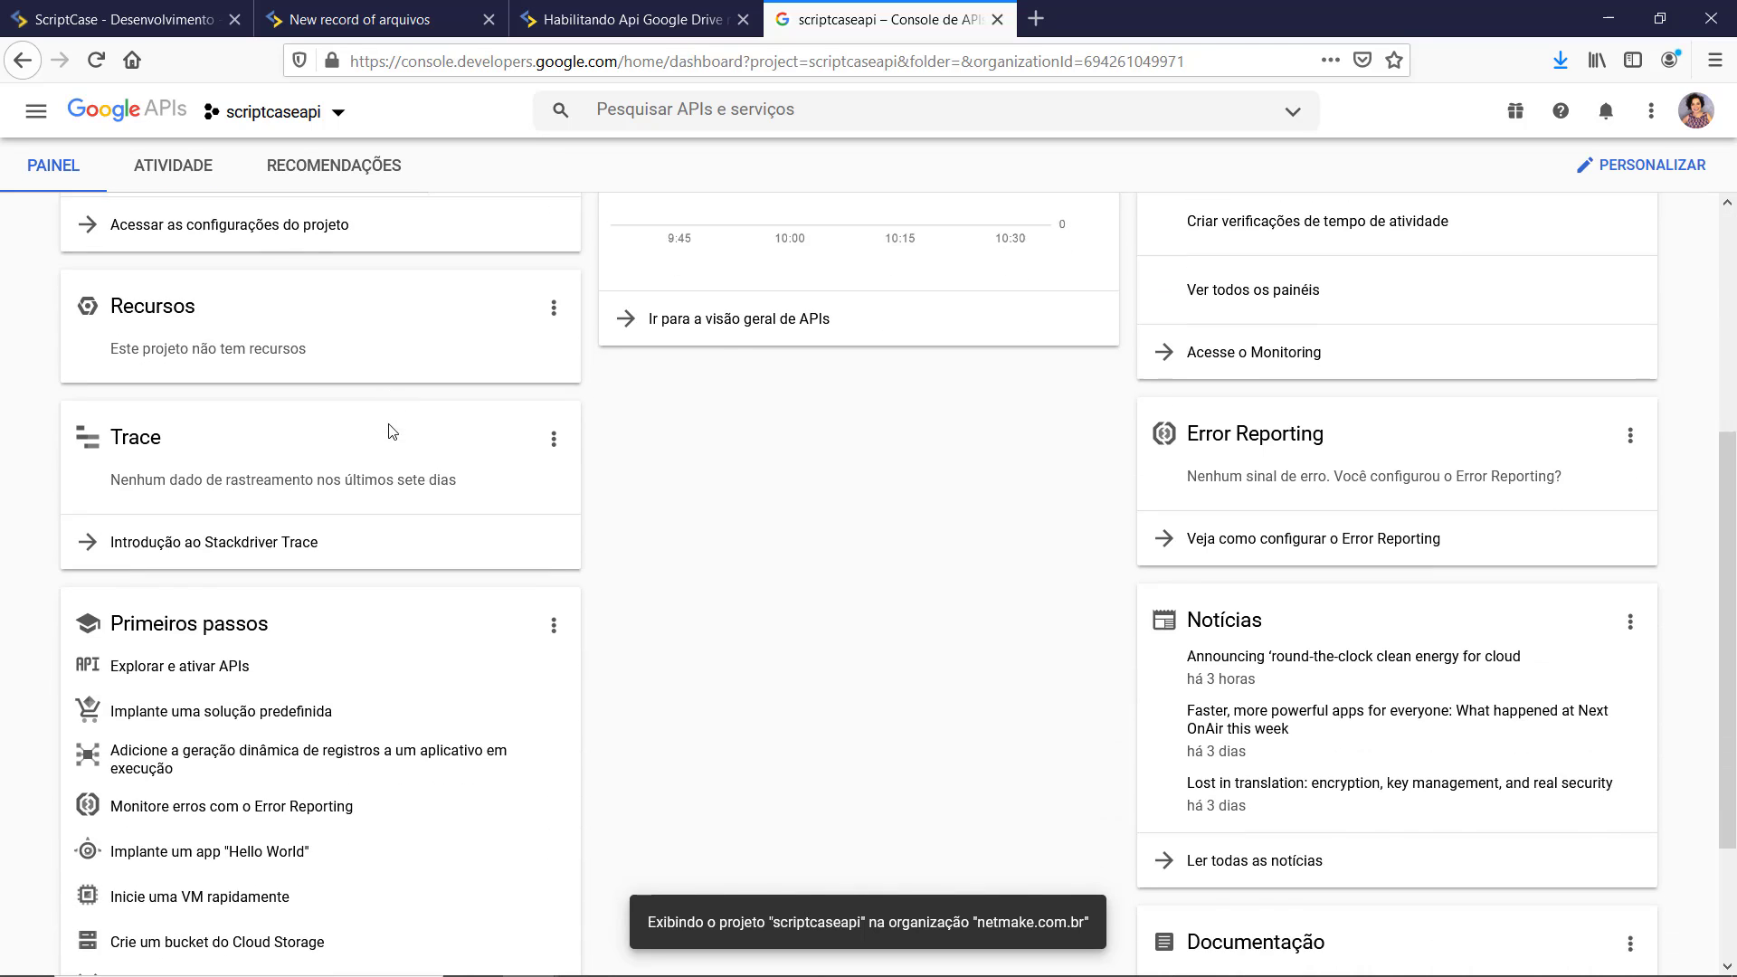
{"action": "scroll", "coordinate": [389, 432], "scroll_direction": "down", "scroll_amount": 1}
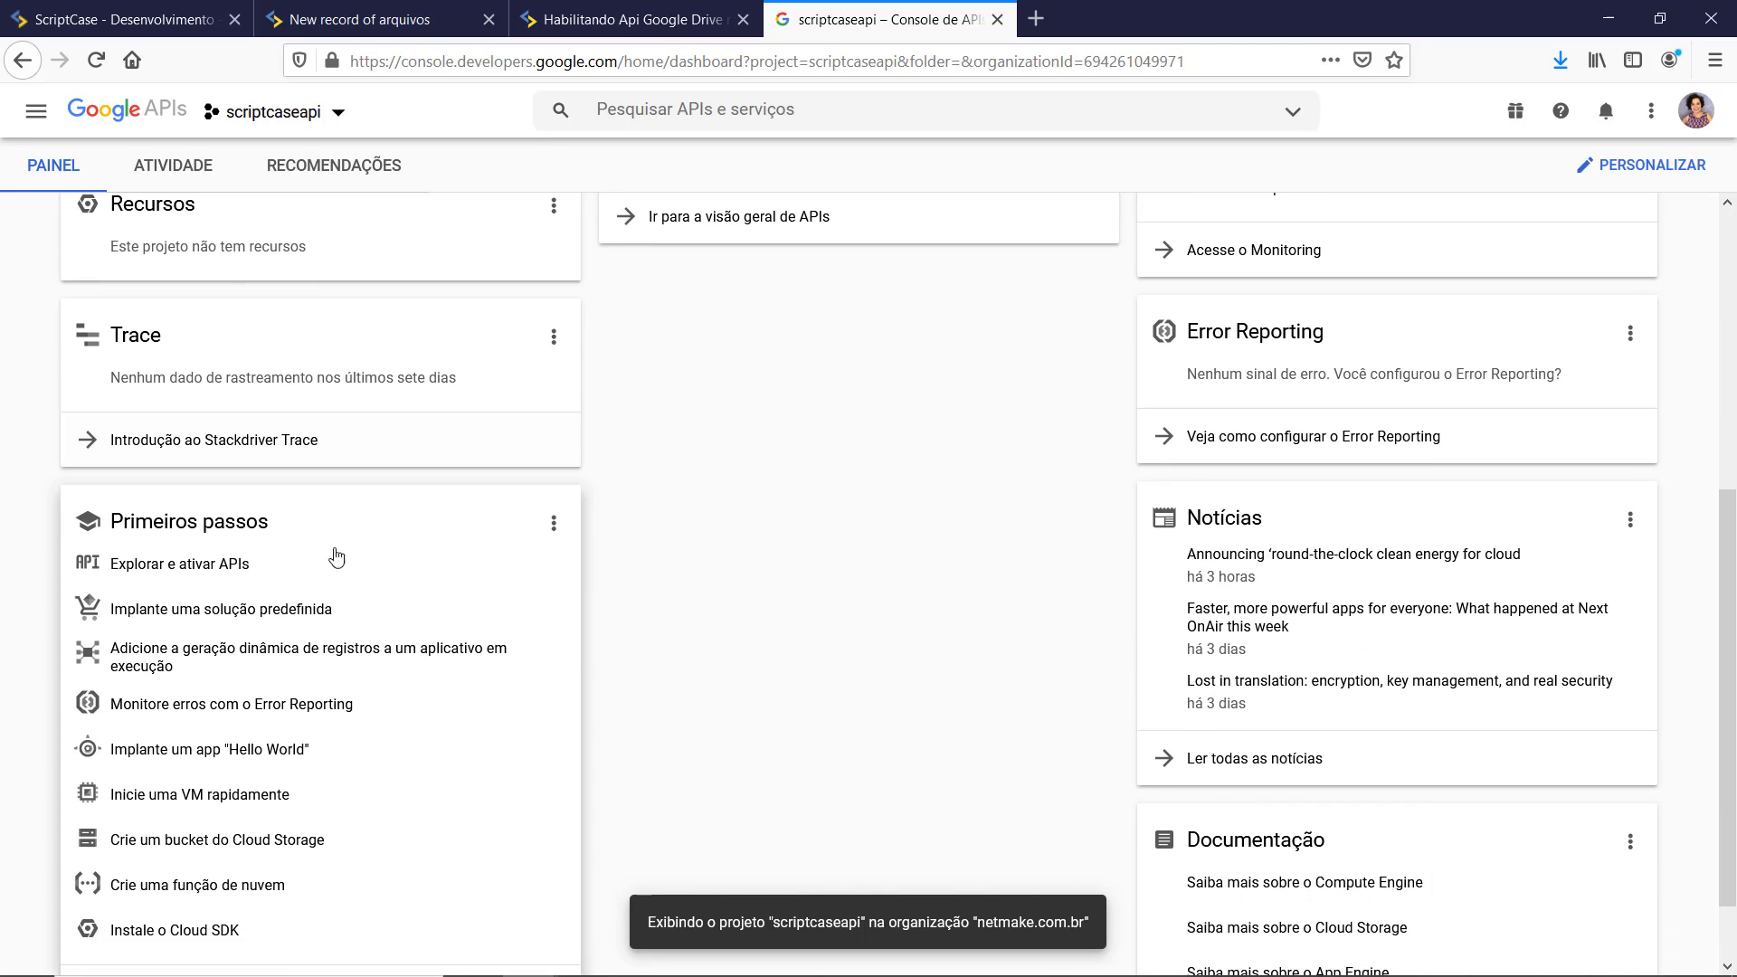
{"action": "left_click", "coordinate": [144, 574]}
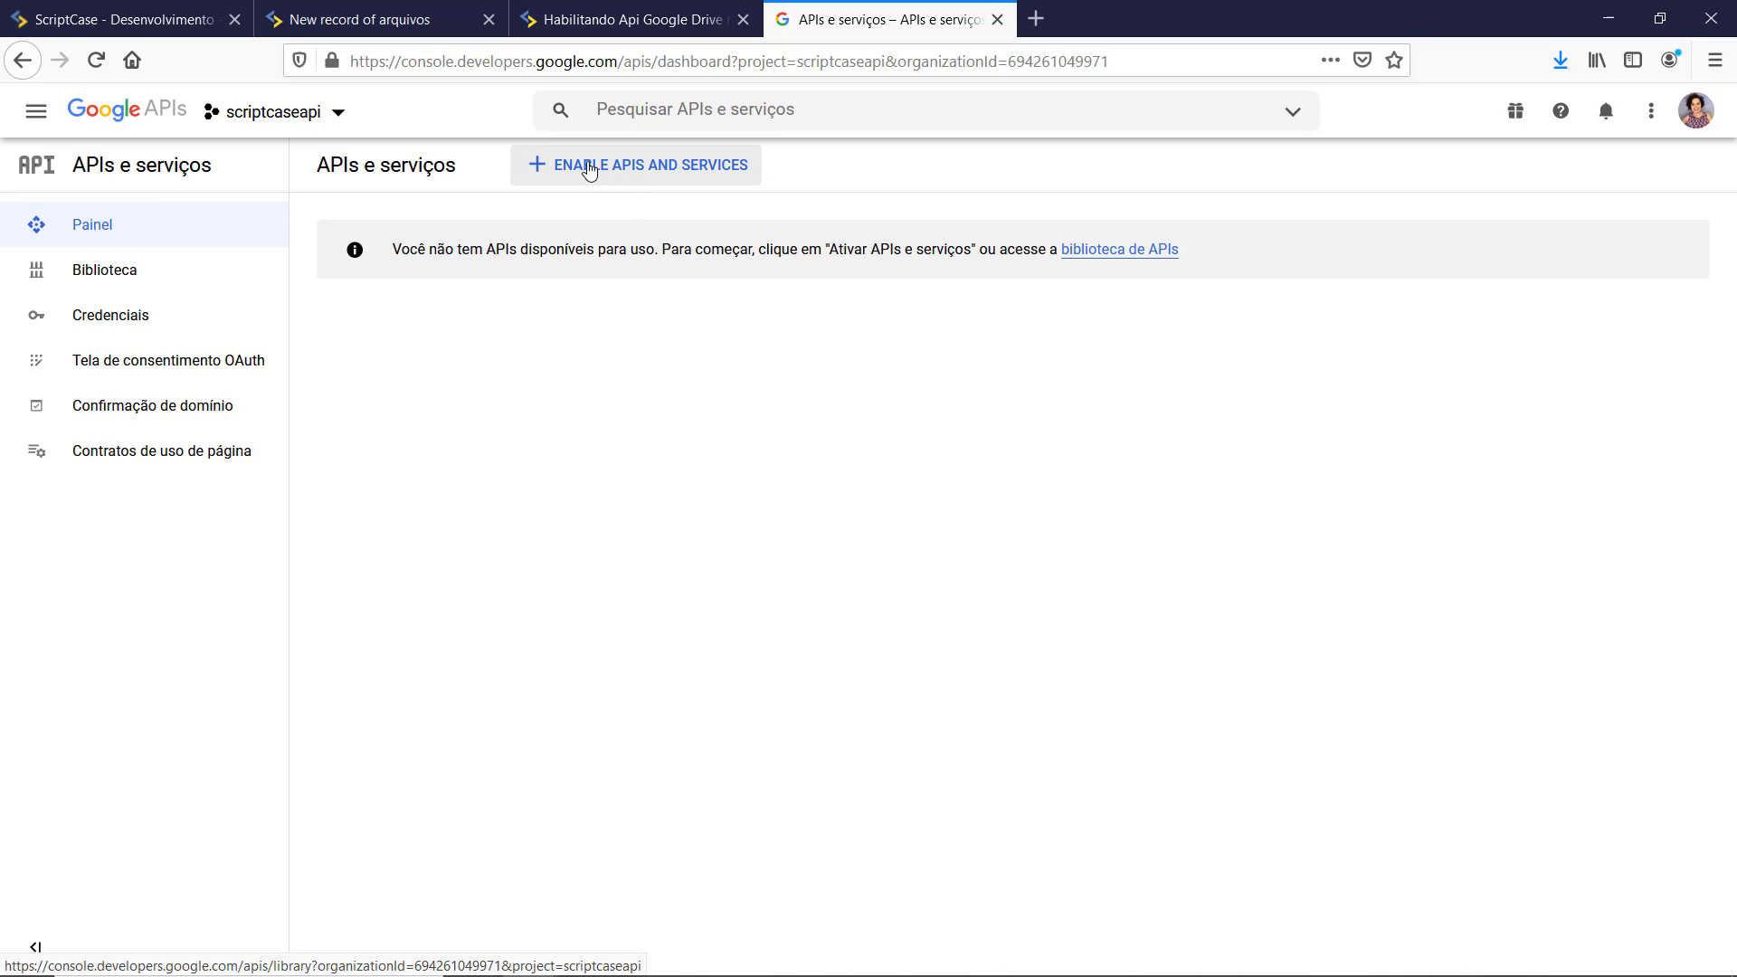
Step: Search the API library for 'drive' and enable the Google Drive API
{"action": "left_click", "coordinate": [590, 169]}
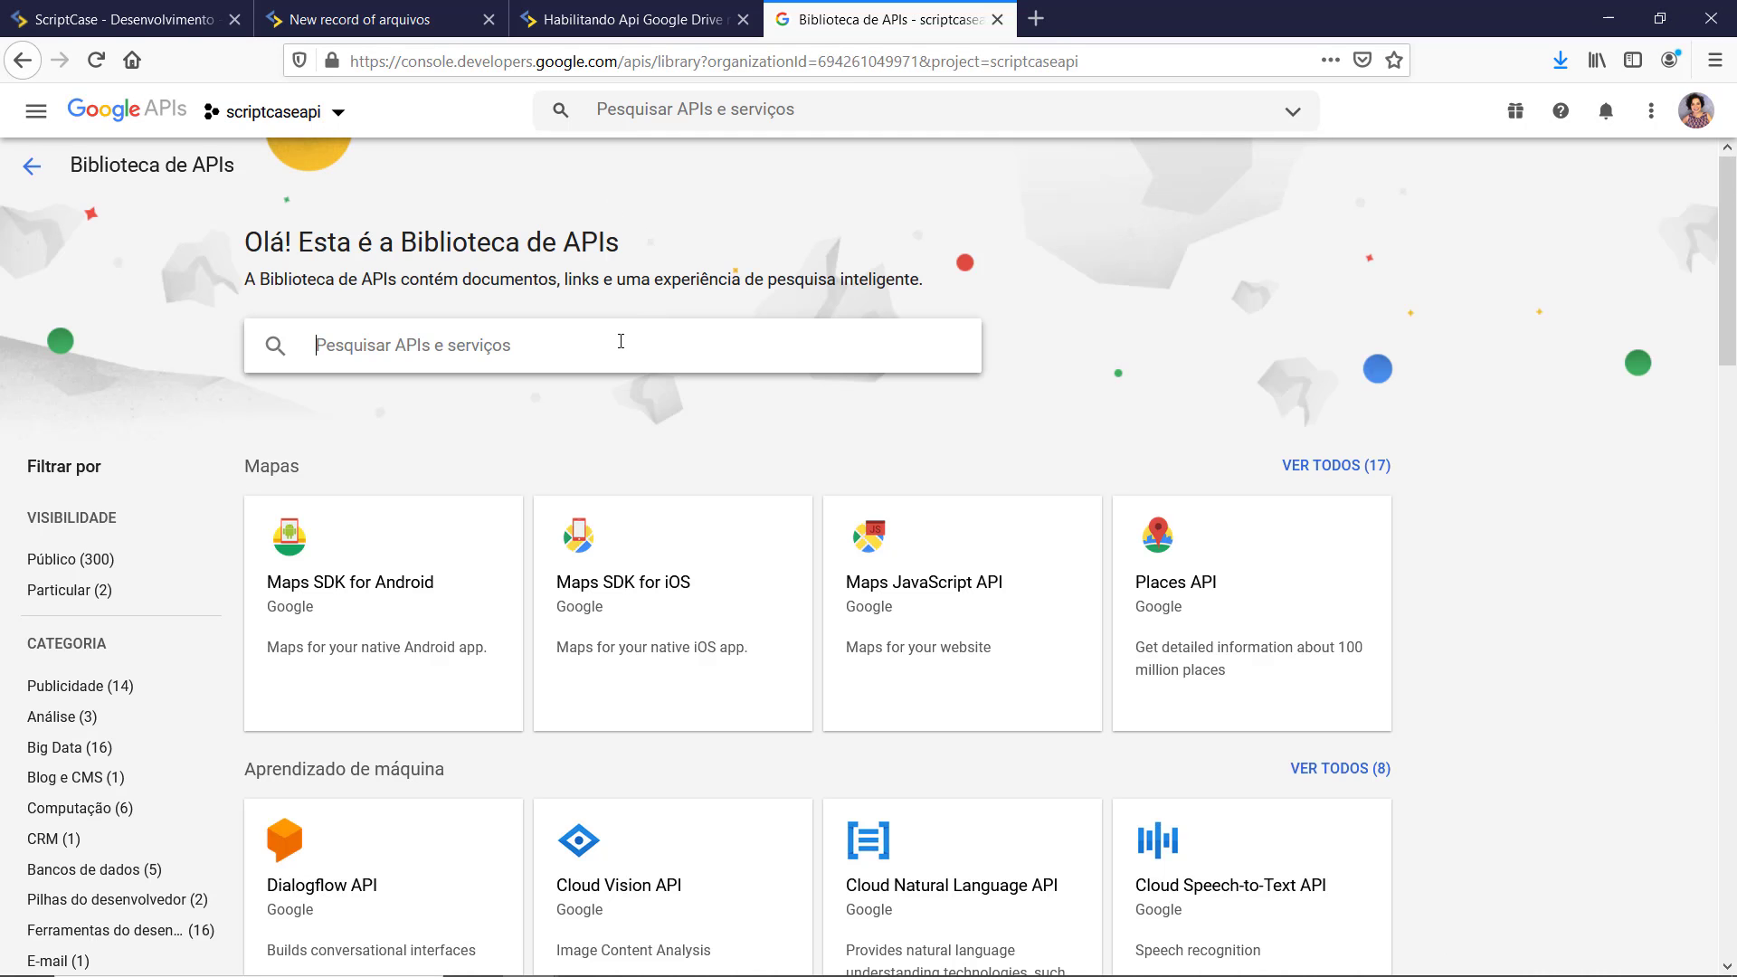
{"action": "left_click", "coordinate": [621, 341]}
{"action": "type", "text": "drive"}
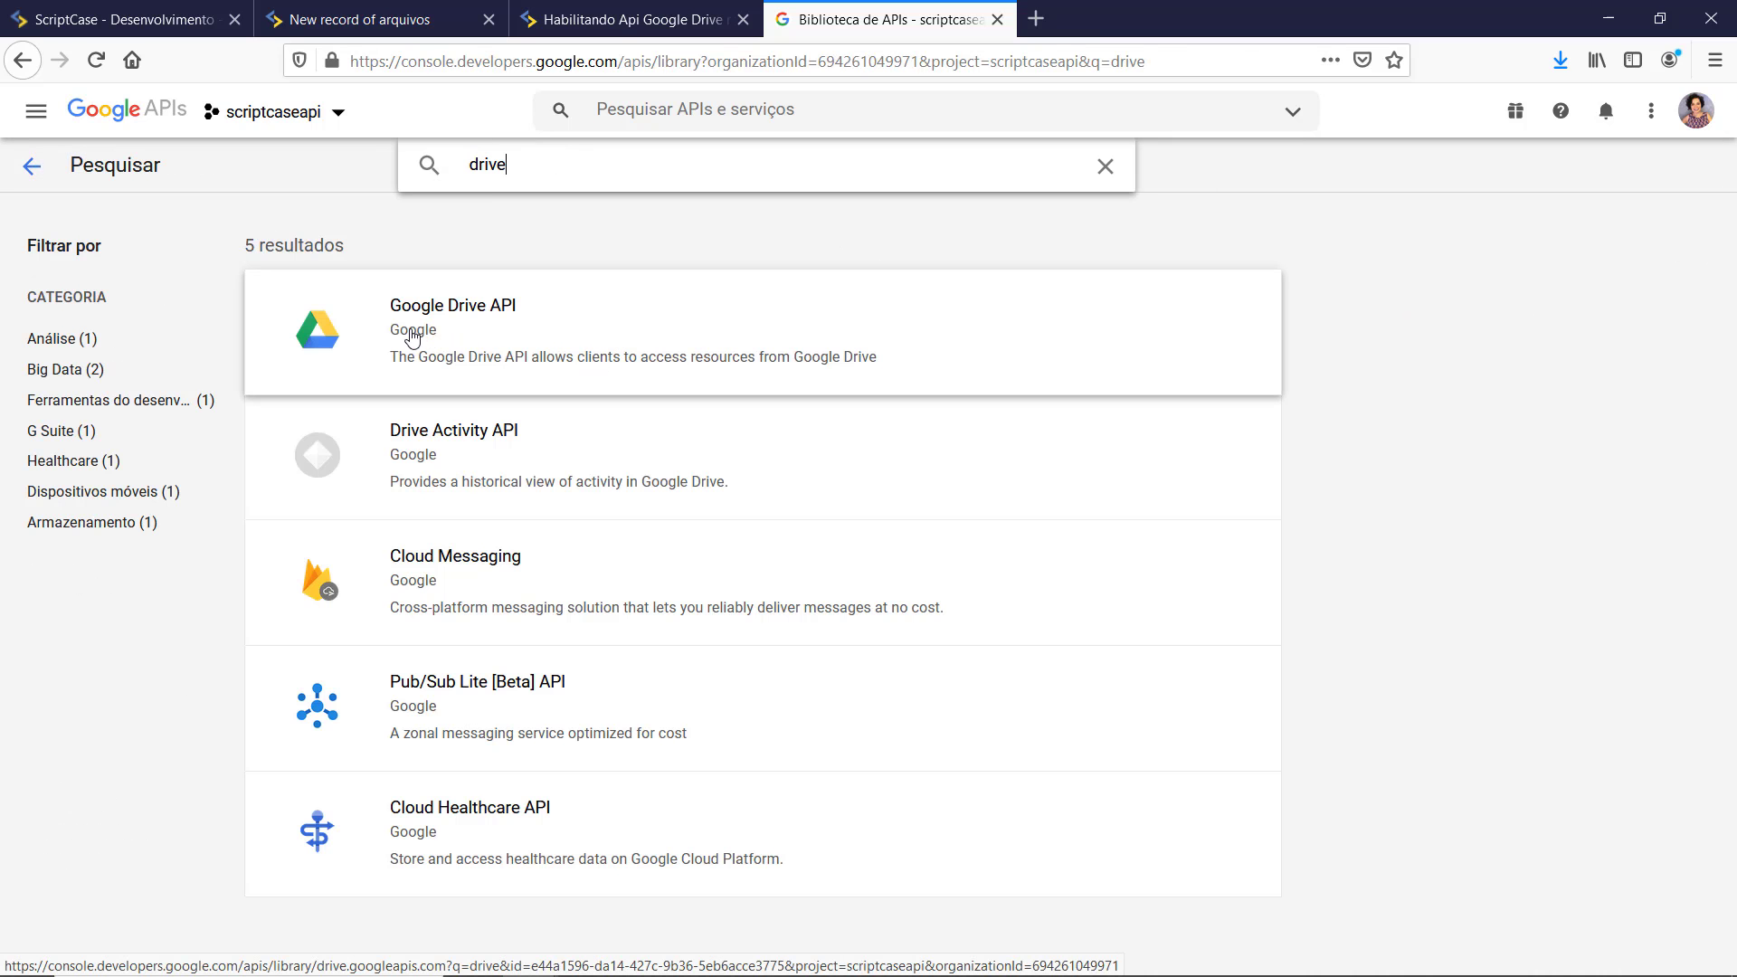
{"action": "left_click", "coordinate": [413, 337]}
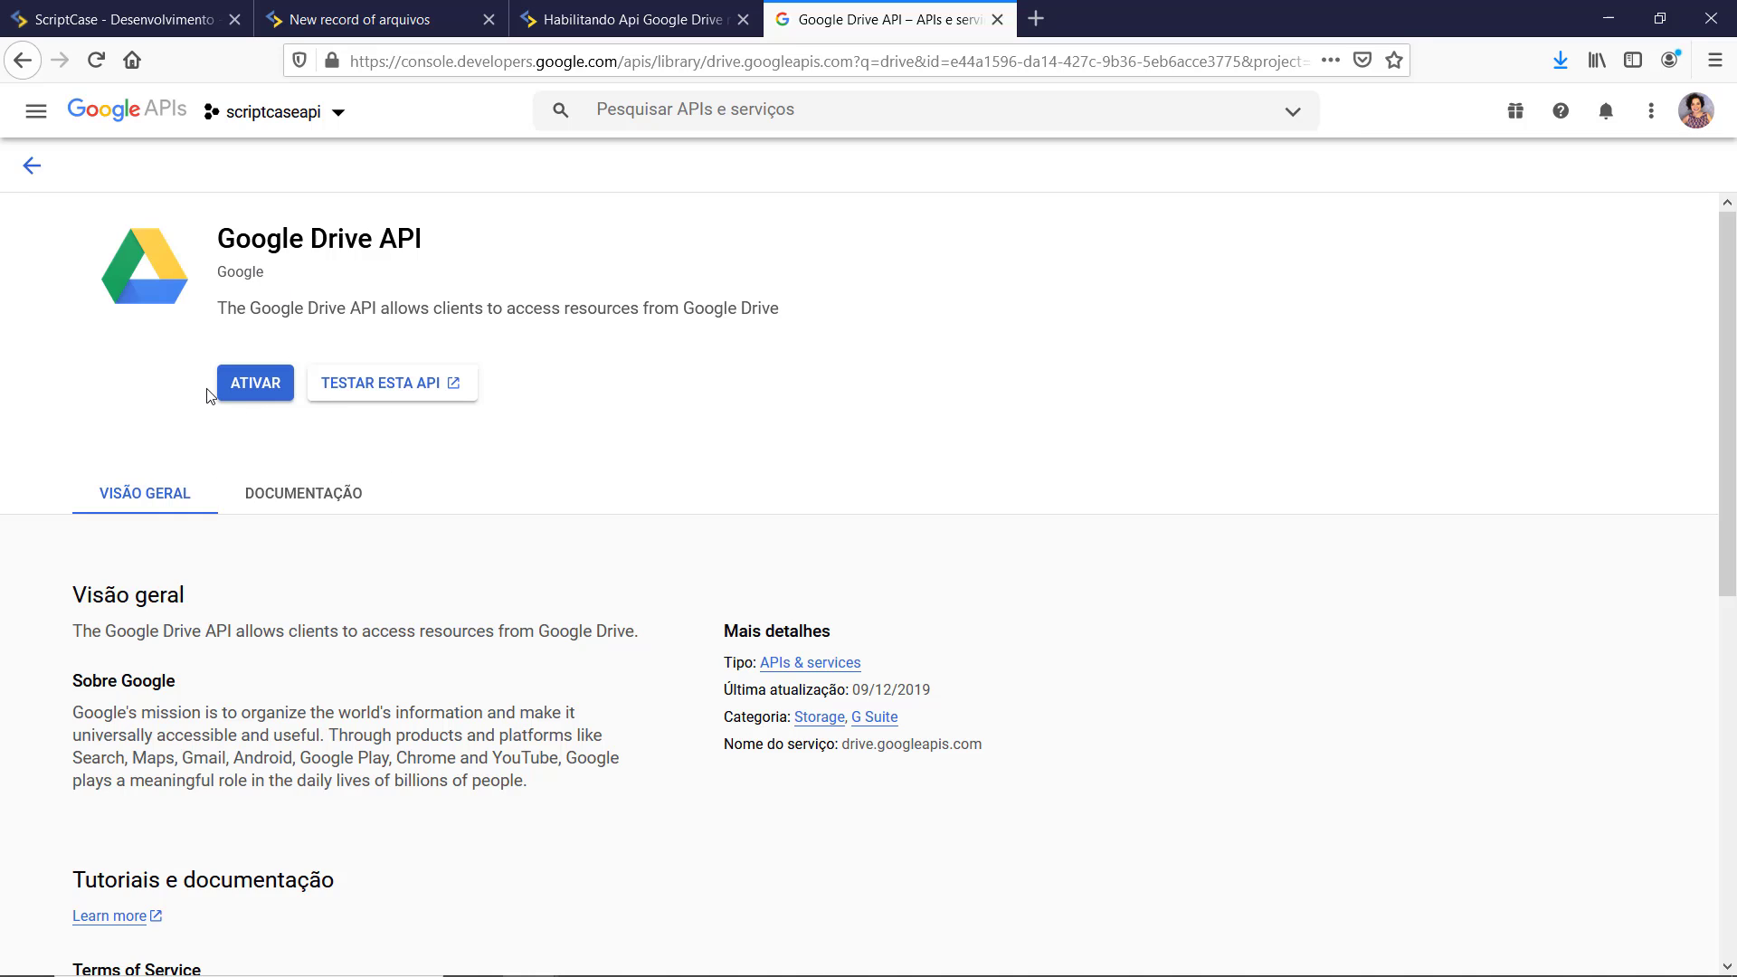
{"action": "left_click", "coordinate": [233, 377]}
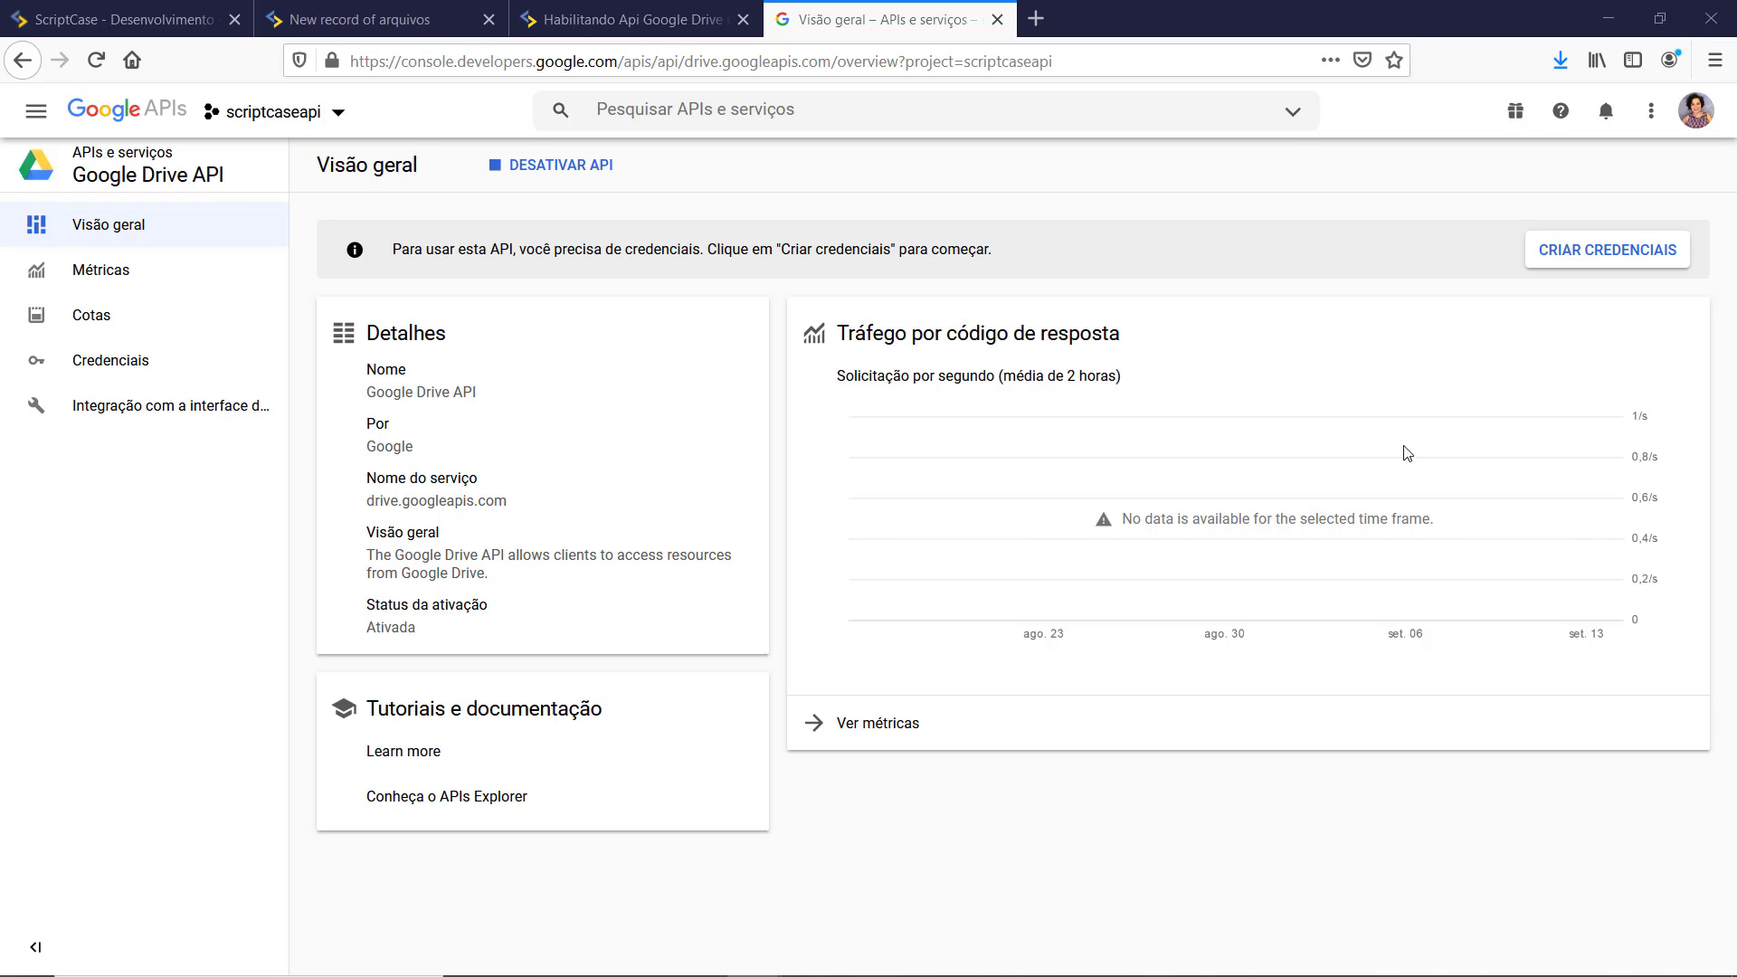
{"action": "left_click", "coordinate": [36, 113]}
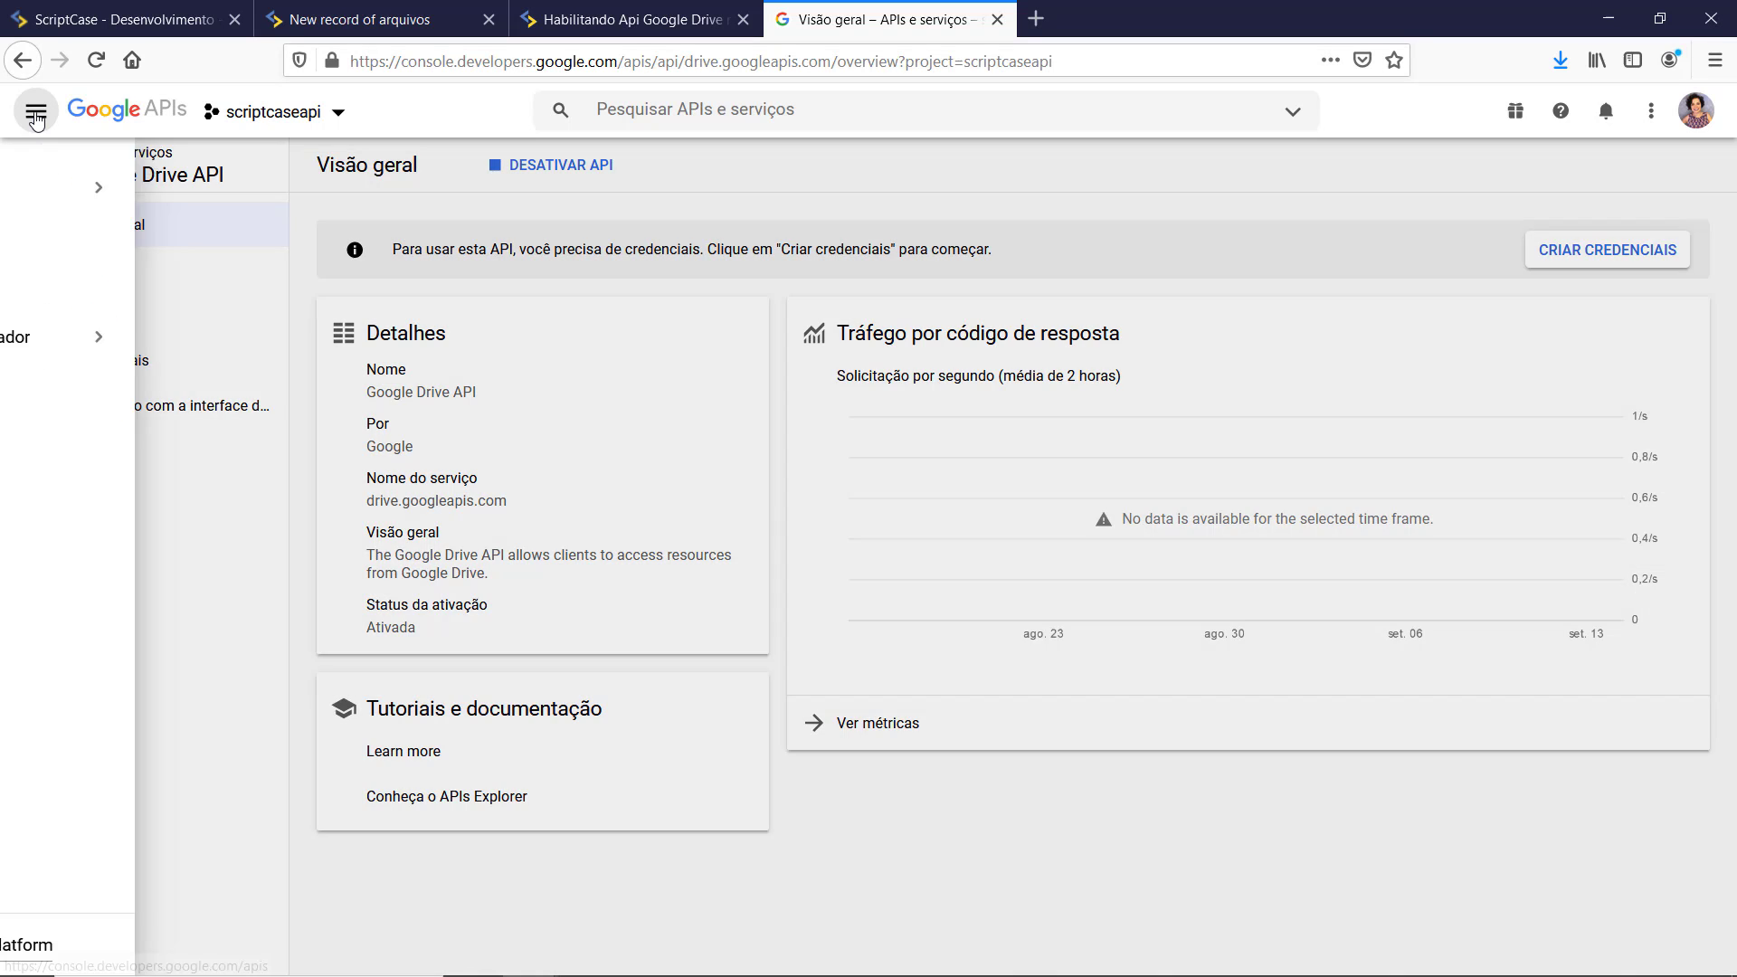
{"action": "mouse_move", "coordinate": [79, 190]}
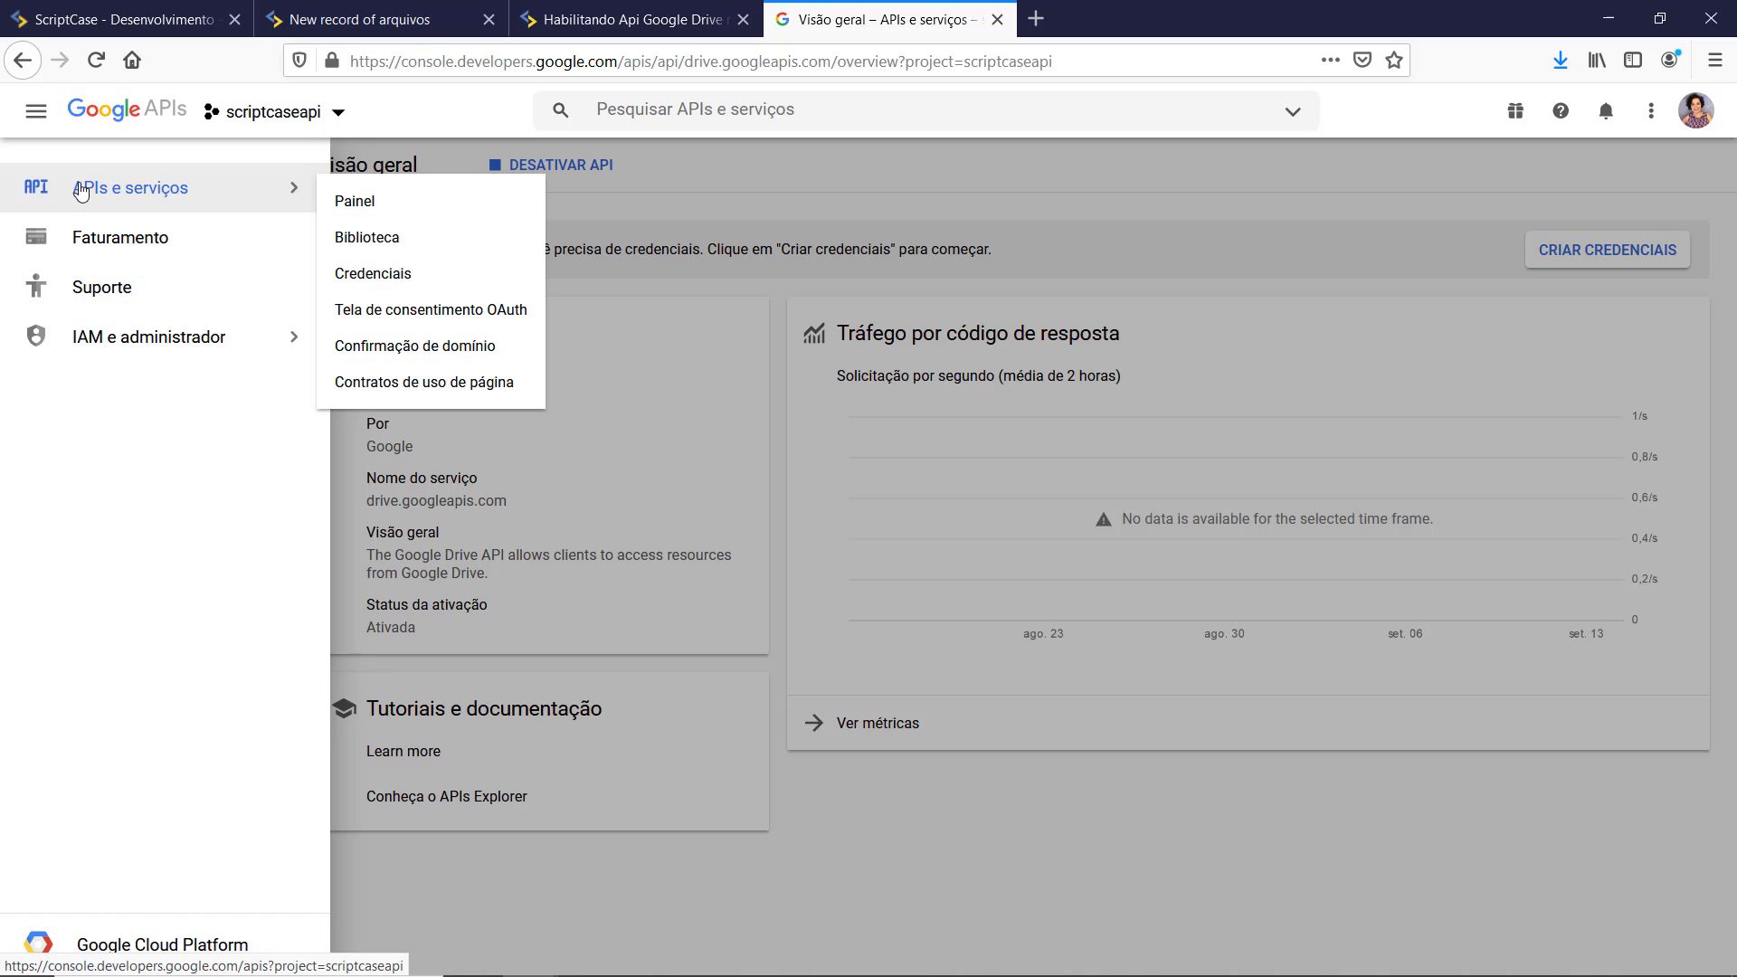
Step: Create an Externo OAuth consent screen for app scriptcaseapi and save it
{"action": "left_click", "coordinate": [426, 312]}
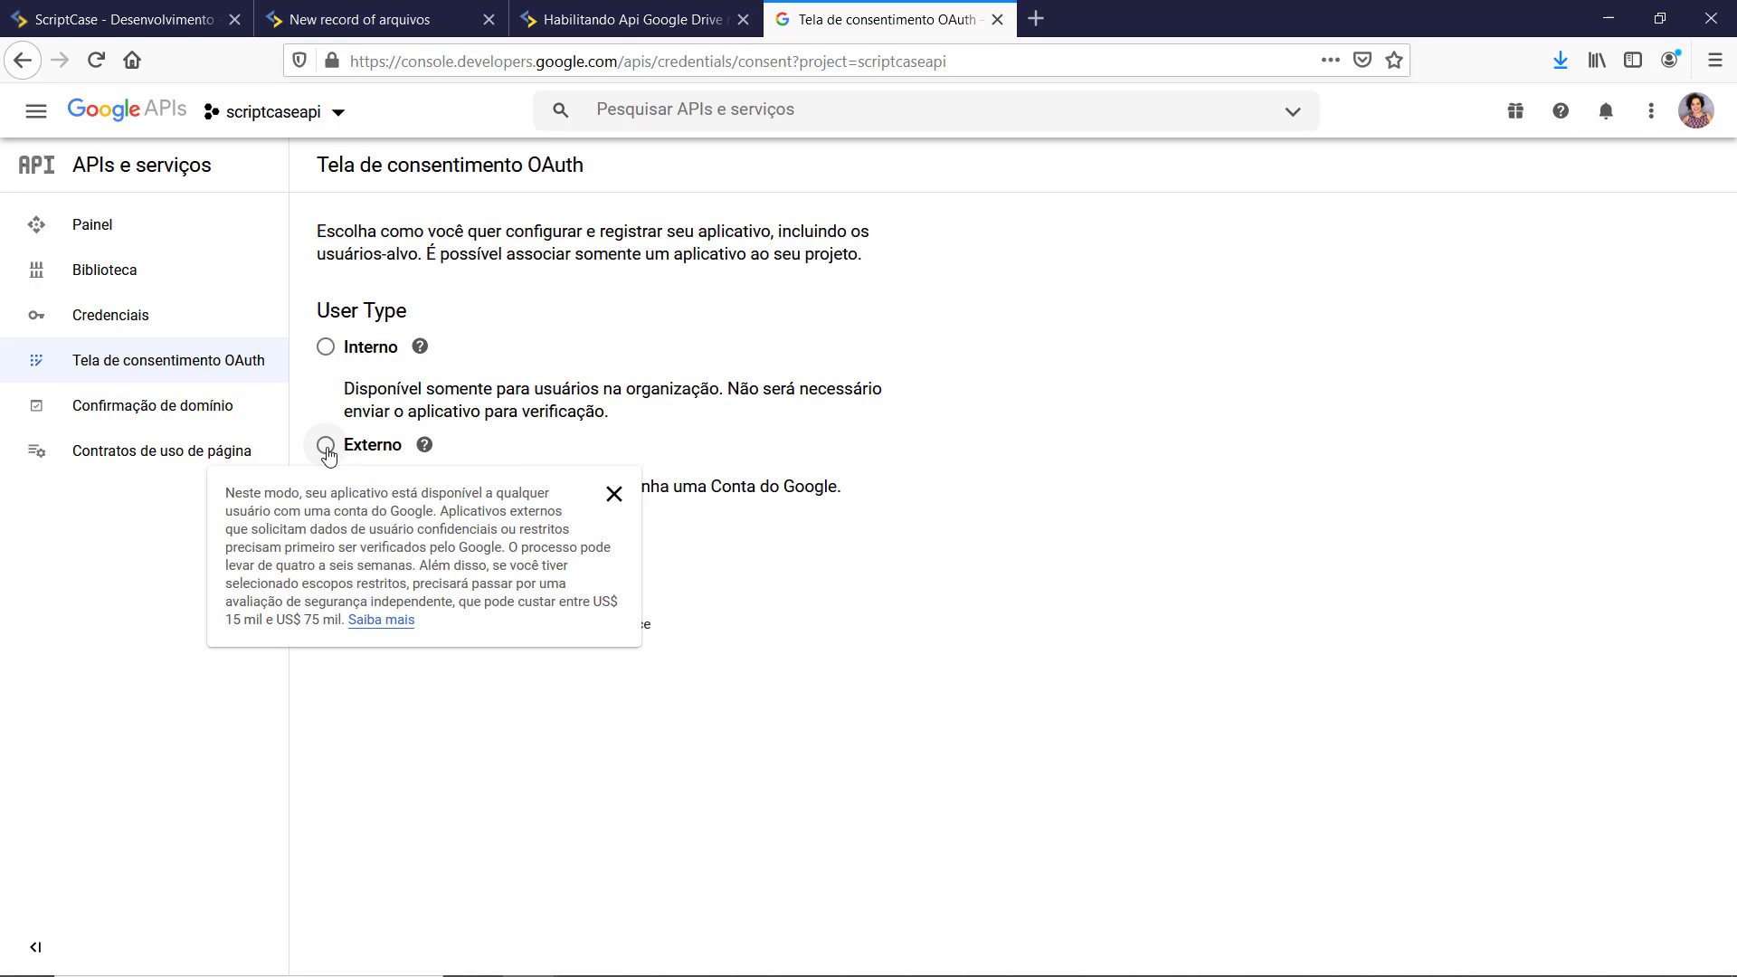
{"action": "left_click", "coordinate": [325, 444]}
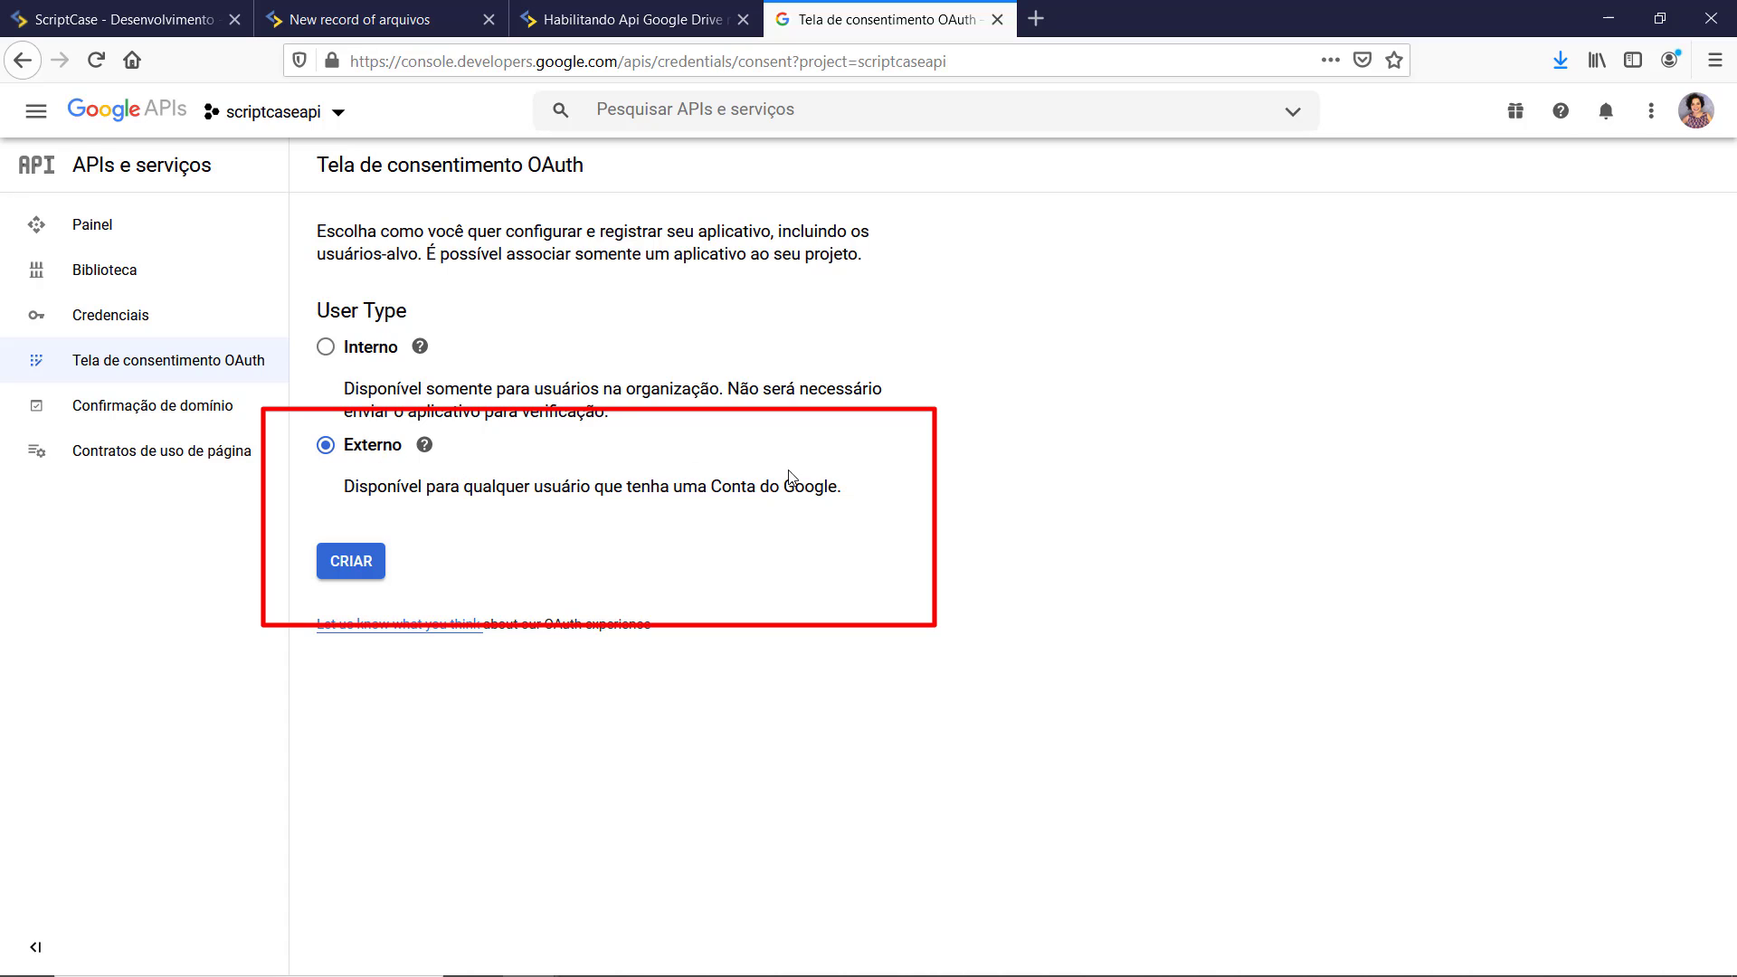
{"action": "left_click", "coordinate": [360, 576]}
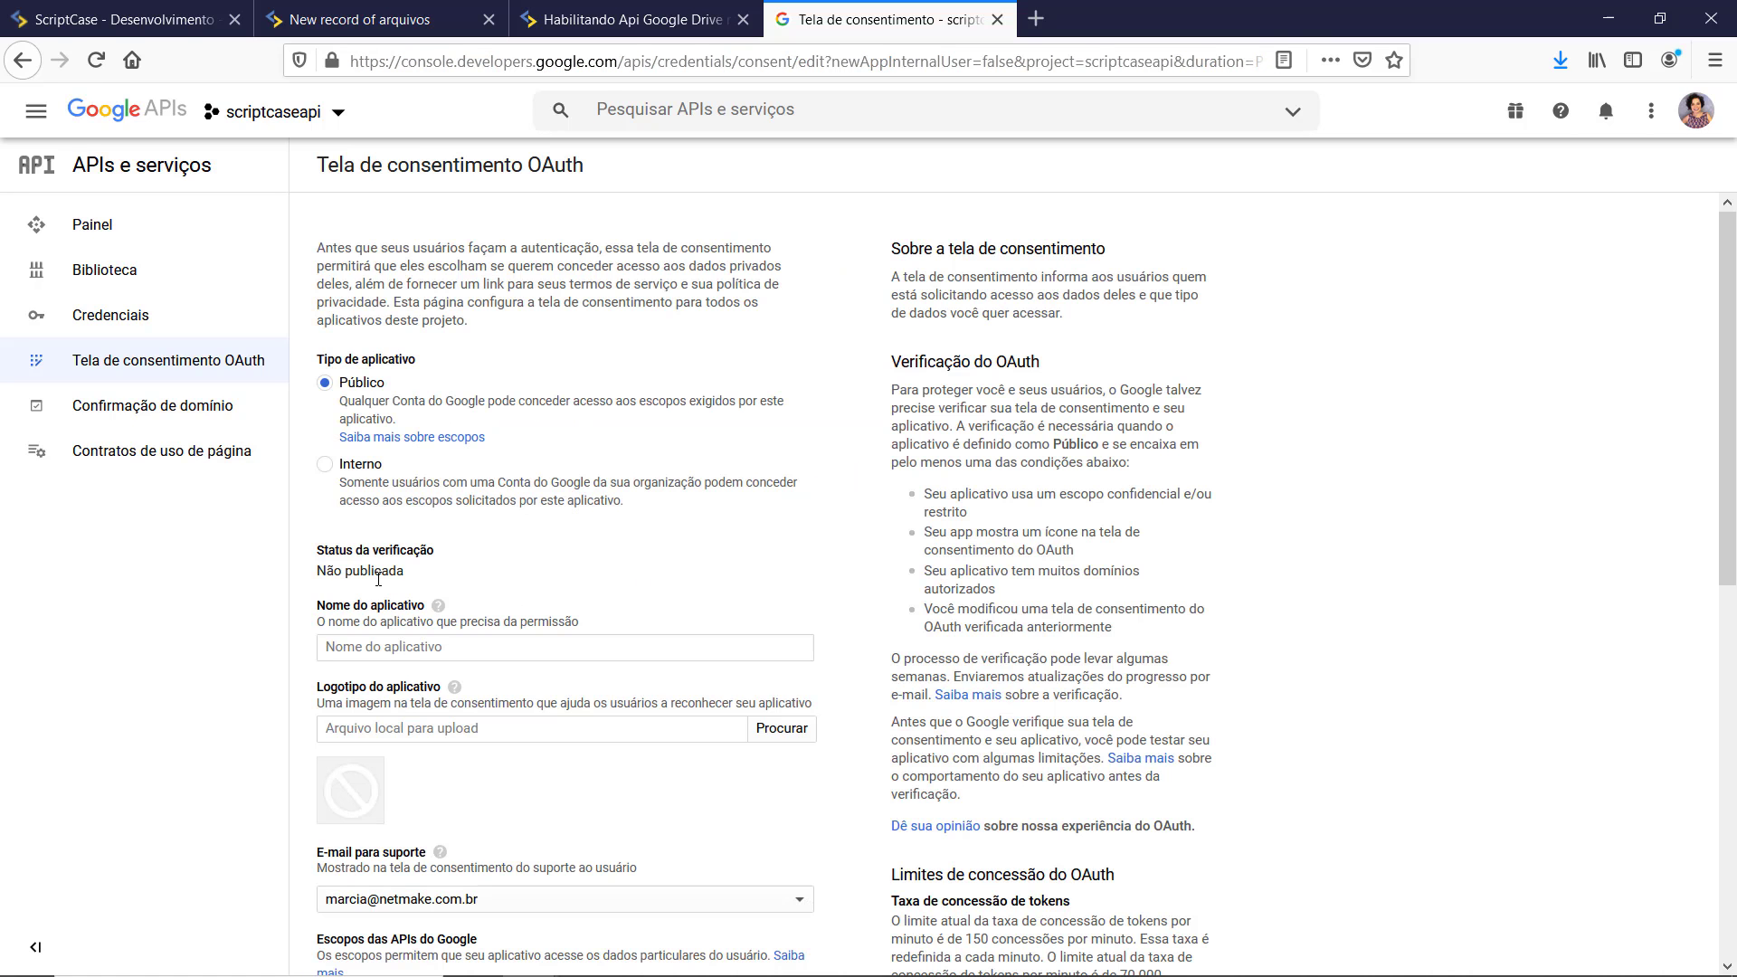
{"action": "left_click", "coordinate": [452, 650]}
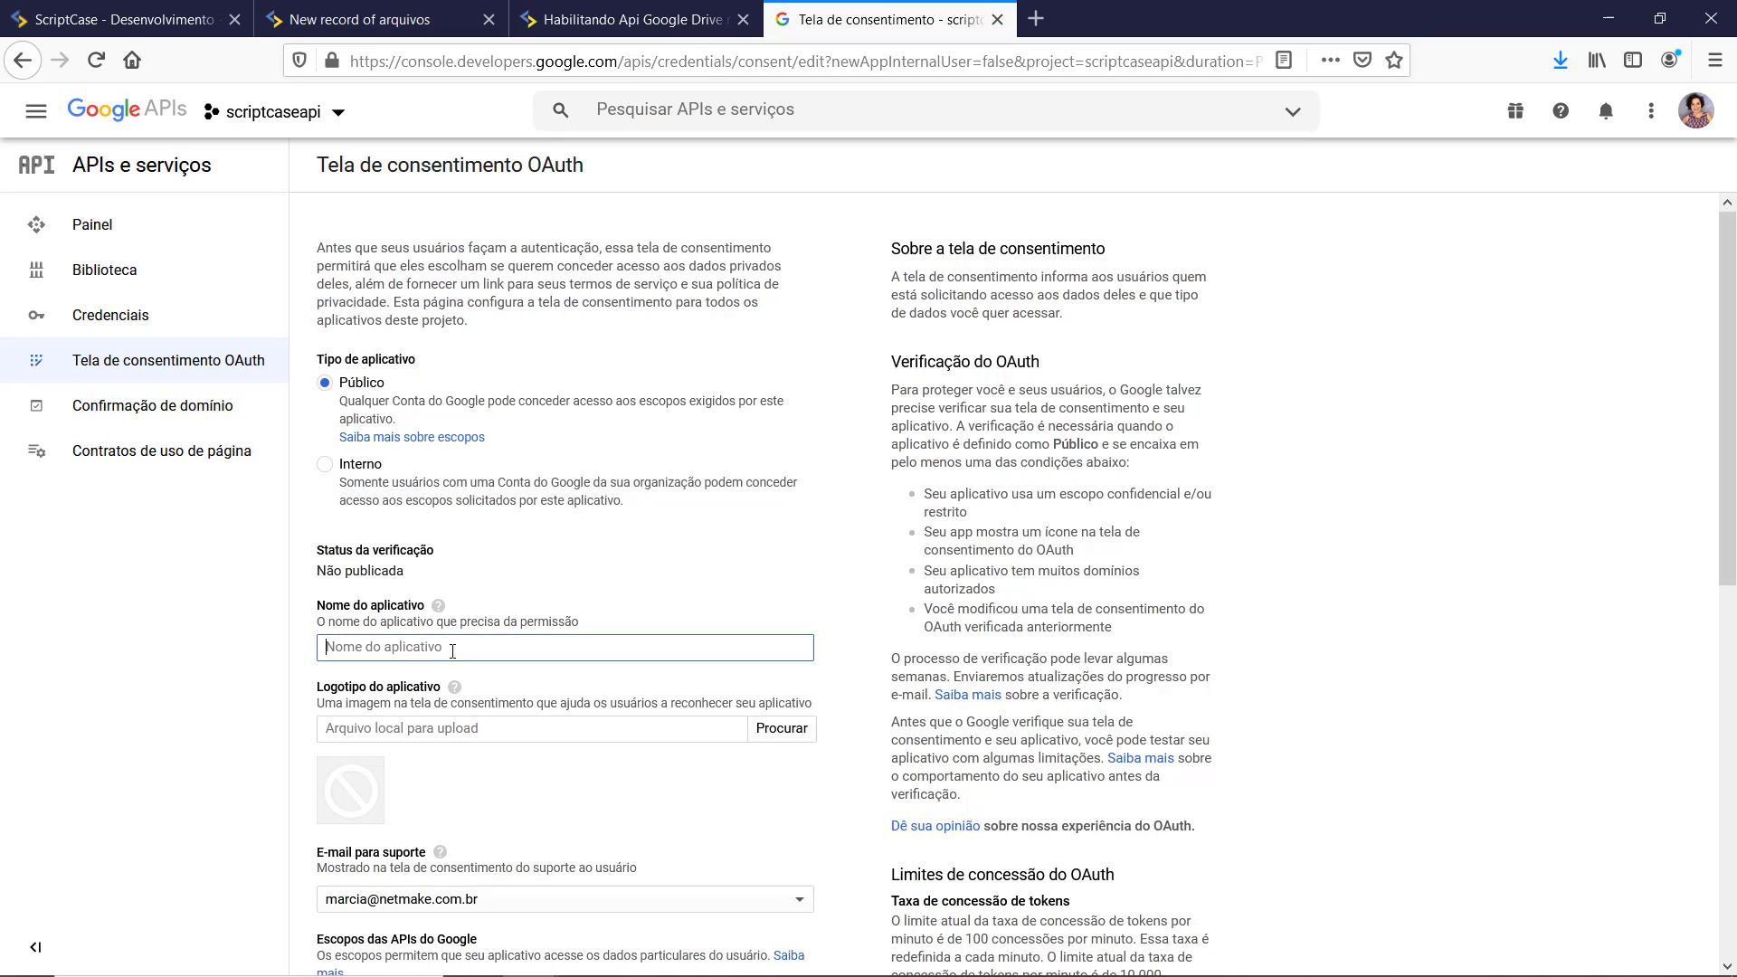
{"action": "type", "text": "scriptcaseapi"}
{"action": "scroll", "coordinate": [482, 682], "scroll_direction": "down", "scroll_amount": 4}
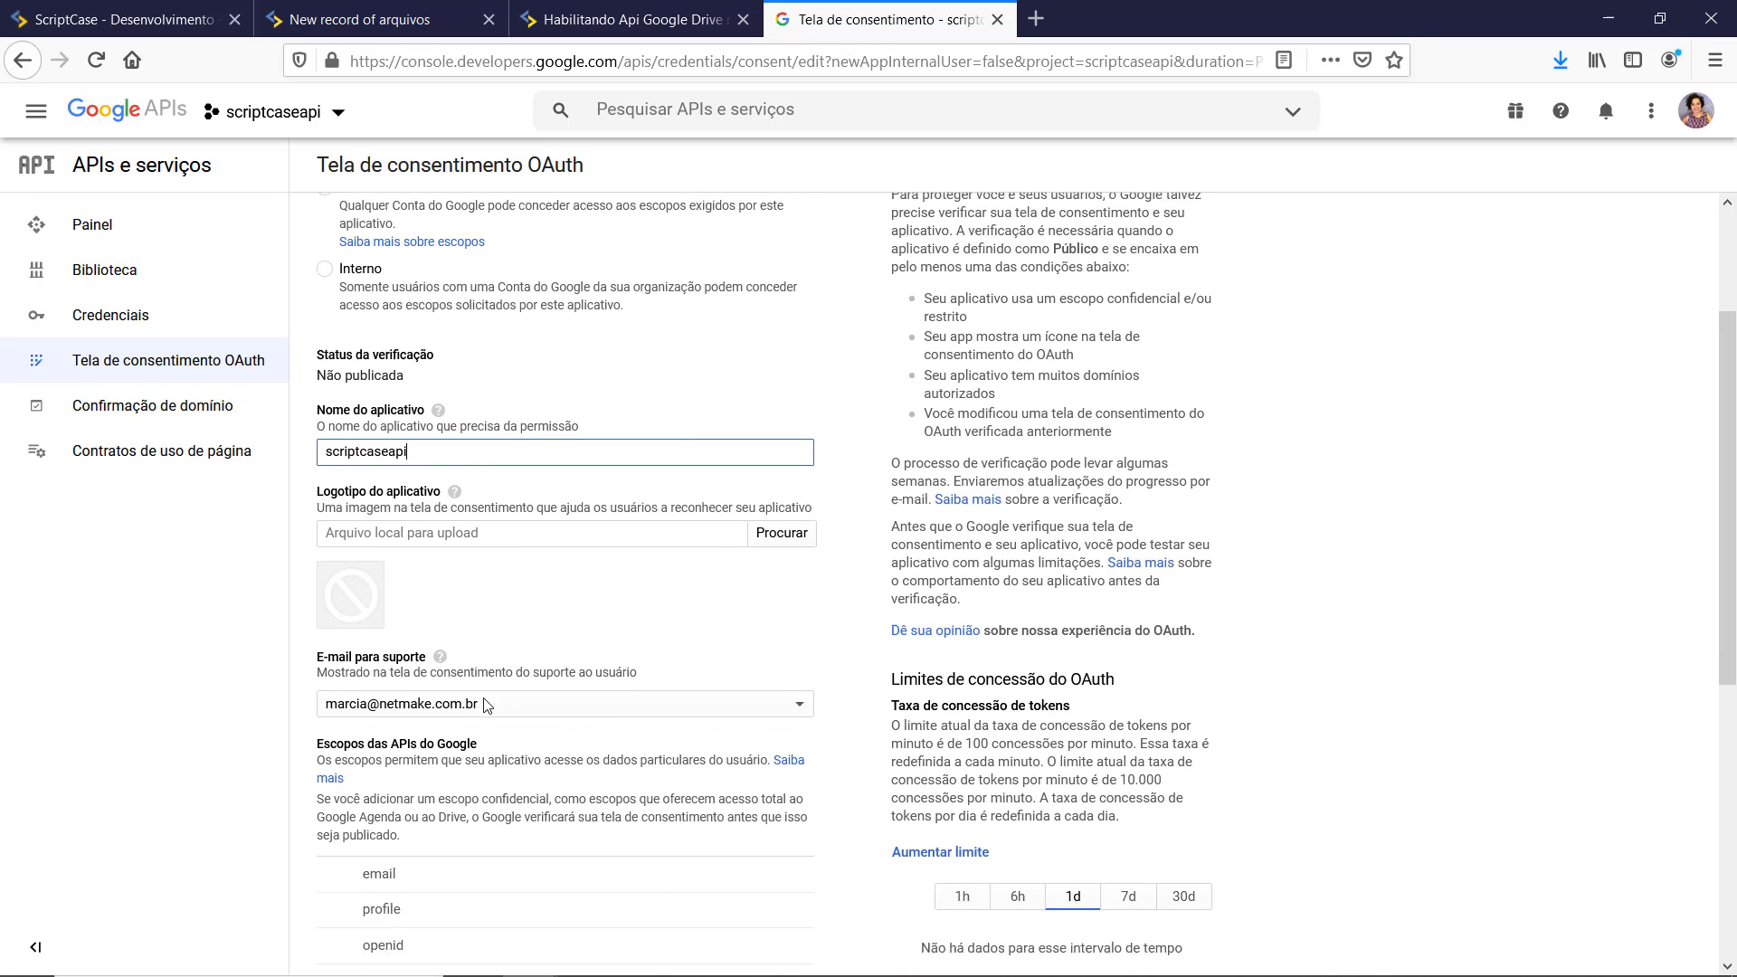
{"action": "scroll", "coordinate": [570, 543], "scroll_direction": "down", "scroll_amount": 4}
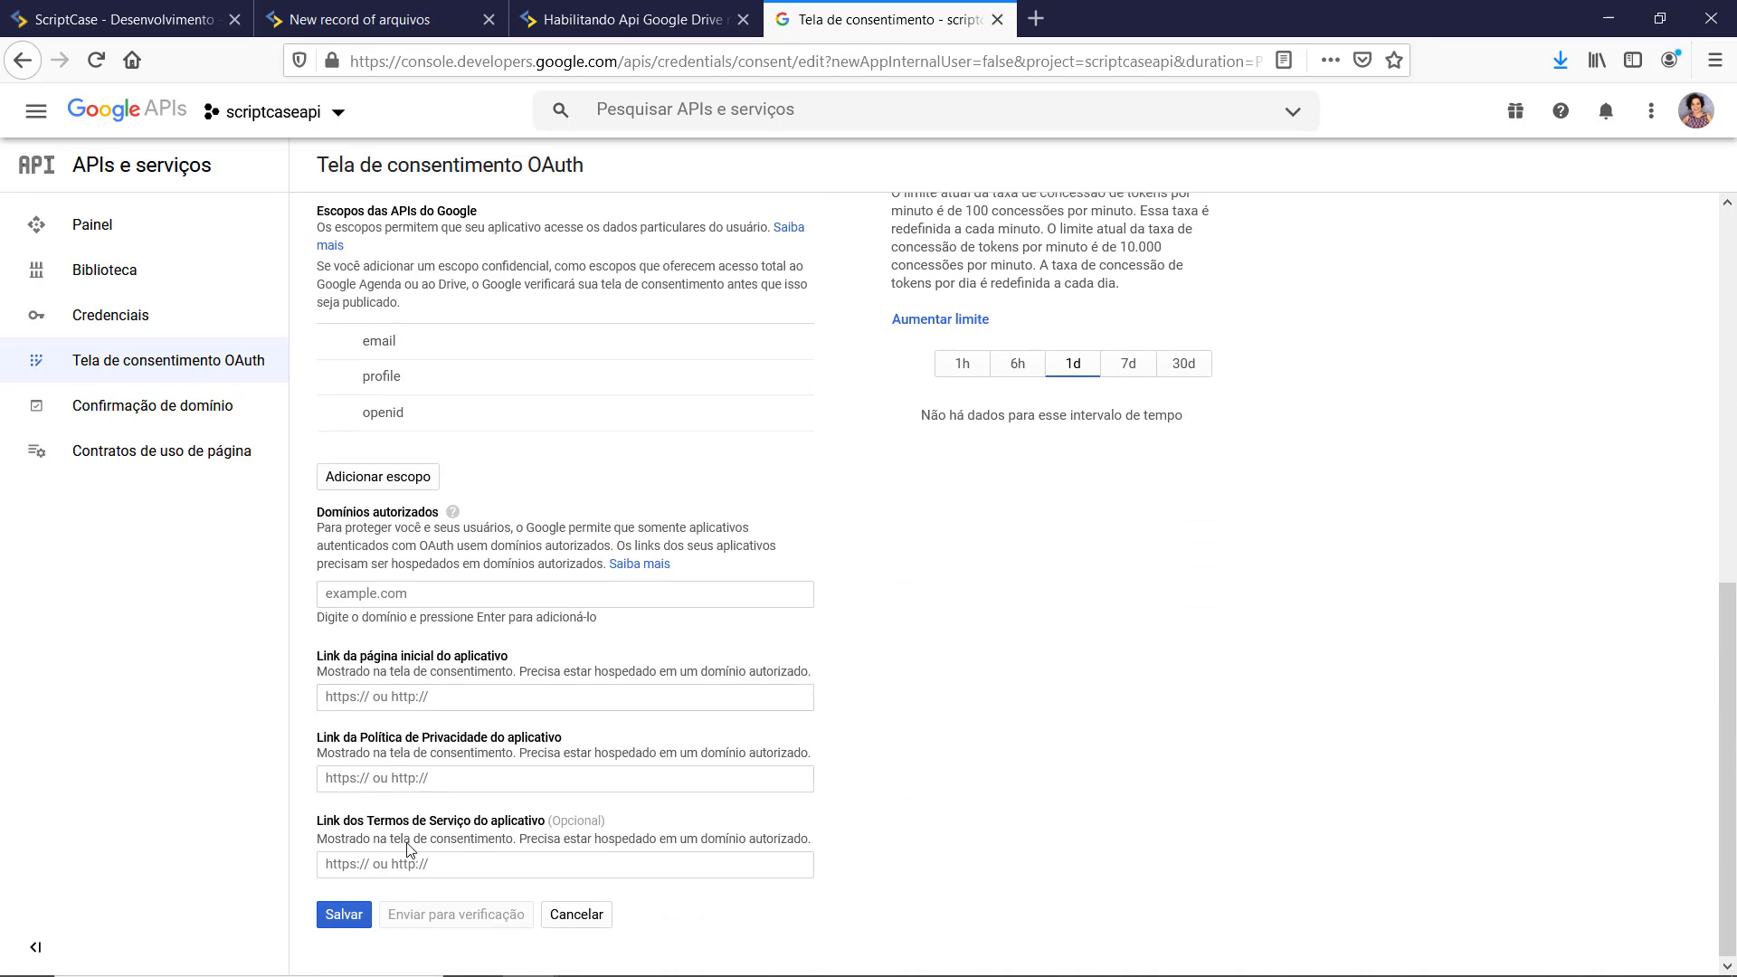
{"action": "left_click", "coordinate": [348, 919]}
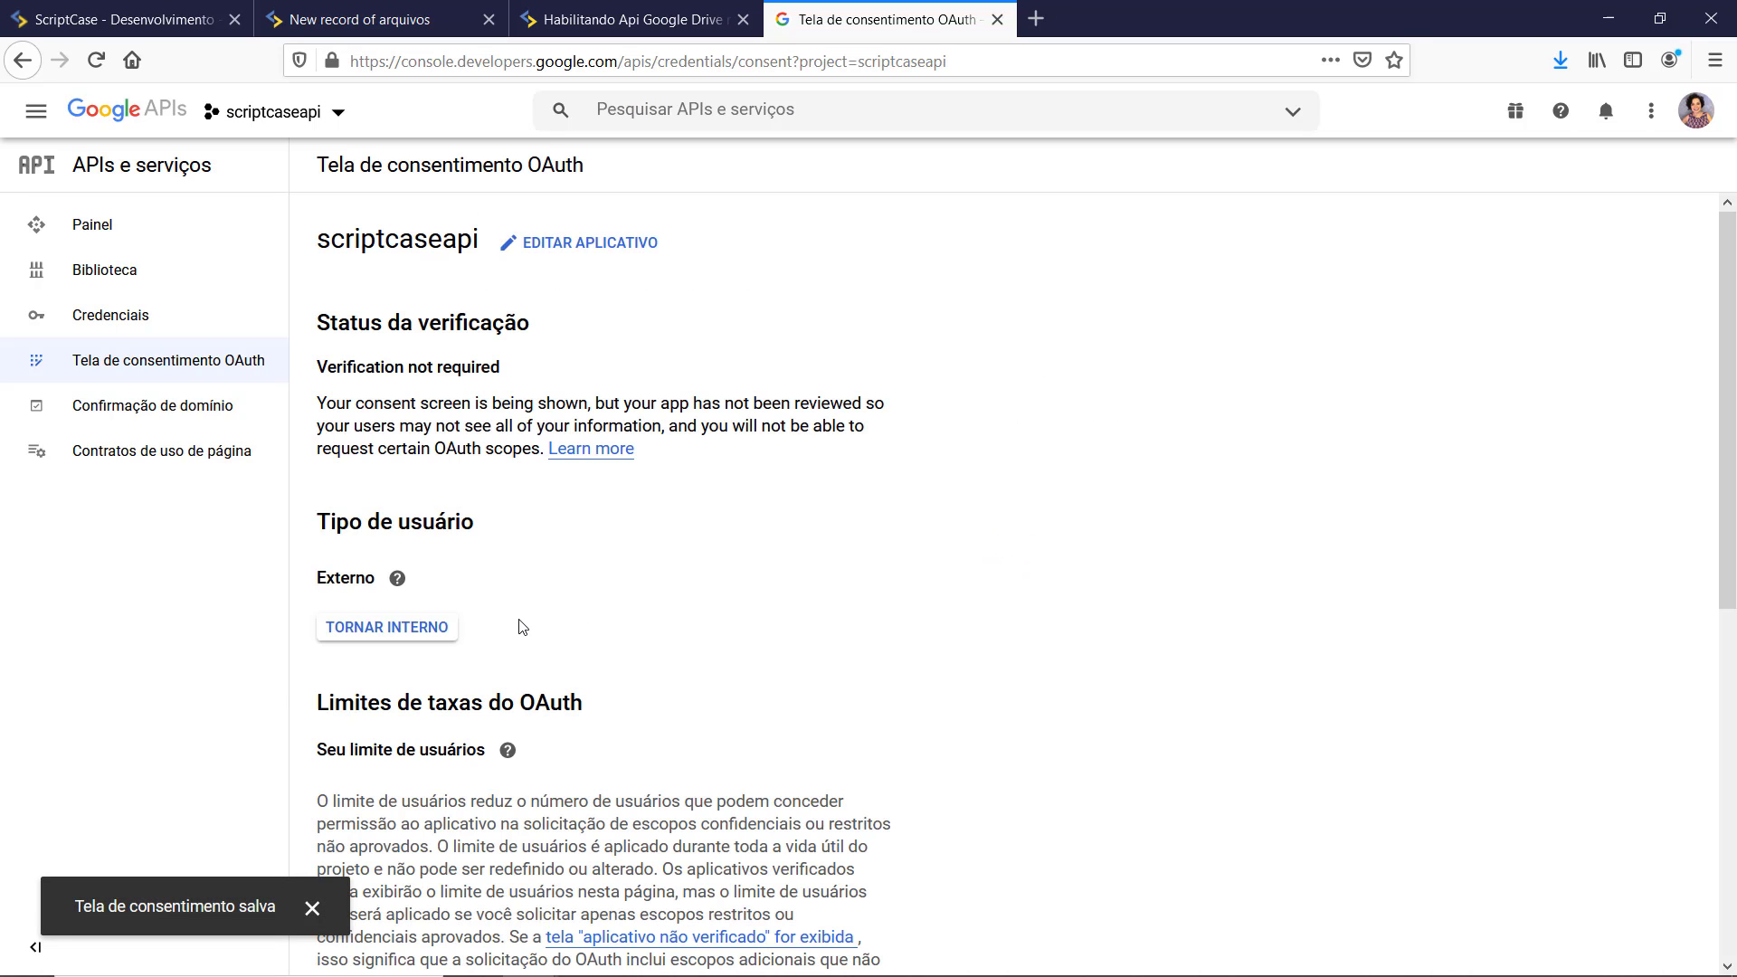
Step: Under Credenciais, create an OAuth client ID of type App para computador, named Cliente de computador 1
{"action": "left_click", "coordinate": [85, 318]}
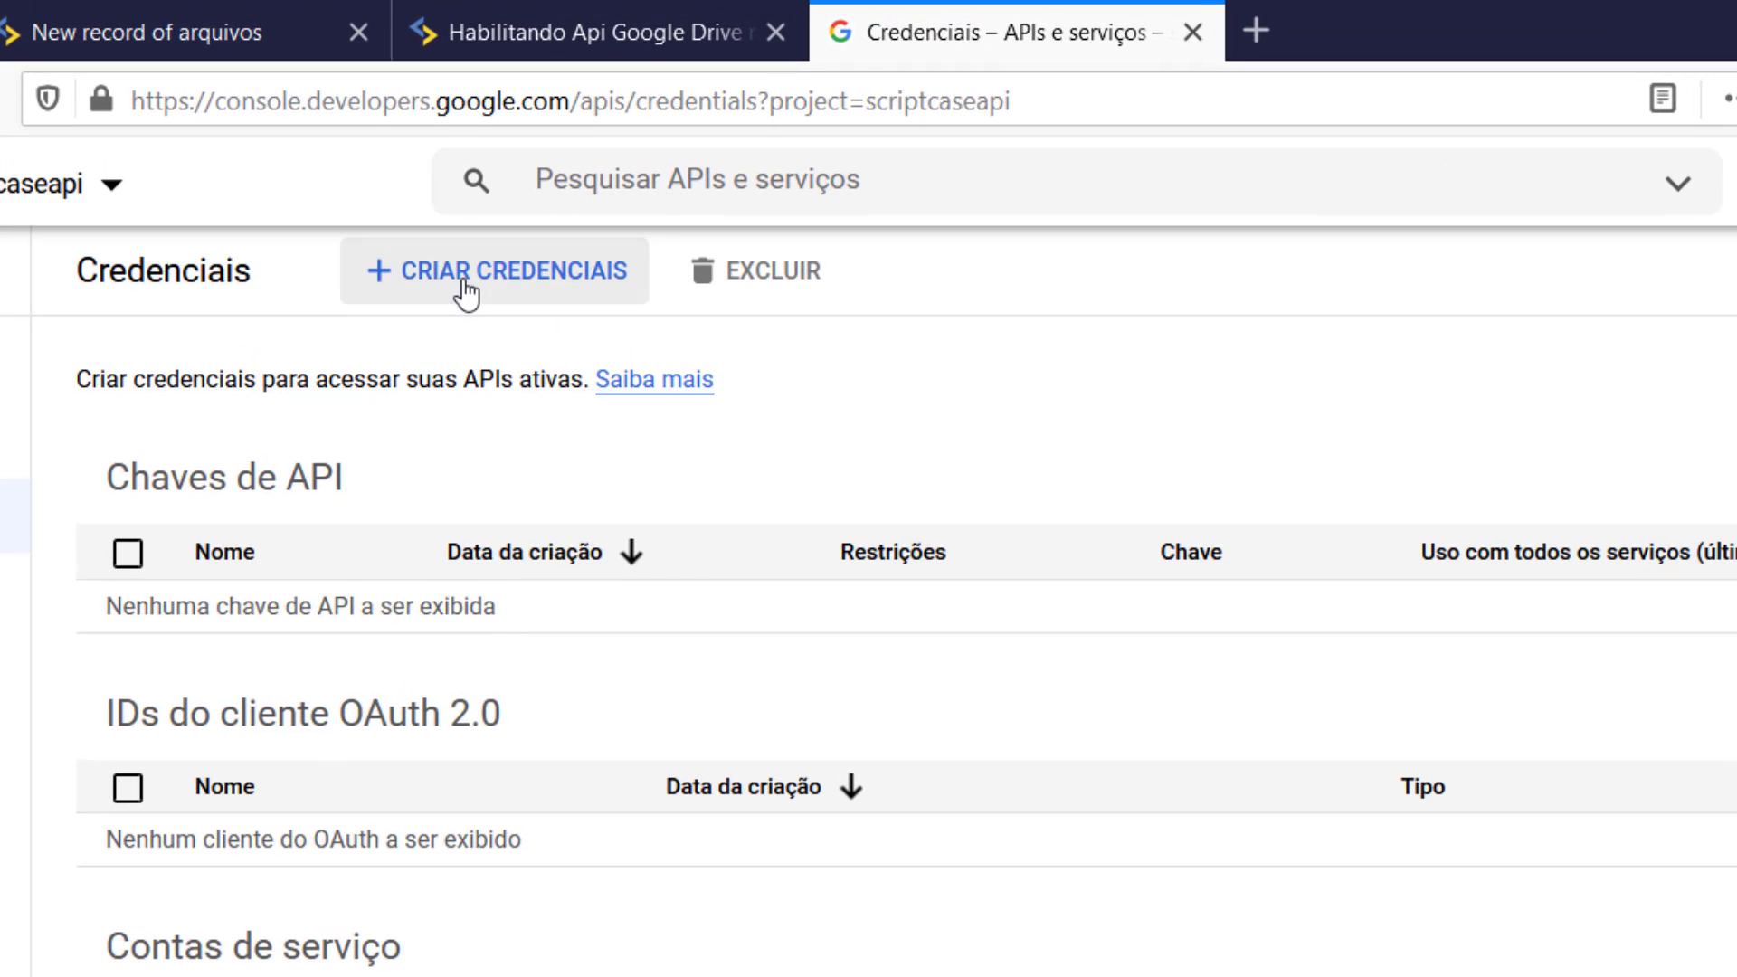
{"action": "left_click", "coordinate": [466, 292]}
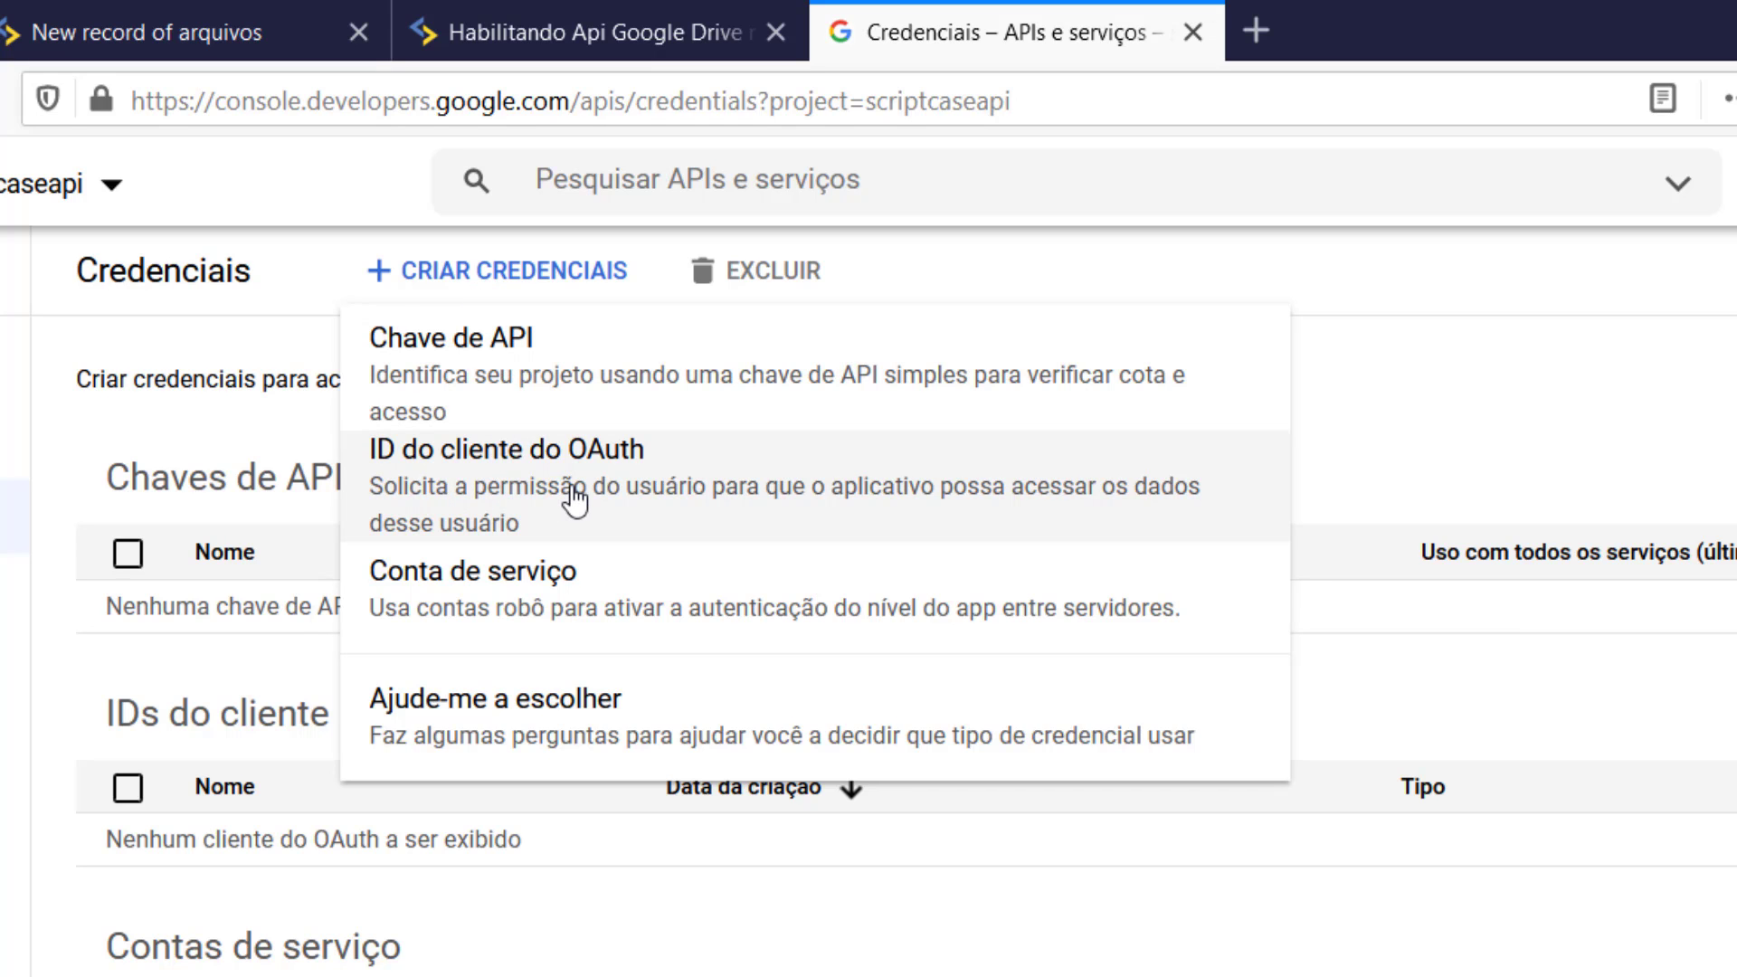
{"action": "left_click", "coordinate": [572, 498]}
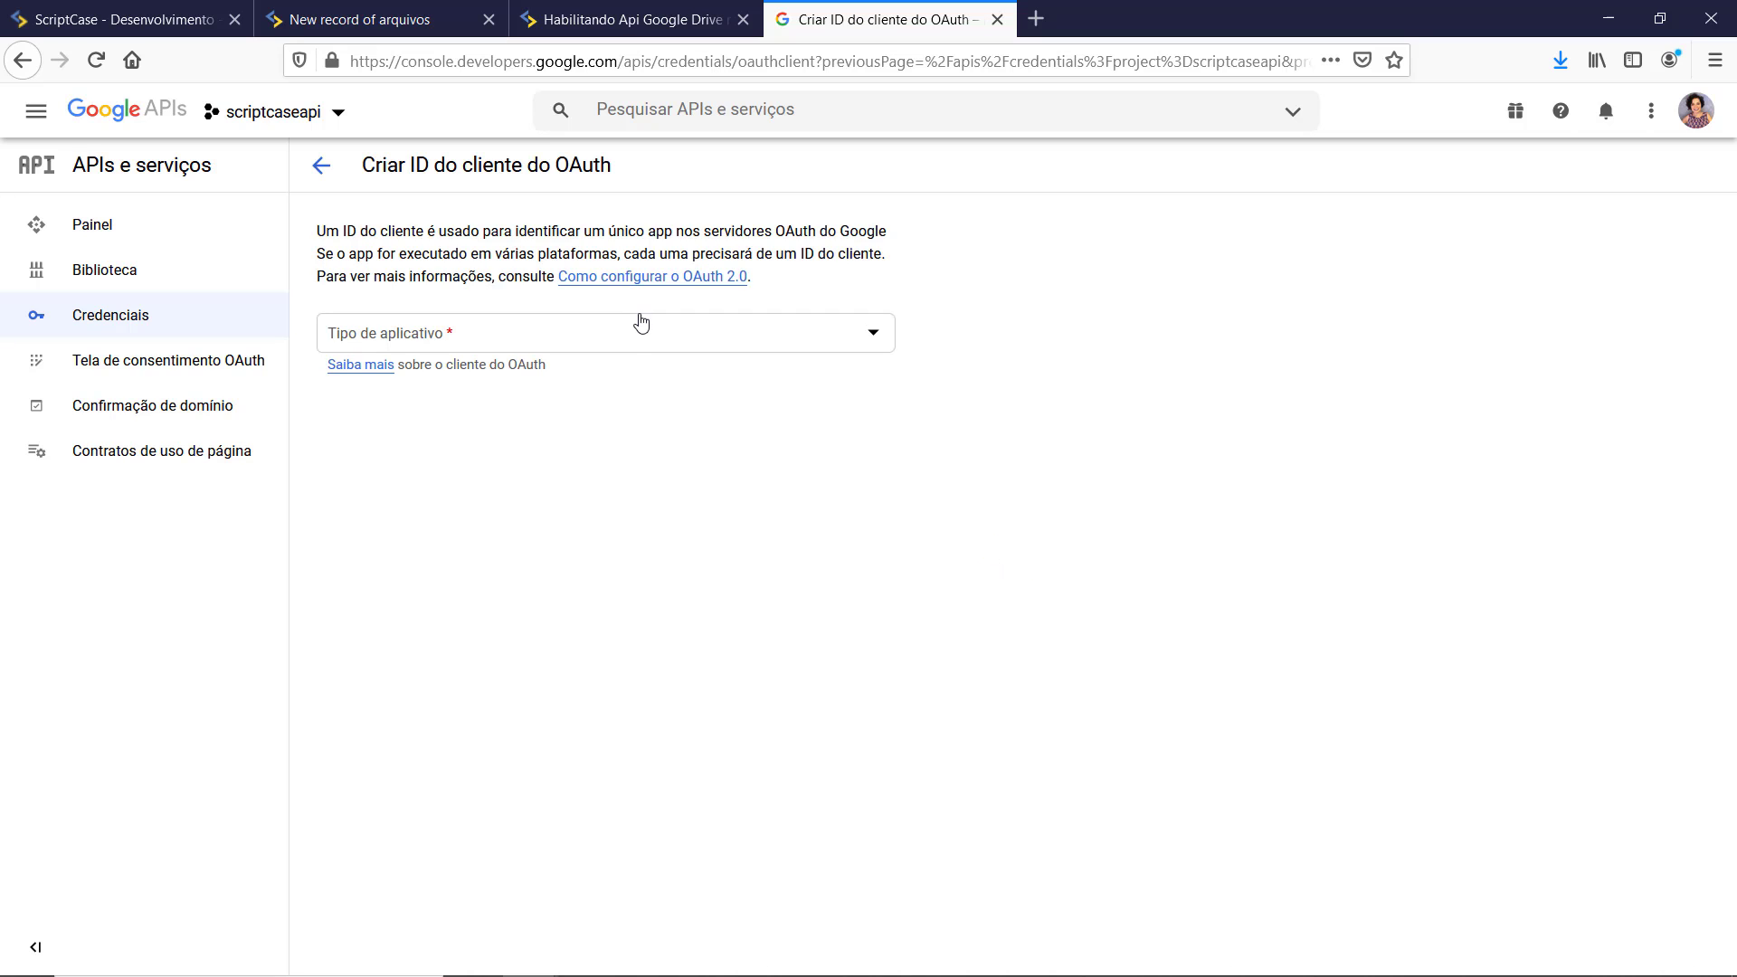
{"action": "left_click", "coordinate": [455, 341]}
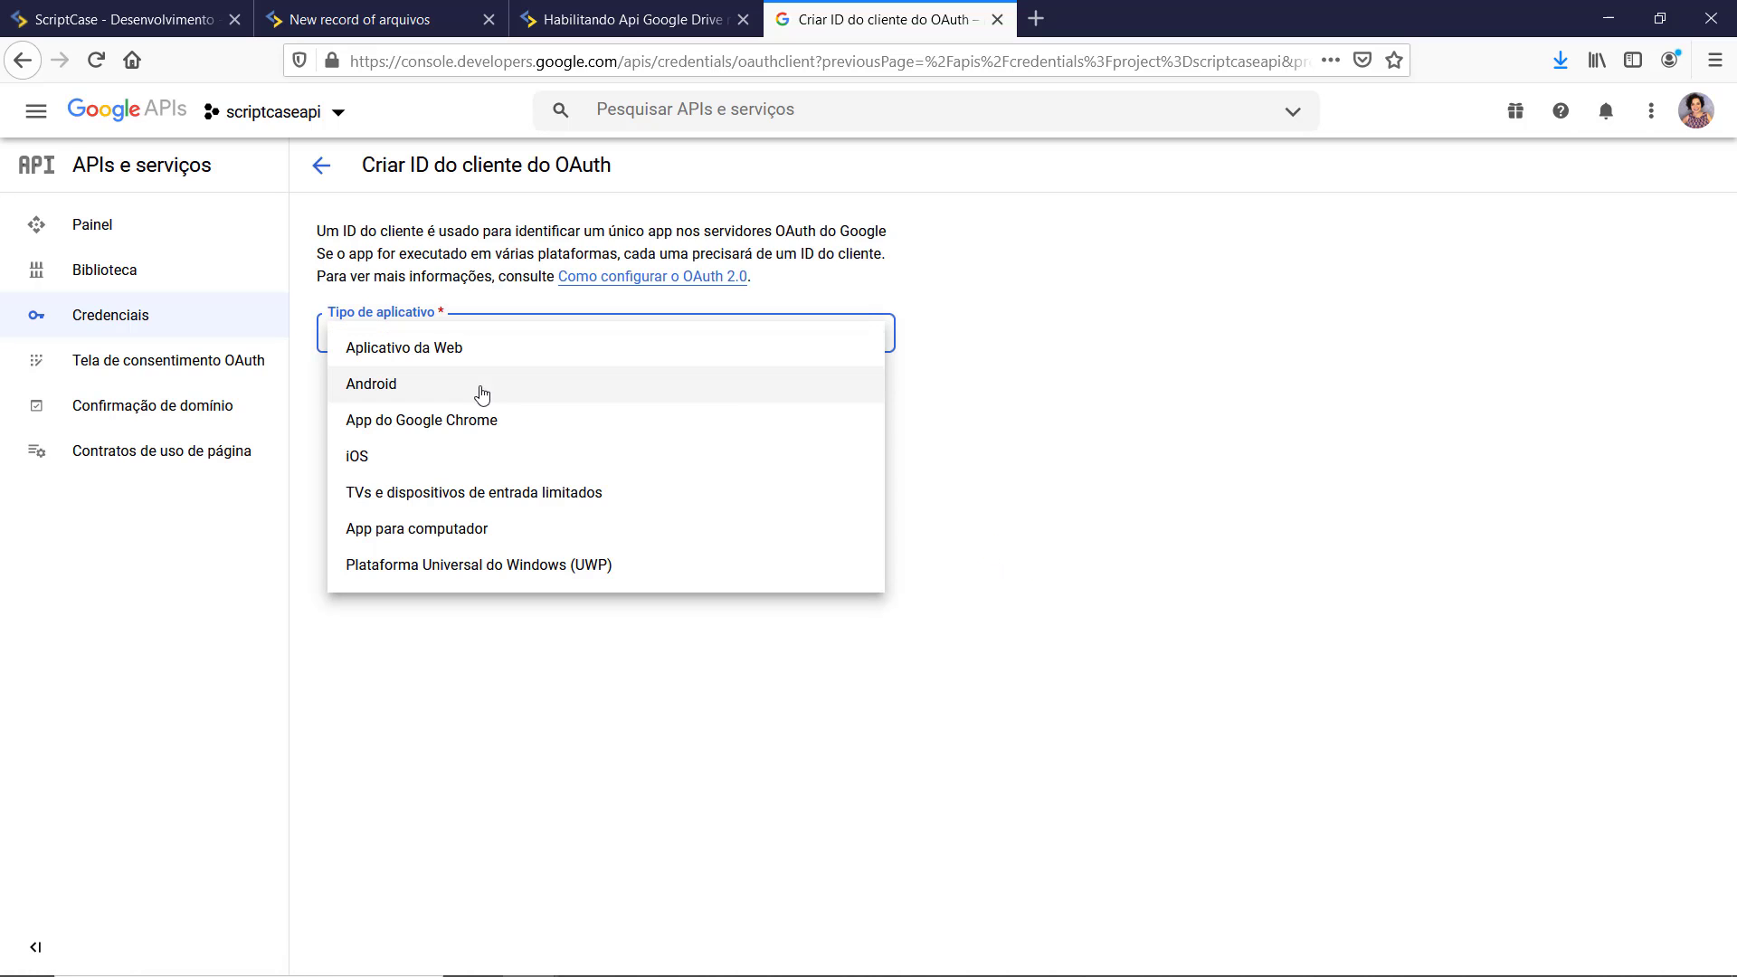
{"action": "left_click", "coordinate": [435, 538]}
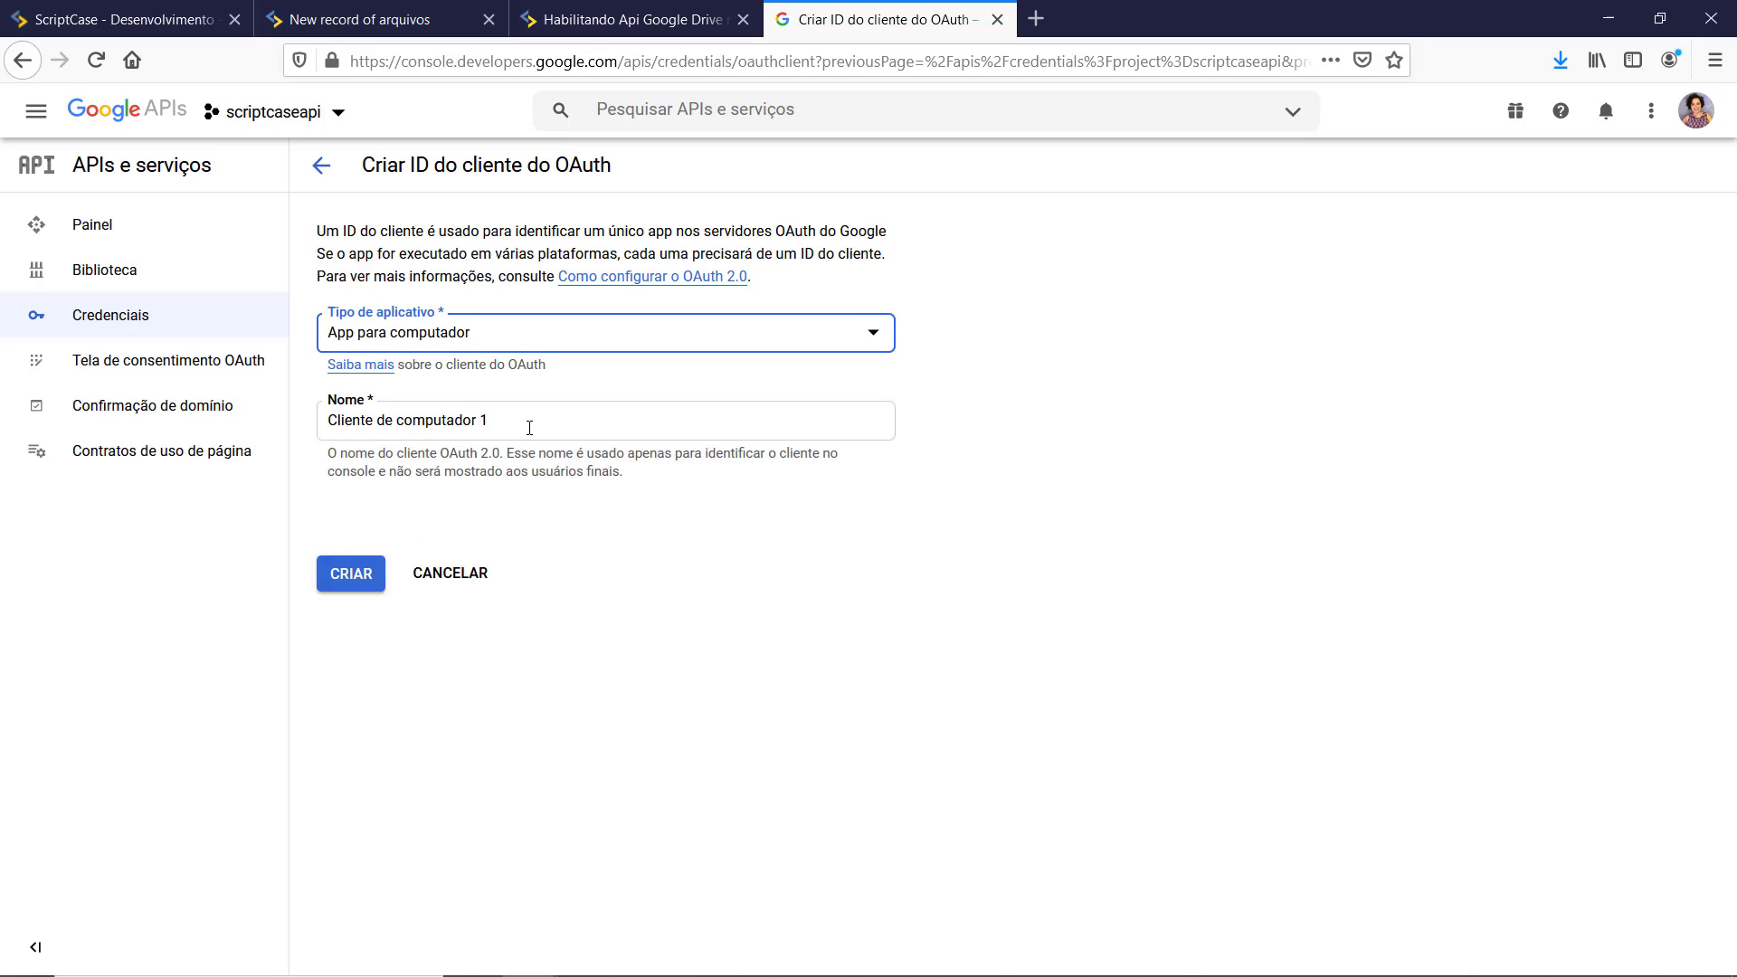
{"action": "left_click", "coordinate": [360, 565]}
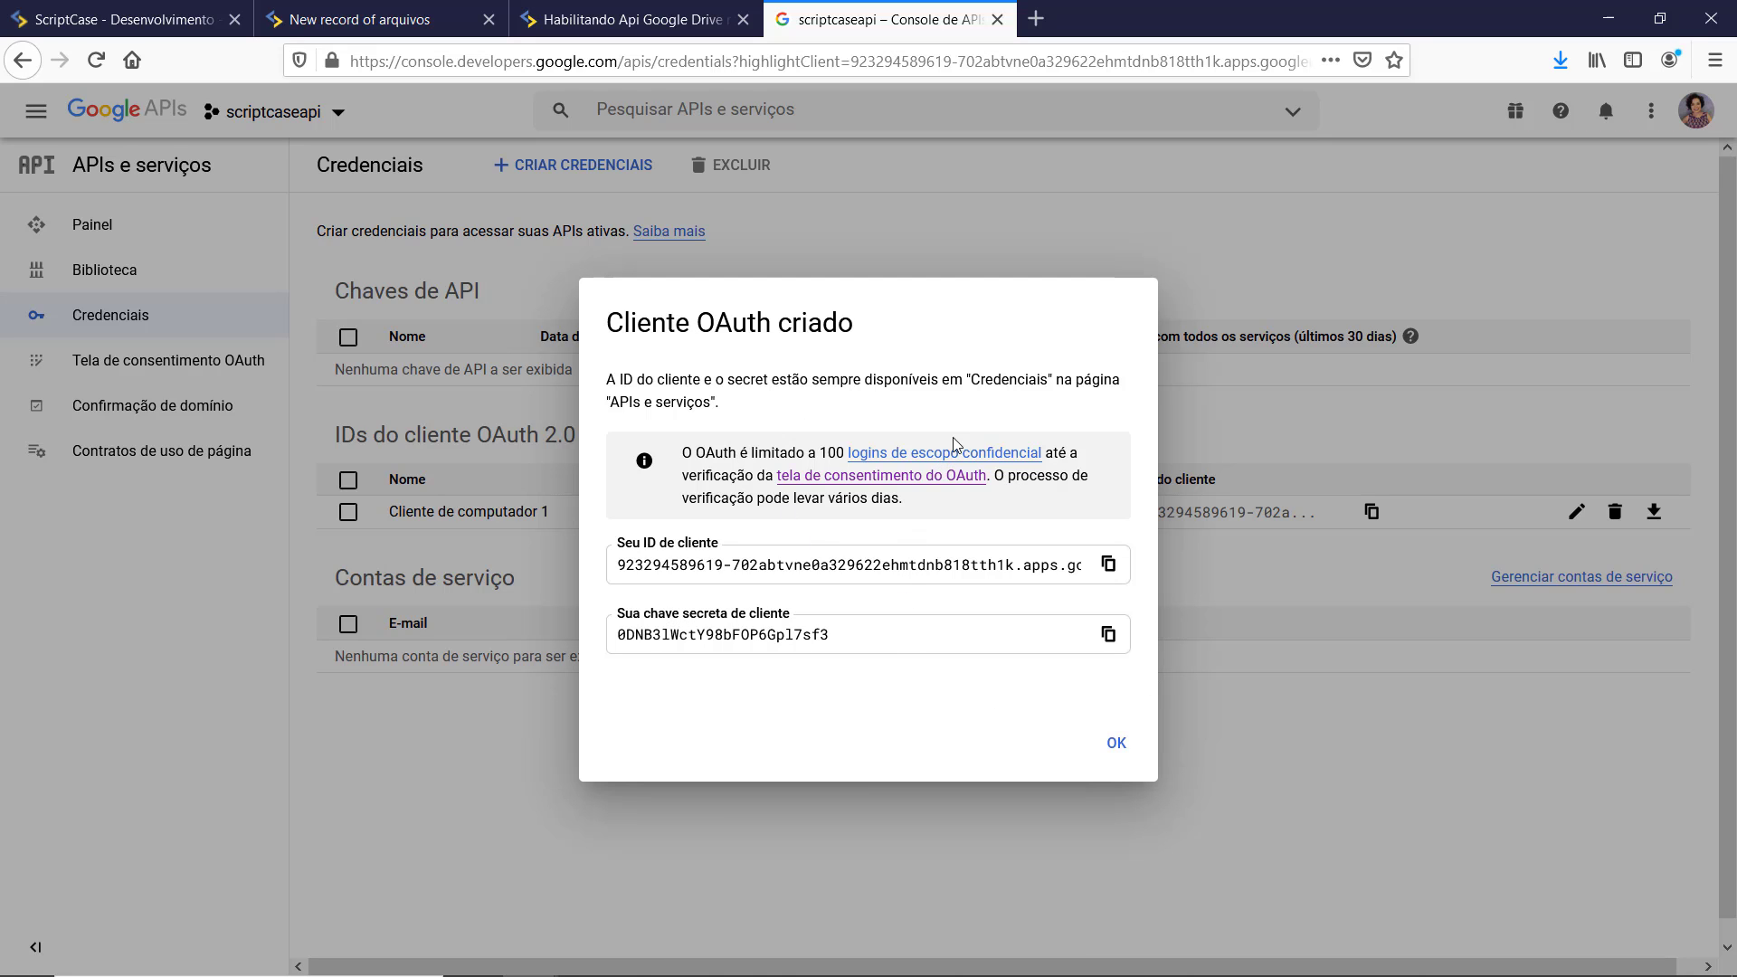
Step: Download the OAuth client's JSON secret file and open it in Notepad
{"action": "left_click", "coordinate": [1124, 756]}
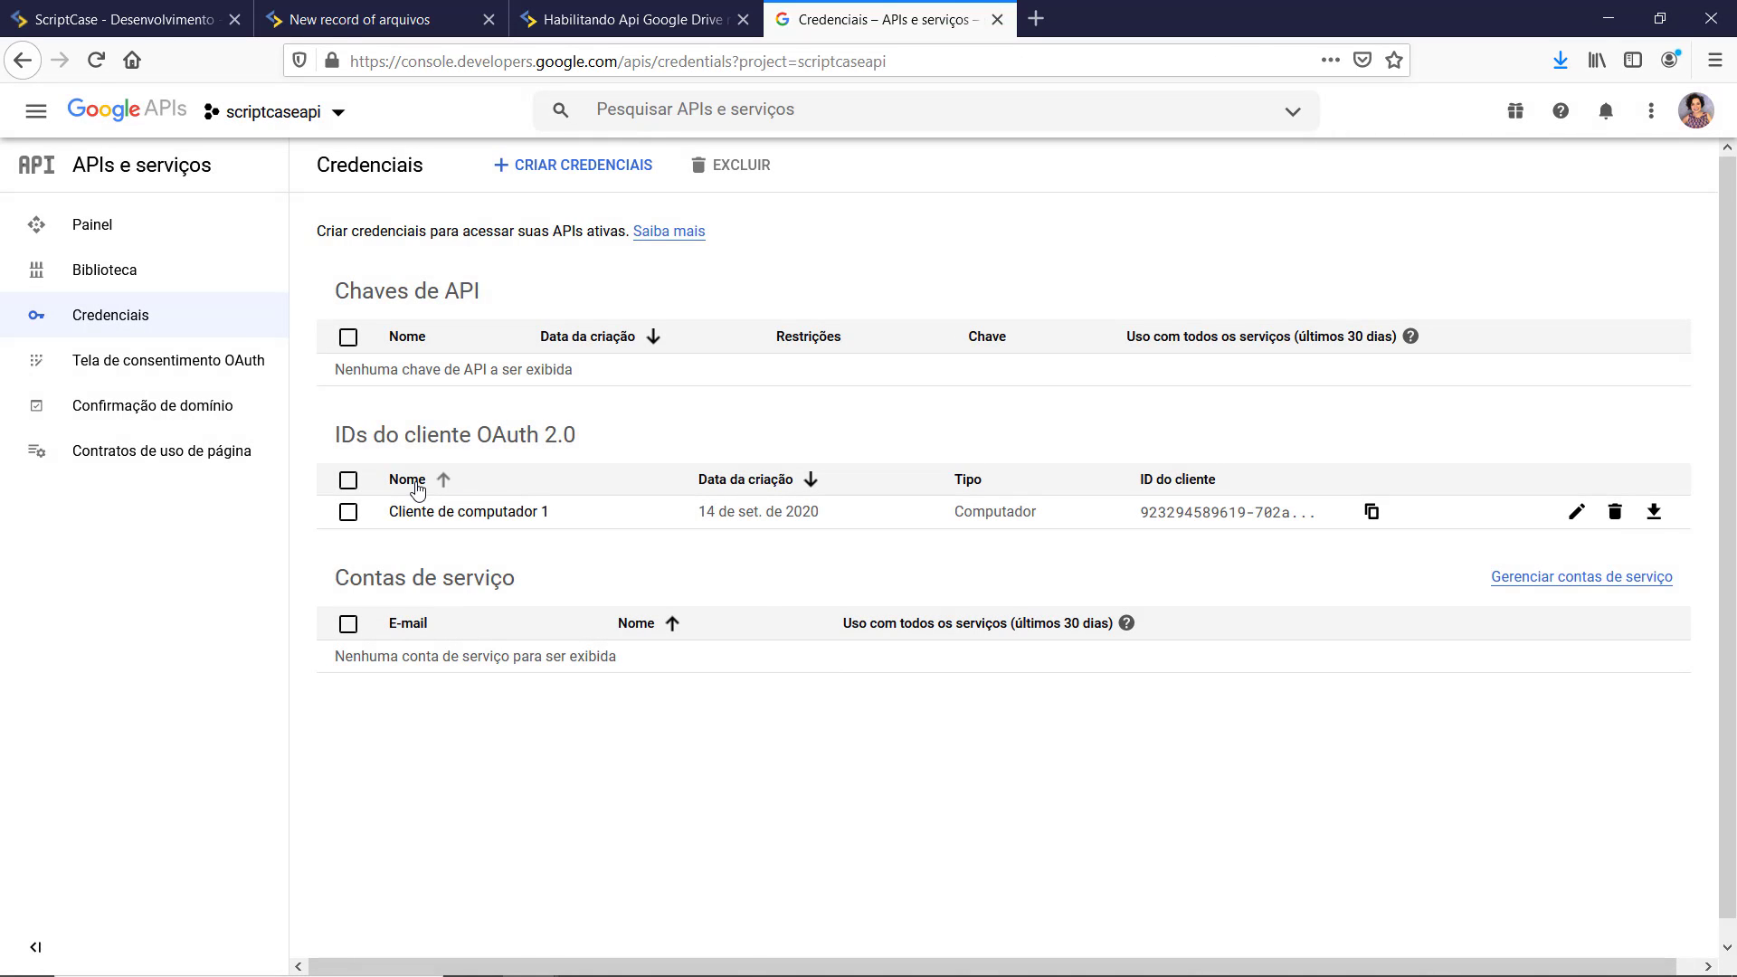
{"action": "left_click", "coordinate": [1655, 520]}
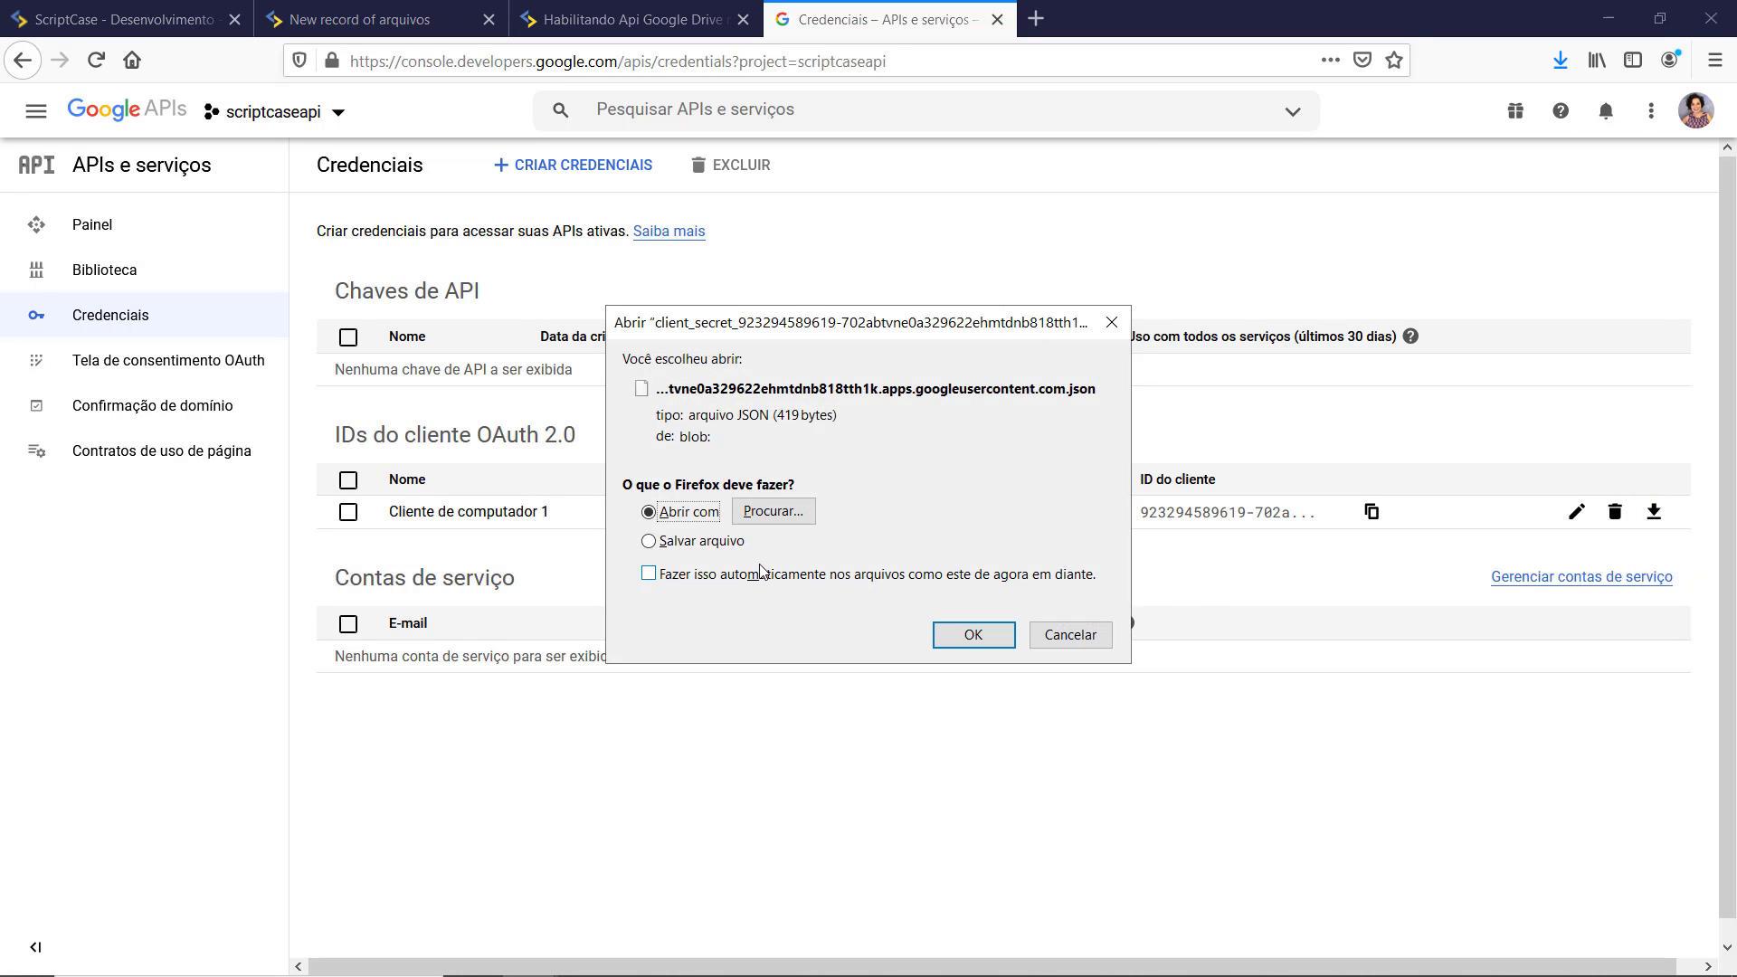
{"action": "left_click", "coordinate": [774, 512]}
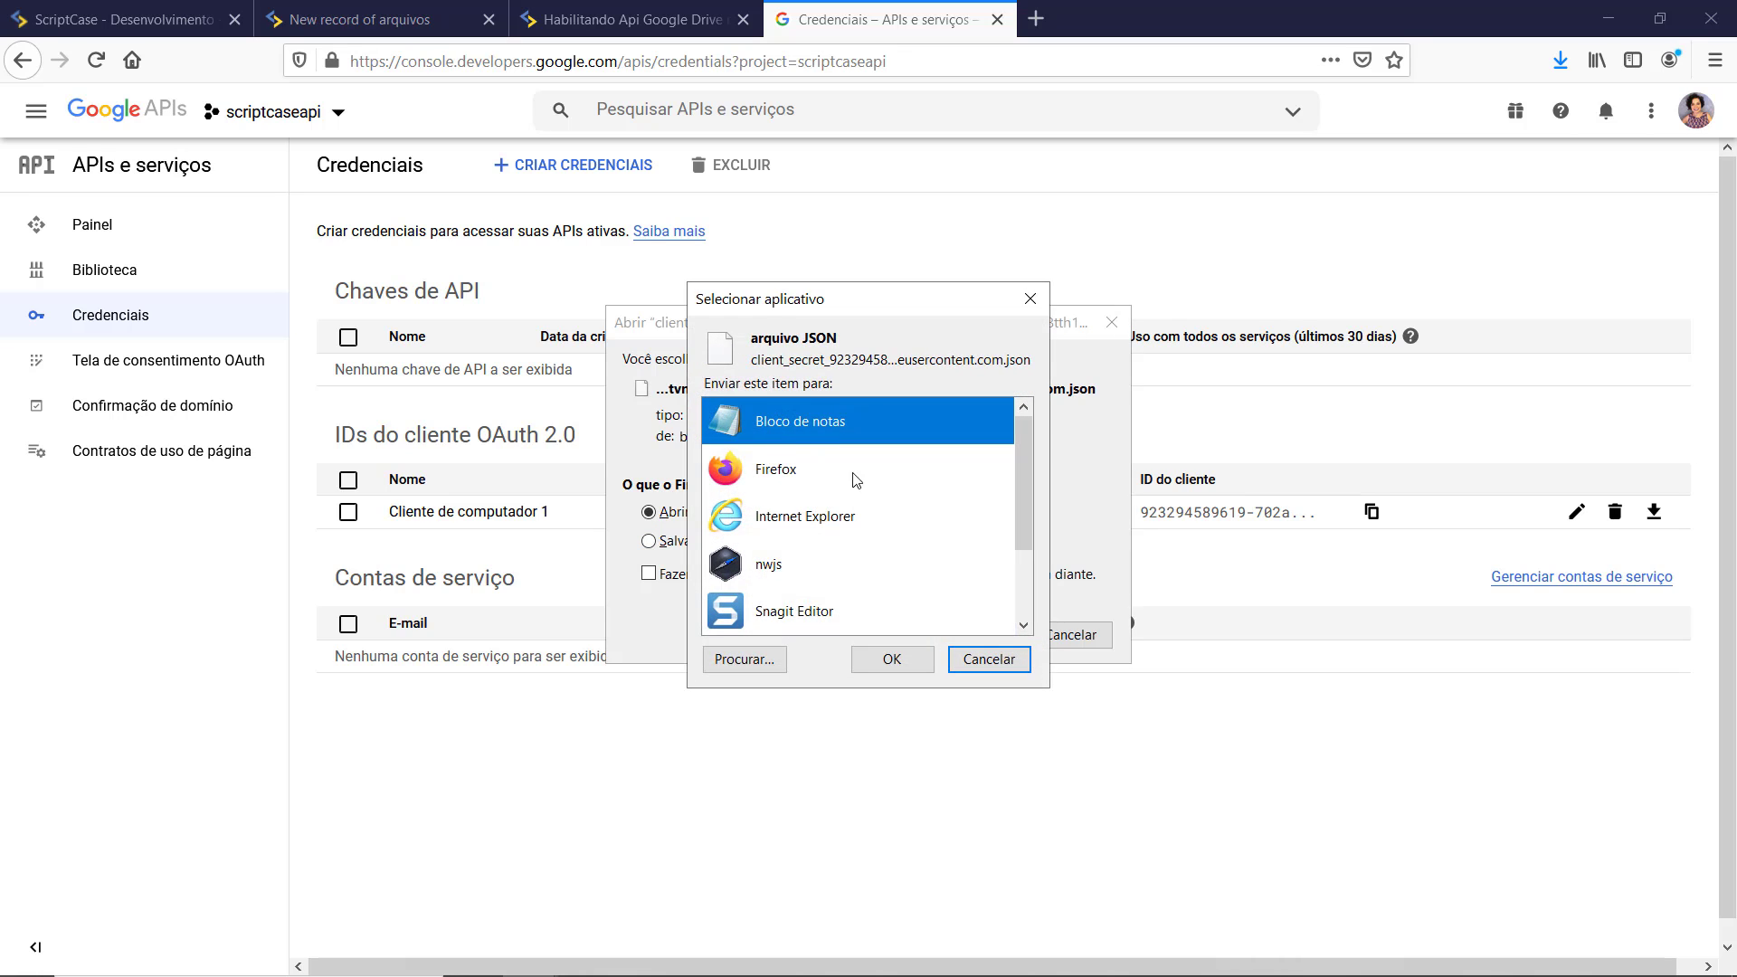
{"action": "left_click", "coordinate": [887, 631]}
{"action": "left_click", "coordinate": [811, 442]}
{"action": "left_click", "coordinate": [891, 659]}
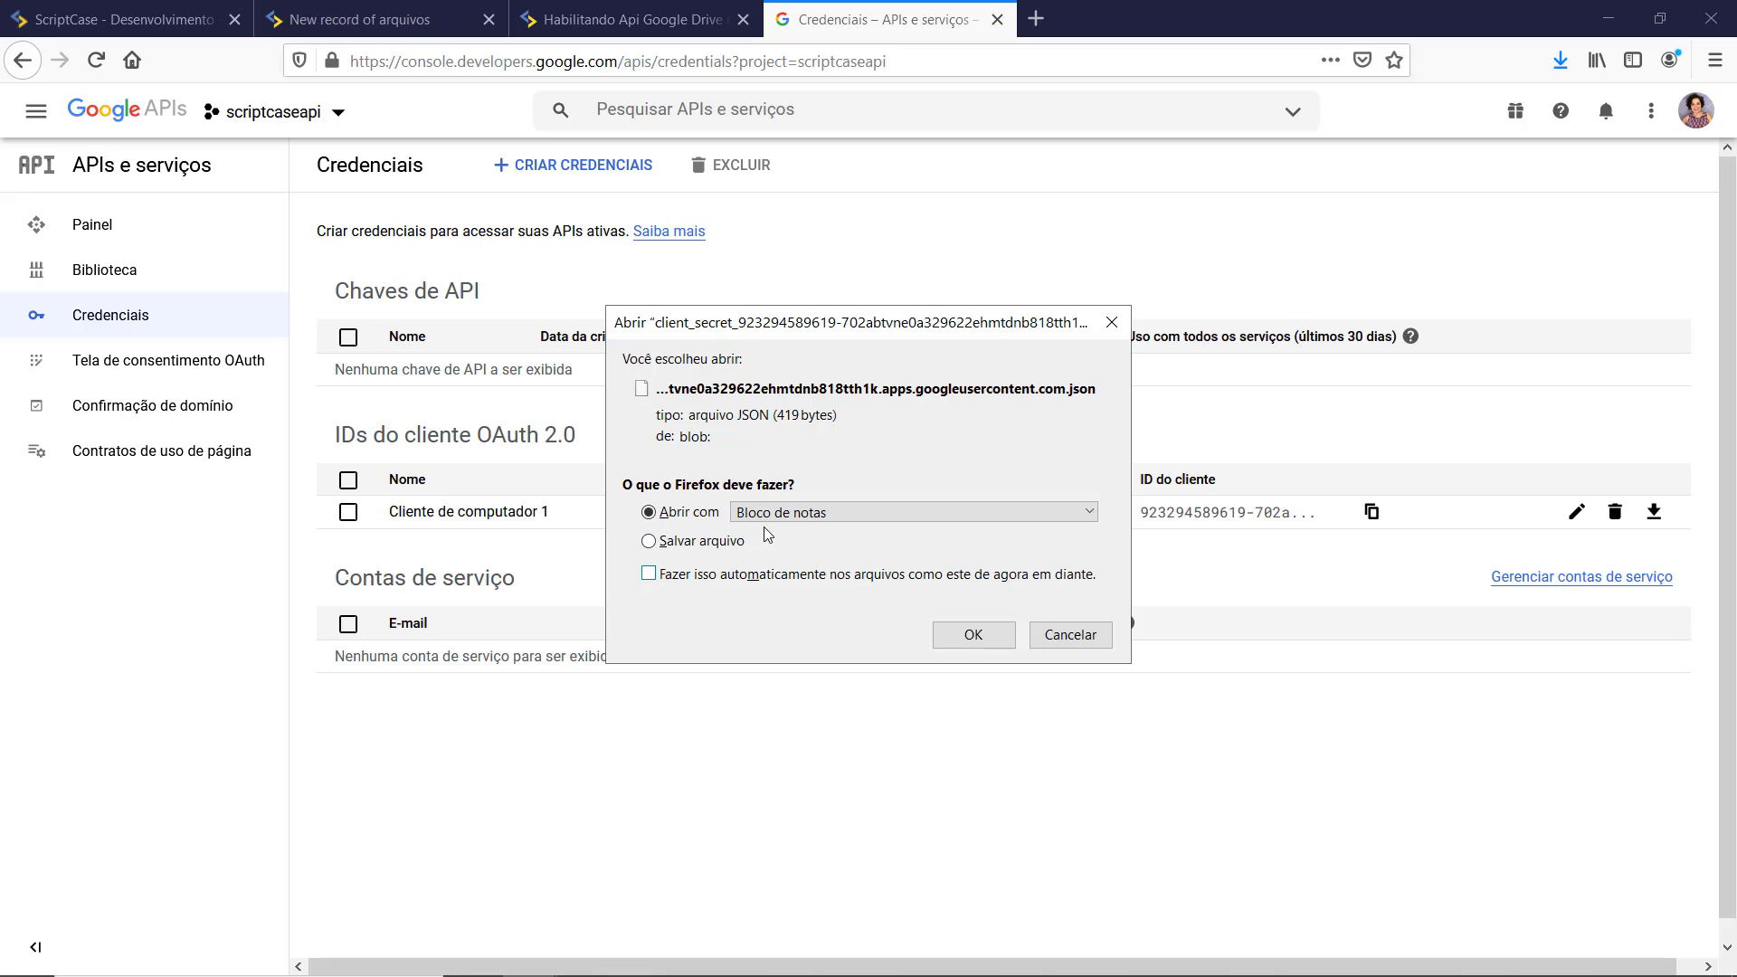
{"action": "left_click", "coordinate": [961, 639]}
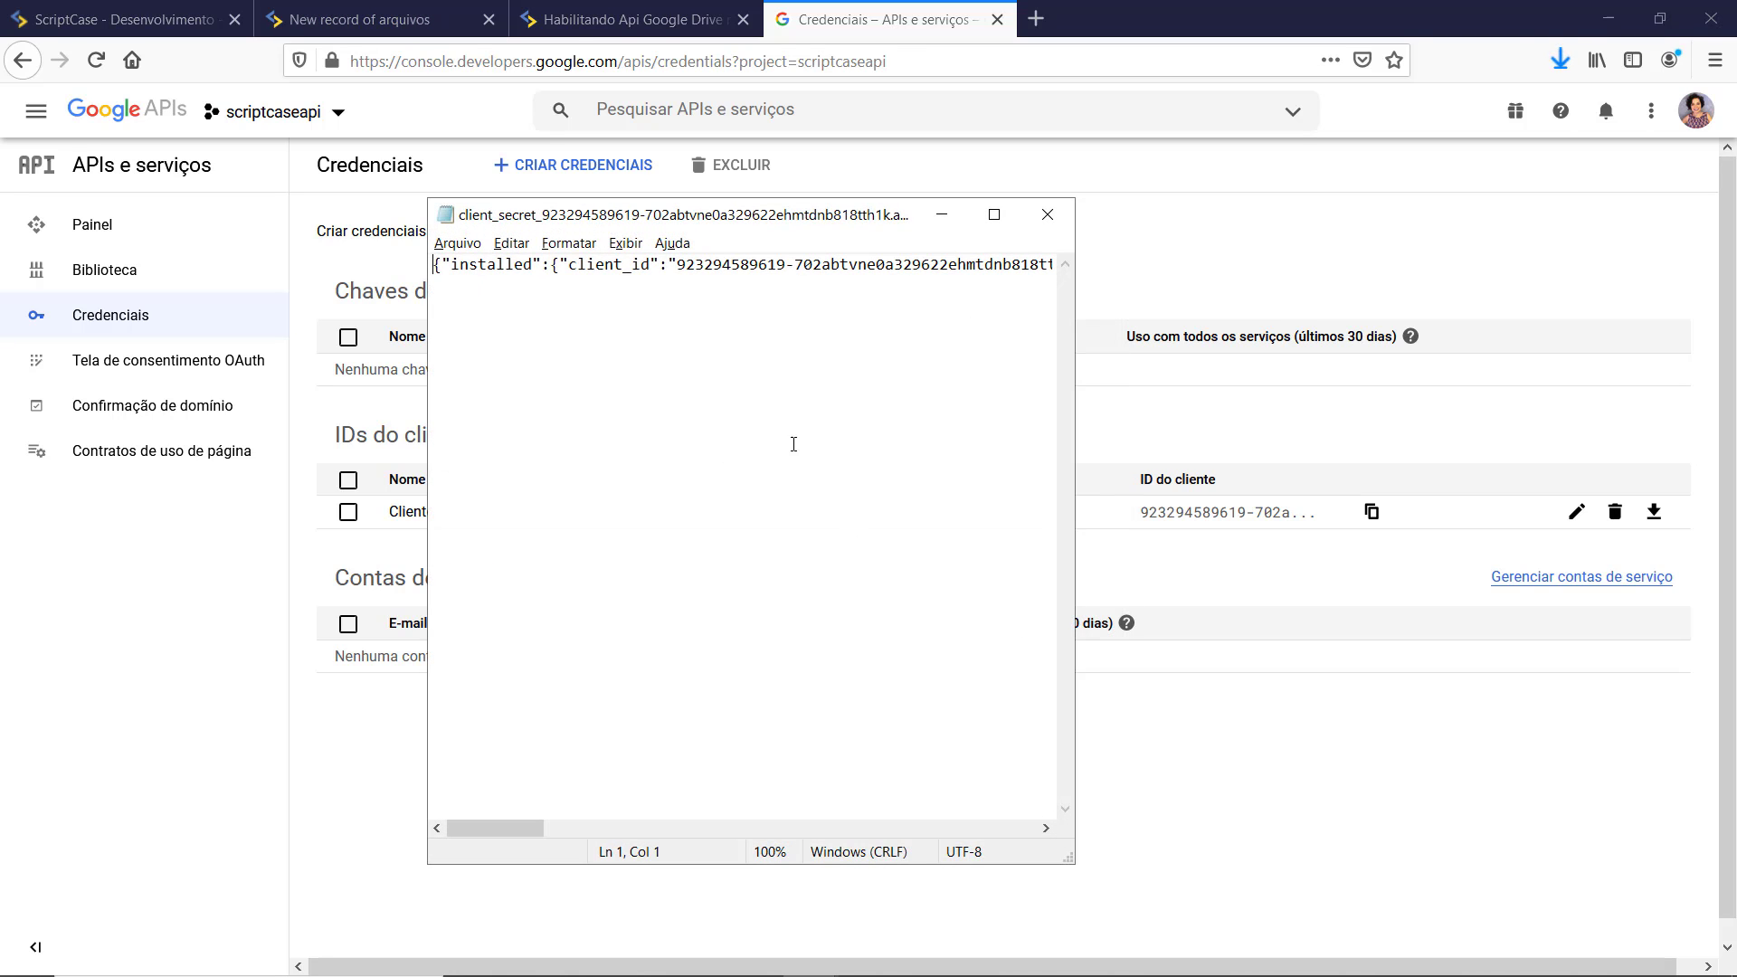
Step: Select all the client_secret JSON text and return to the ScriptCase API profile dialog
{"action": "left_click_drag", "start_coordinate": [520, 829], "coordinate": [686, 644]}
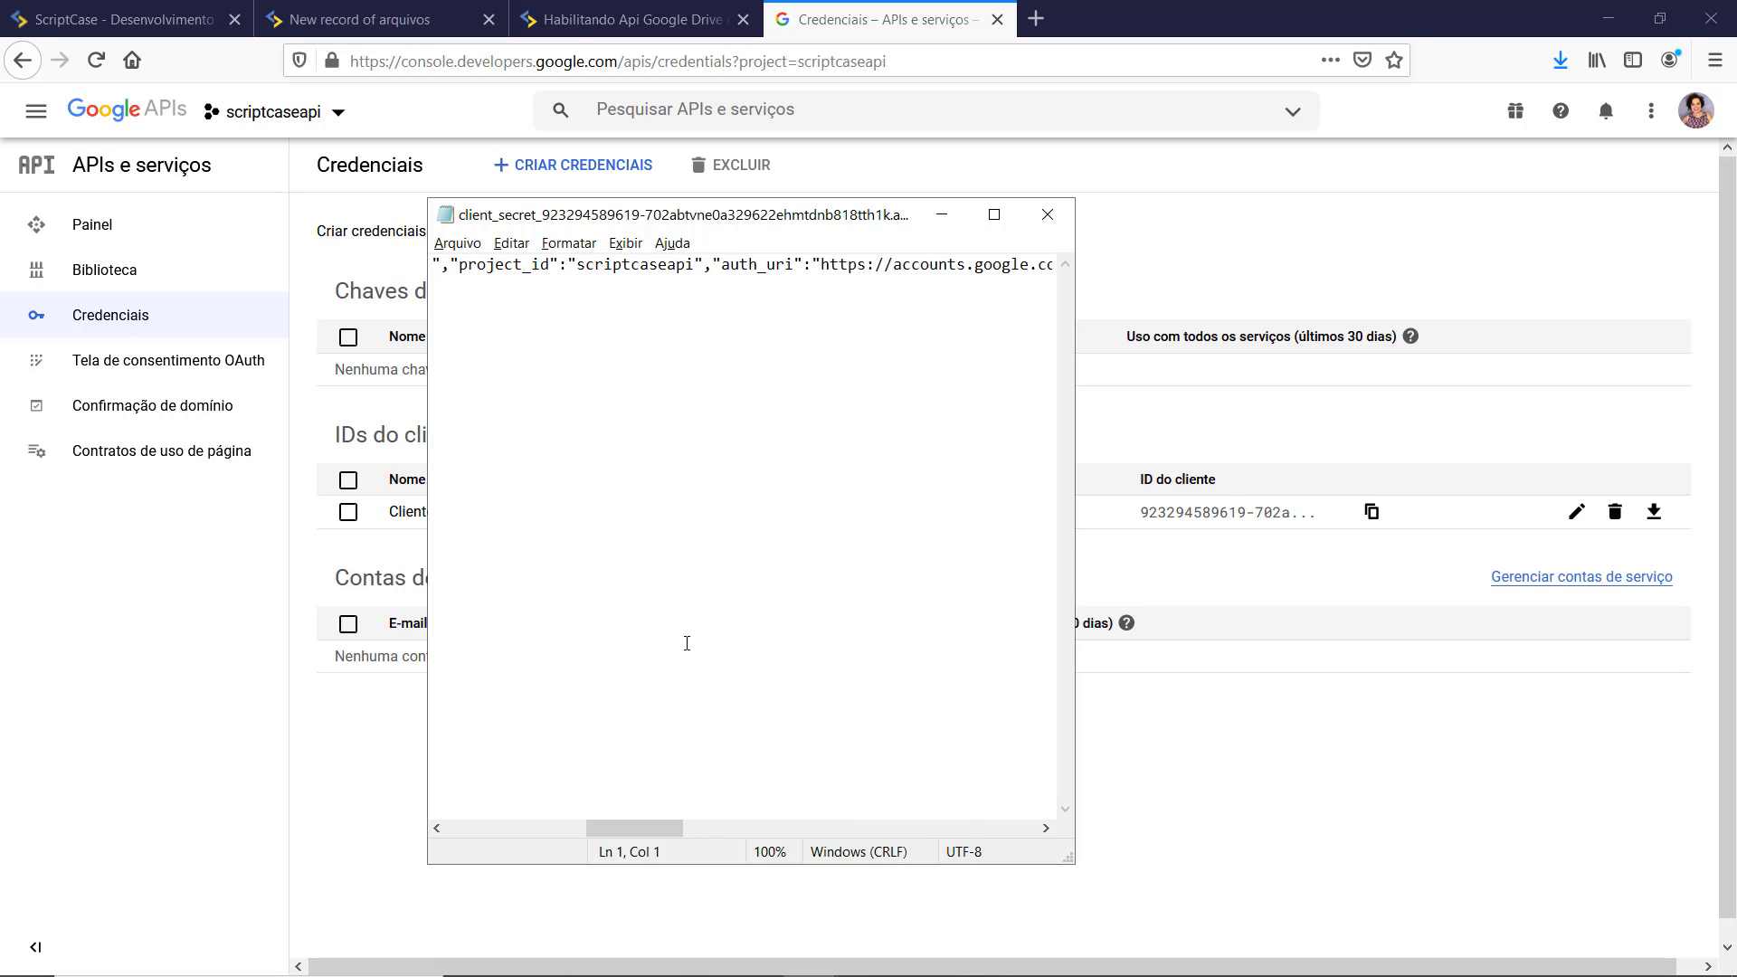
{"action": "key", "text": "ctrl+a"}
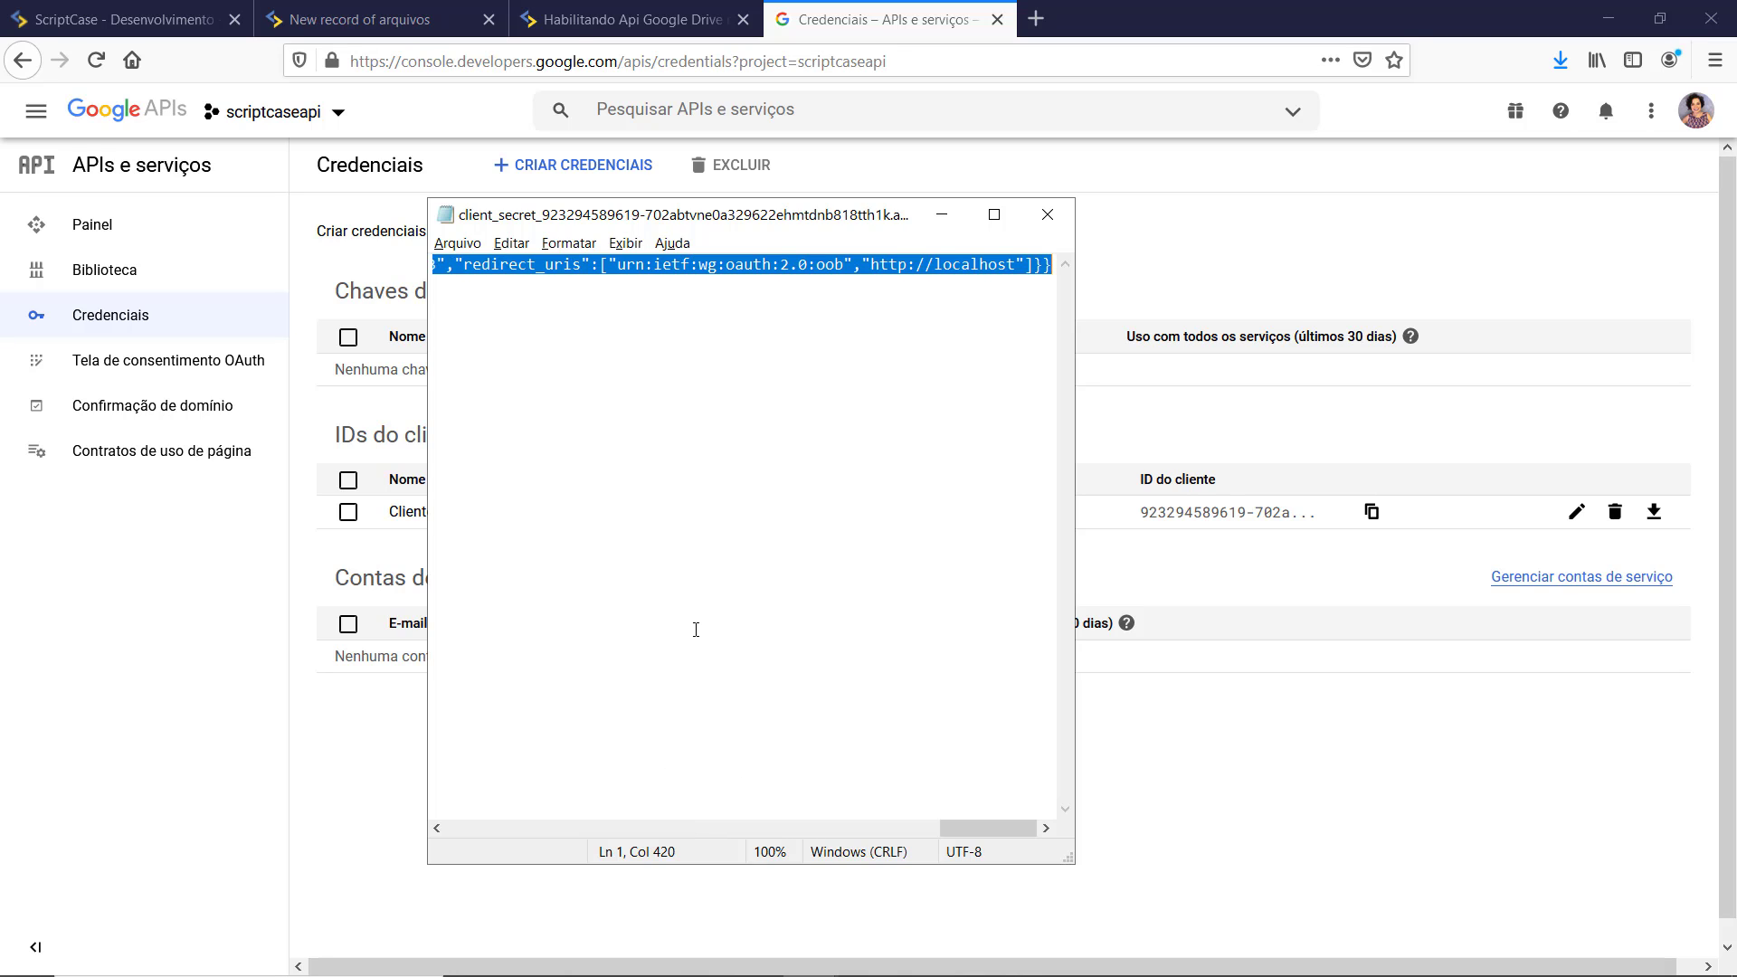
{"action": "left_click", "coordinate": [150, 20]}
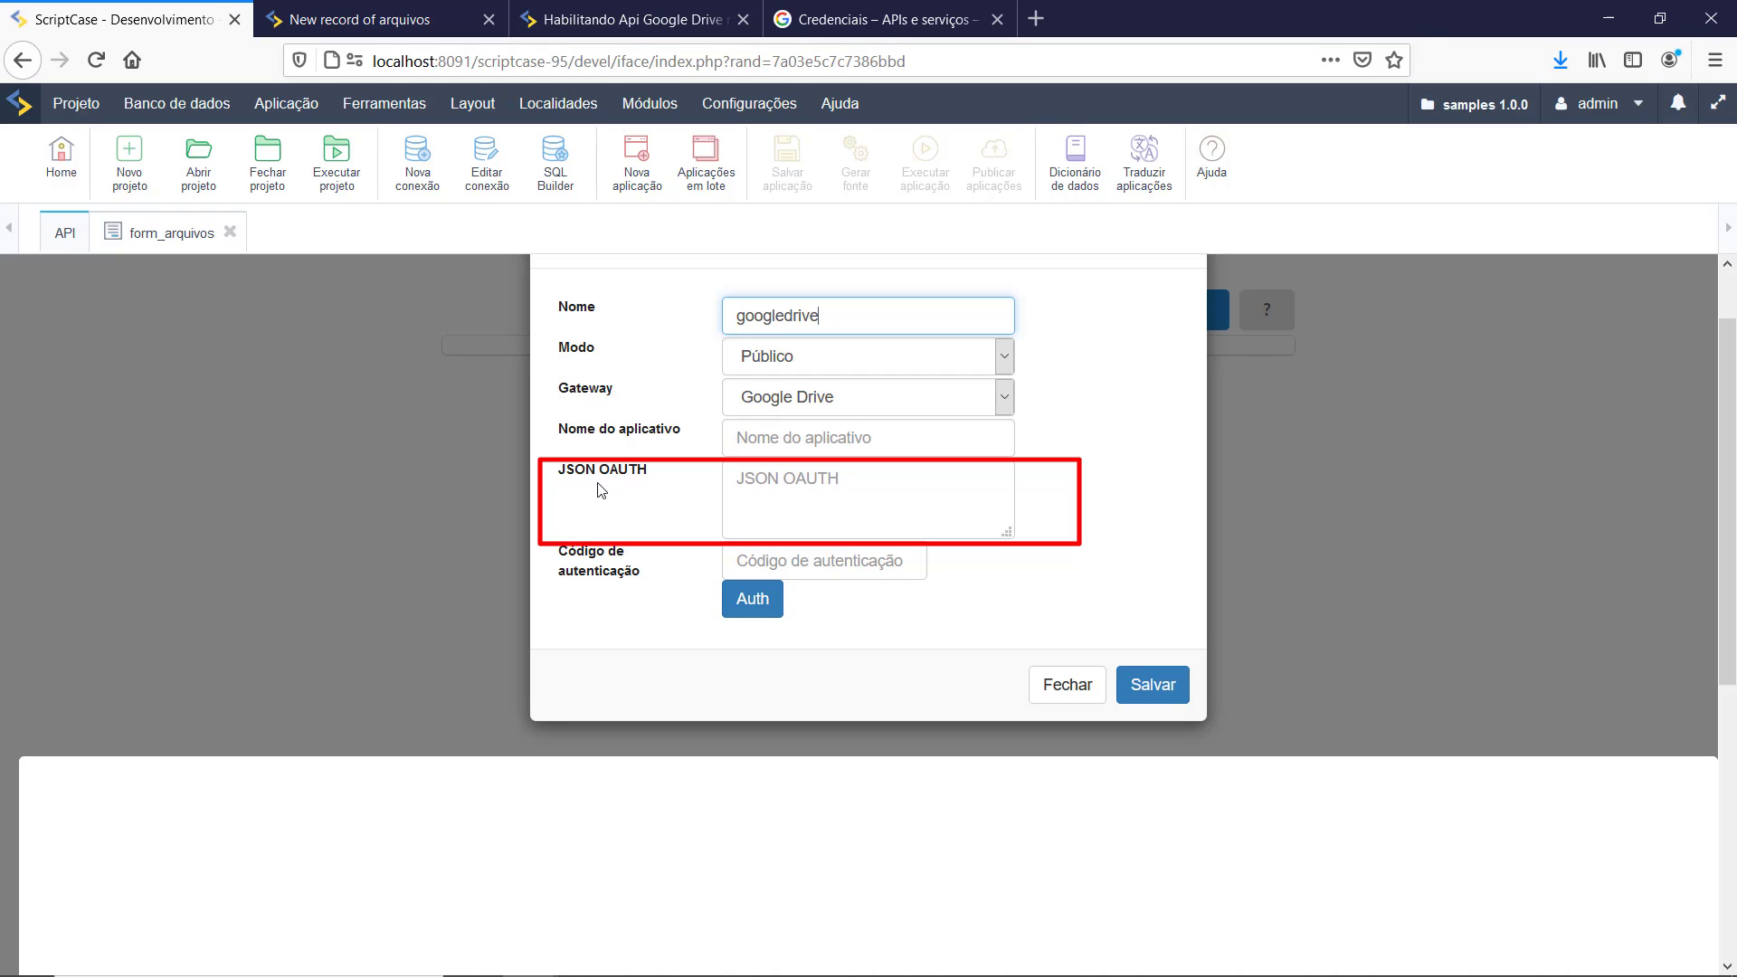
Step: Paste the OAuth JSON into JSON OAUTH, set Nome do aplicativo to scriptcaseapi, and click Auth
{"action": "left_click", "coordinate": [796, 494]}
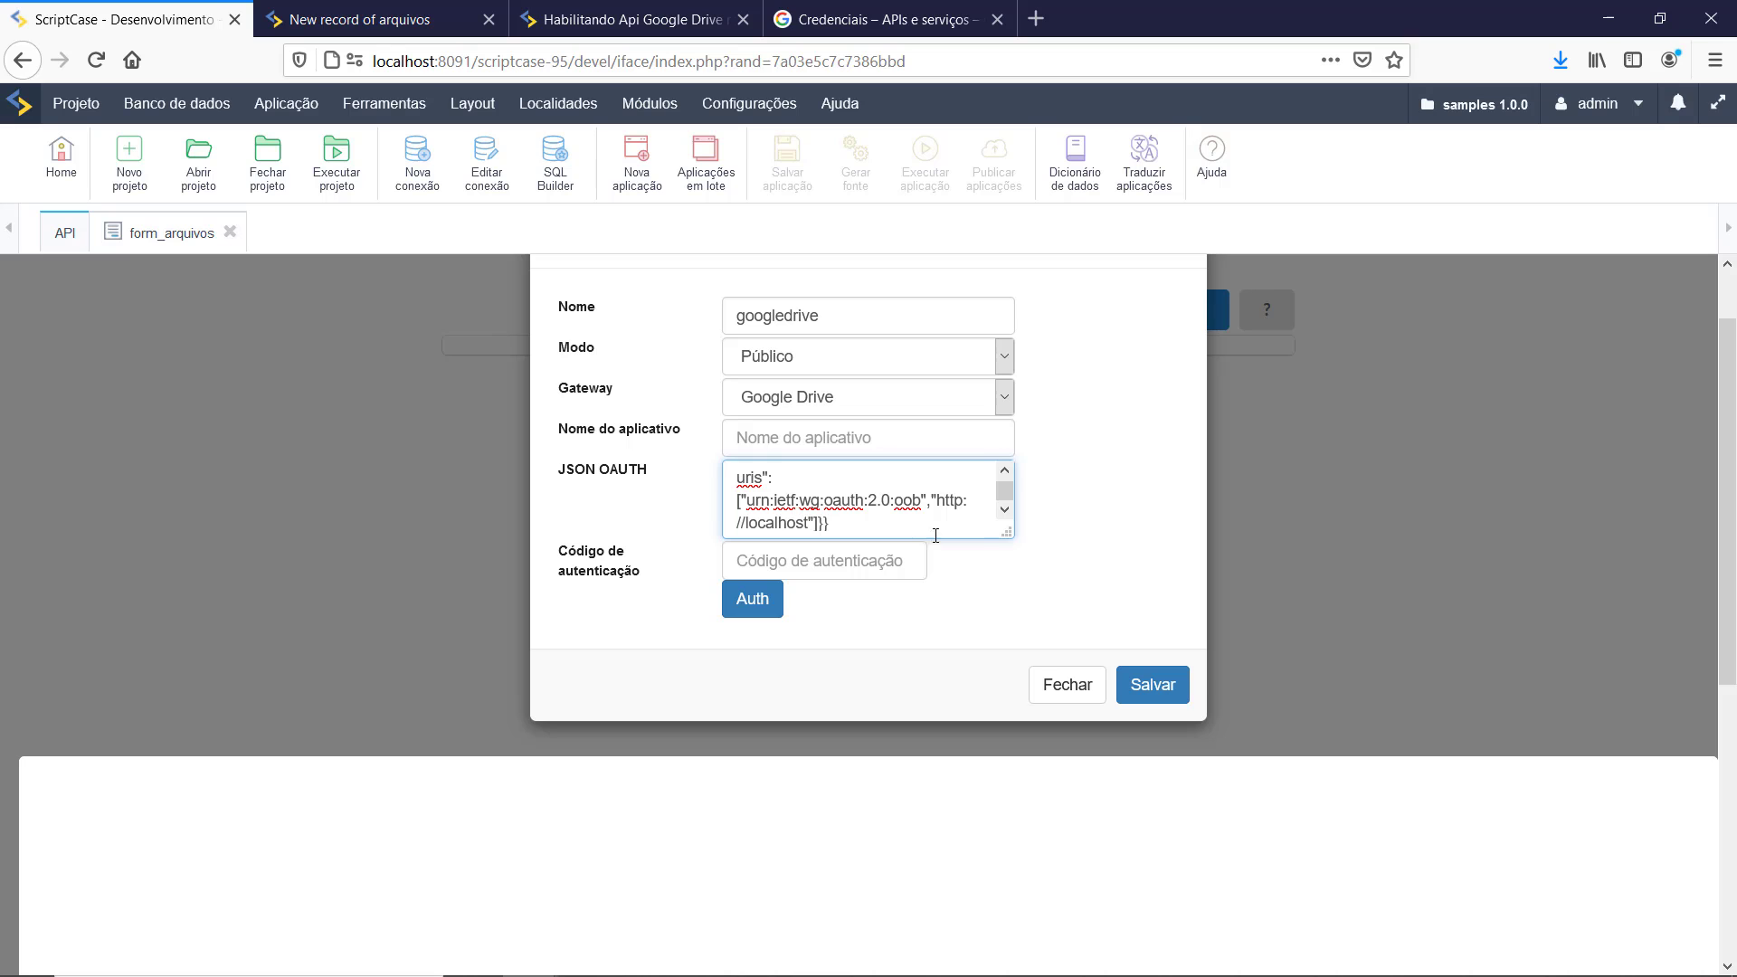
{"action": "left_click_drag", "start_coordinate": [1006, 533], "coordinate": [1100, 773]}
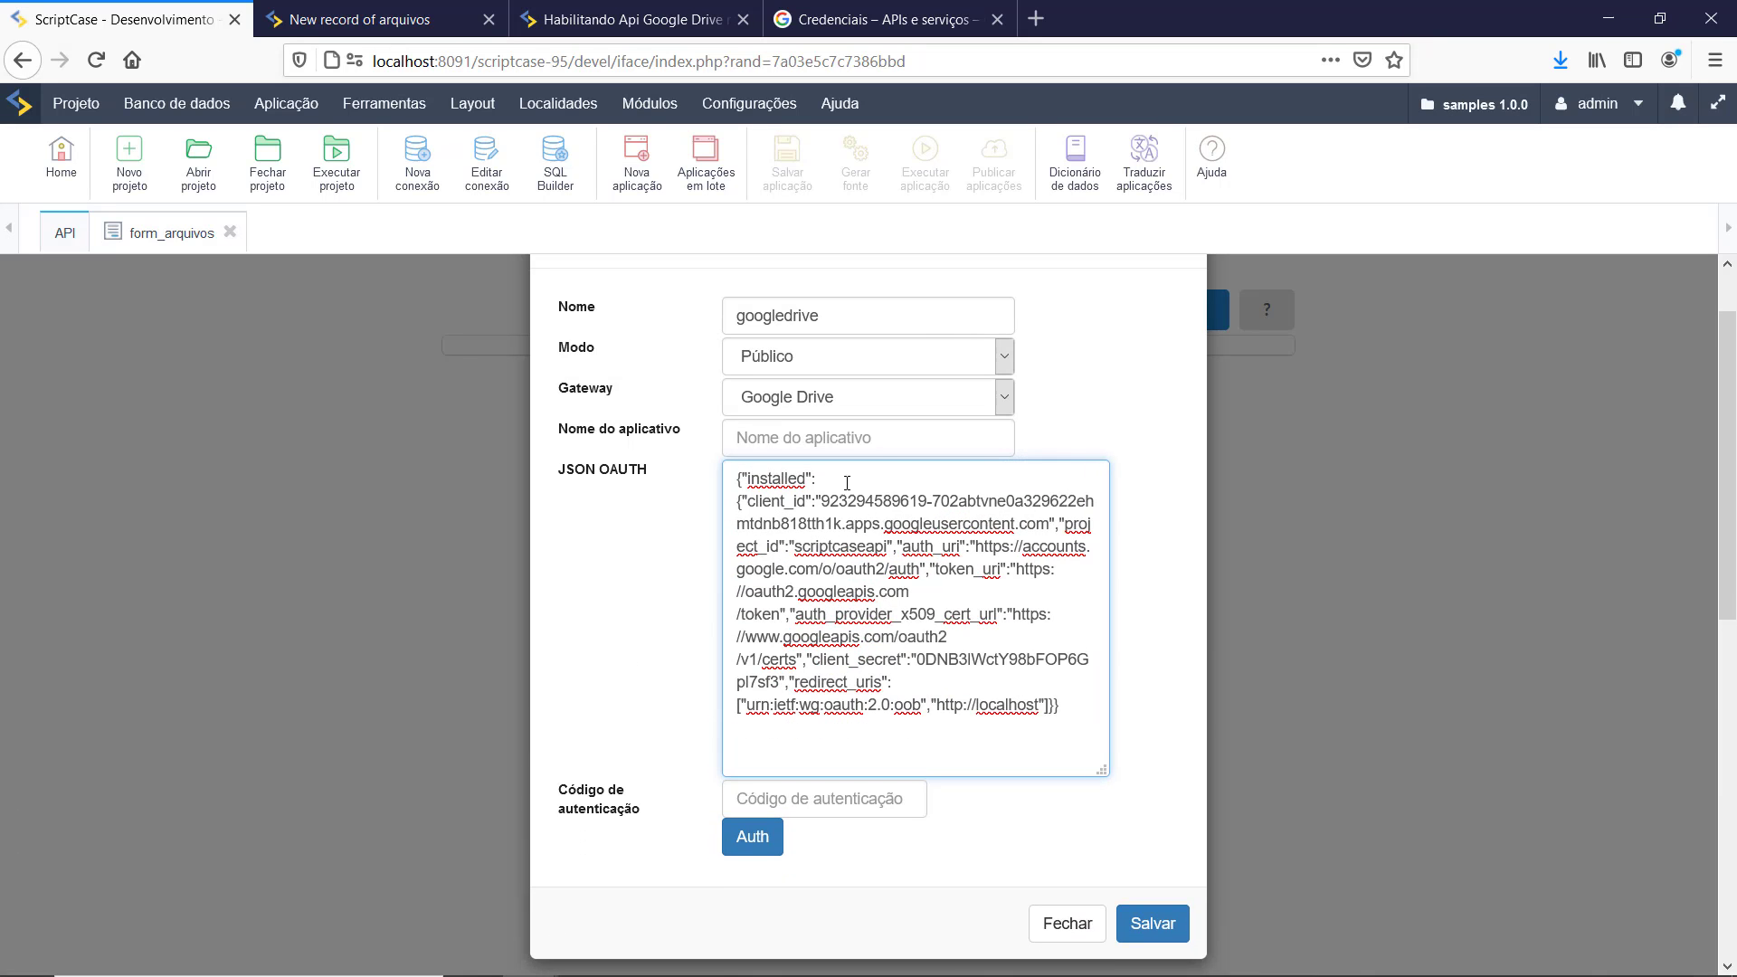
{"action": "left_click", "coordinate": [825, 442]}
{"action": "type", "text": "scrip"}
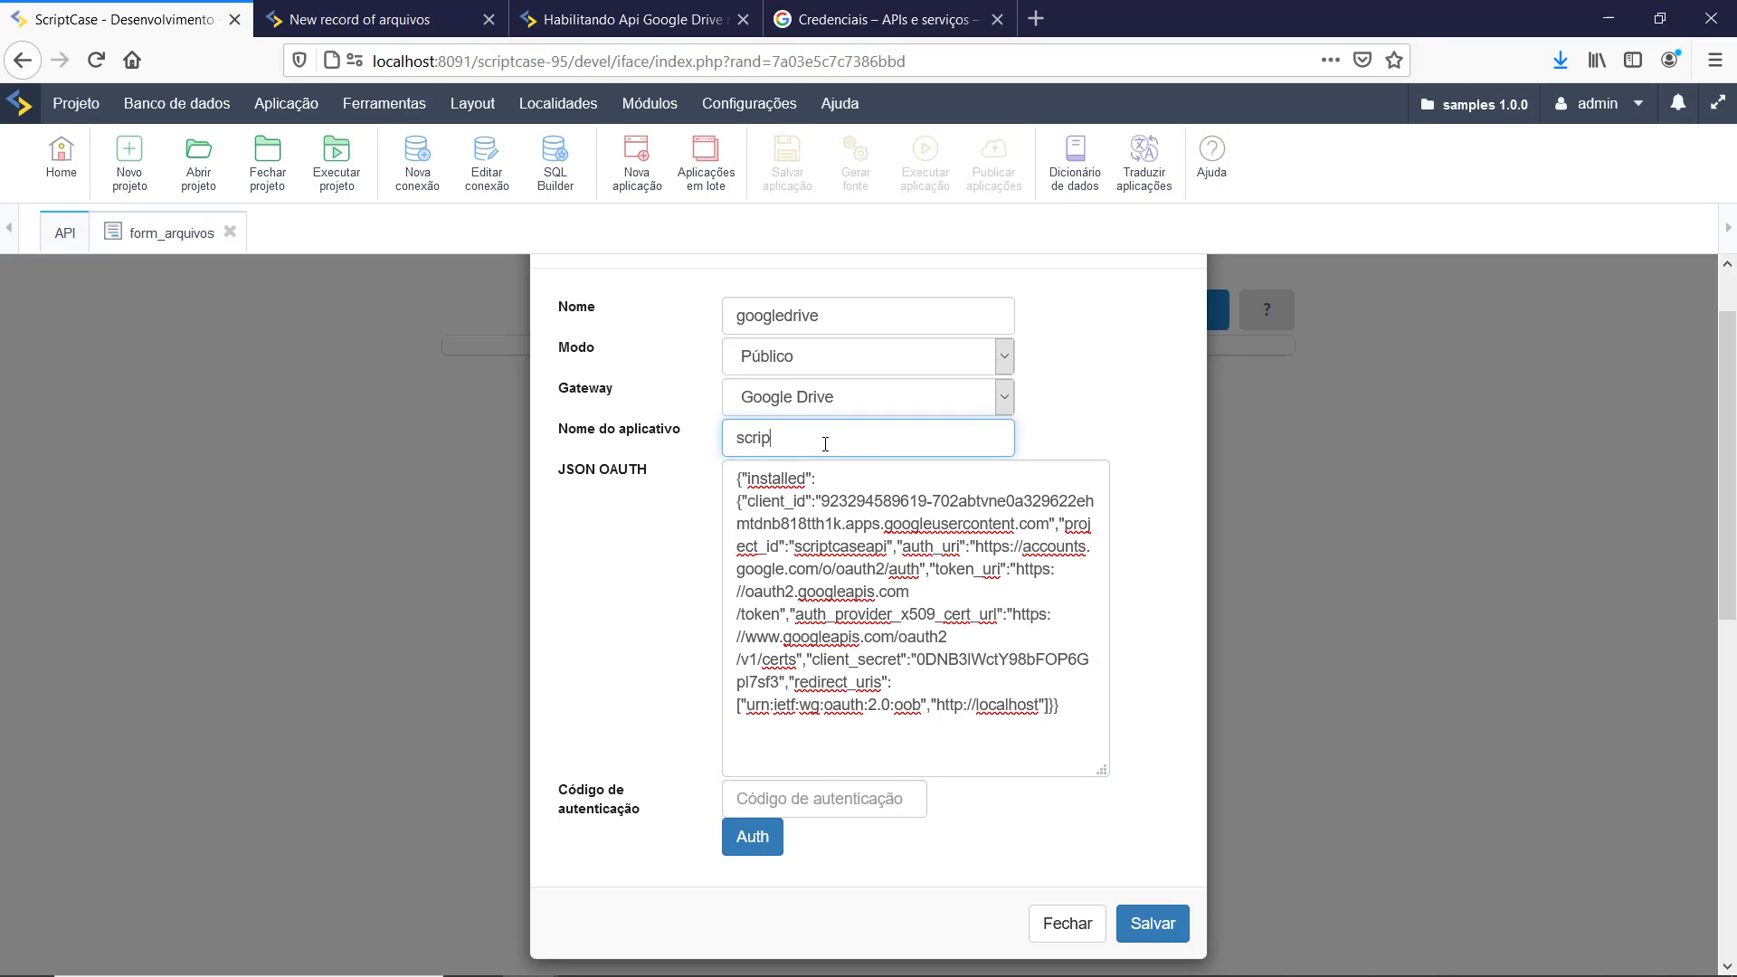
{"action": "type", "text": "tcaseapi"}
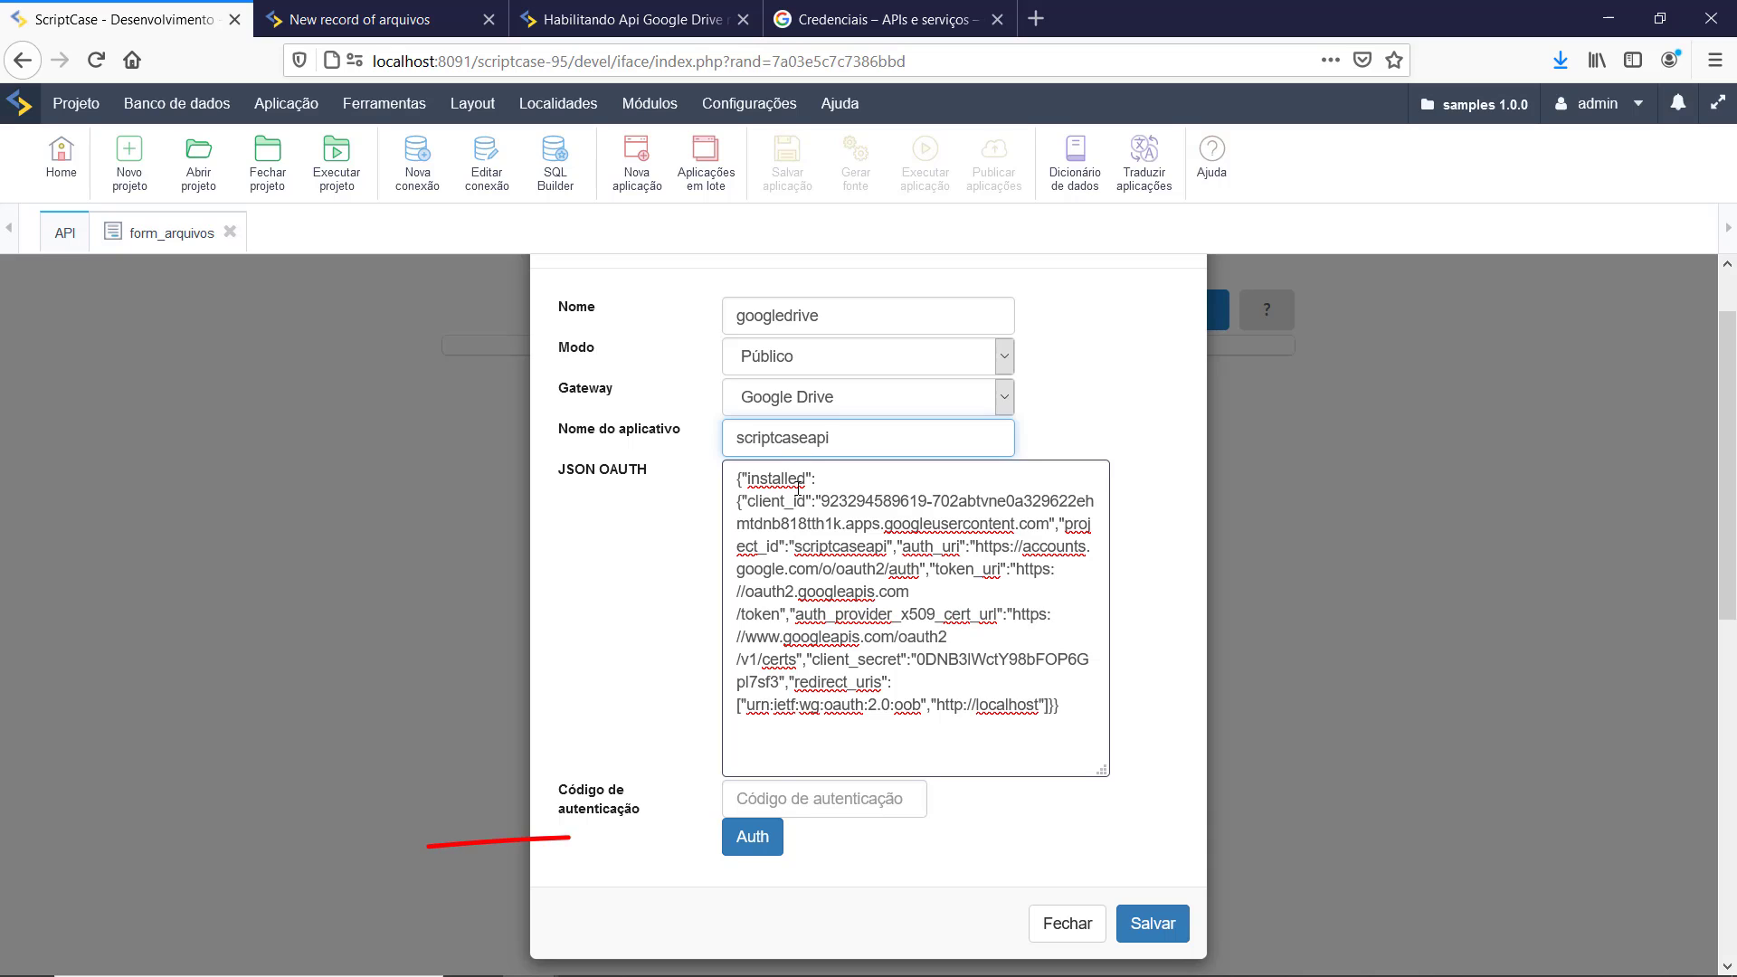
{"action": "left_click", "coordinate": [747, 854]}
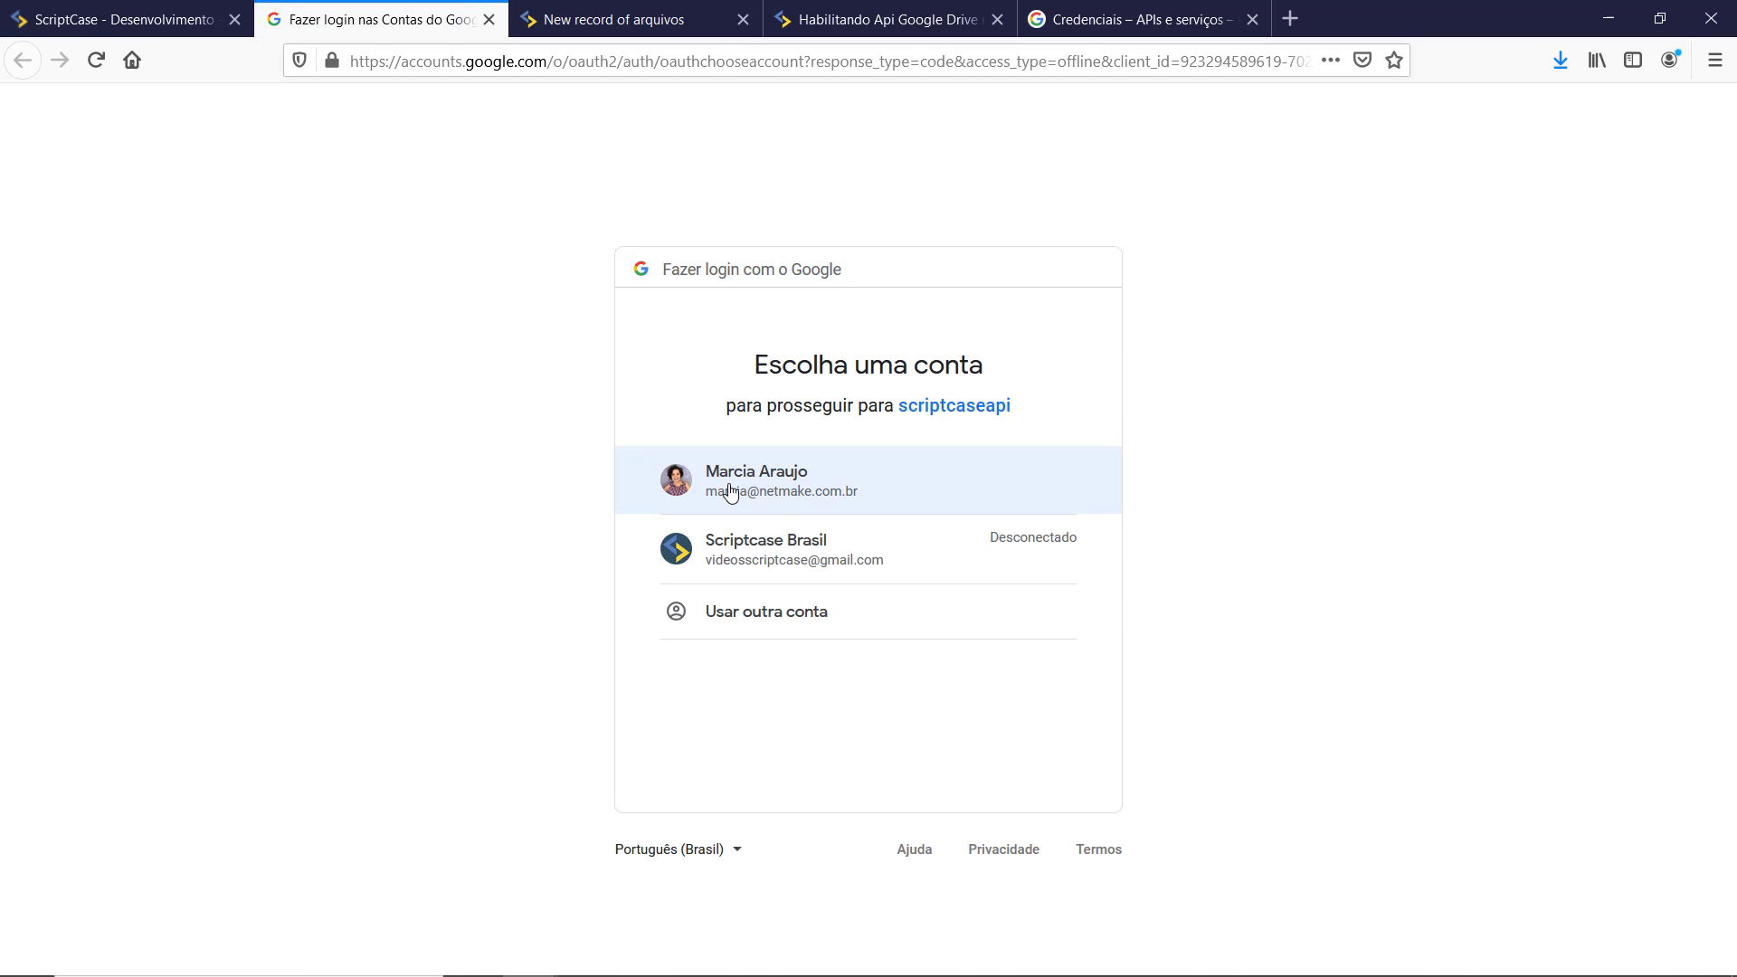
Step: Choose the Google account, allow scriptcaseapi Drive access, and copy the returned authorization code
{"action": "left_click", "coordinate": [714, 484]}
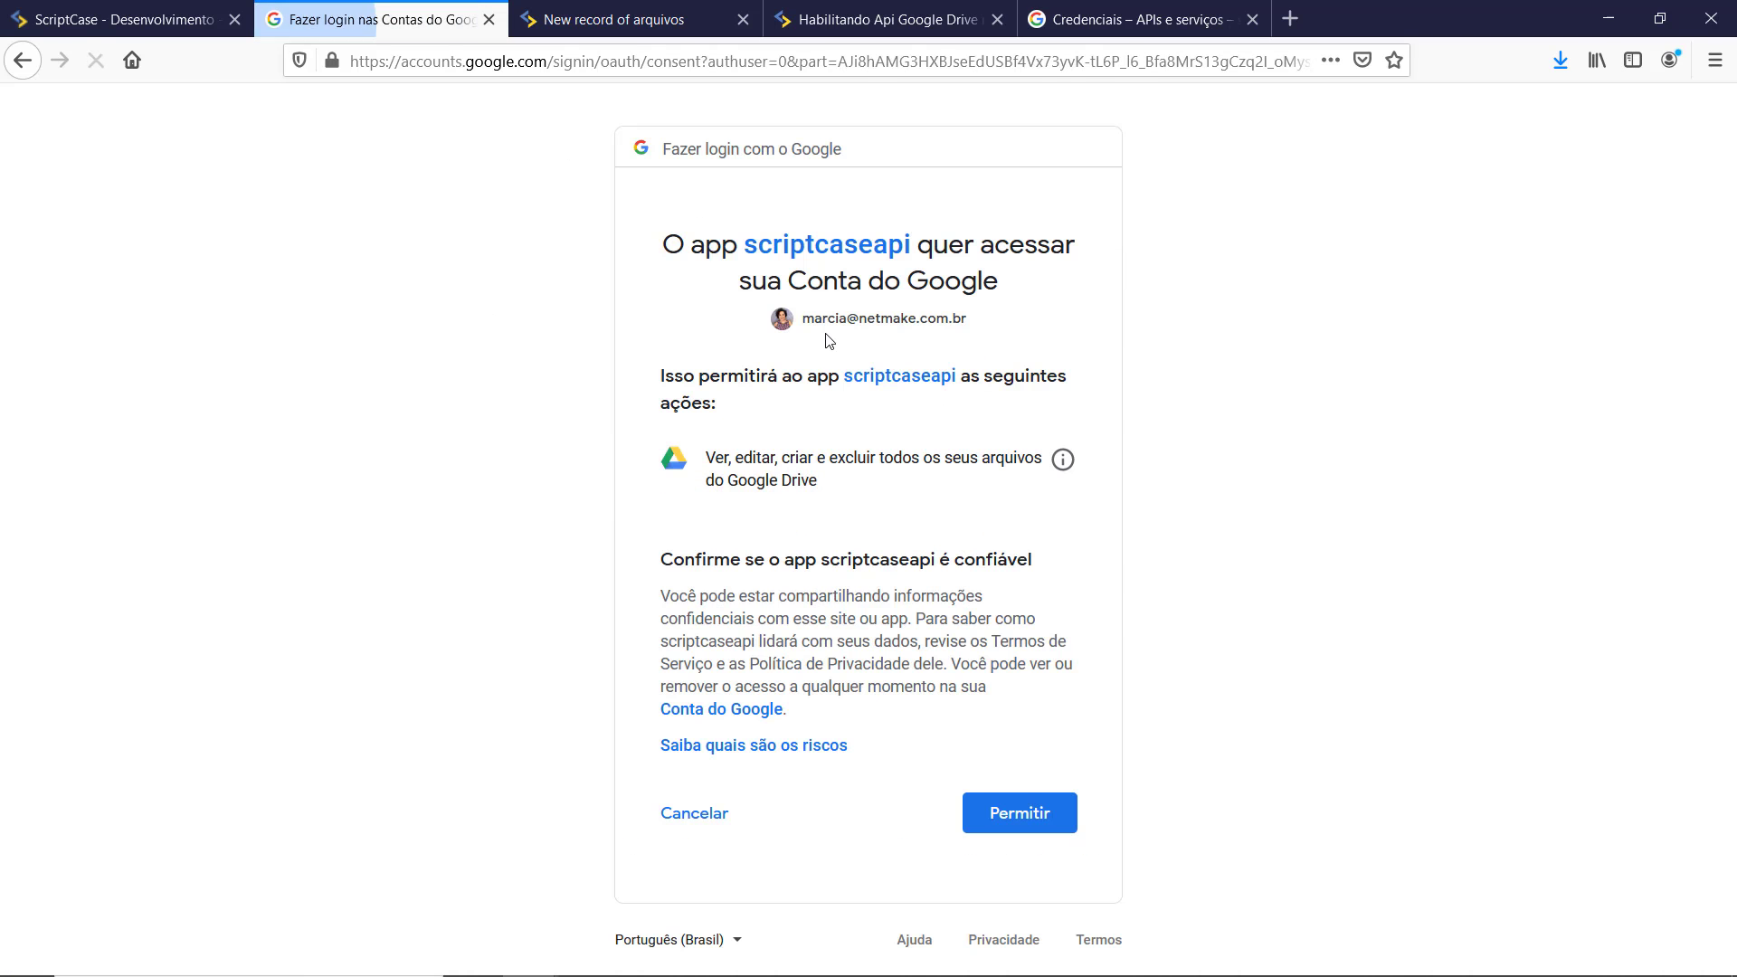
{"action": "left_click", "coordinate": [999, 828]}
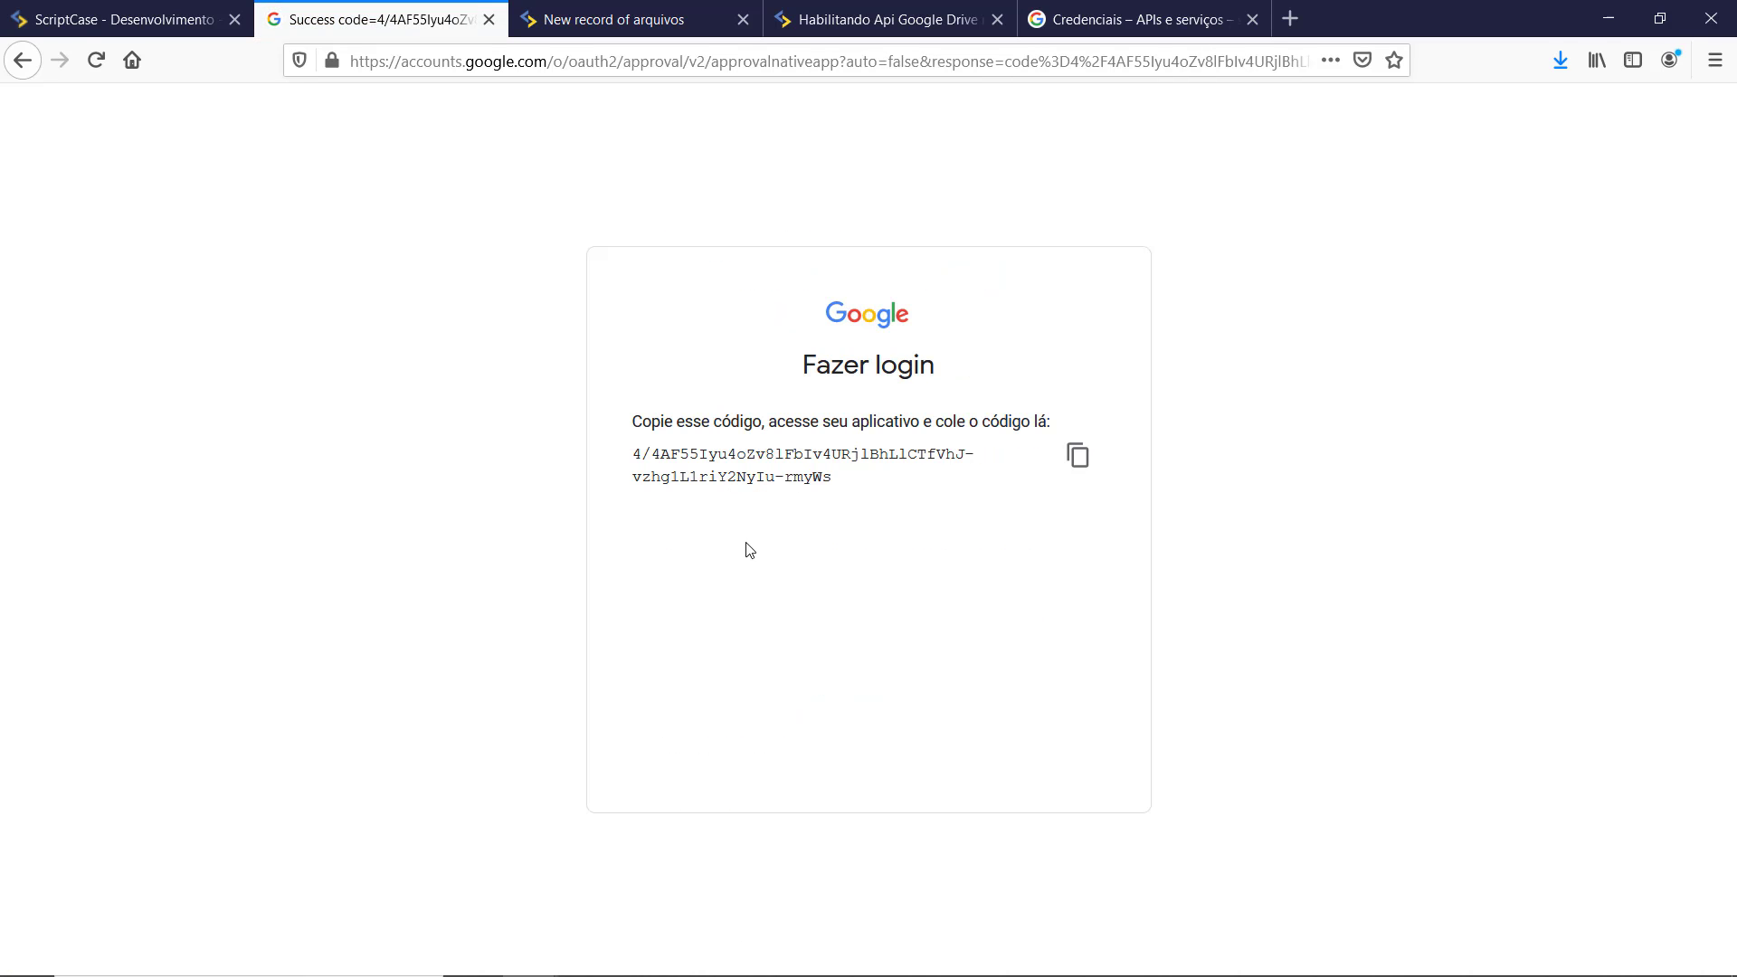
{"action": "left_click_drag", "start_coordinate": [632, 420], "coordinate": [1052, 419]}
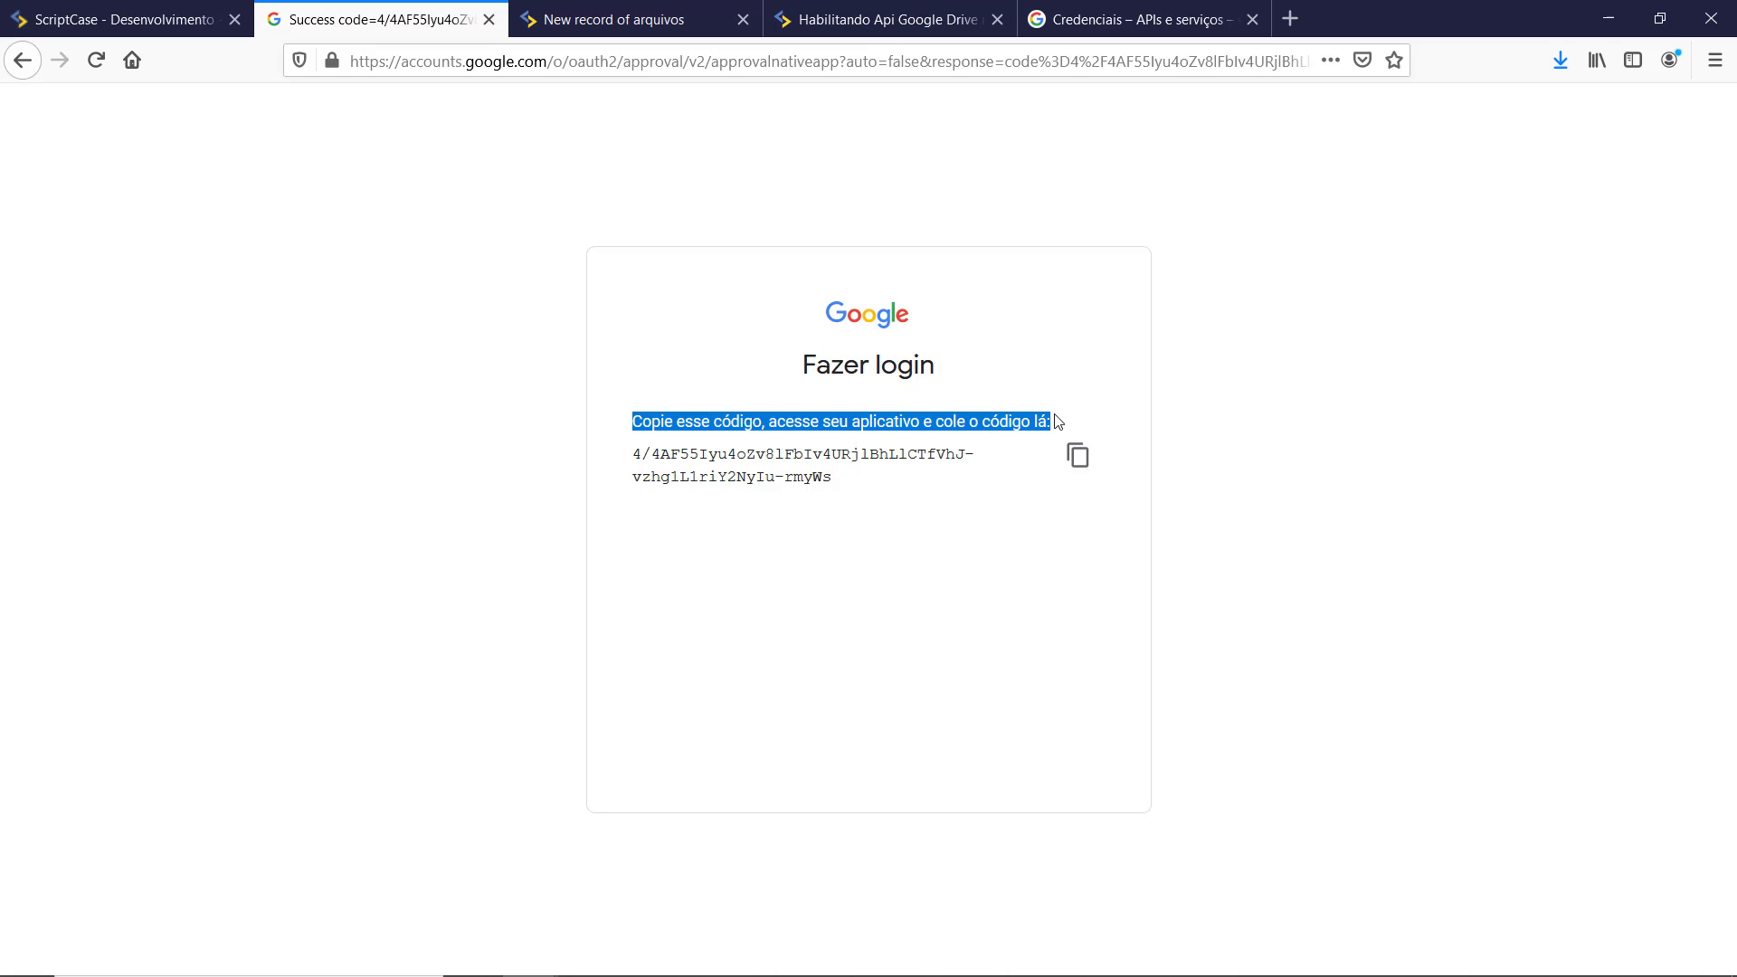
{"action": "left_click", "coordinate": [1081, 474]}
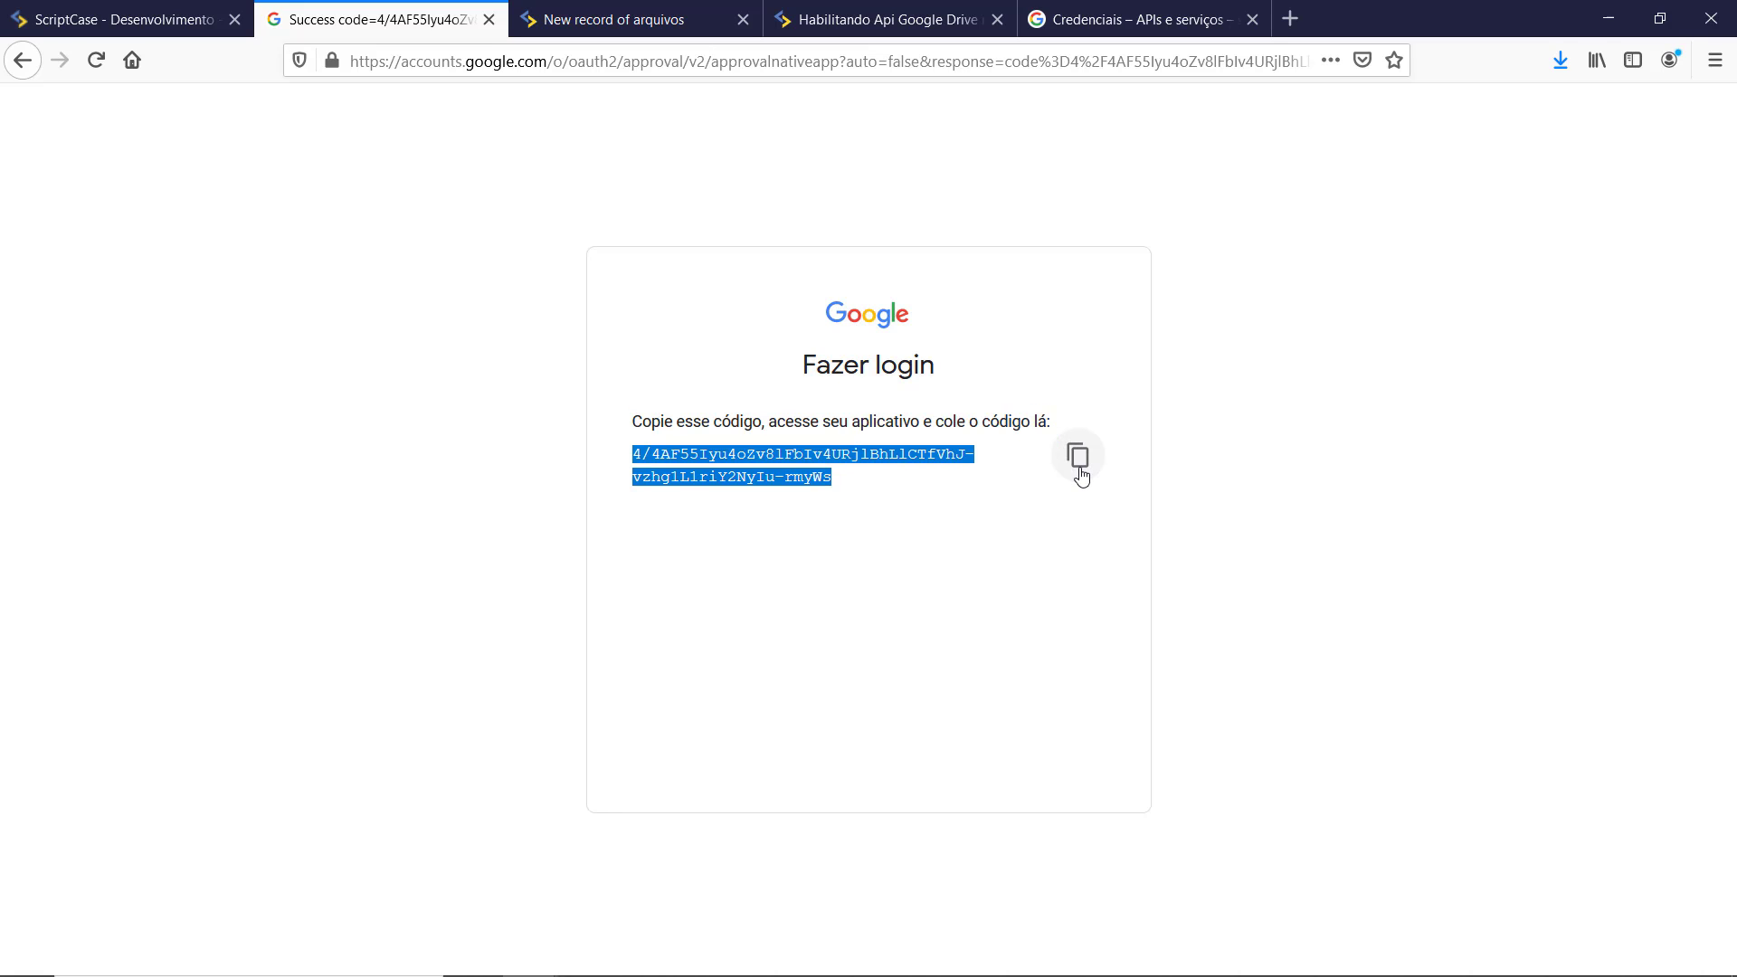
{"action": "left_click", "coordinate": [99, 19]}
Step: Paste the authorization code into Código de autenticação and save the googledrive profile
{"action": "left_click", "coordinate": [779, 801]}
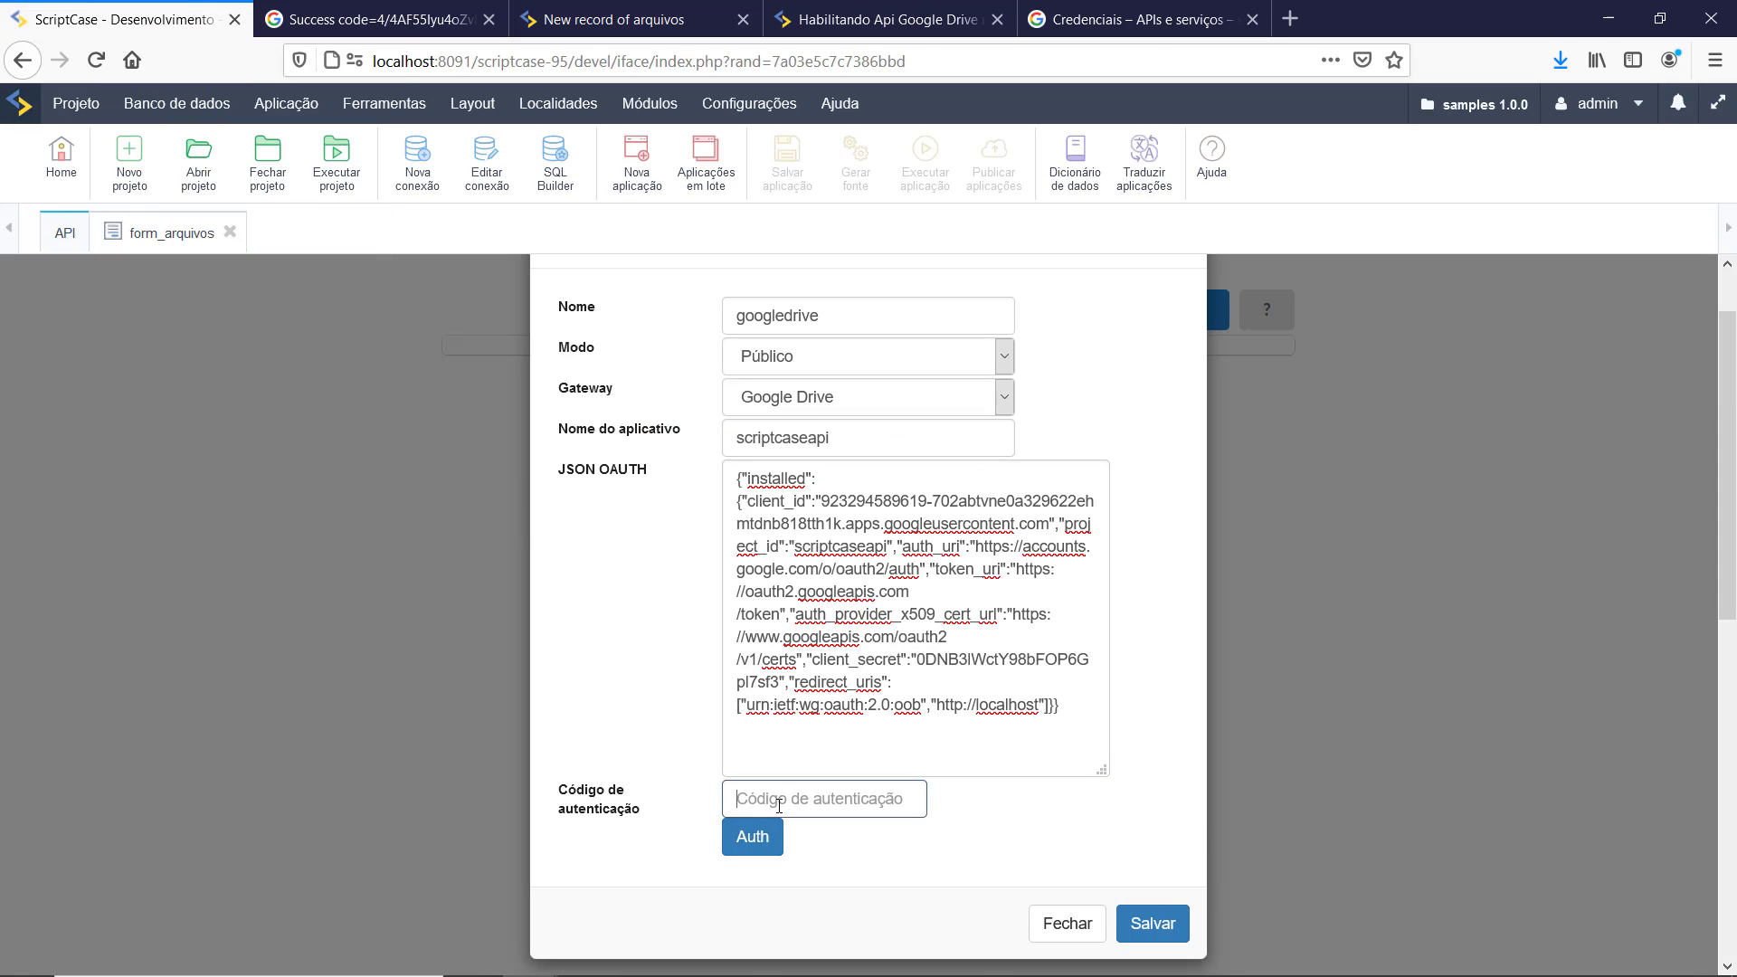
{"action": "key", "text": "ctrl+v"}
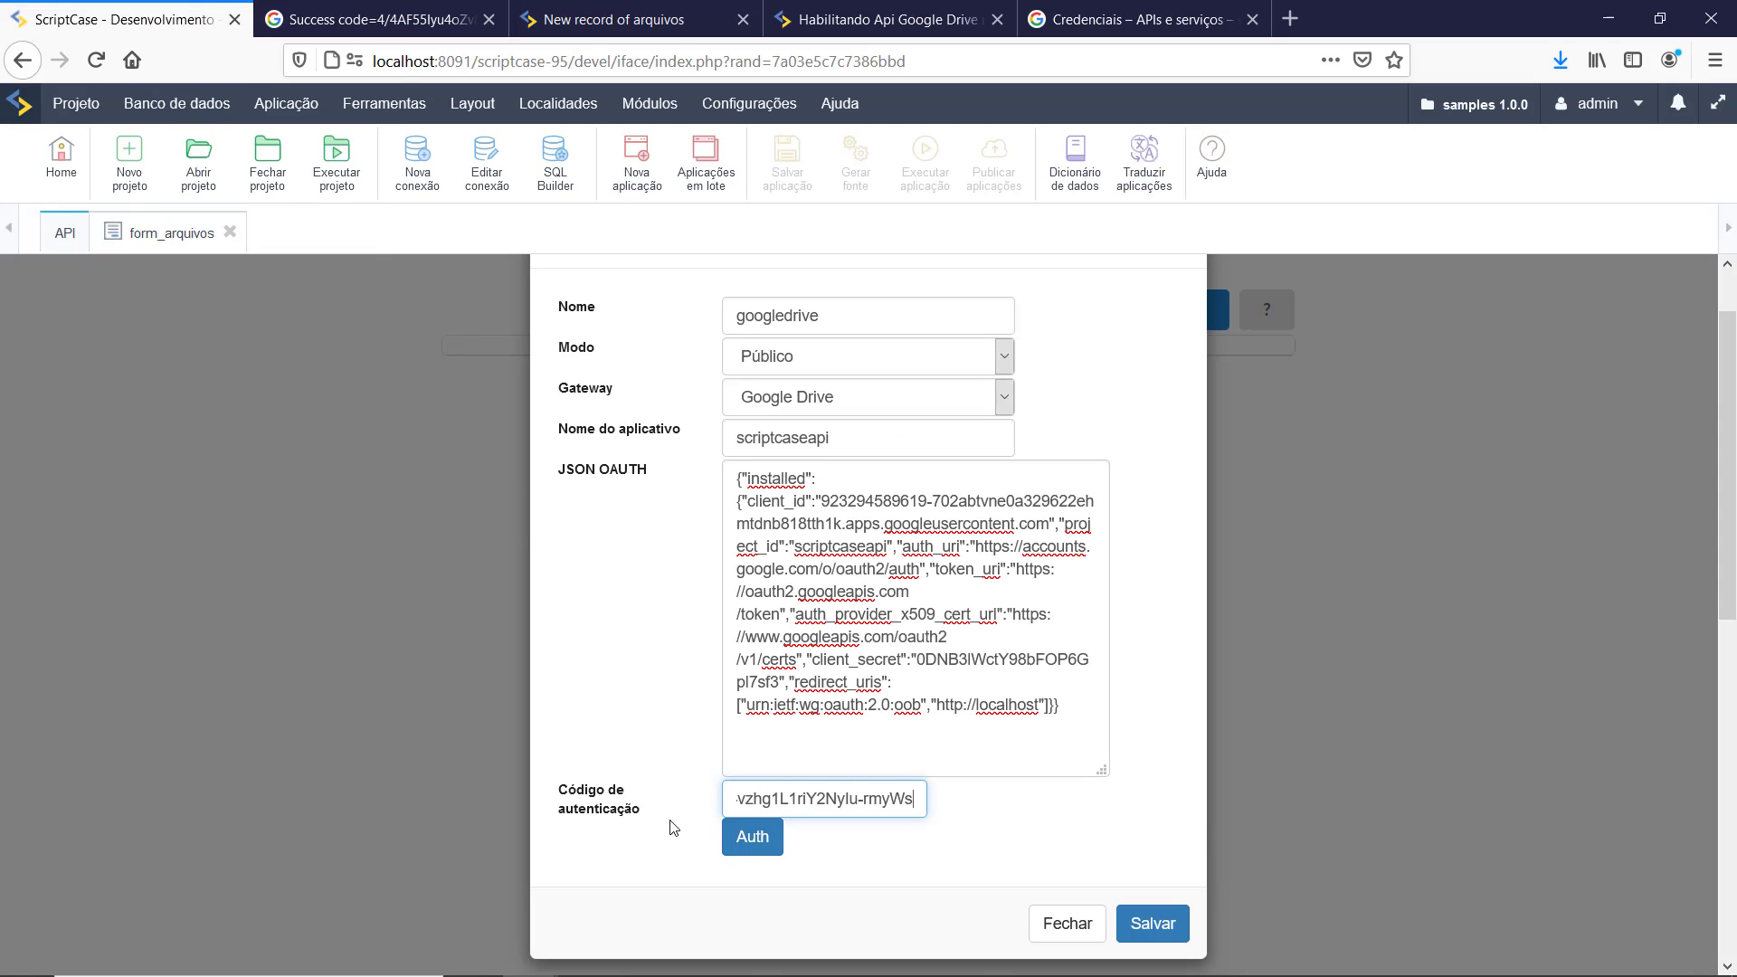
{"action": "left_click", "coordinate": [1162, 940]}
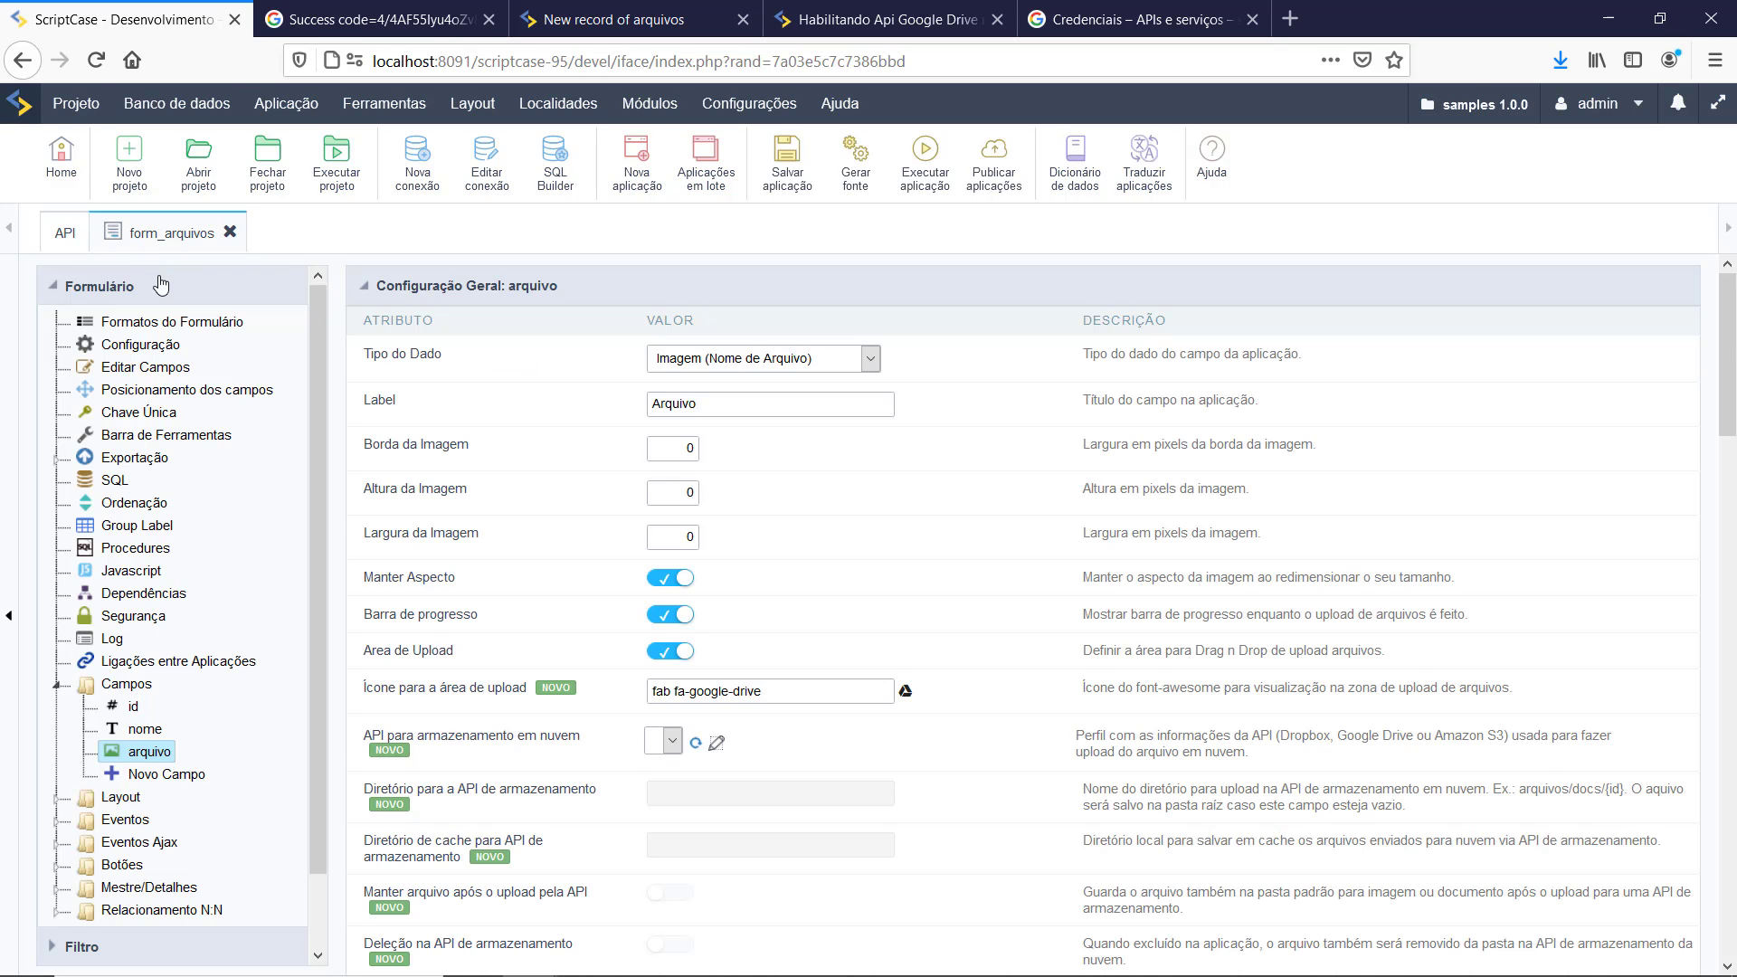
Step: Set the arquivo field's cloud storage API to googledrive - google_drive and run form_arquivos
{"action": "left_click", "coordinate": [143, 244]}
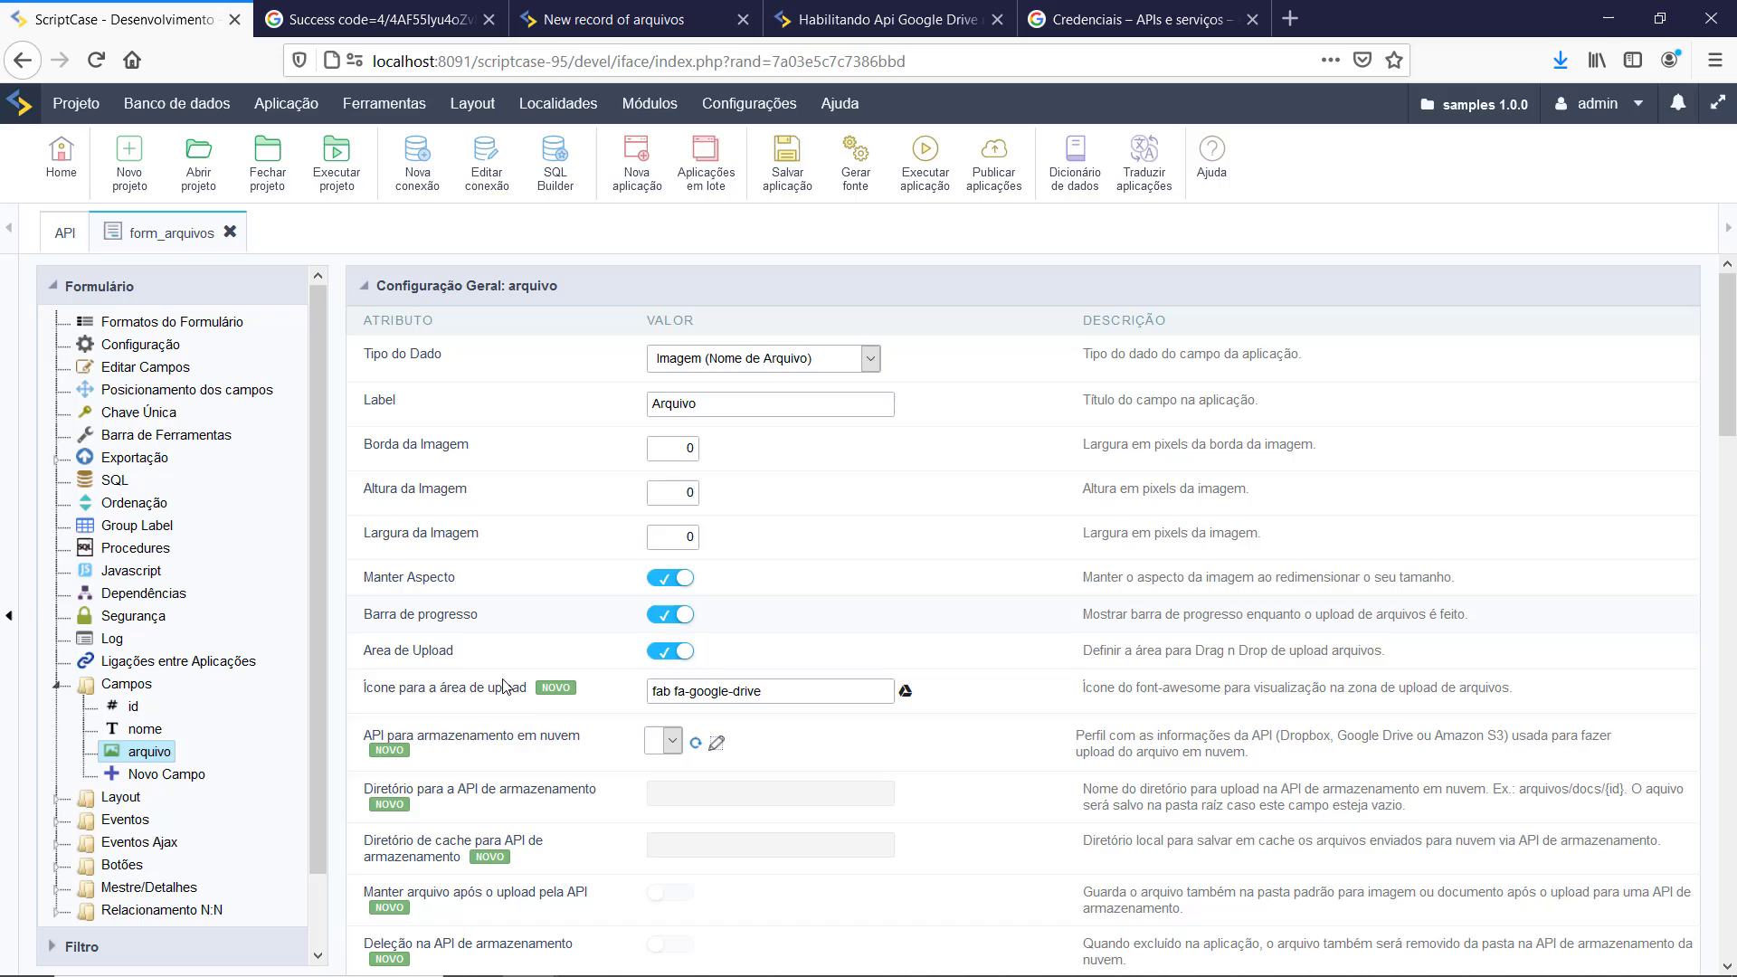
{"action": "left_click", "coordinate": [695, 743]}
{"action": "left_click", "coordinate": [696, 746]}
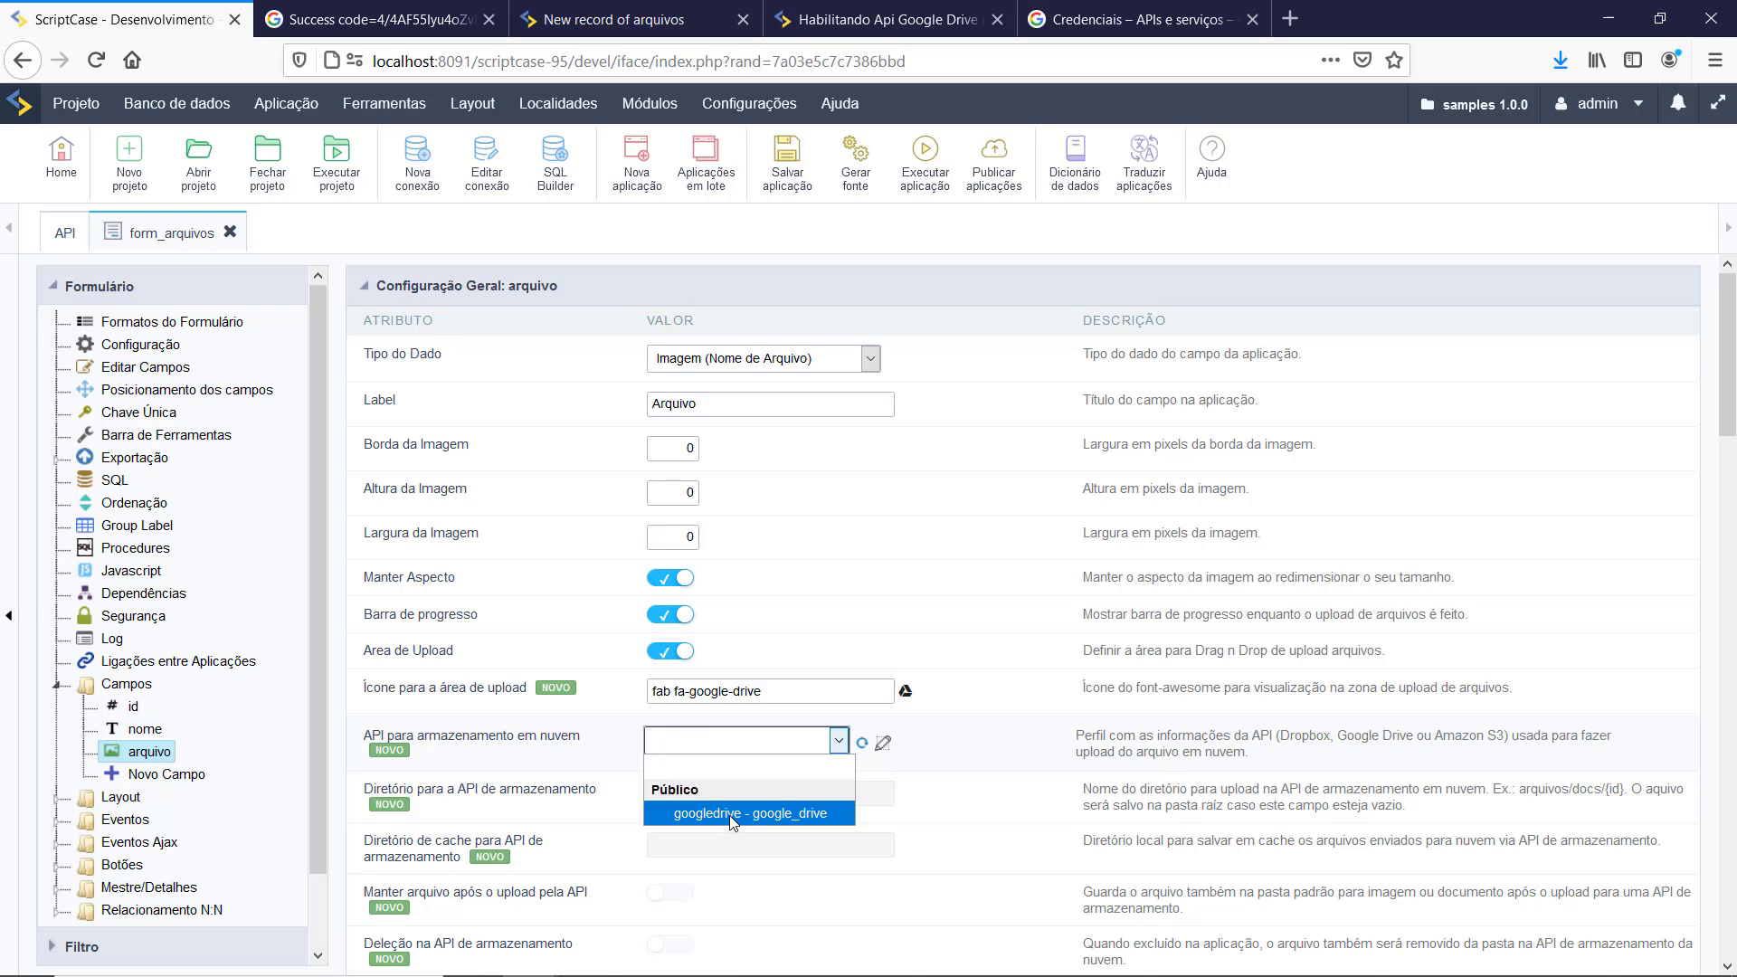
{"action": "left_click", "coordinate": [736, 818]}
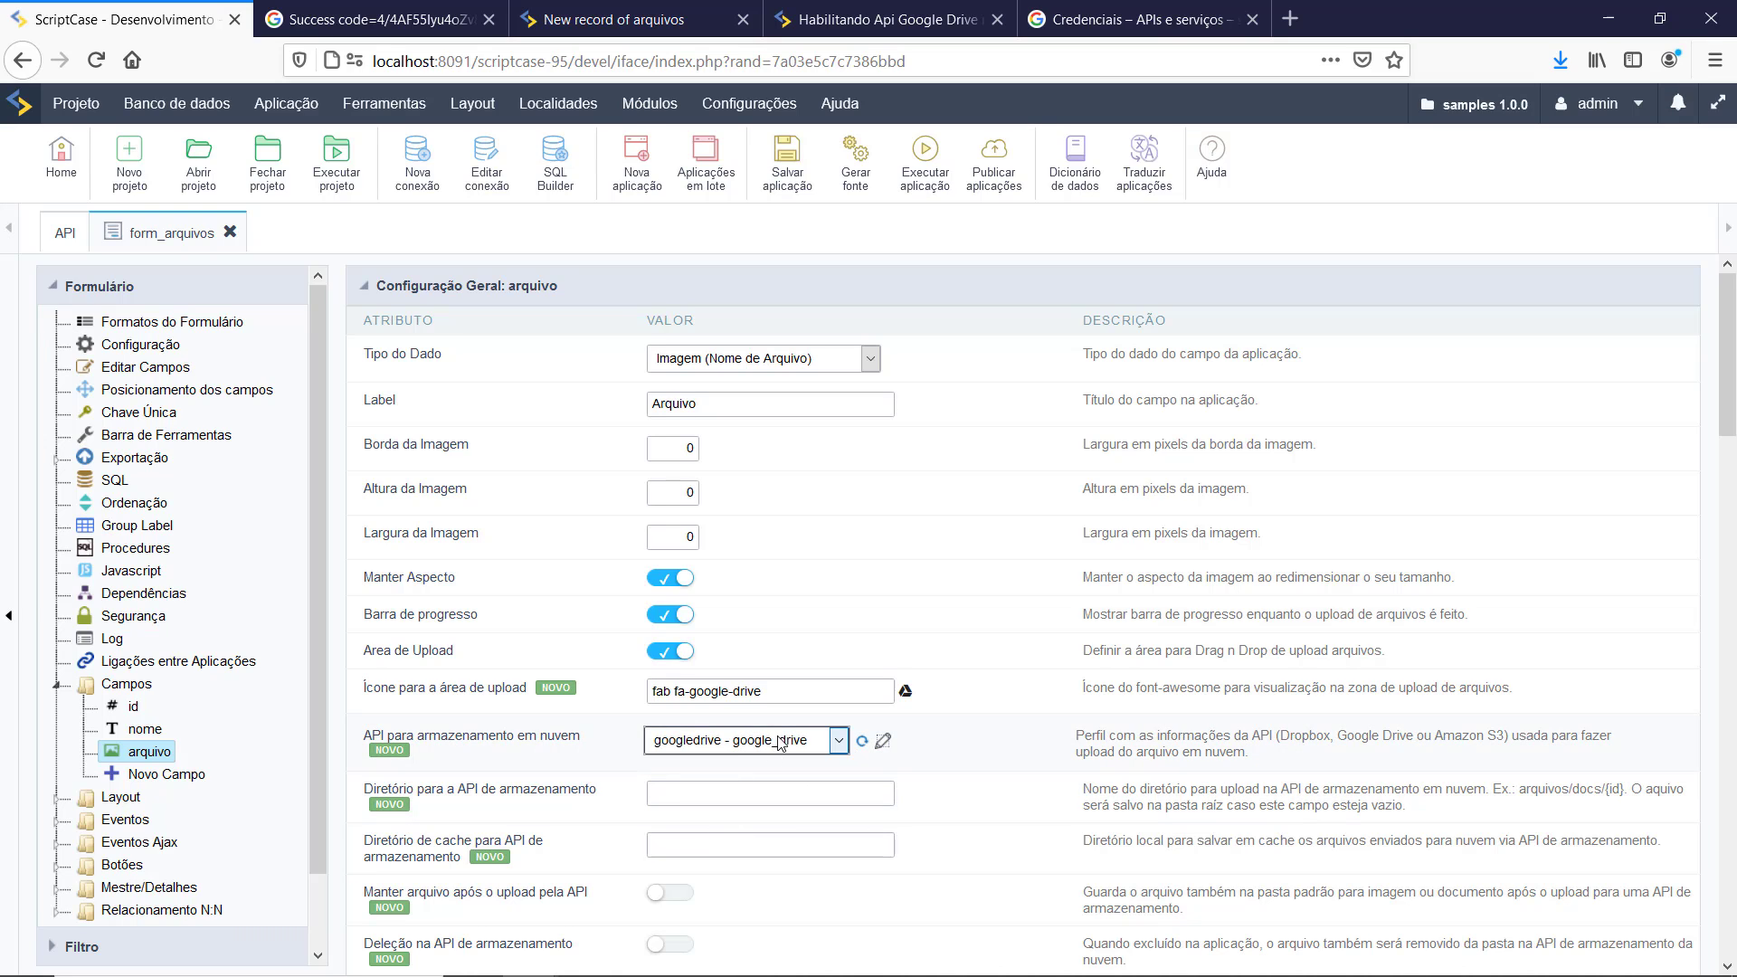
{"action": "left_click", "coordinate": [924, 181]}
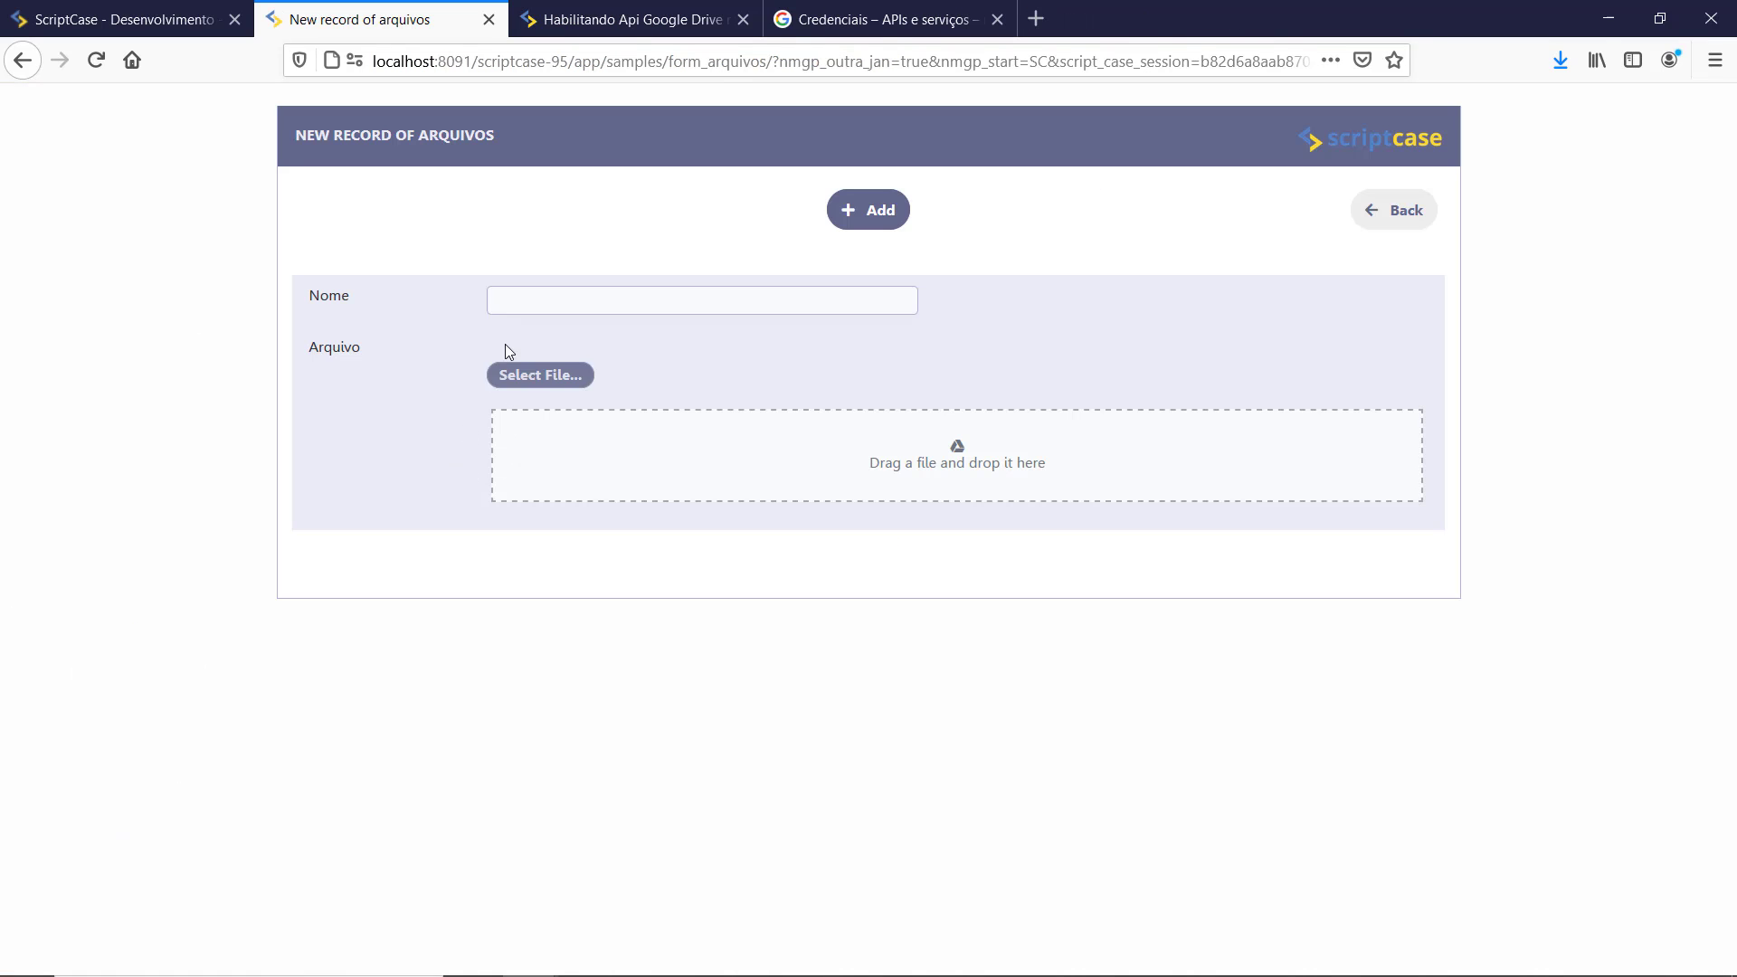
Step: Add a record with Nome 'teste' and download.png uploaded as its Arquivo image
{"action": "left_click", "coordinate": [531, 302]}
{"action": "type", "text": "teste"}
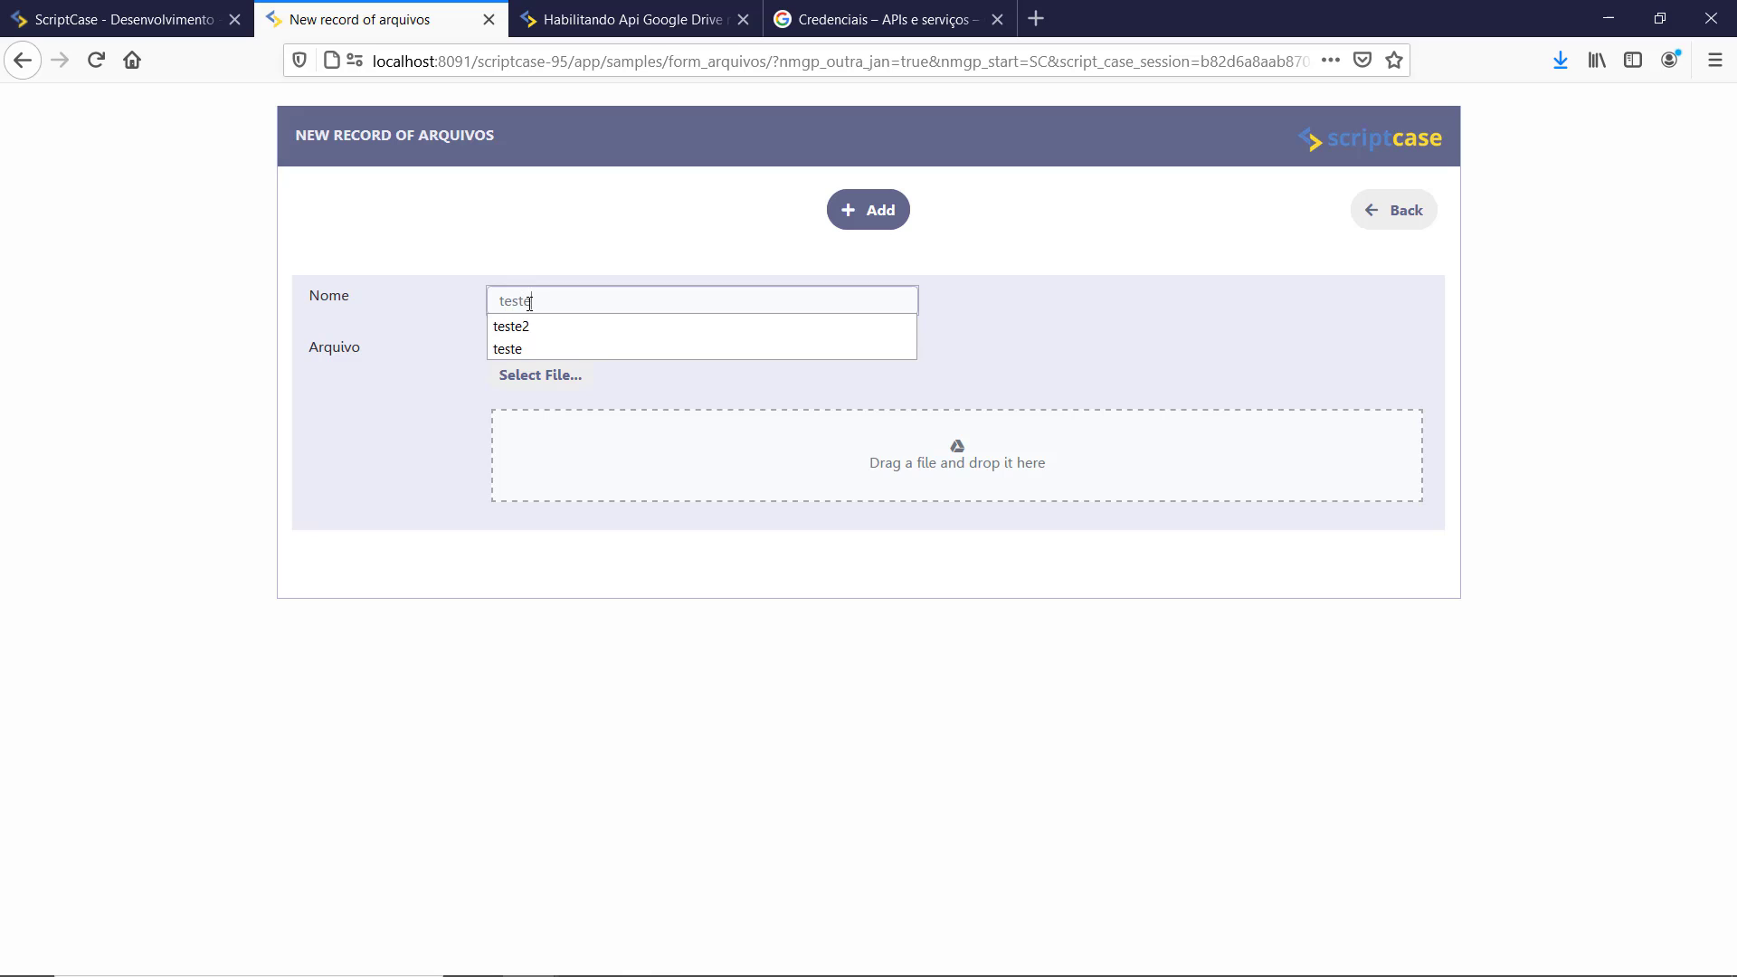
{"action": "left_click", "coordinate": [621, 348]}
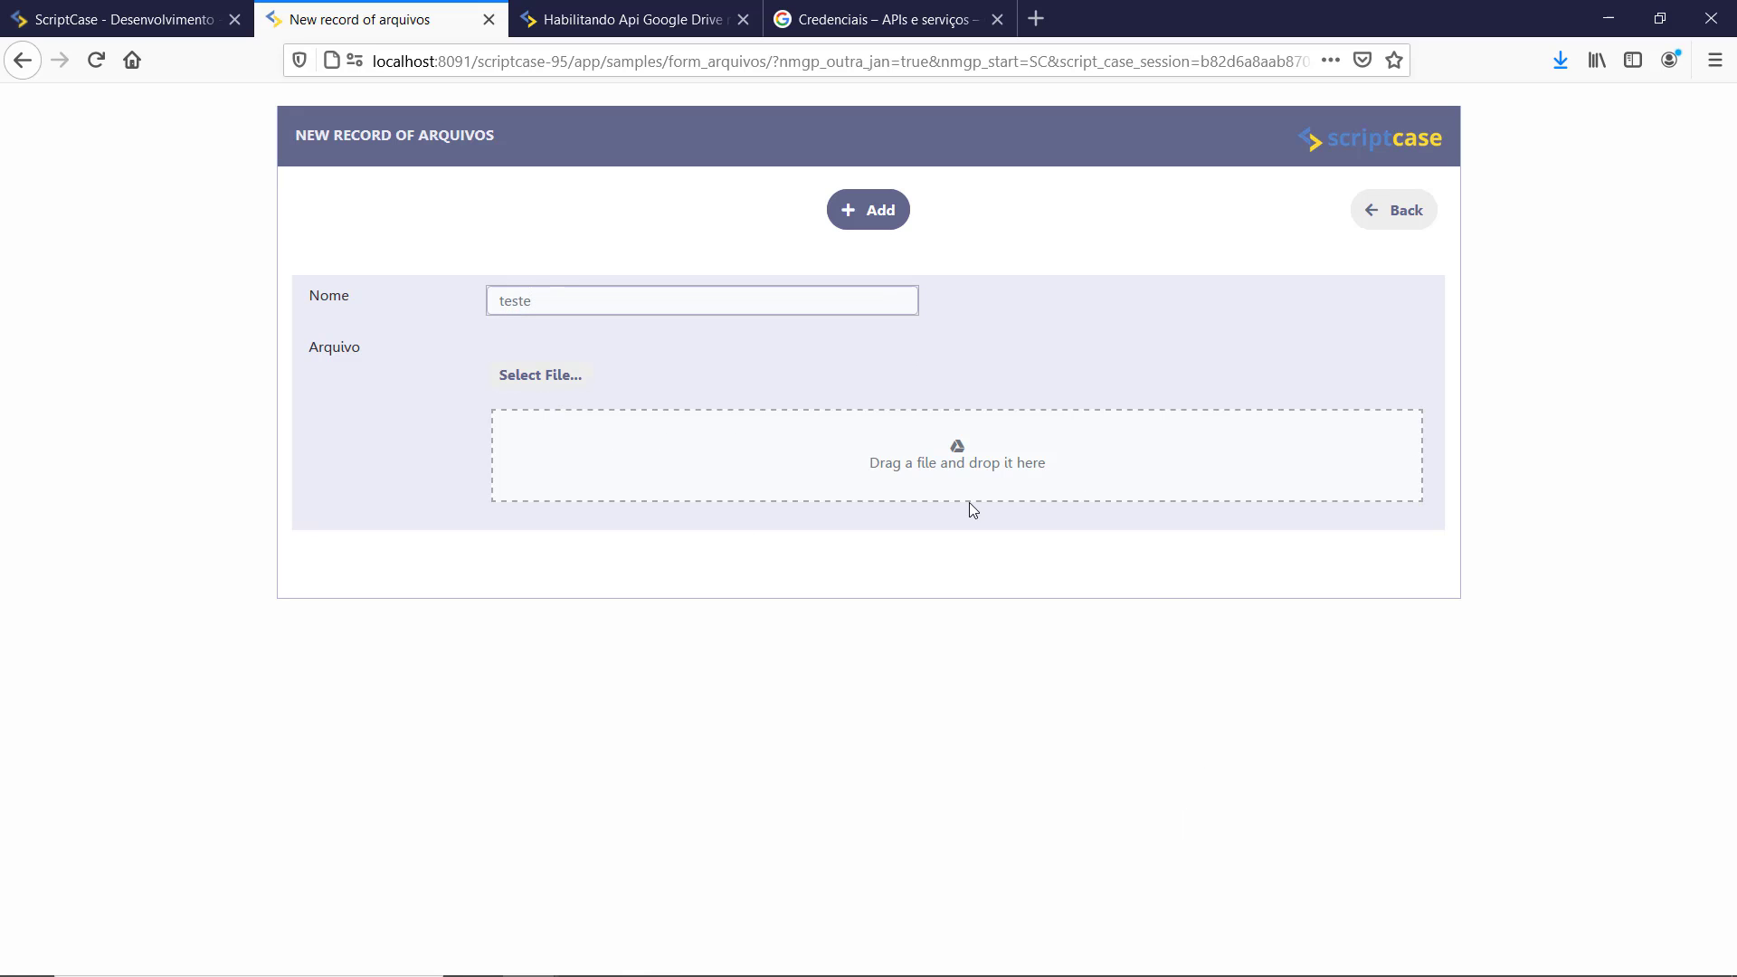
{"action": "left_click", "coordinate": [539, 387]}
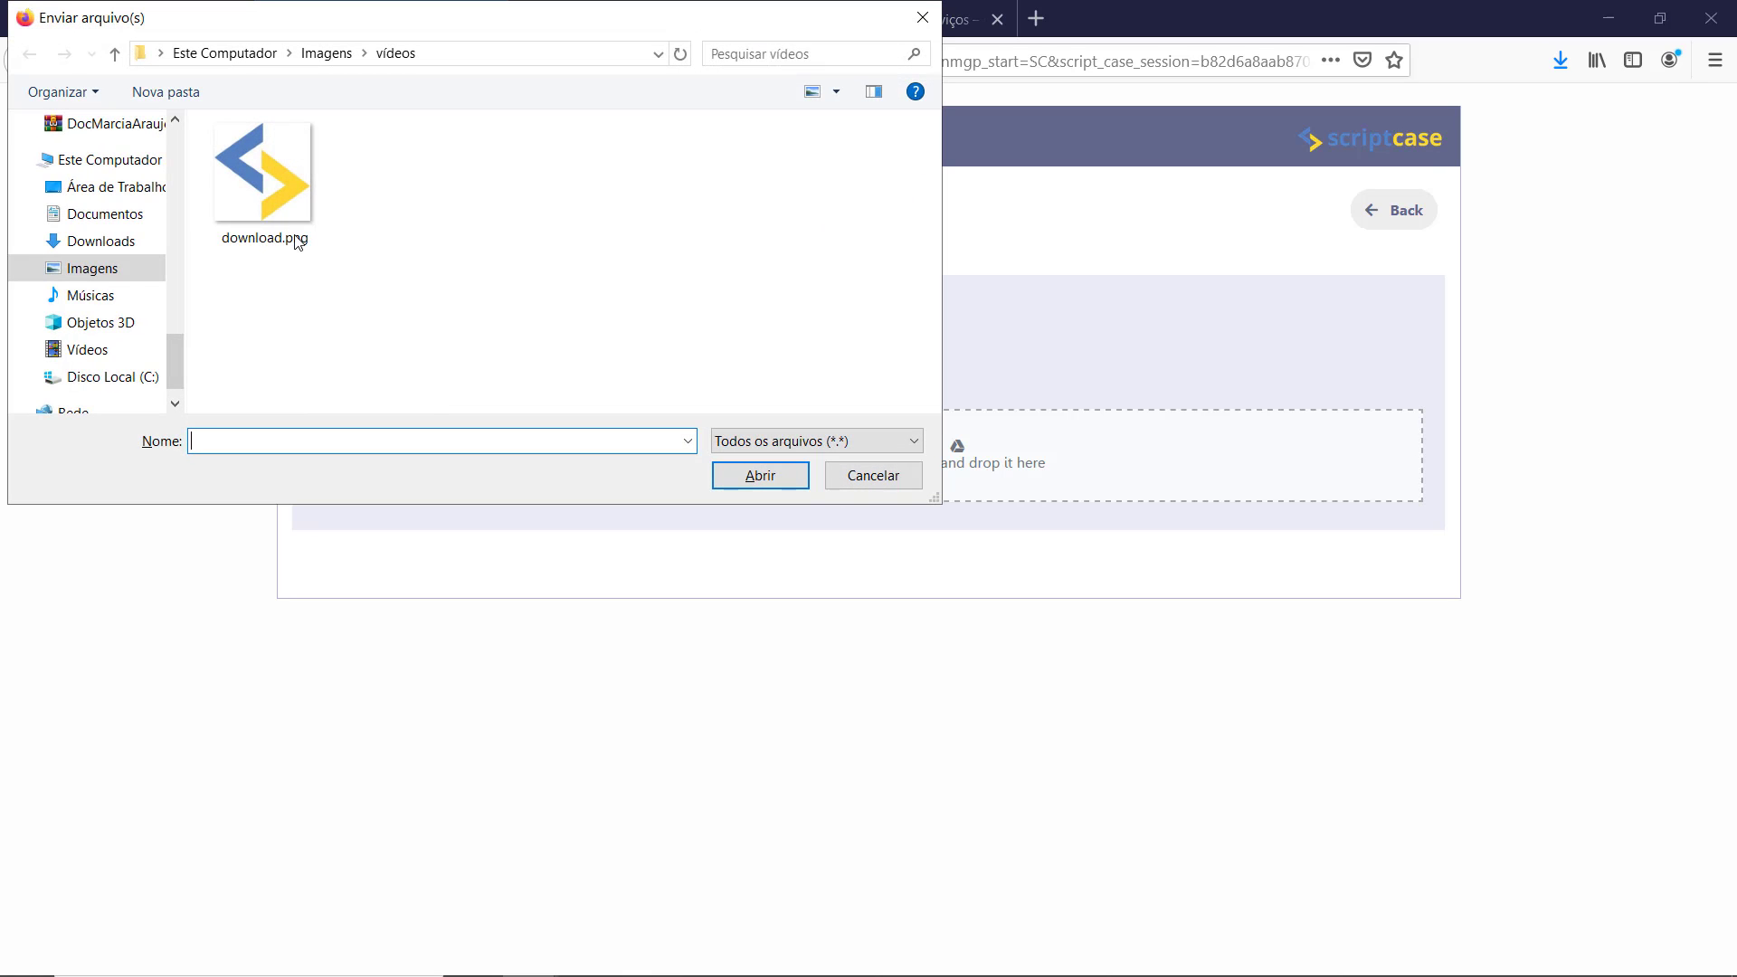
{"action": "left_click", "coordinate": [288, 228]}
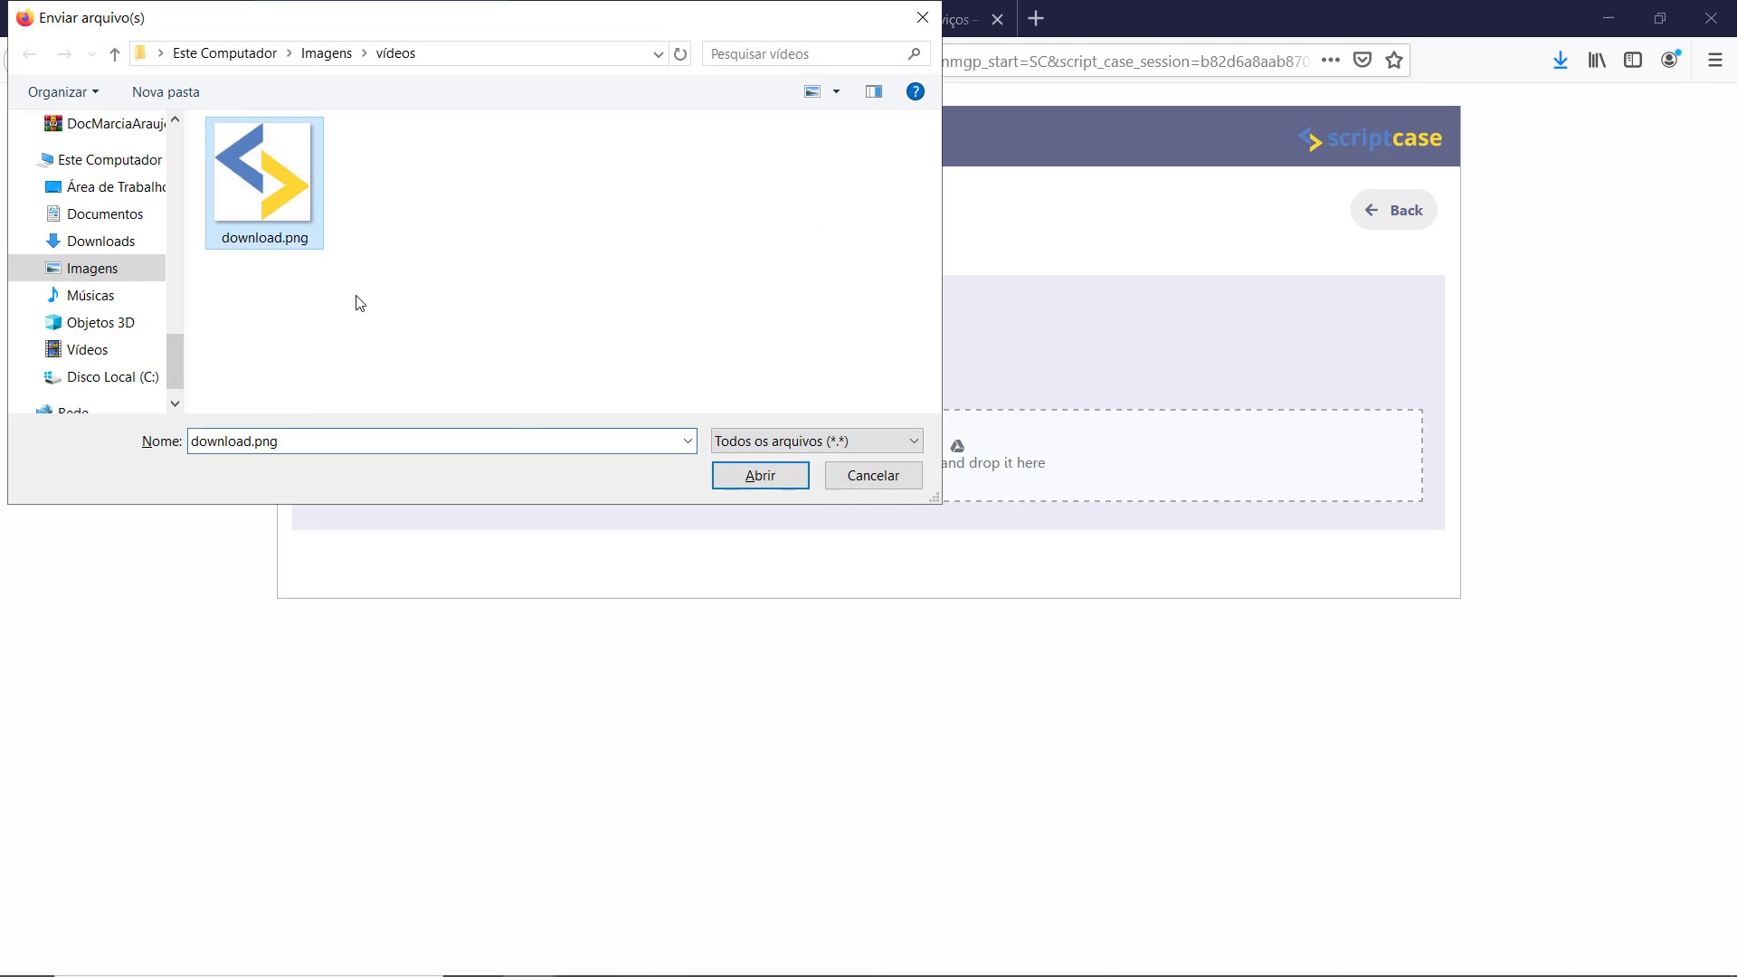
{"action": "left_click", "coordinate": [758, 481]}
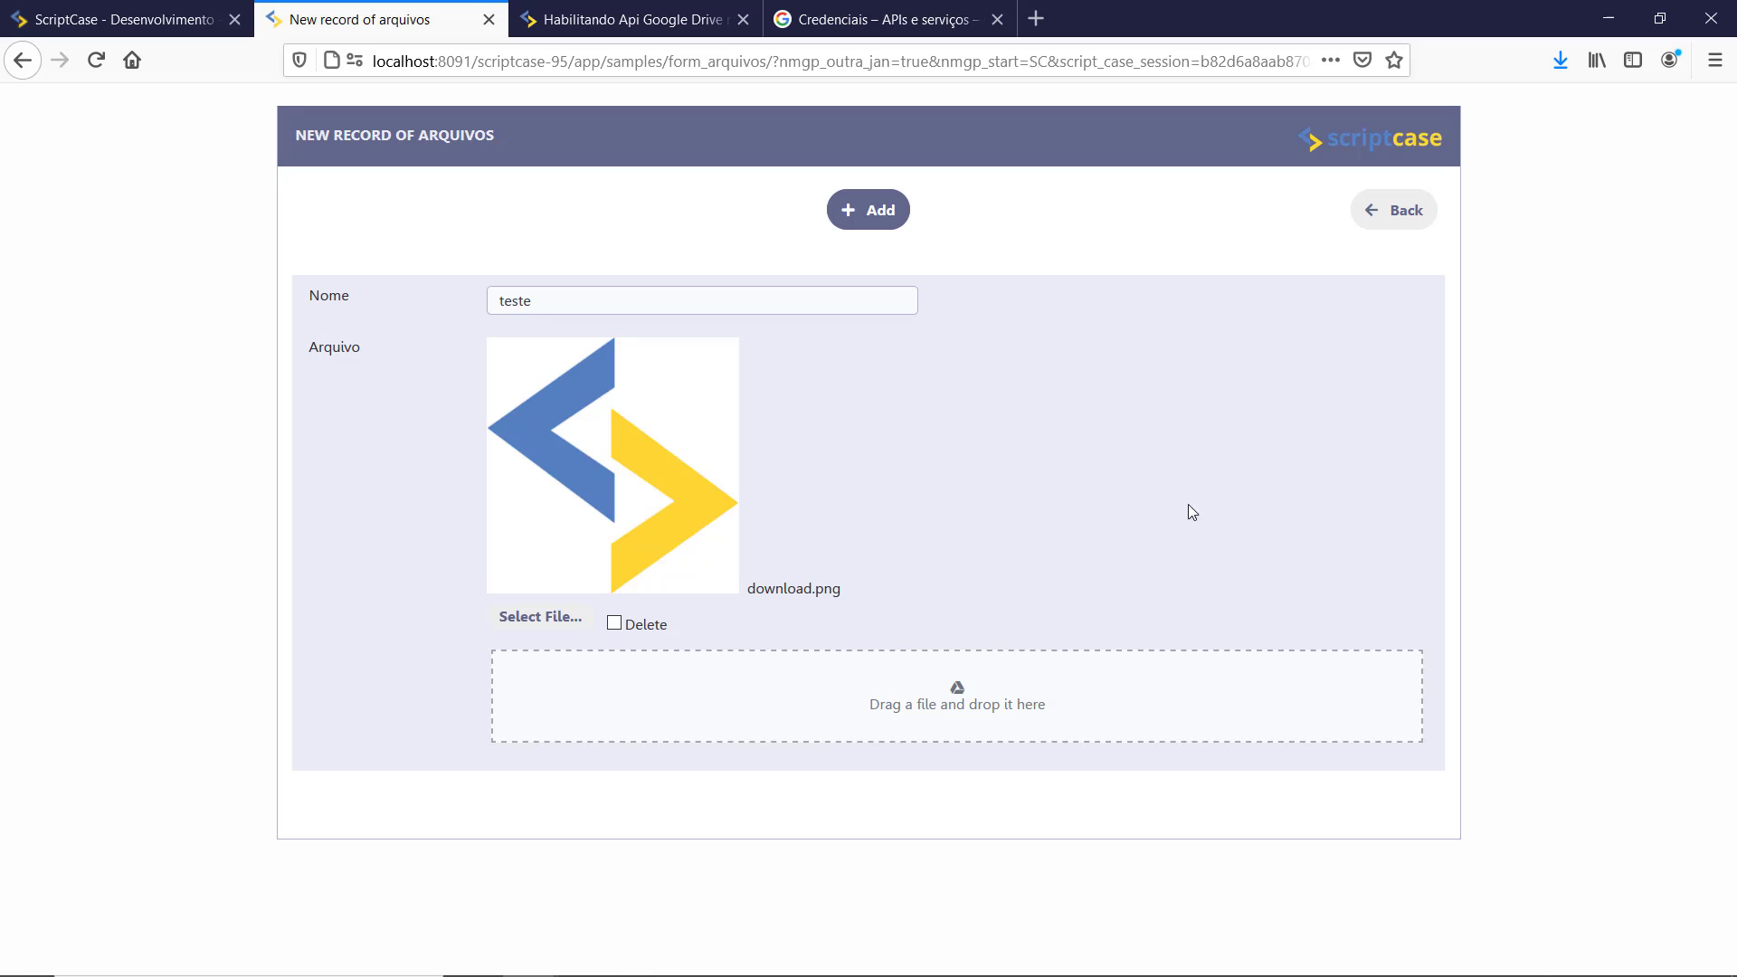
{"action": "left_click", "coordinate": [876, 217]}
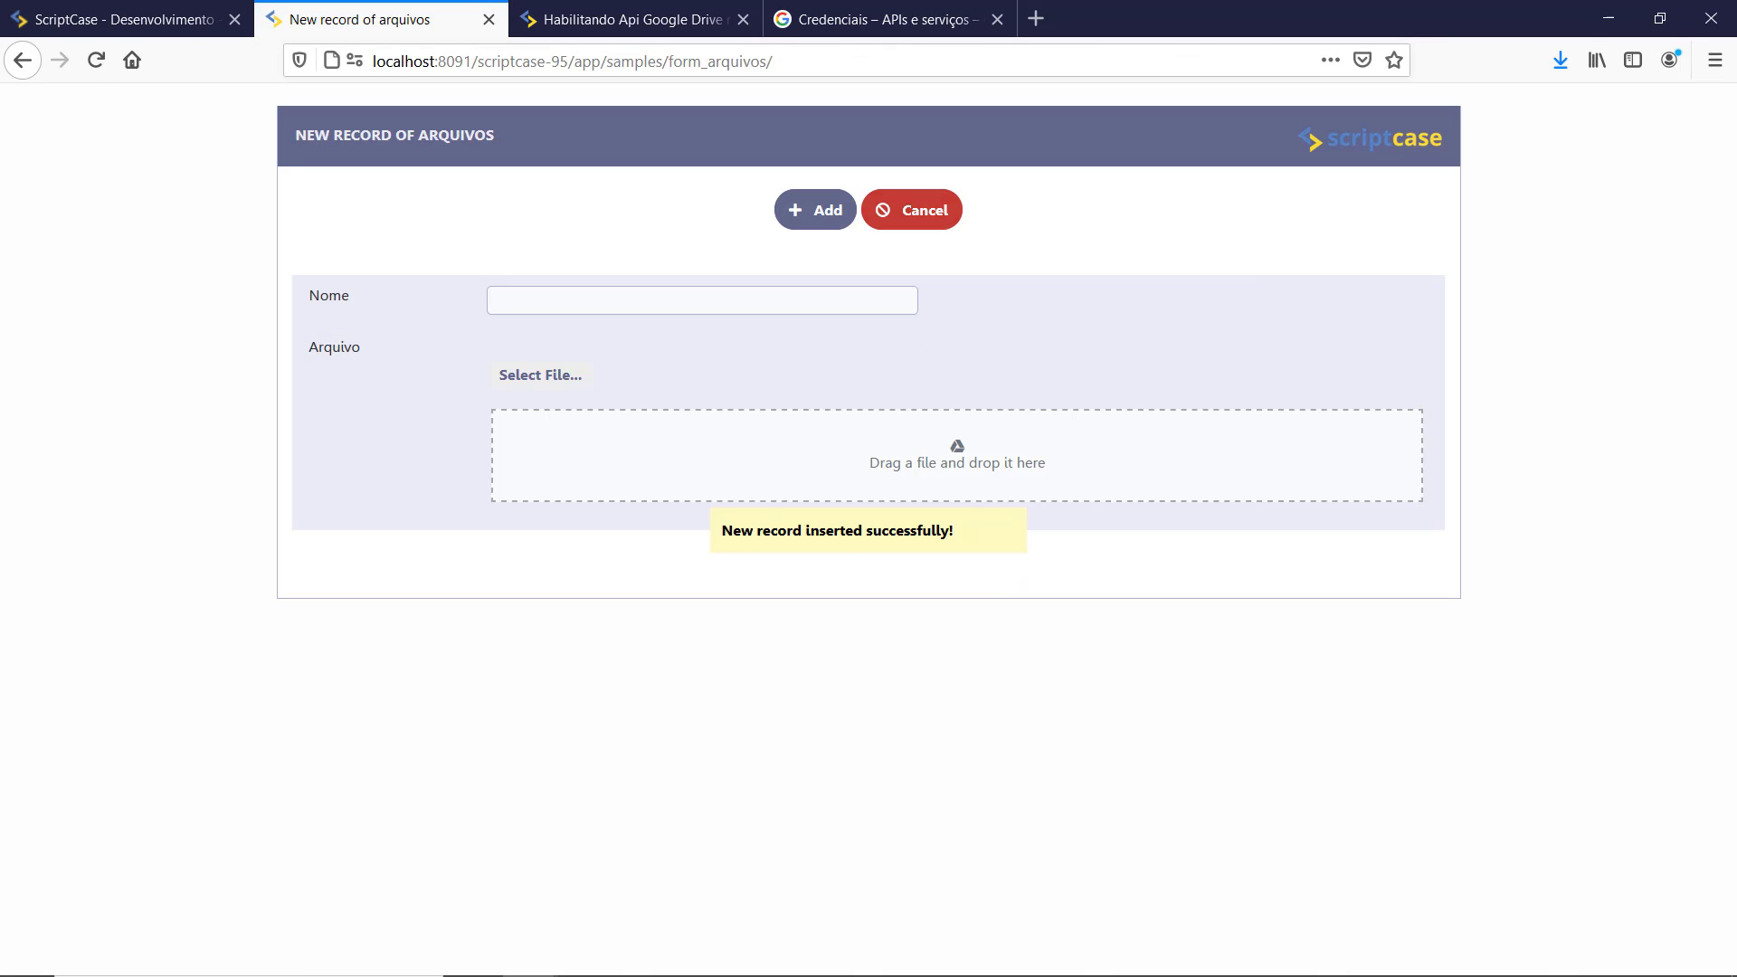
{"action": "key", "text": "alt+Tab"}
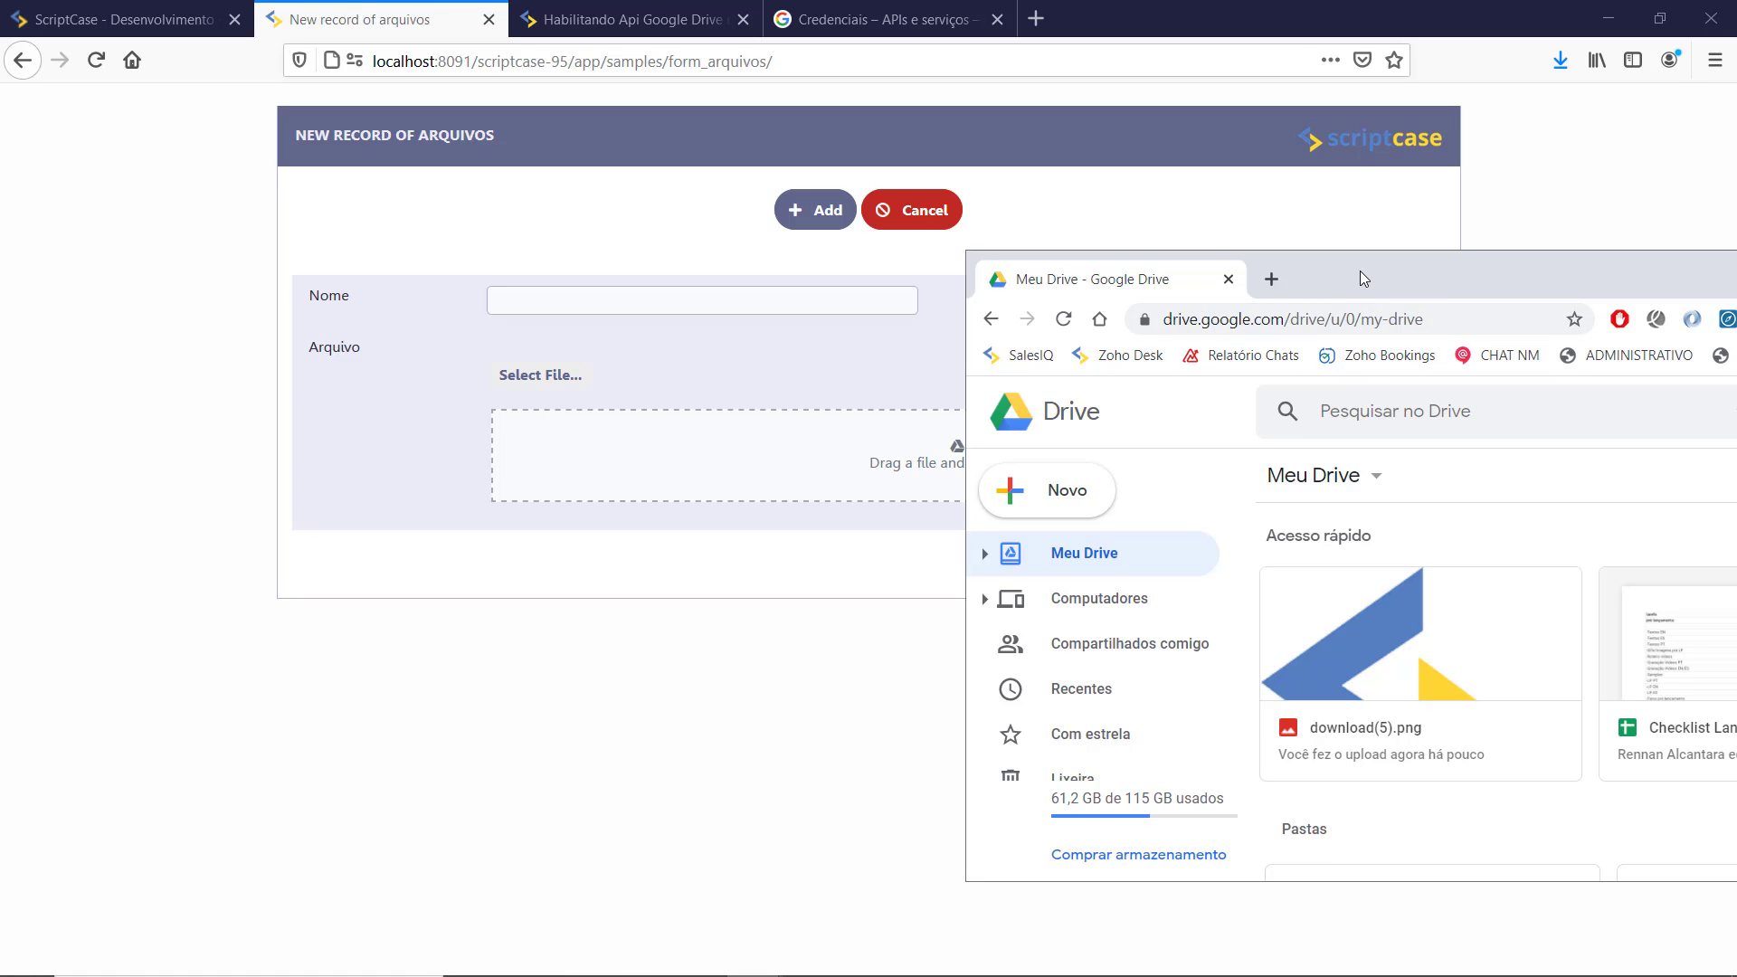
Step: Check download(5).png in Google Drive, move the Drive window aside, and return to ScriptCase
{"action": "left_click_drag", "start_coordinate": [1386, 273], "coordinate": [844, 211]}
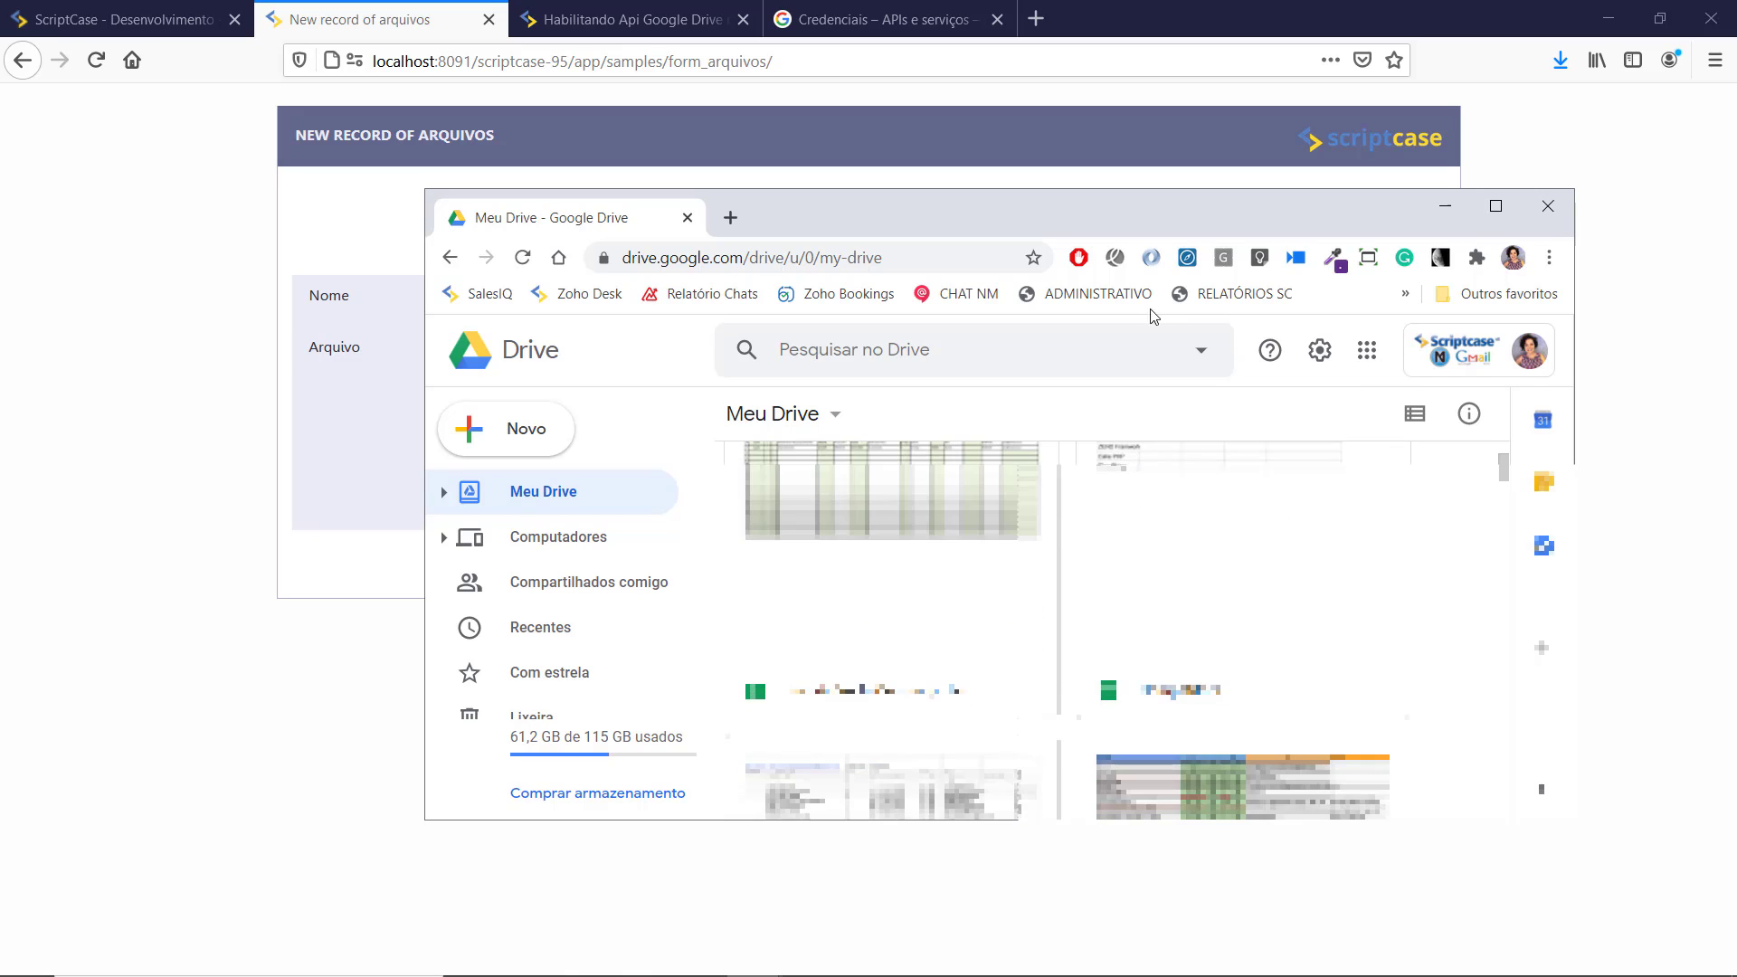
{"action": "left_click_drag", "start_coordinate": [1088, 198], "coordinate": [1736, 407]}
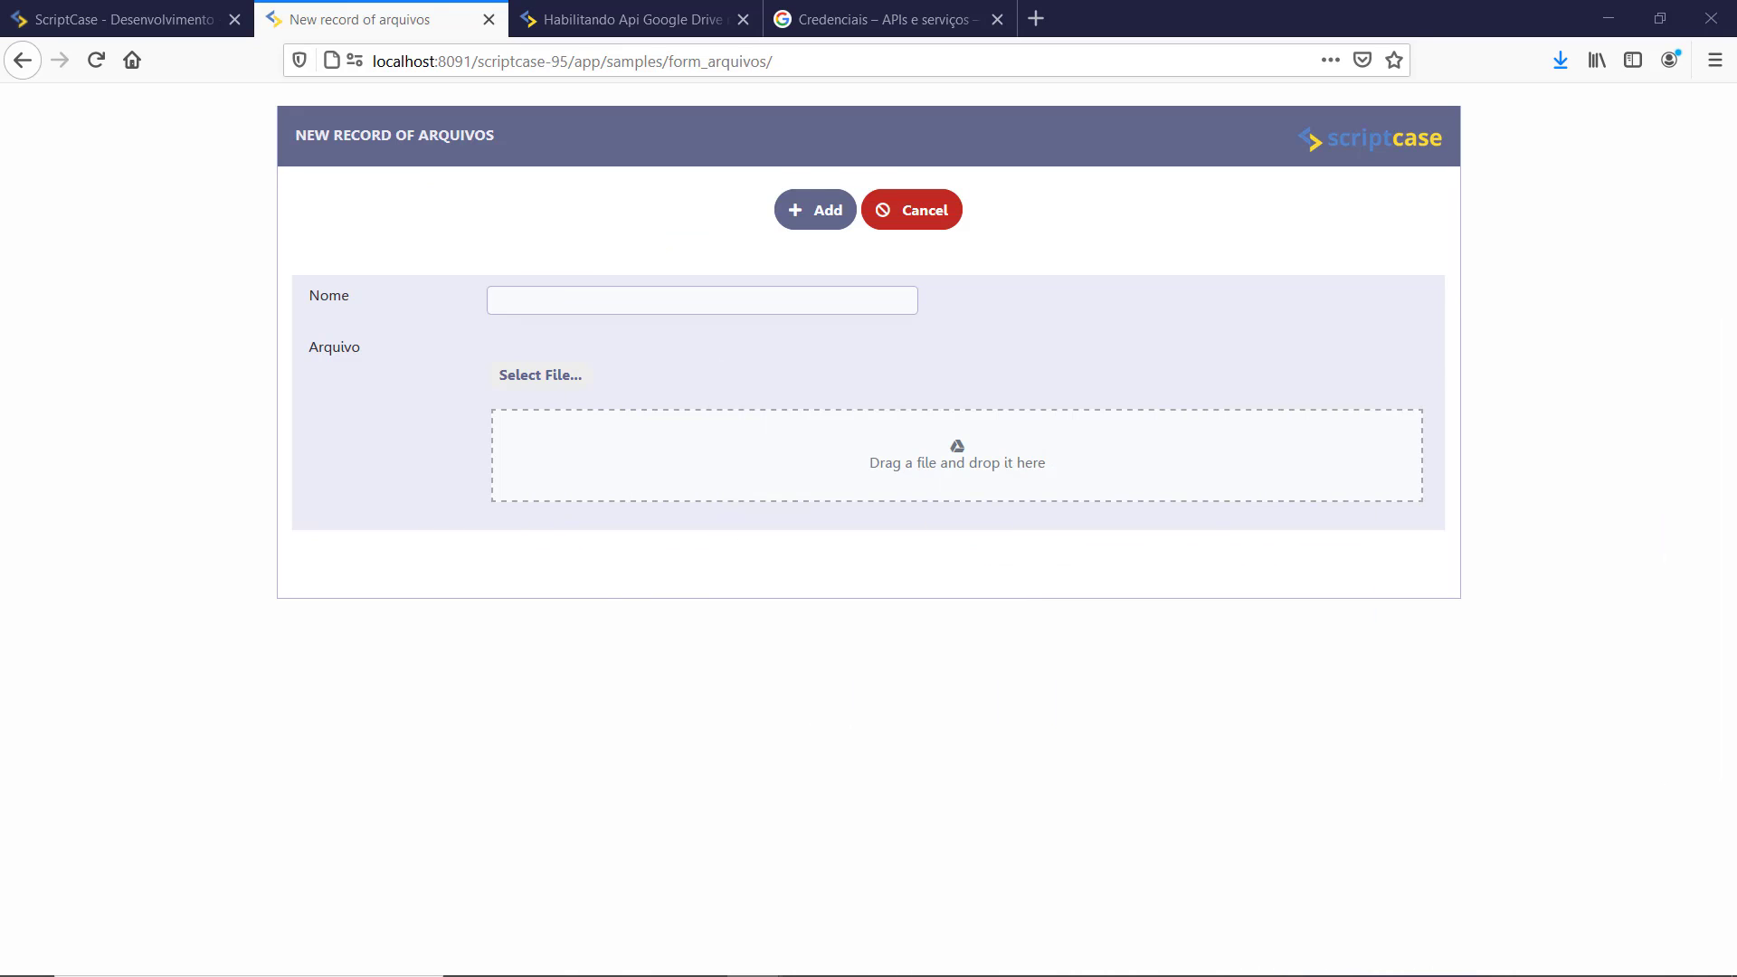
{"action": "left_click", "coordinate": [166, 27]}
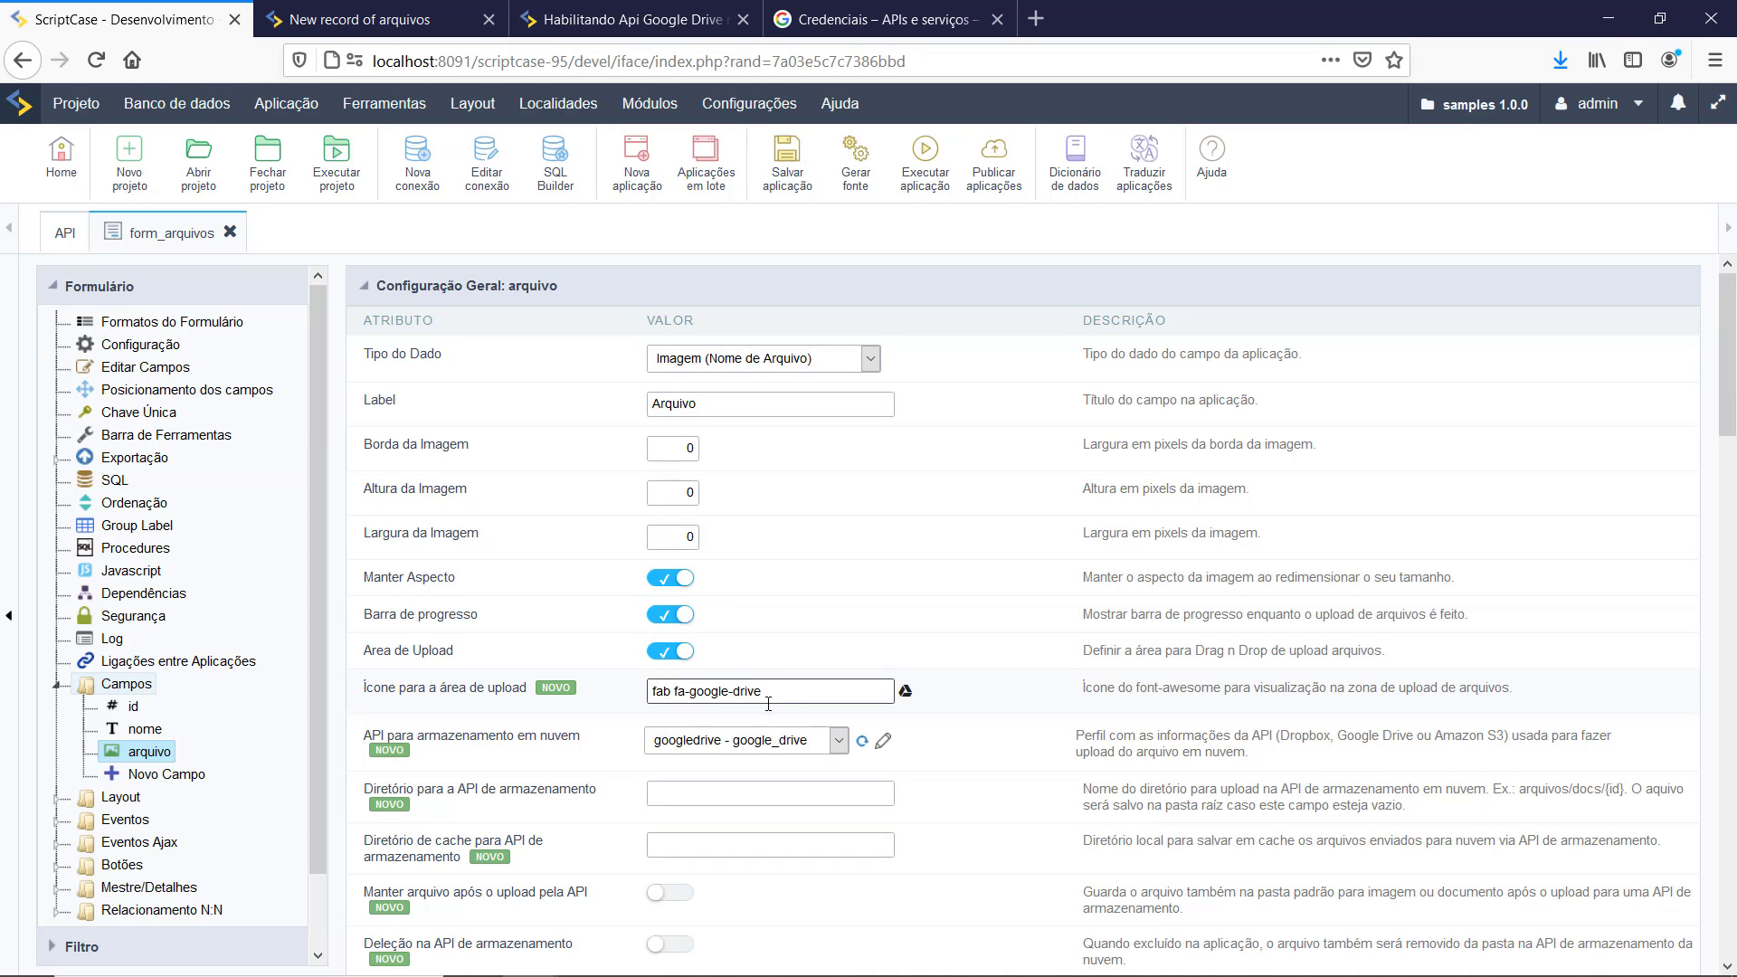
{"action": "scroll", "coordinate": [775, 719], "scroll_direction": "down", "scroll_amount": 3}
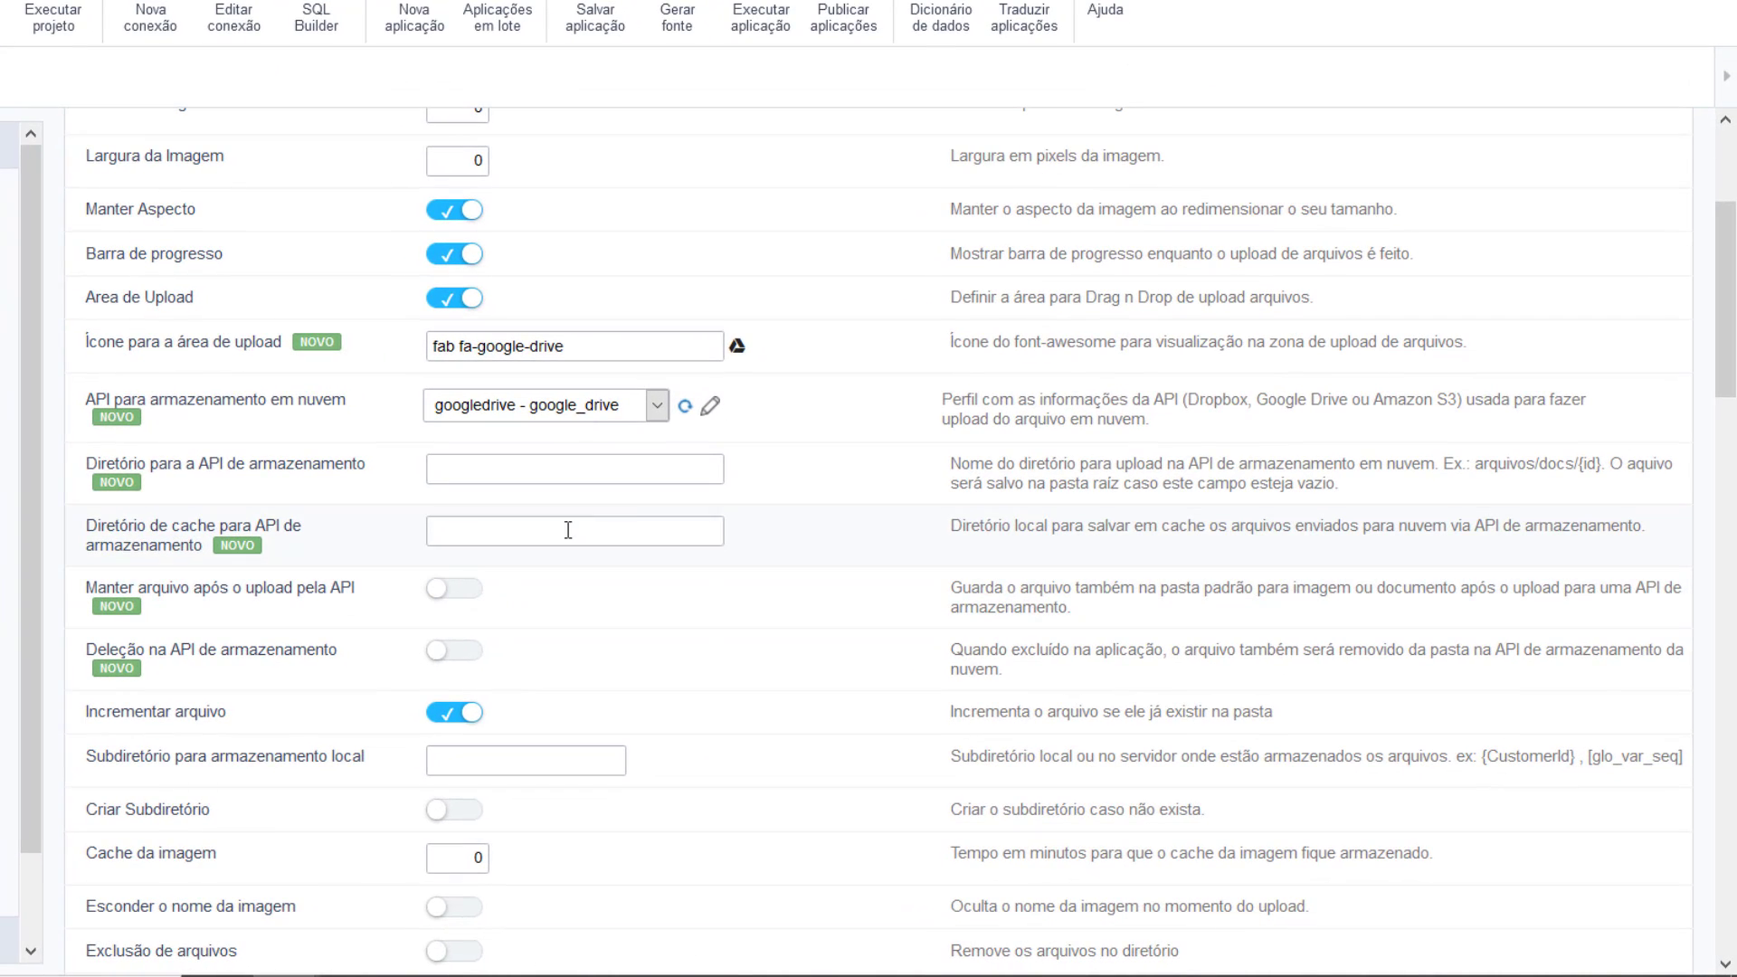
{"action": "left_click", "coordinate": [627, 522]}
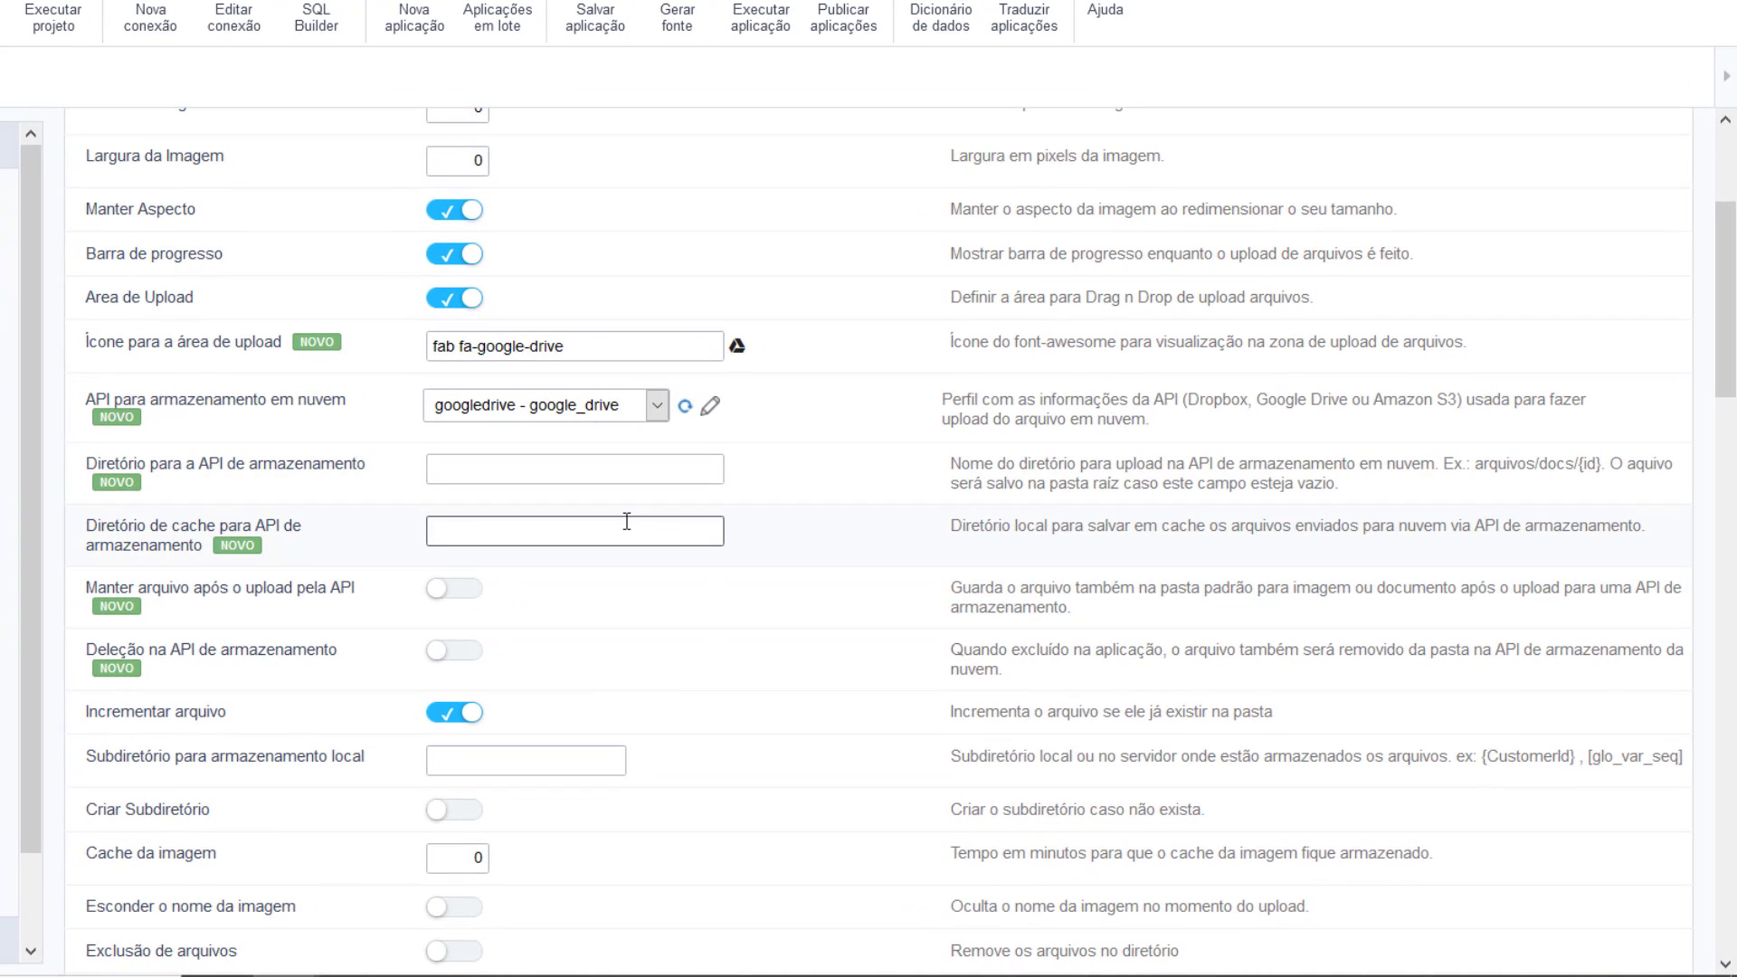
{"action": "left_click", "coordinate": [349, 536]}
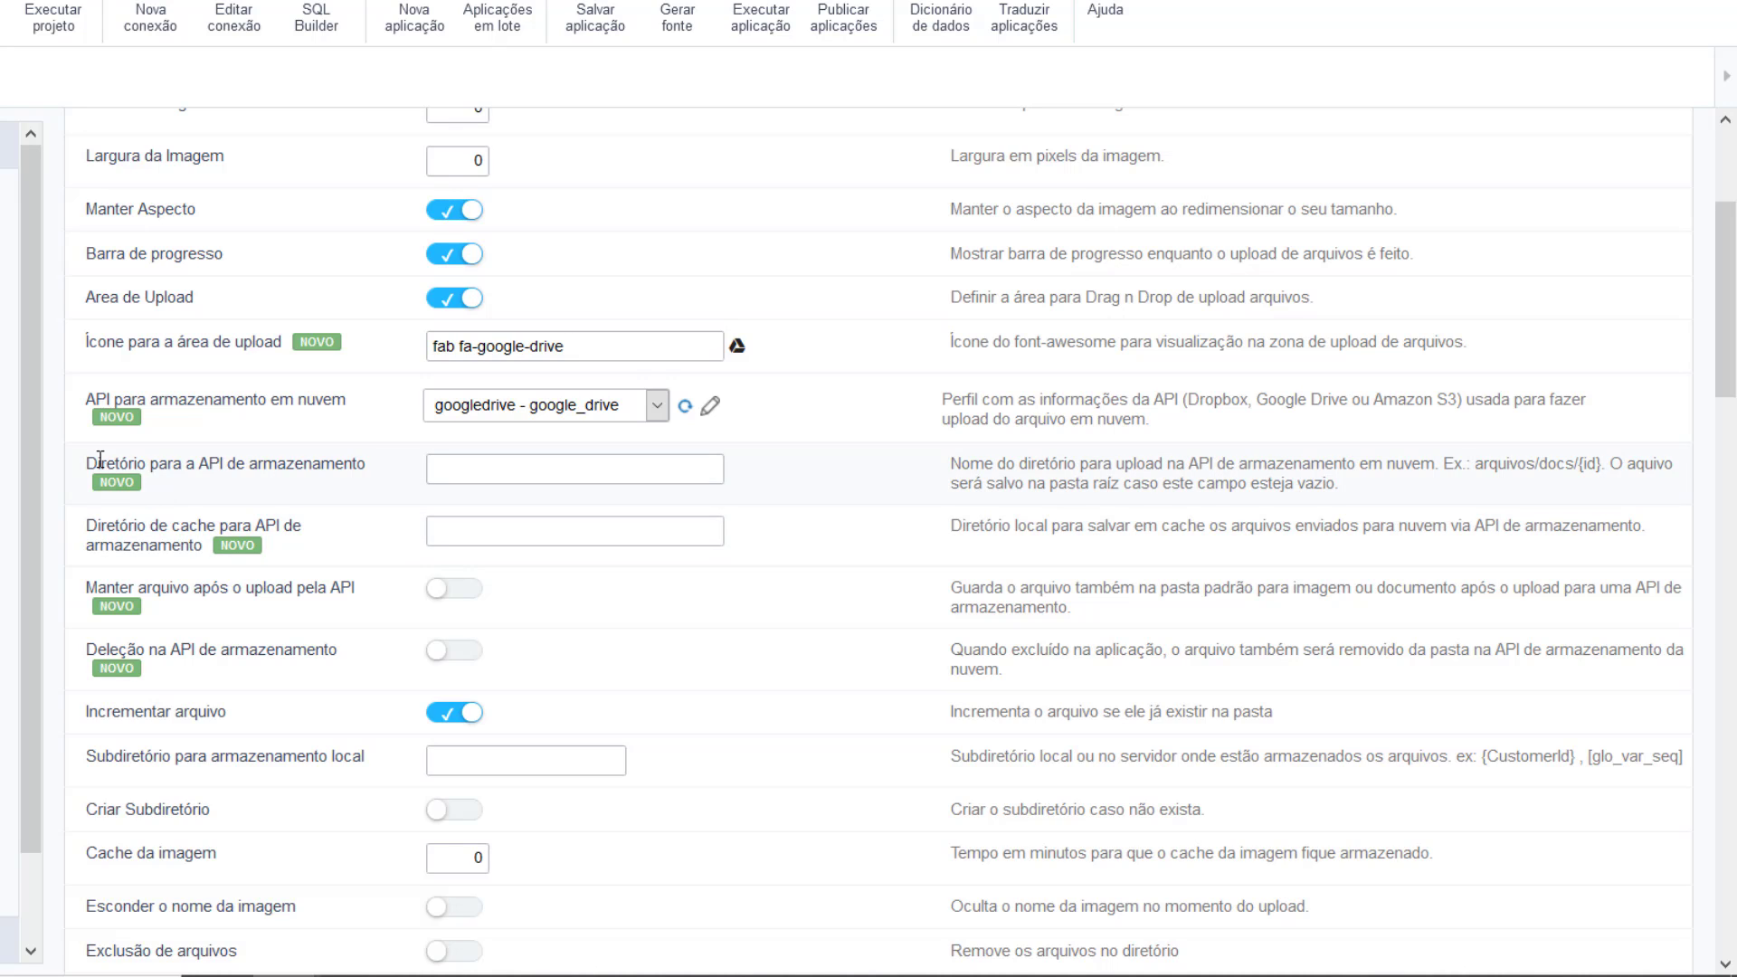
{"action": "left_click_drag", "start_coordinate": [99, 462], "coordinate": [359, 463]}
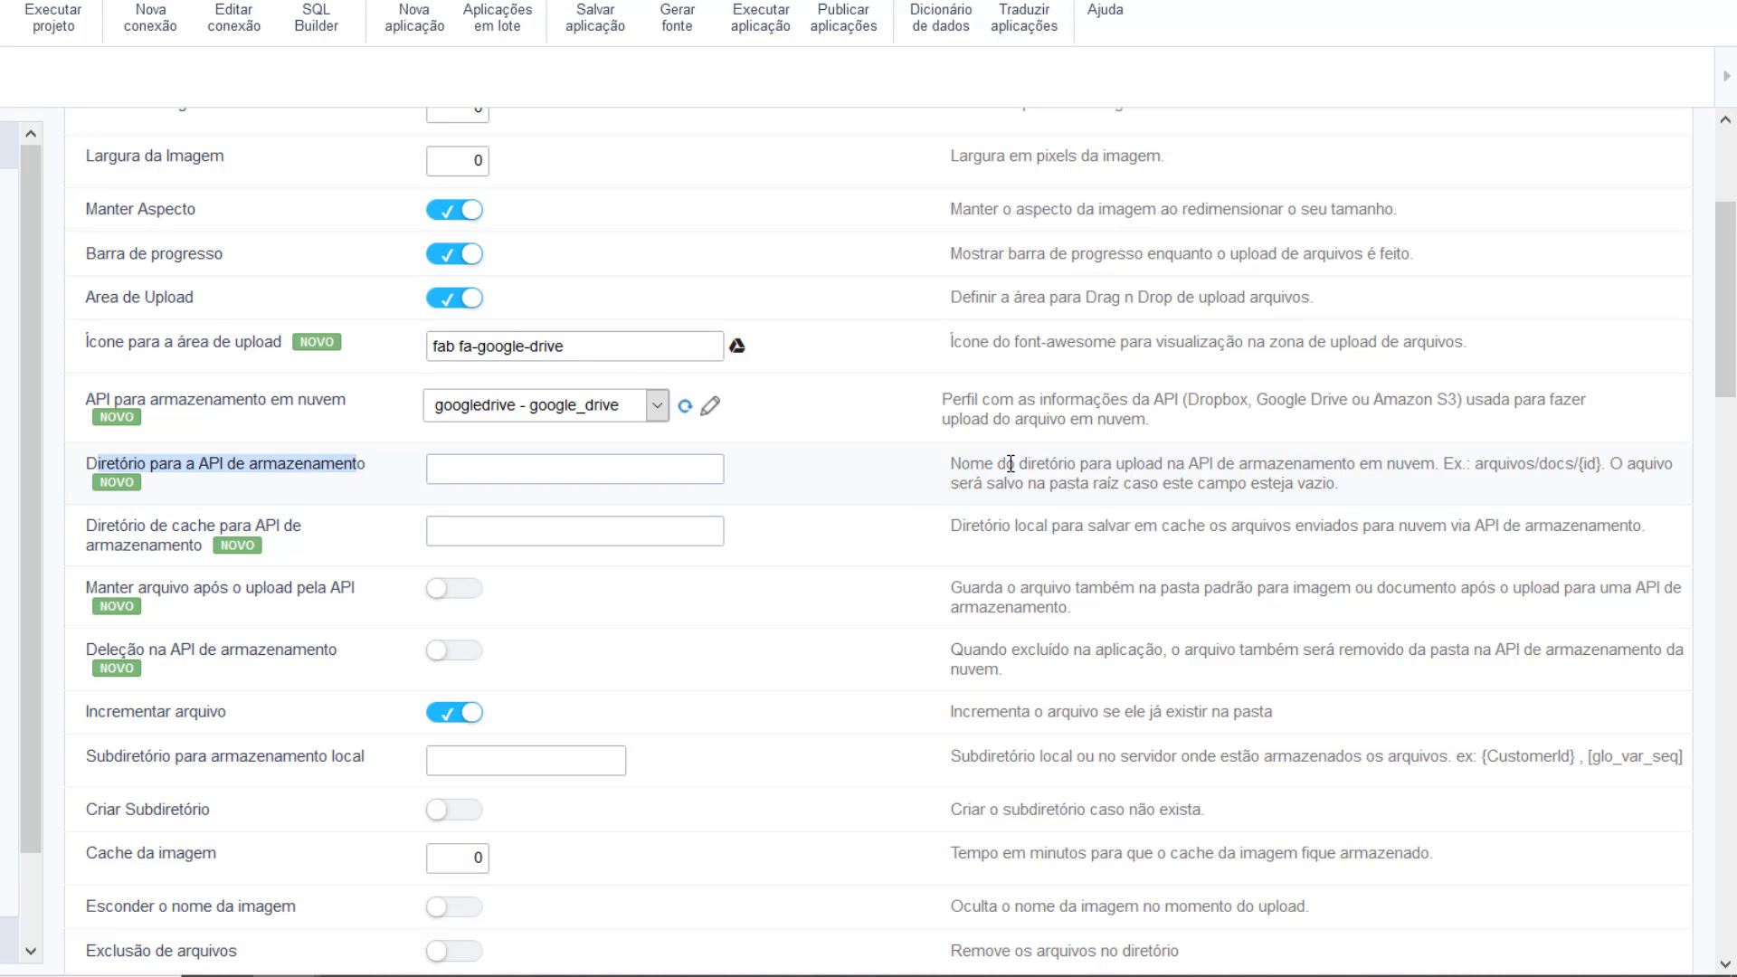
{"action": "left_click_drag", "start_coordinate": [994, 467], "coordinate": [1467, 457]}
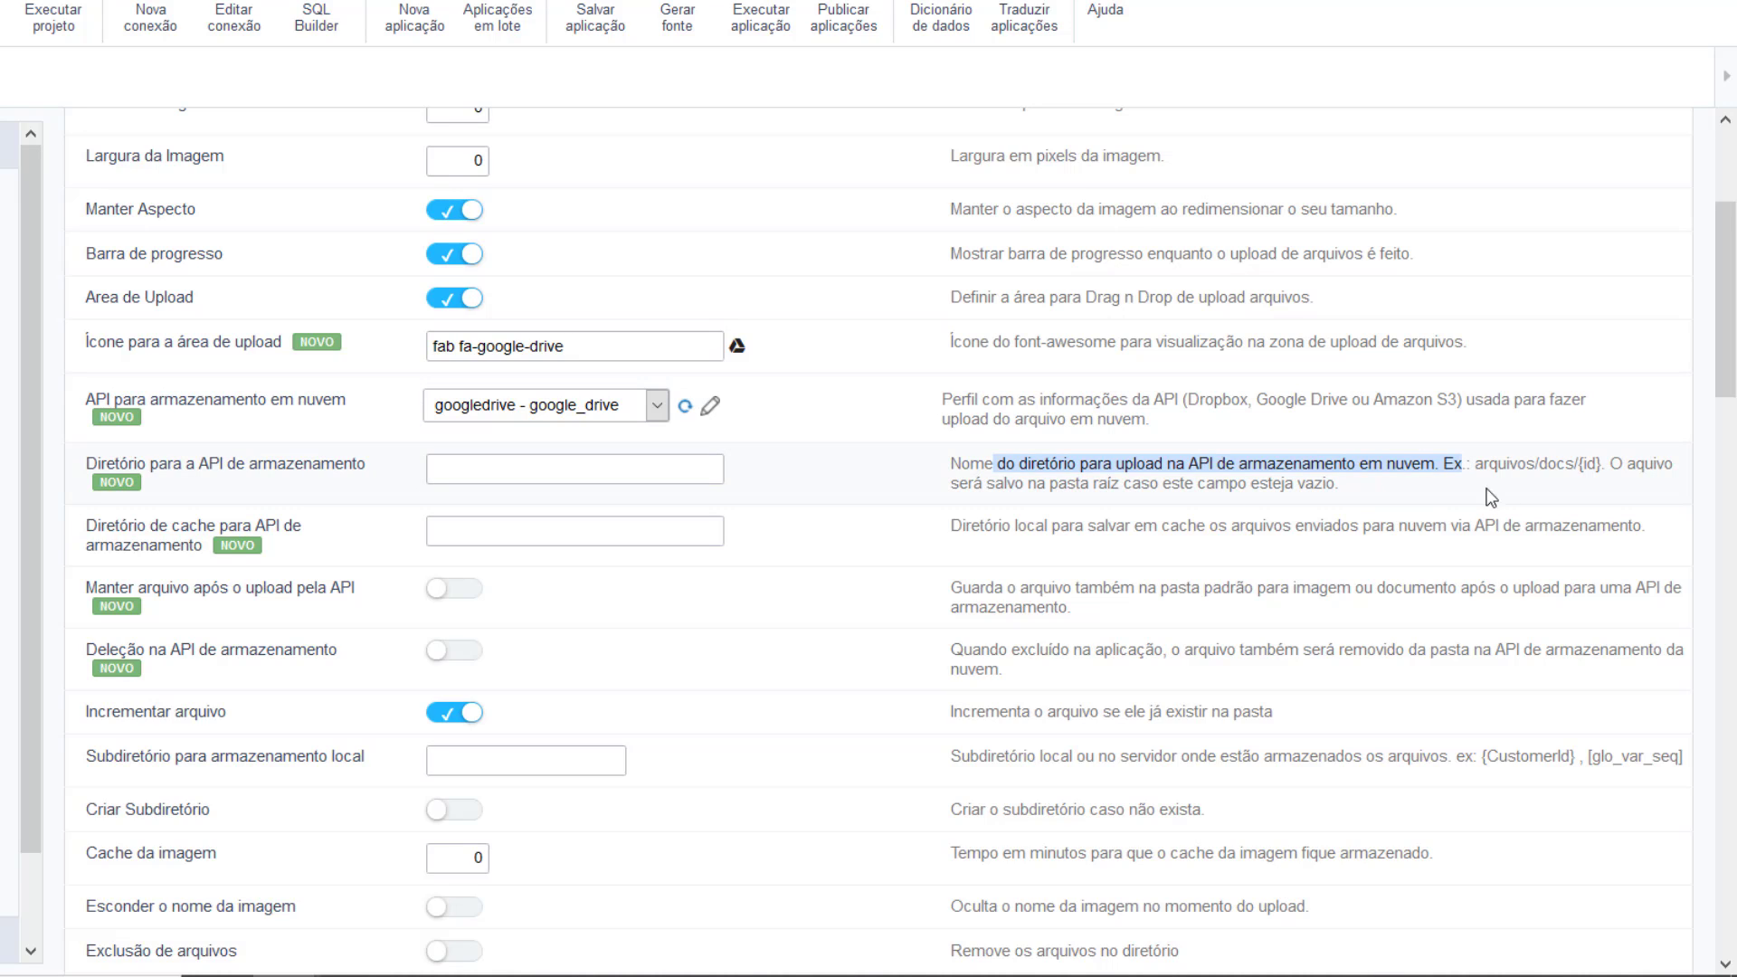
{"action": "left_click_drag", "start_coordinate": [1578, 466], "coordinate": [1599, 470]}
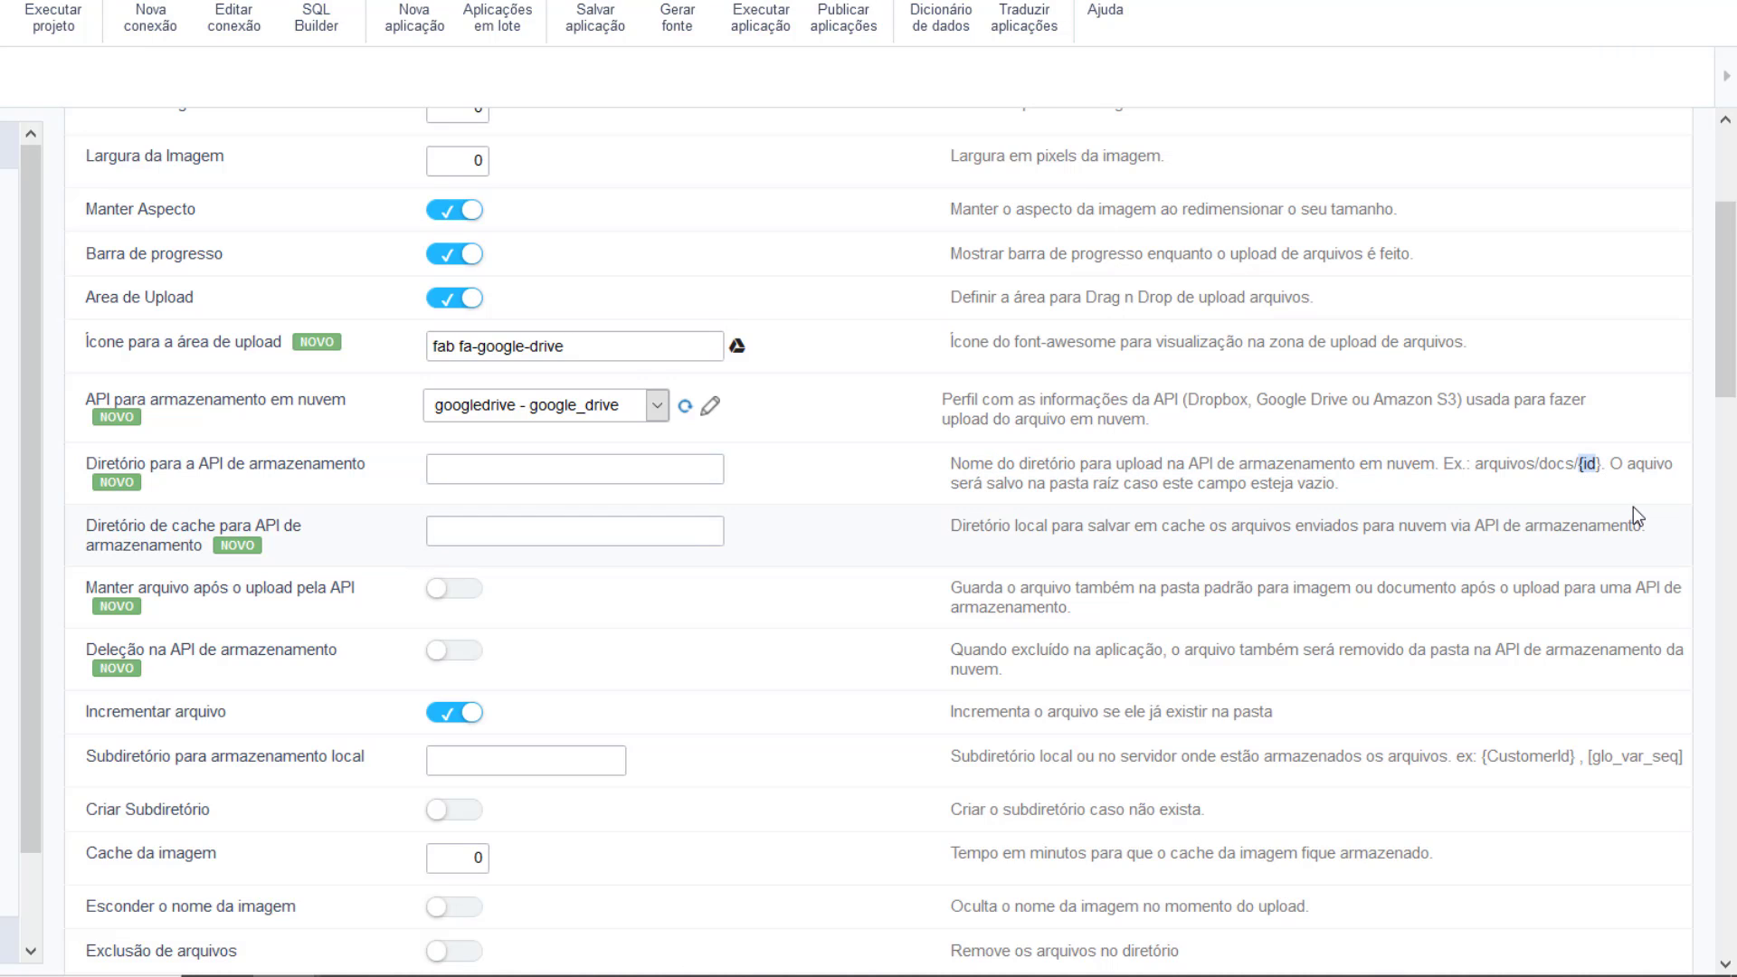
{"action": "left_click", "coordinate": [1599, 464]}
Step: Enter /testeapi in 'Diretório para a API de armazenamento' via the autocomplete suggestion
{"action": "left_click", "coordinate": [568, 479]}
{"action": "type", "text": "/"}
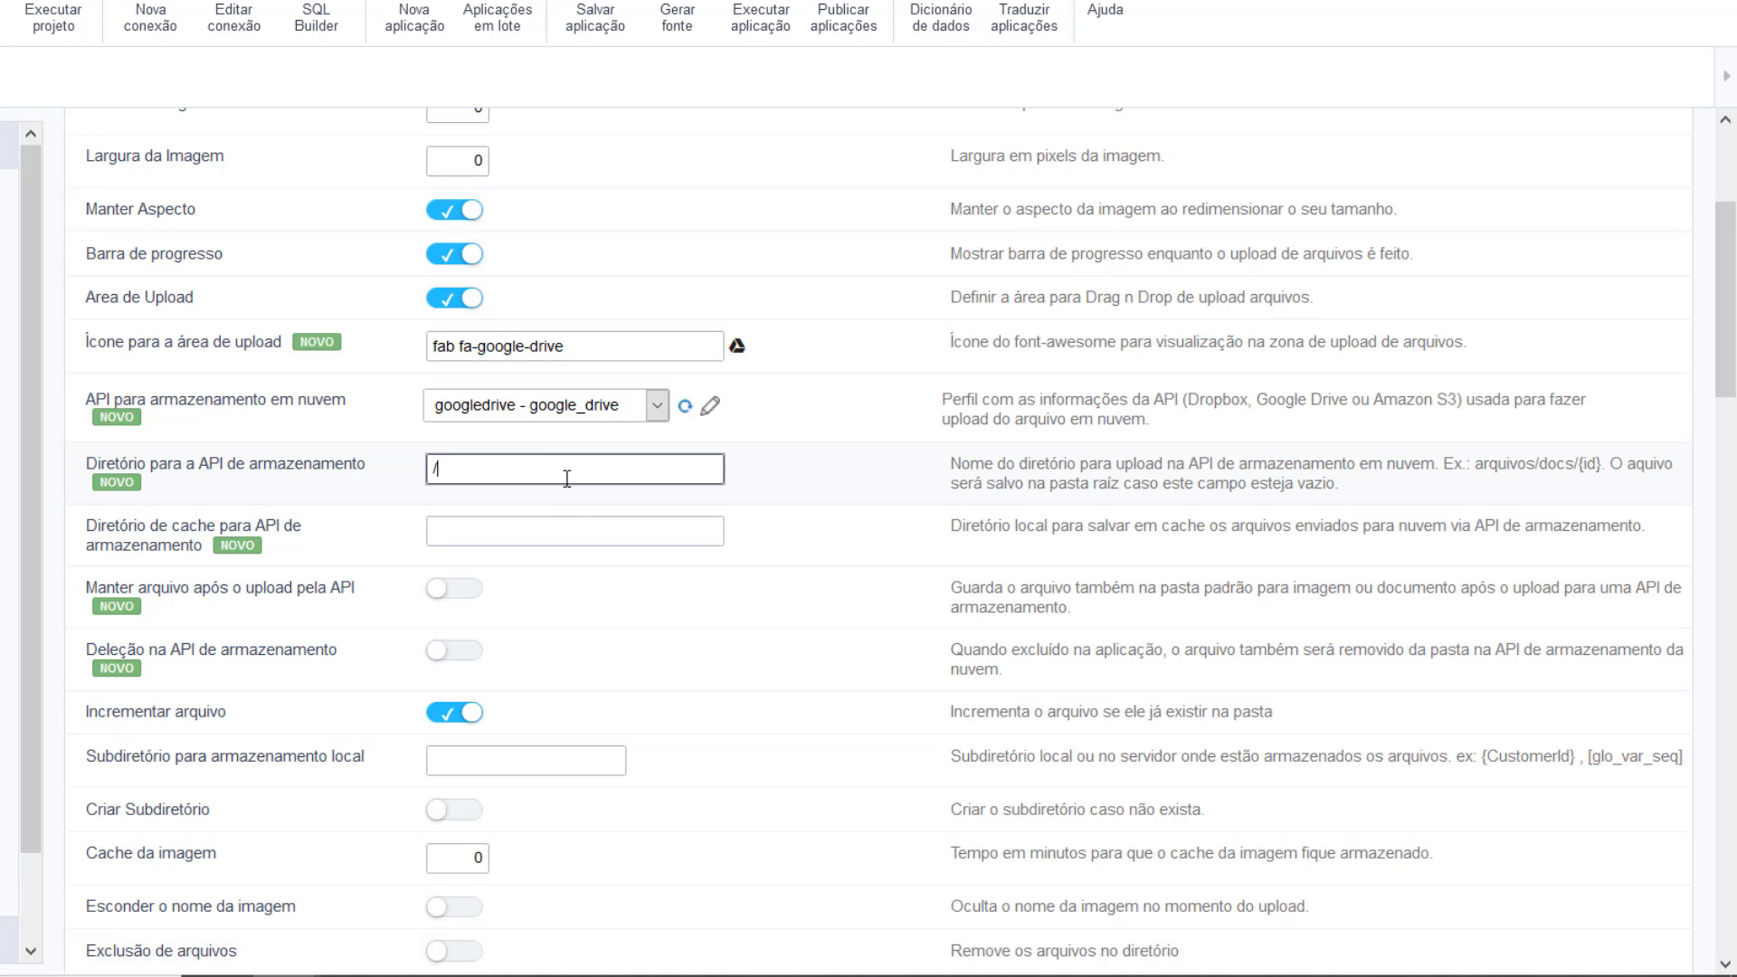
{"action": "type", "text": "t"}
{"action": "key", "text": "Escape"}
{"action": "type", "text": "e"}
{"action": "key", "text": "Down"}
{"action": "key", "text": "Return"}
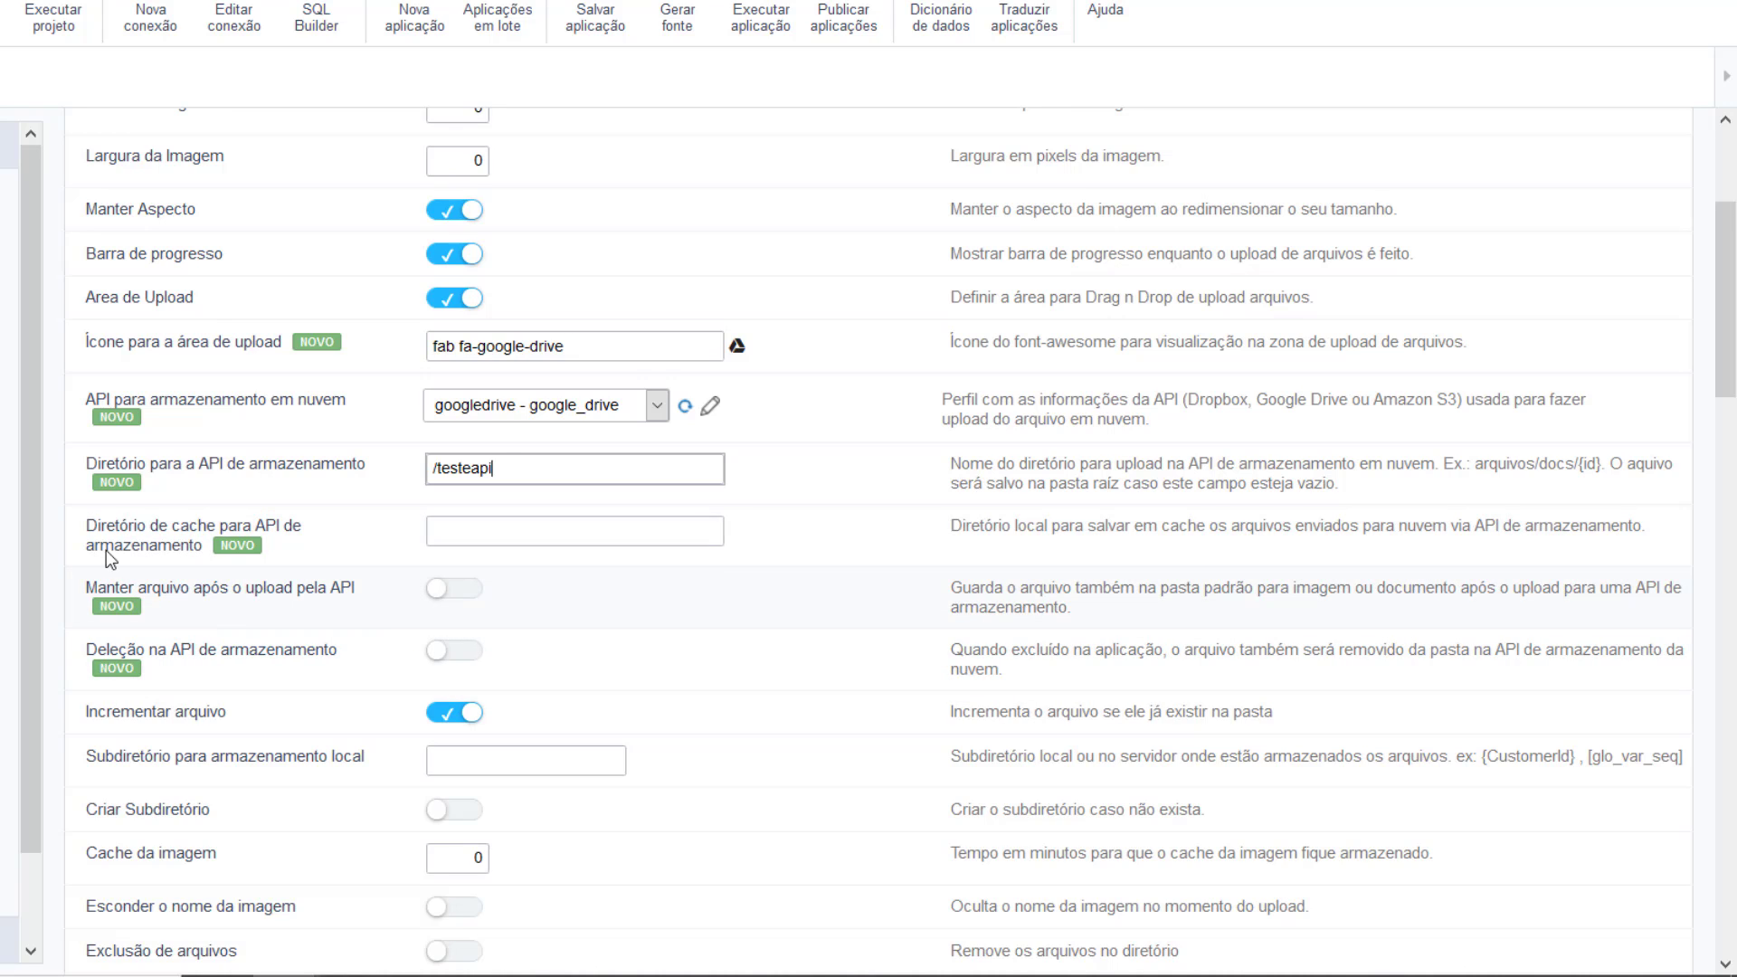
{"action": "left_click_drag", "start_coordinate": [103, 529], "coordinate": [312, 541]}
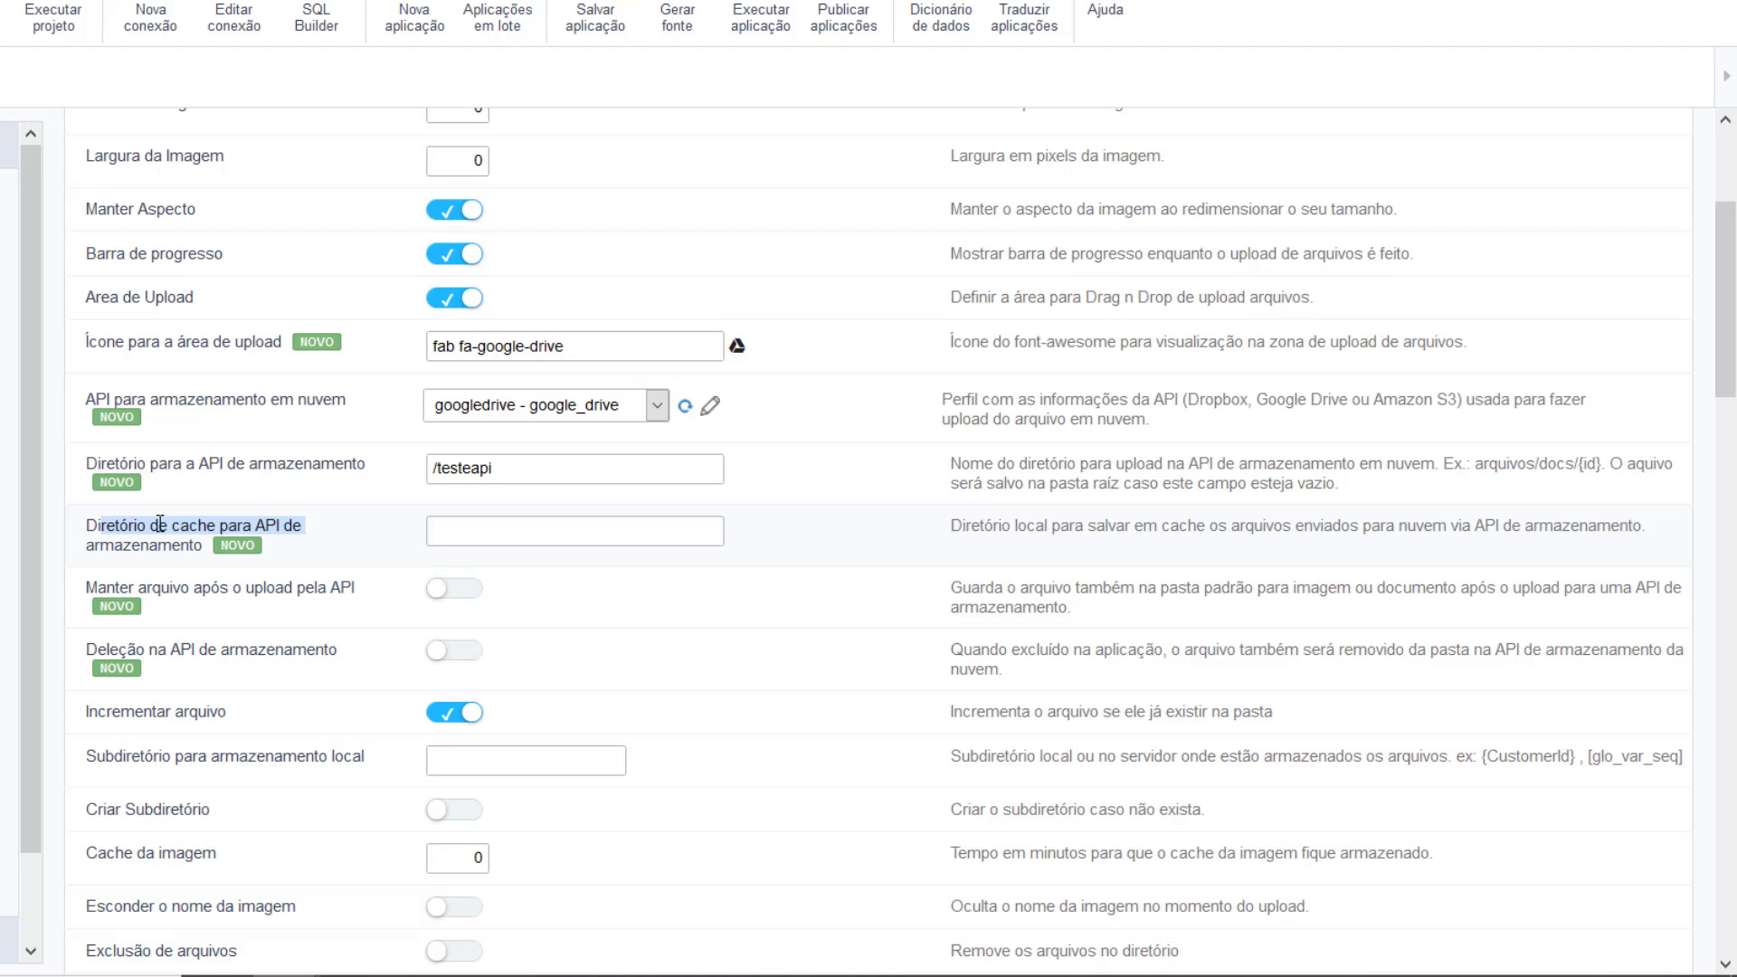
Step: In File Explorer, open scriptcase-95's 'file' folder and select its cache, doc and img folders
{"action": "mouse_move", "coordinate": [450, 972]}
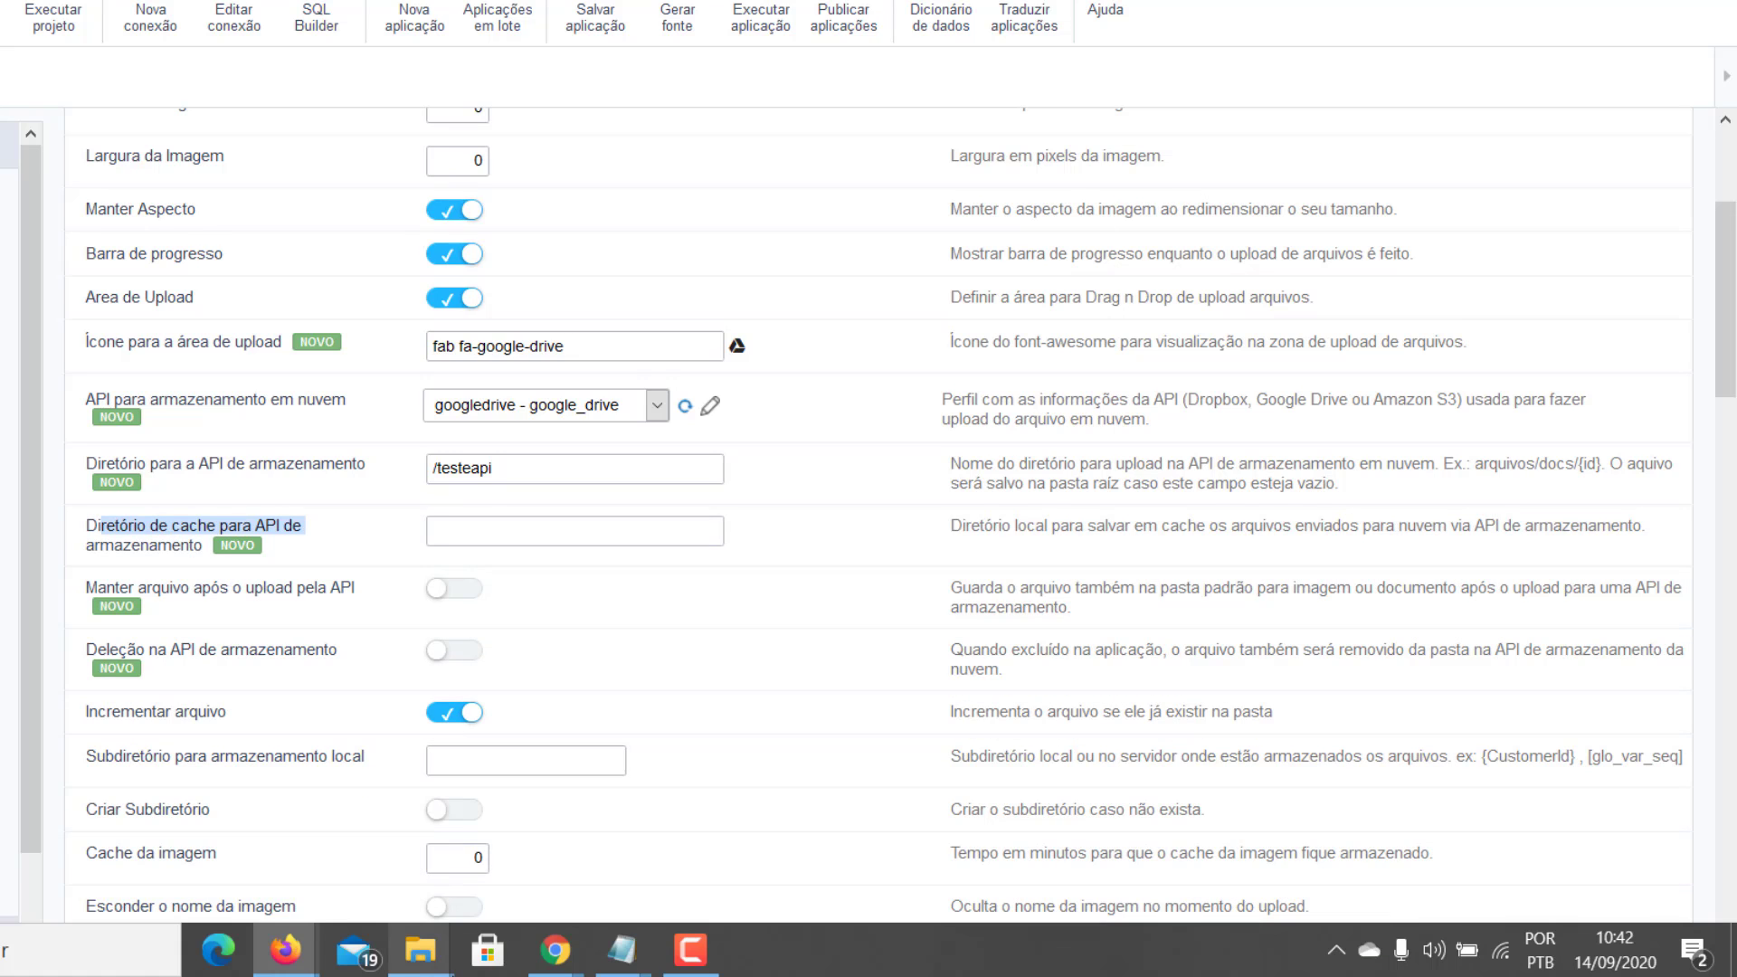
{"action": "mouse_move", "coordinate": [440, 937]}
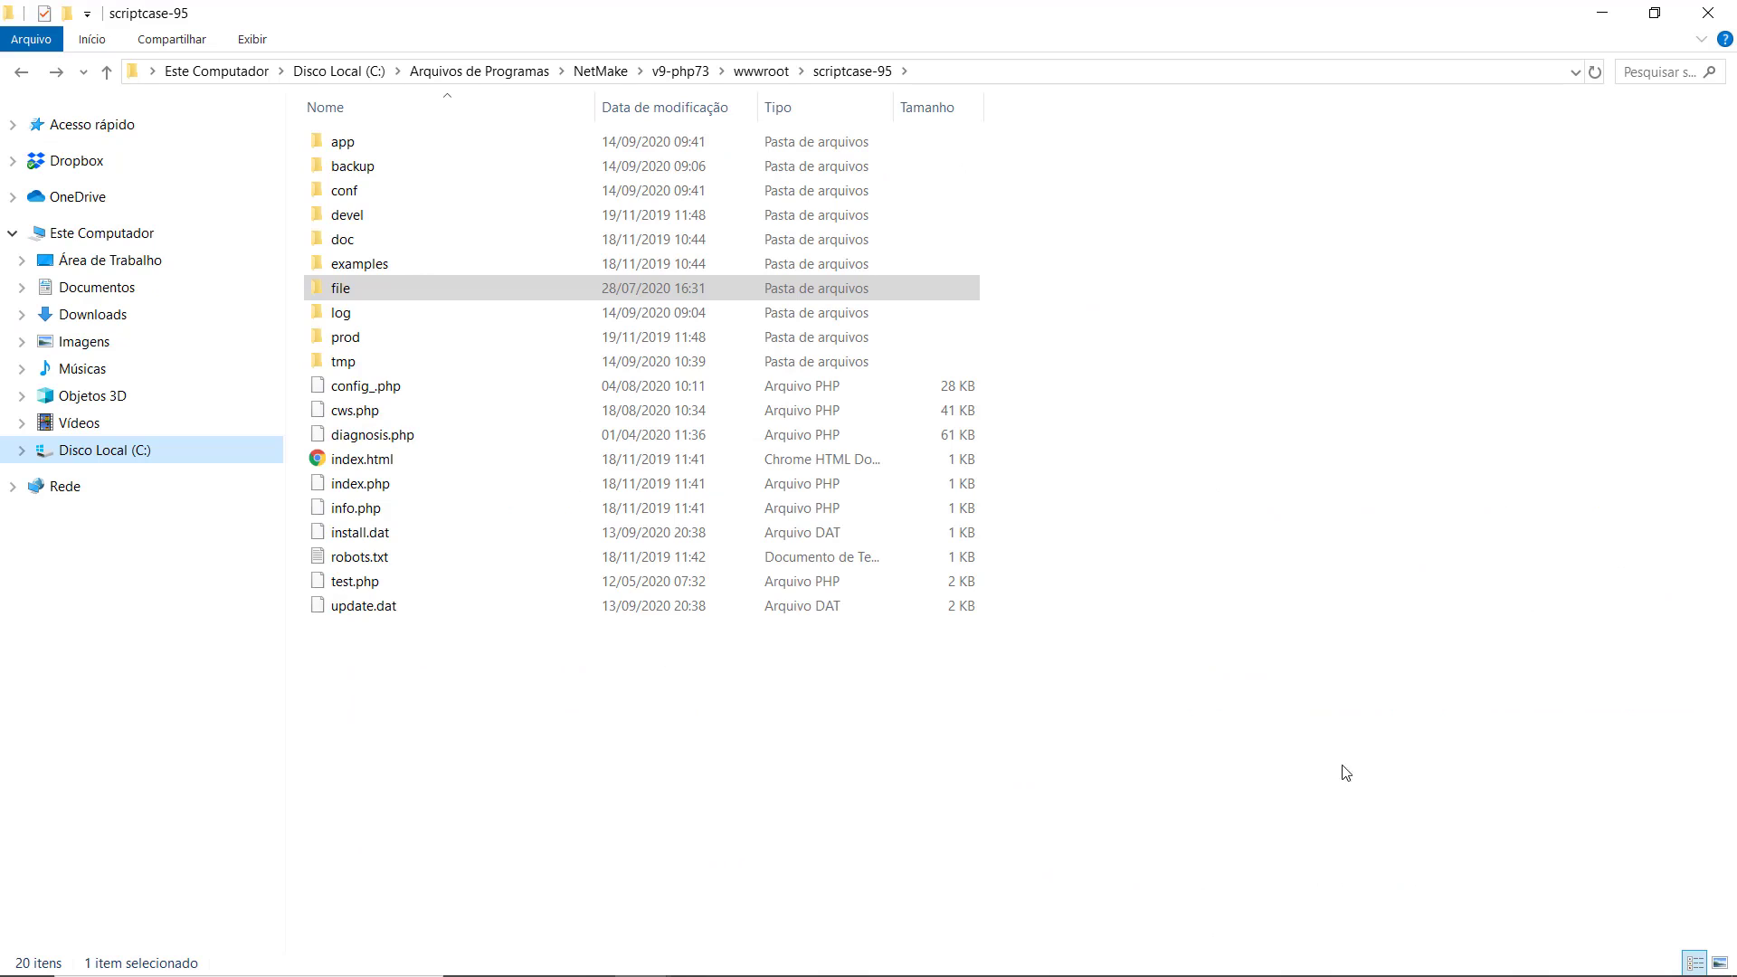
{"action": "left_click", "coordinate": [762, 78]}
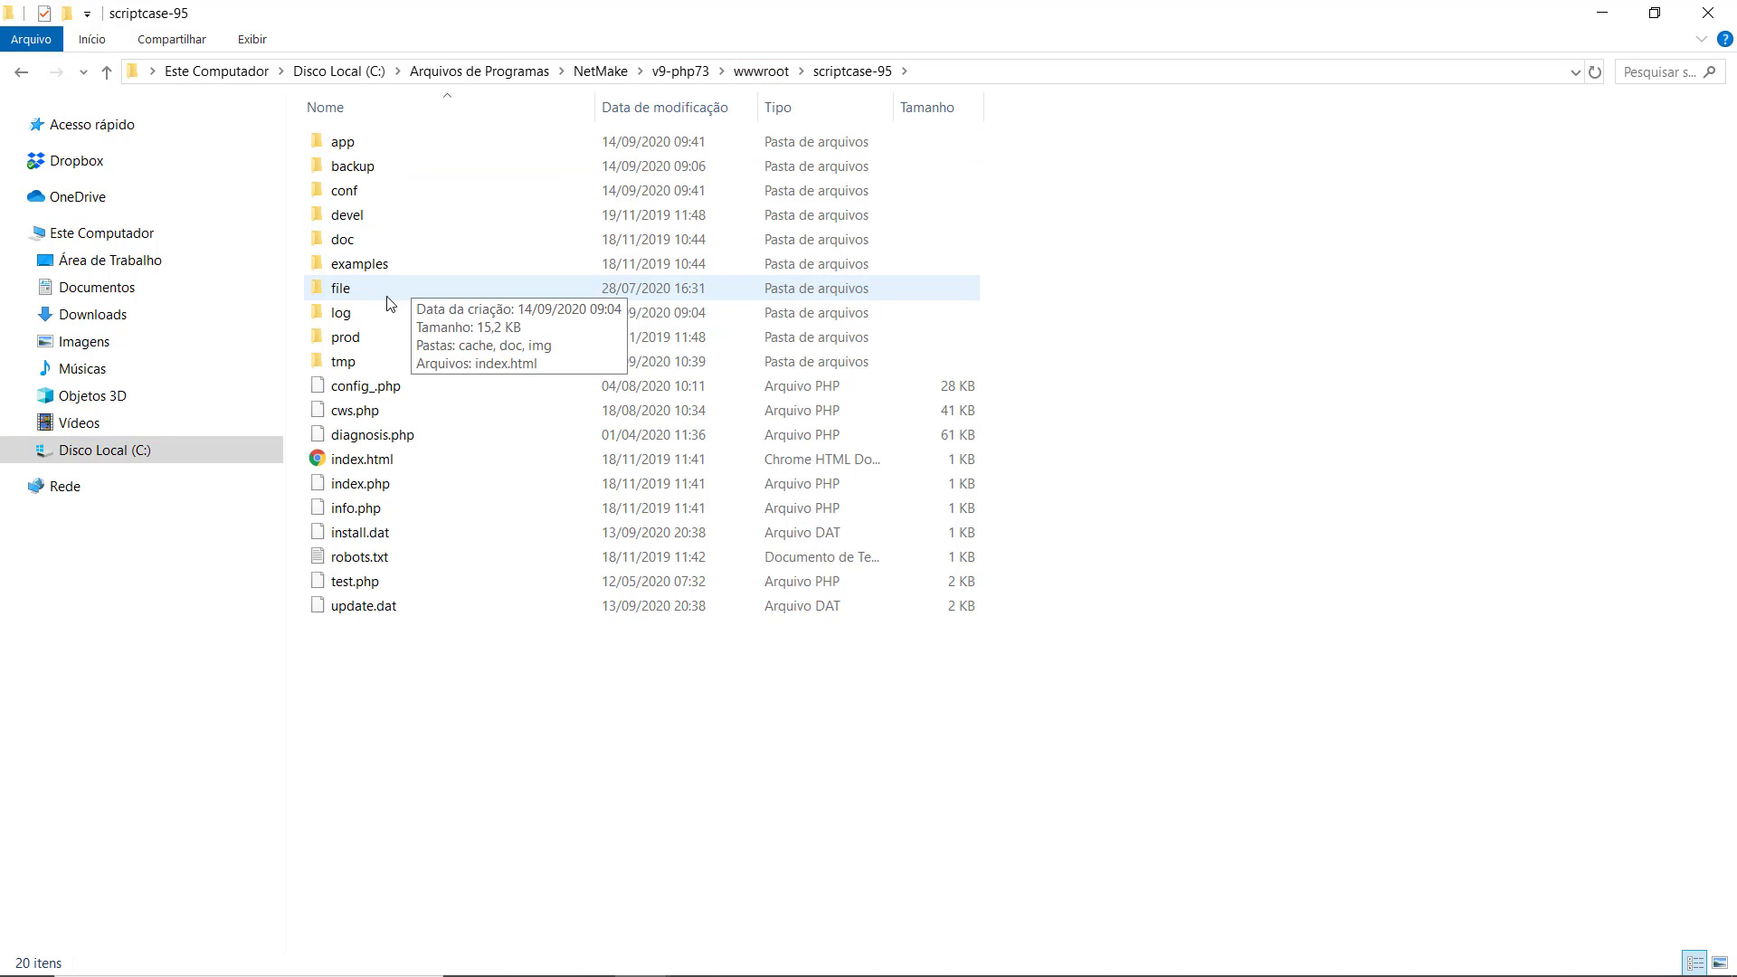
{"action": "double_click", "coordinate": [346, 291]}
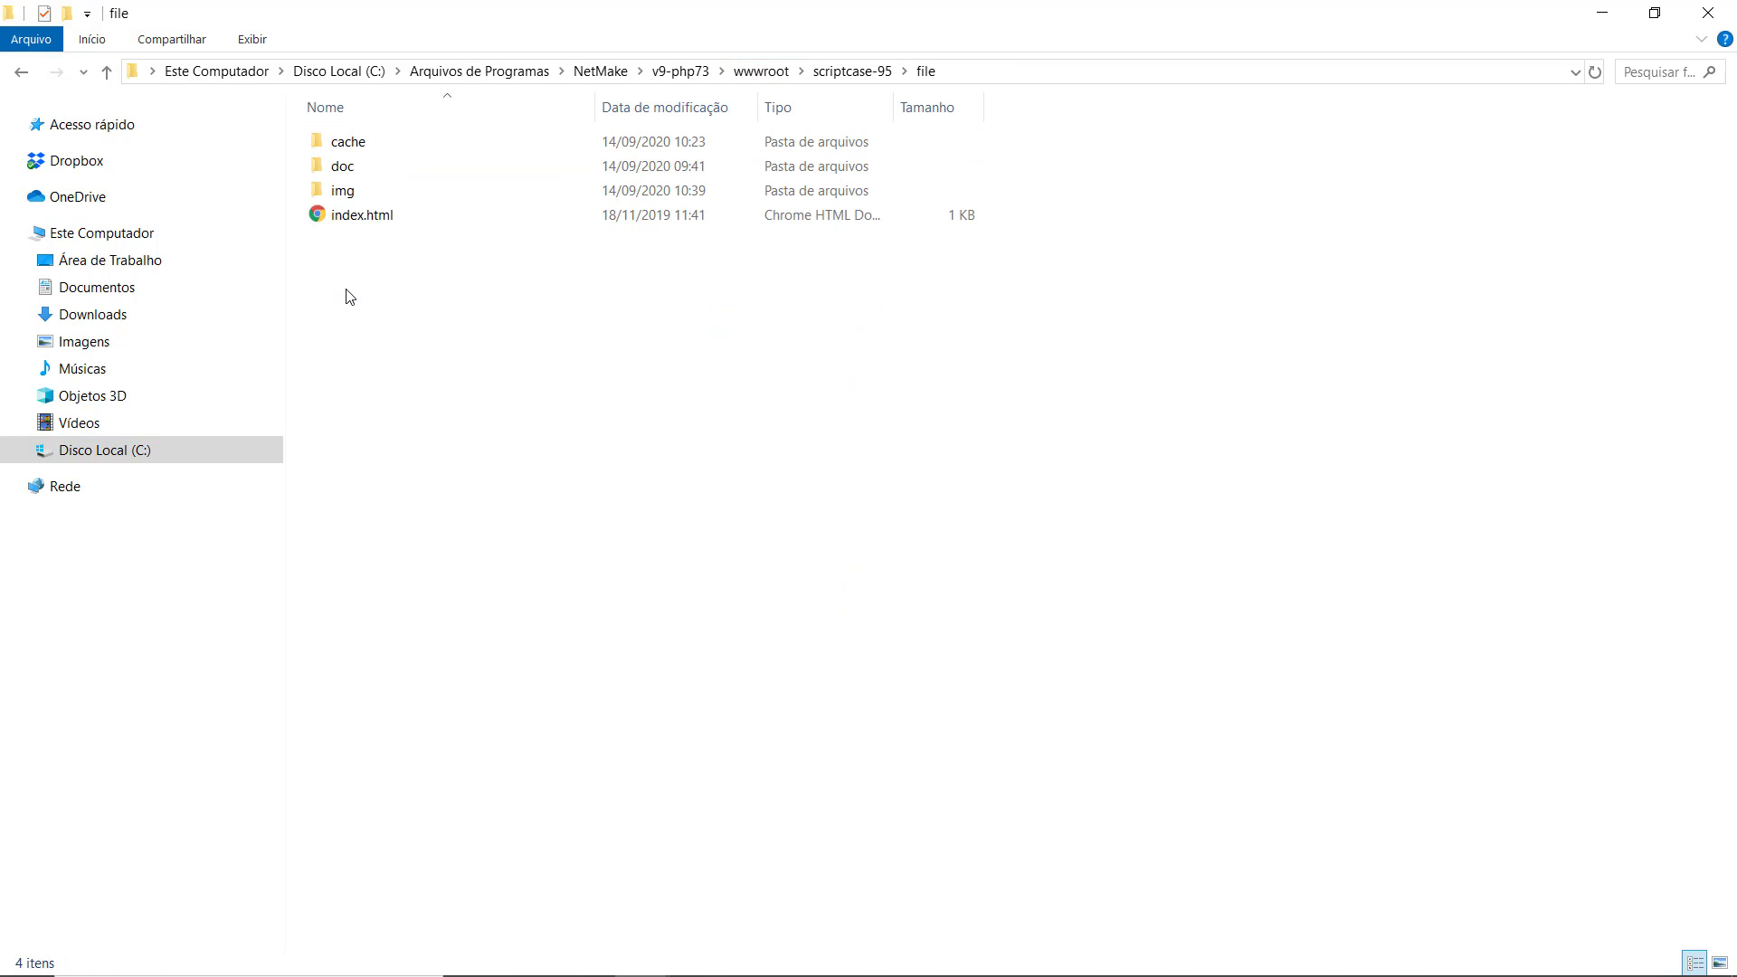
{"action": "left_click", "coordinate": [365, 148]}
{"action": "left_click", "coordinate": [366, 176]}
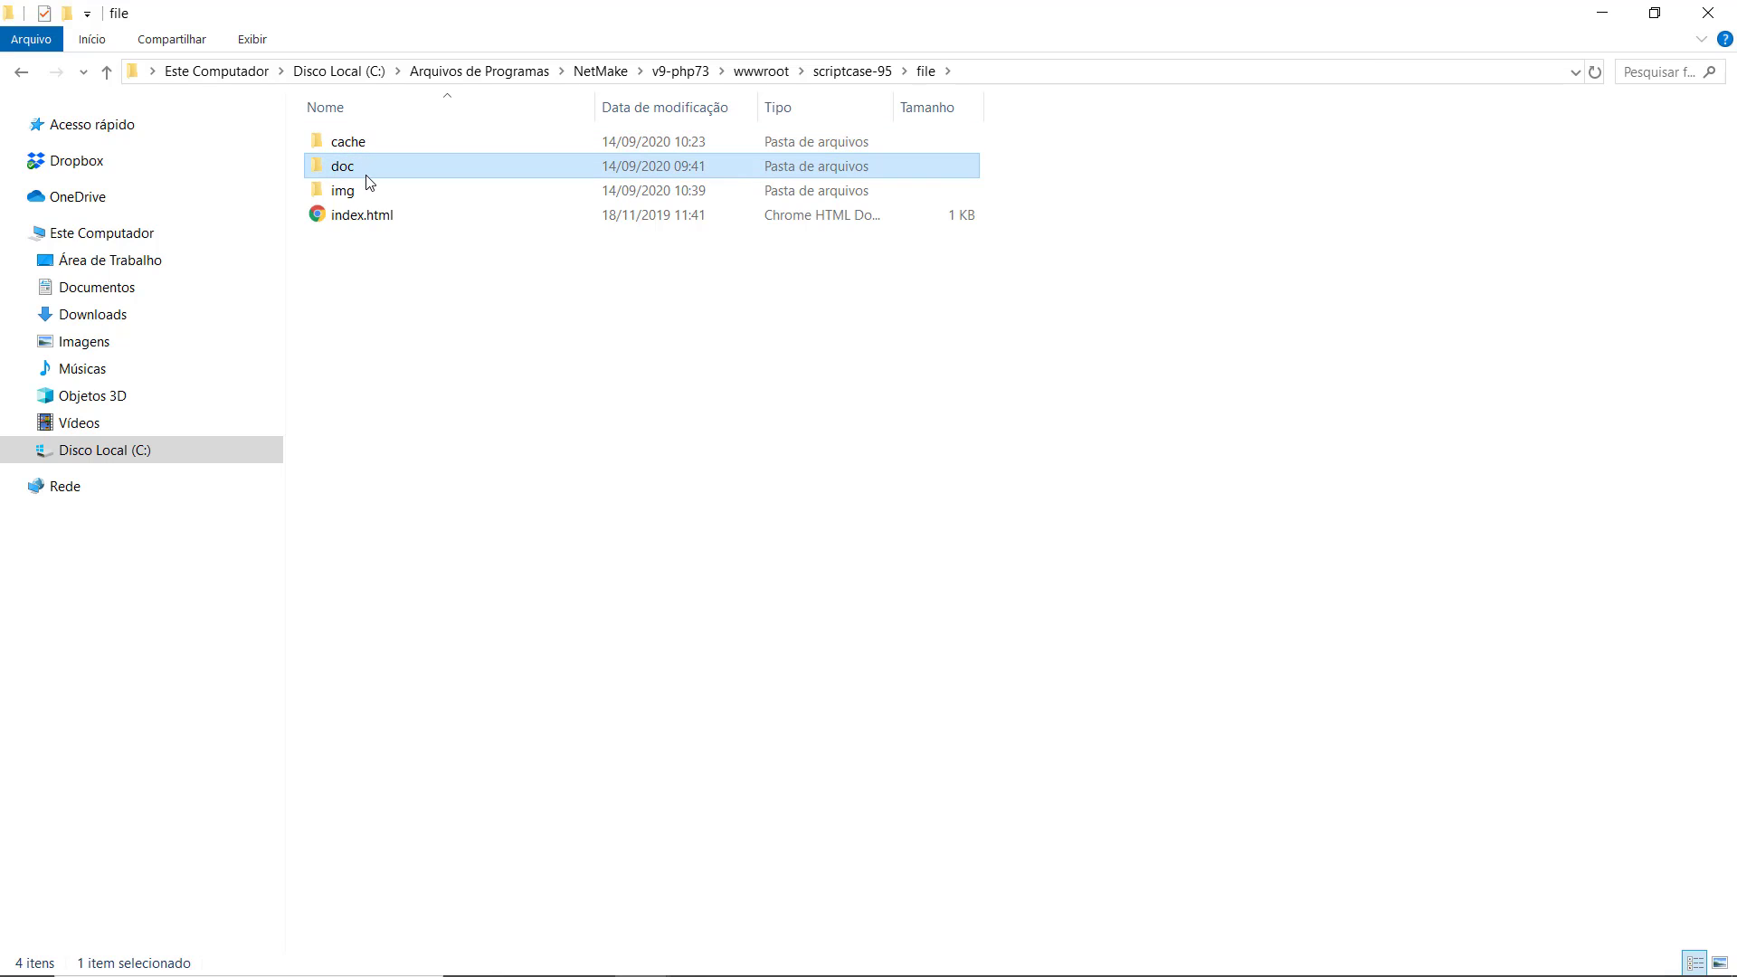
{"action": "left_click", "coordinate": [371, 187]}
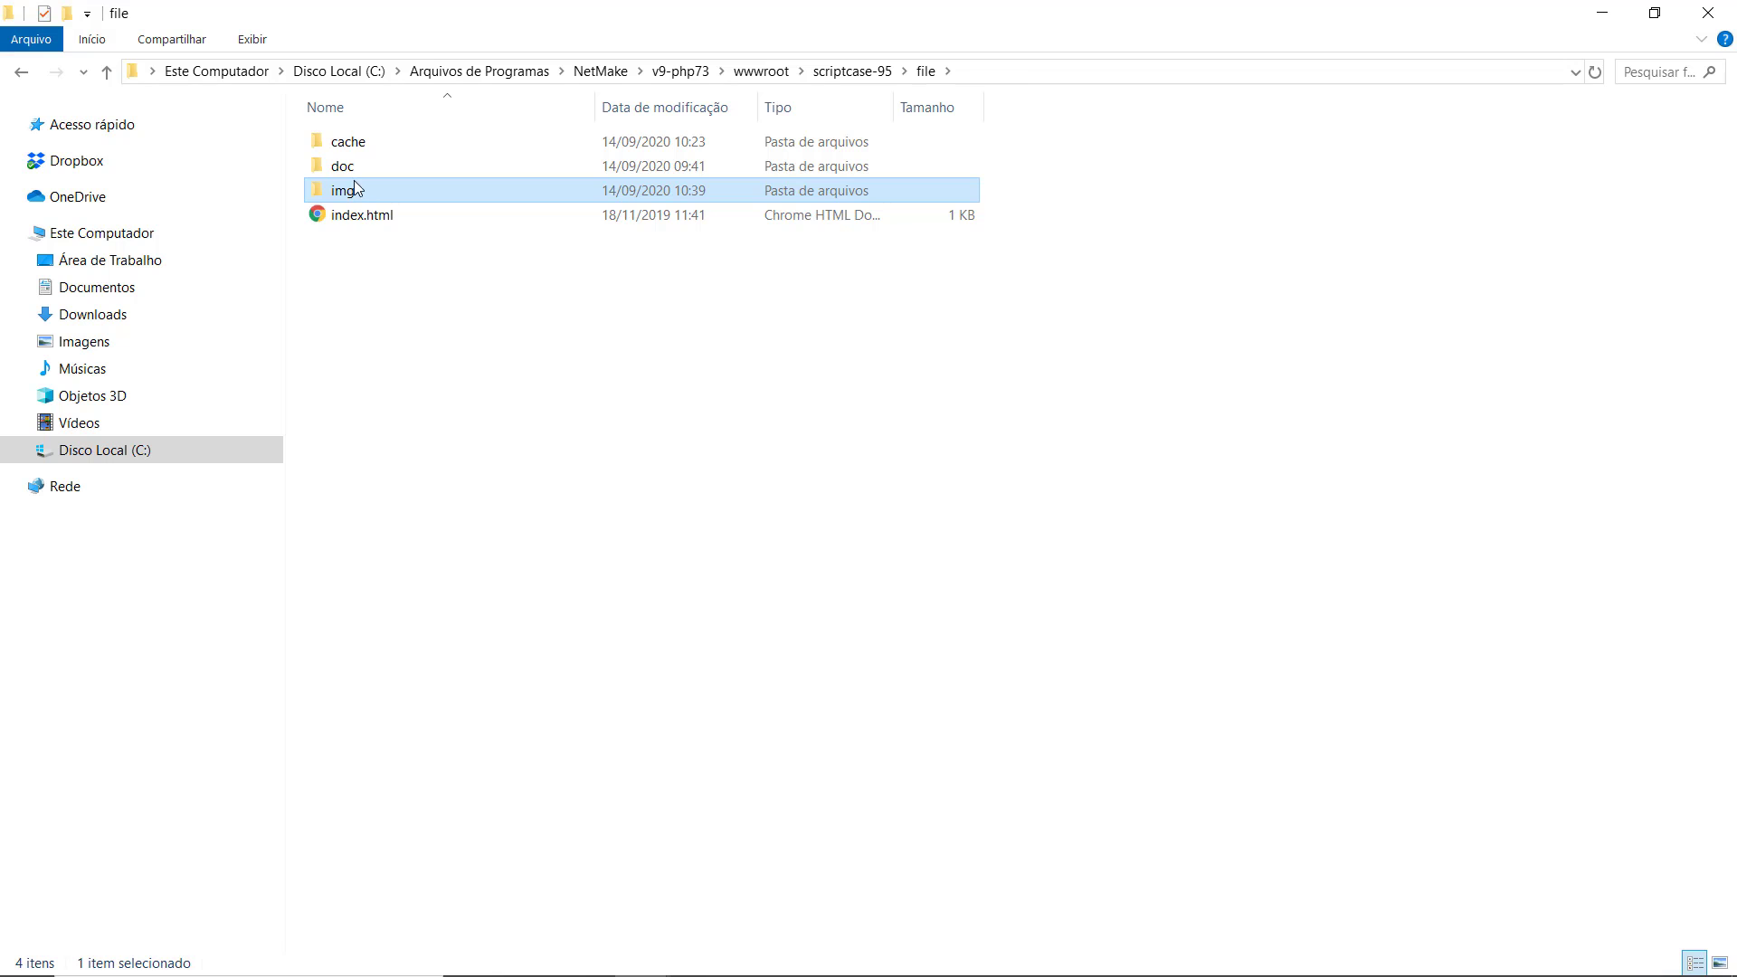
{"action": "mouse_move", "coordinate": [355, 198]}
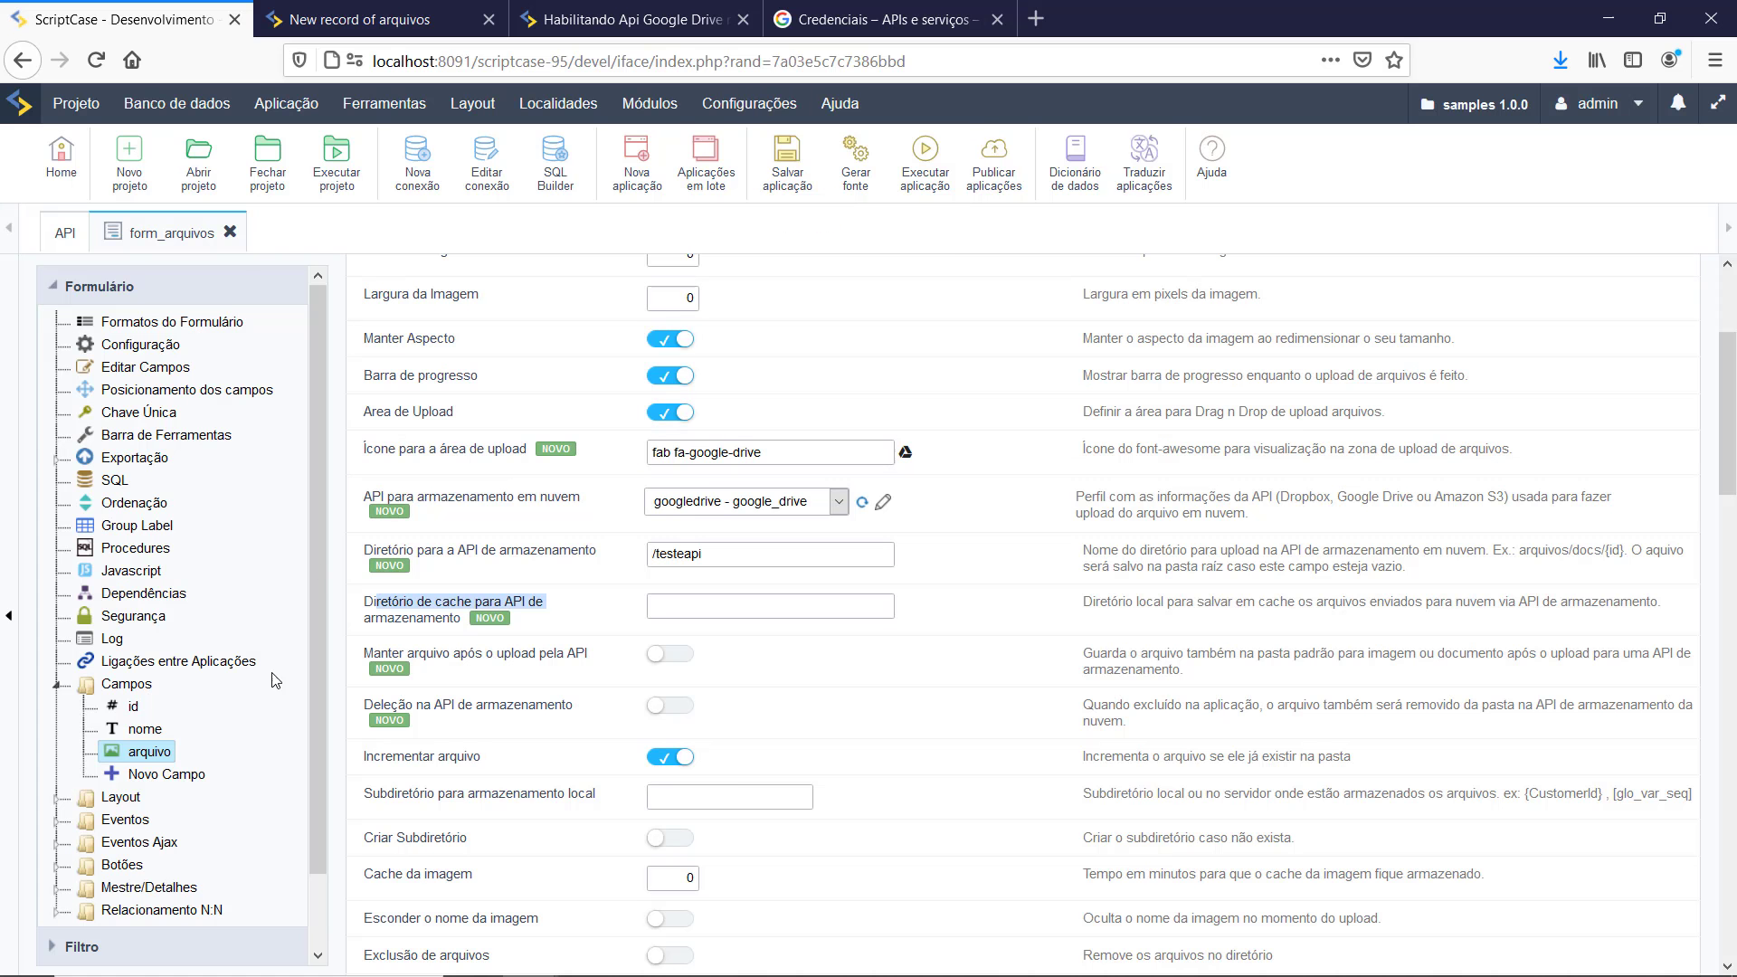
Step: Save the pending arquivo field changes while opening the application's Configuração settings
{"action": "scroll", "coordinate": [273, 677], "scroll_direction": "down", "scroll_amount": 2}
{"action": "left_click", "coordinate": [100, 906]}
{"action": "scroll", "coordinate": [118, 869], "scroll_direction": "down", "scroll_amount": 3}
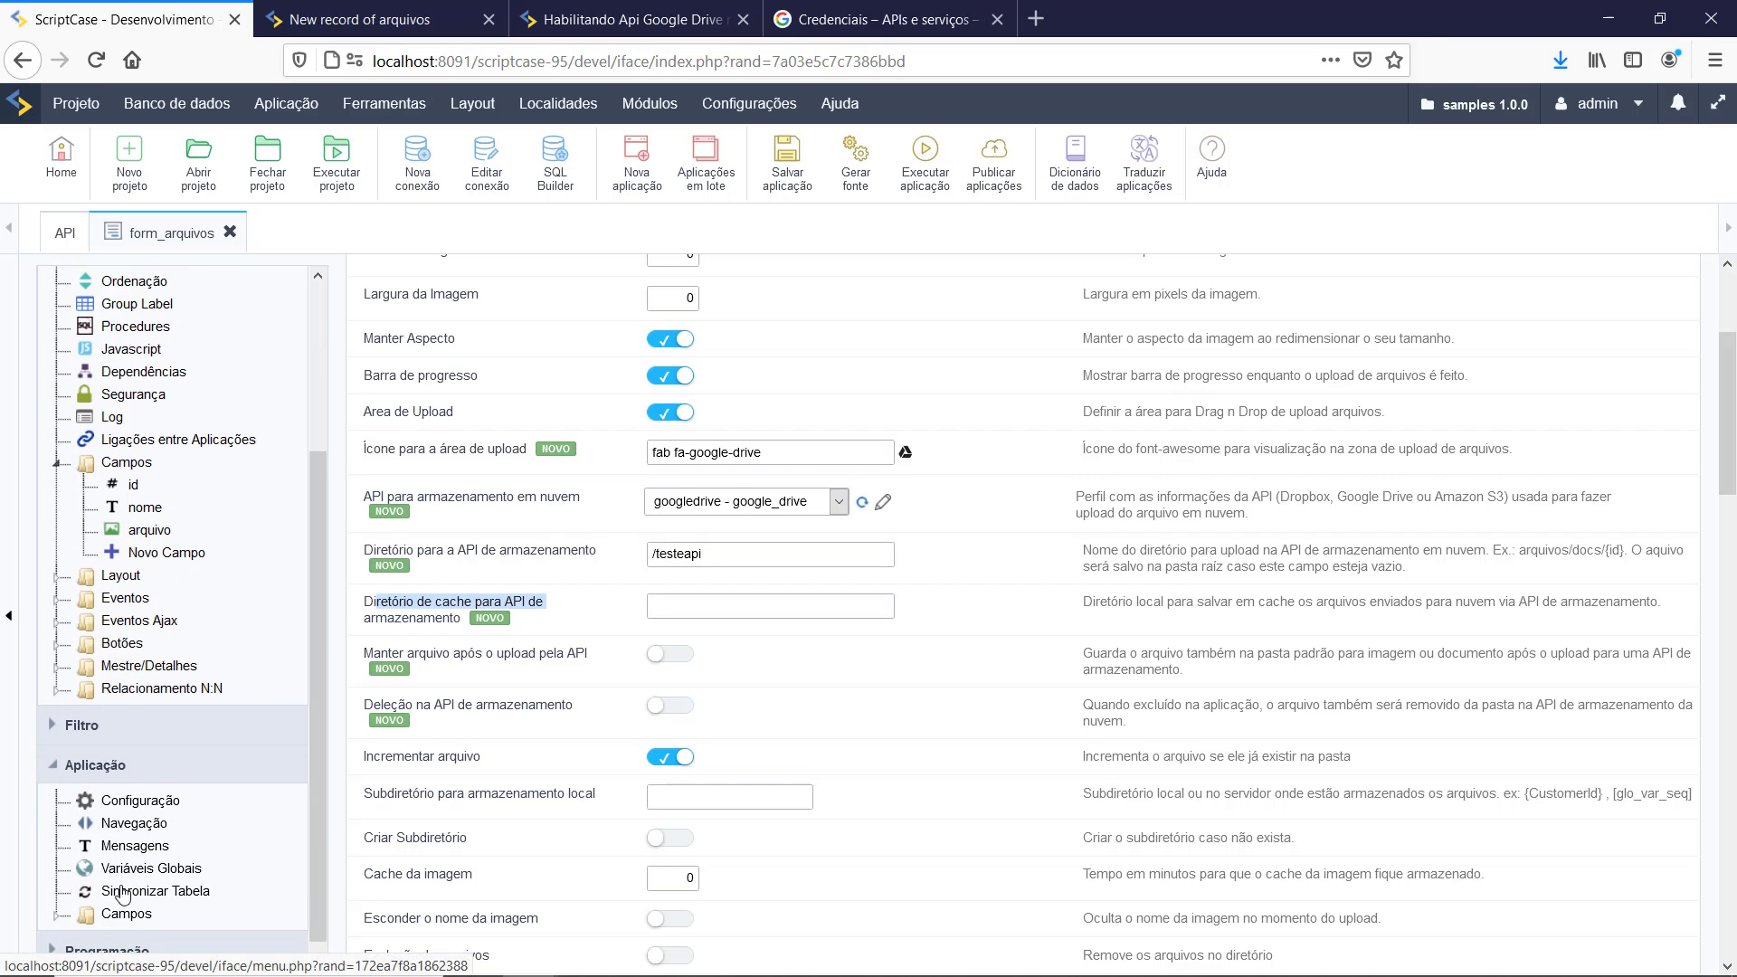
{"action": "left_click", "coordinate": [150, 800]}
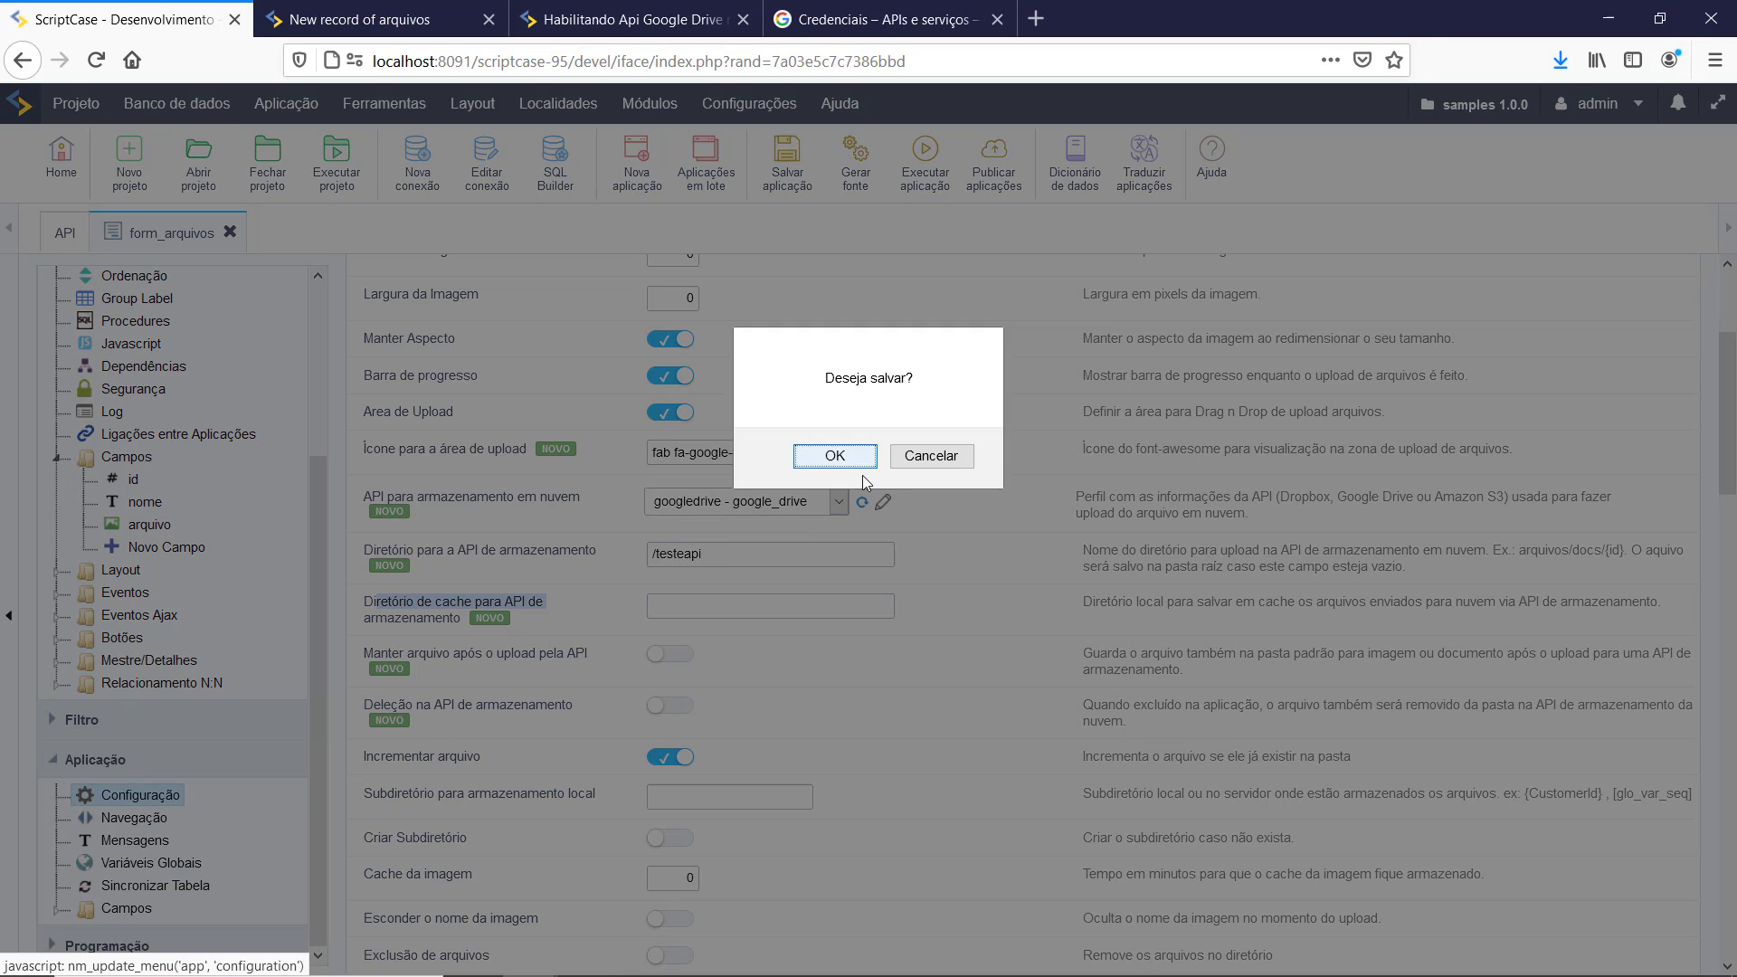
{"action": "left_click", "coordinate": [839, 458]}
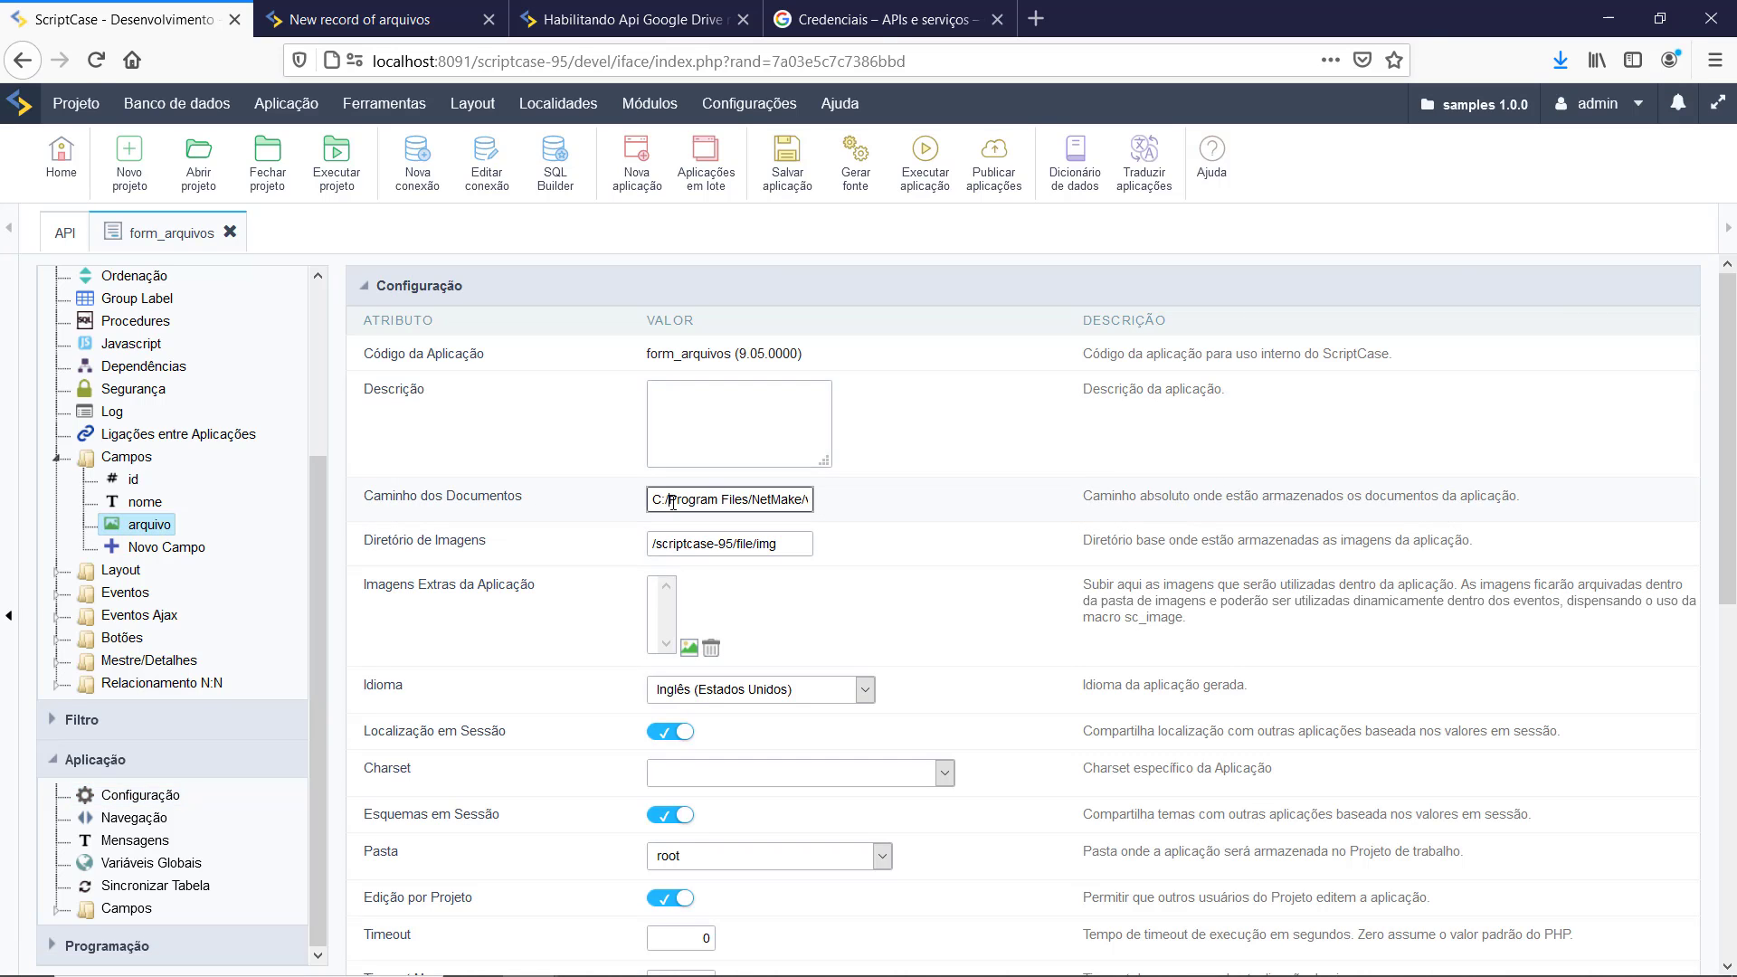
Step: Review the documents path and images directory, then go back to the arquivo field
{"action": "left_click_drag", "start_coordinate": [676, 499], "coordinate": [892, 493]}
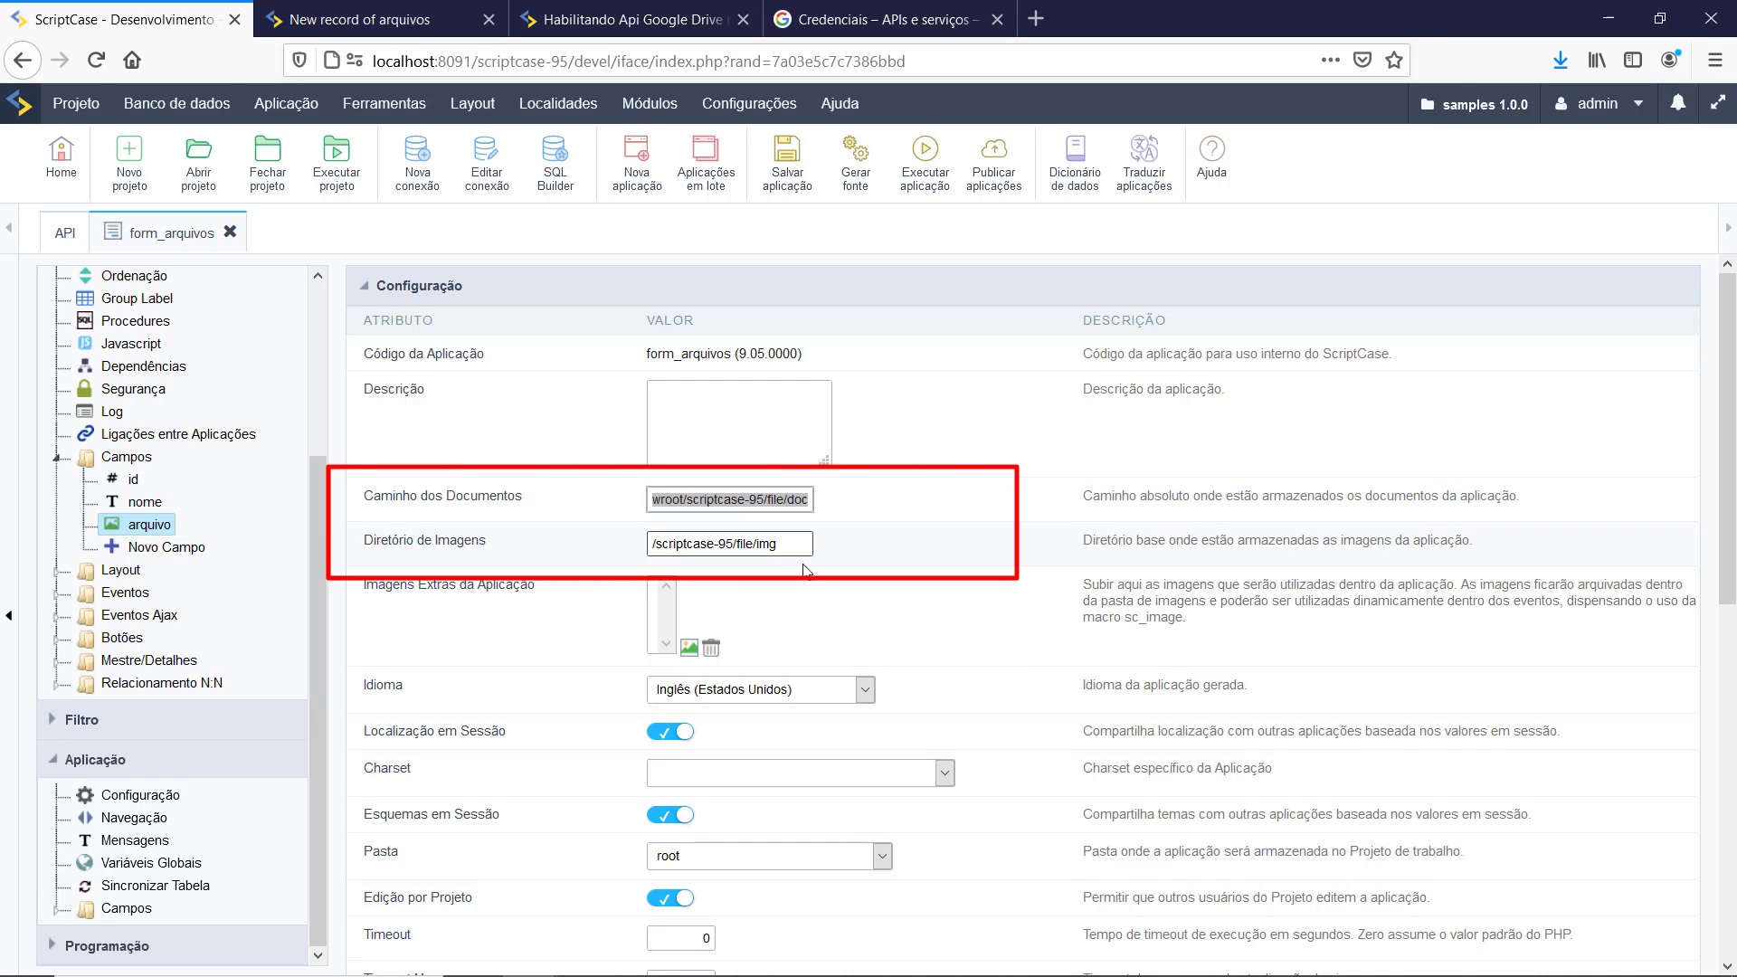
{"action": "left_click", "coordinate": [766, 544]}
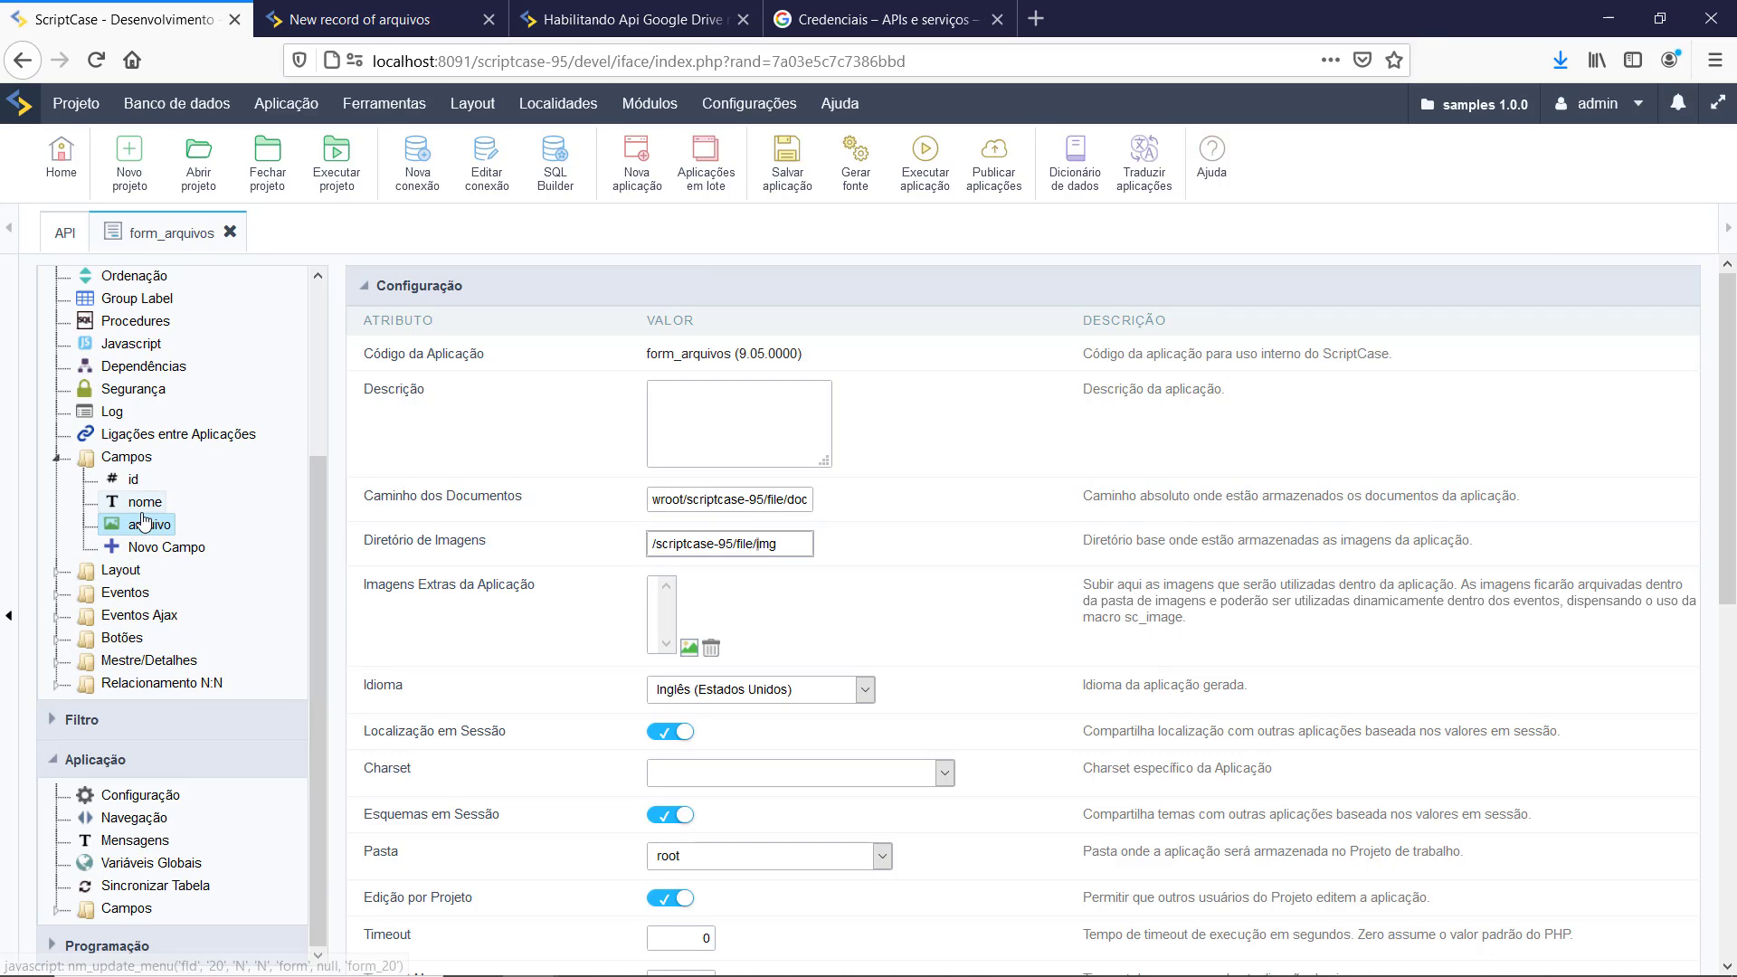
{"action": "left_click", "coordinate": [136, 534]}
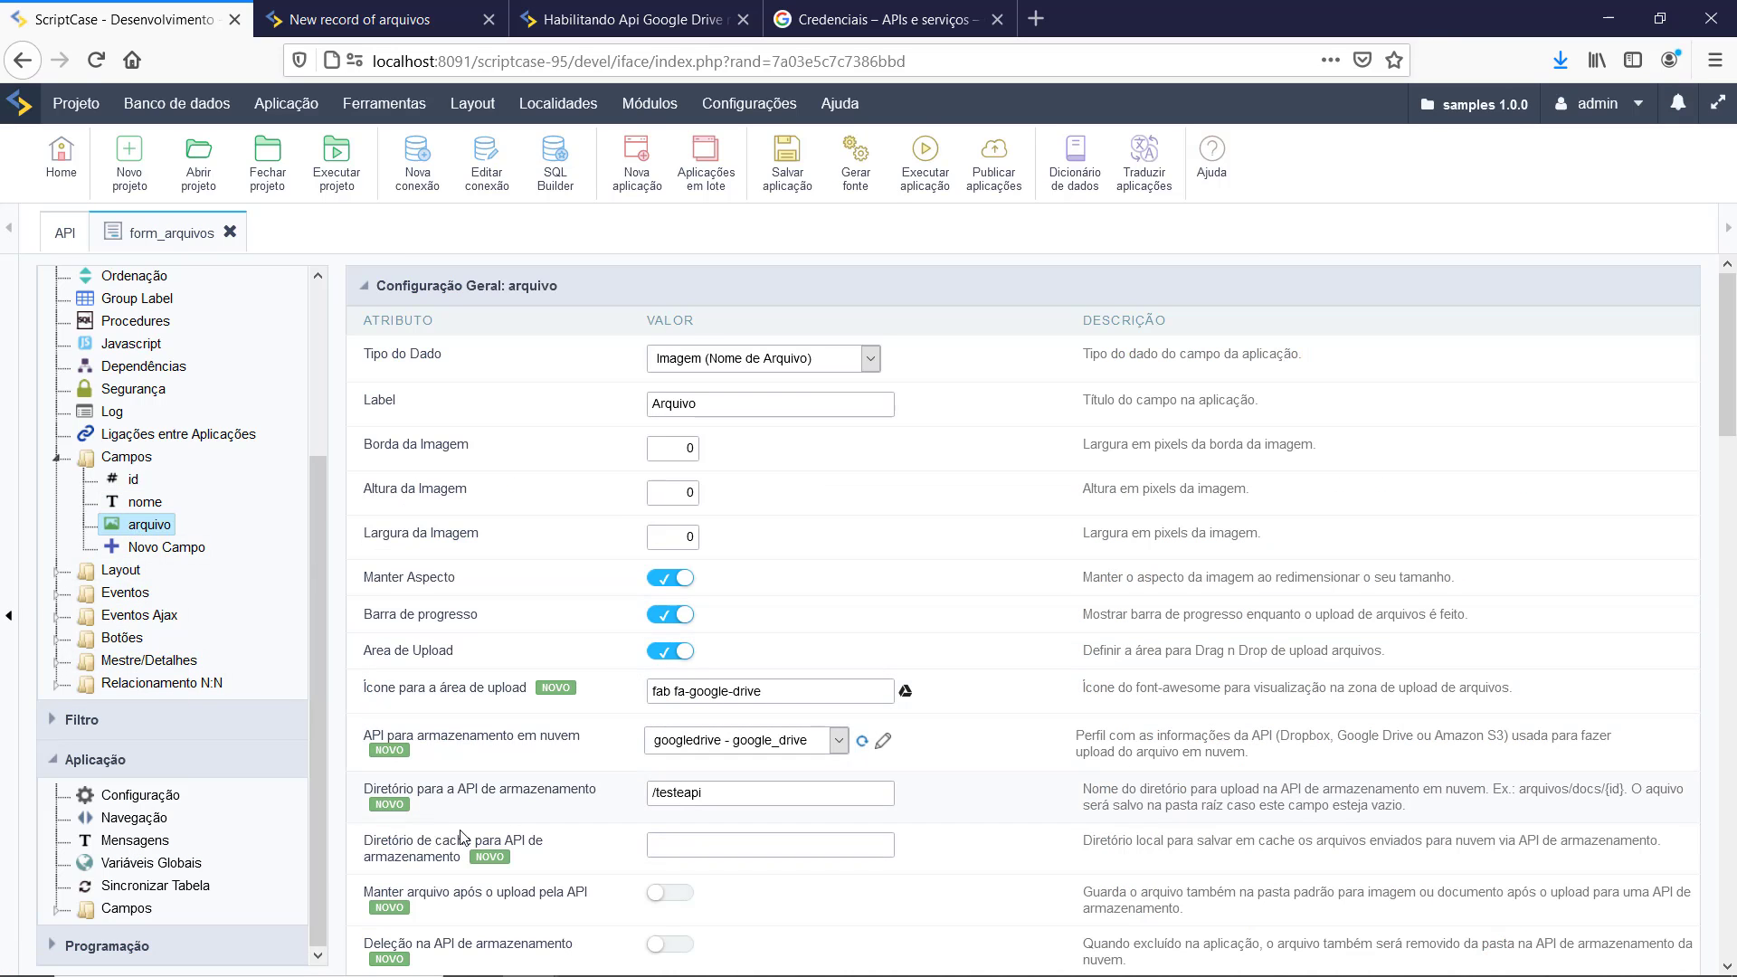
Step: Review the arquivo field's cache directory and /testeapi cloud directory settings
{"action": "left_click_drag", "start_coordinate": [388, 845], "coordinate": [517, 843]}
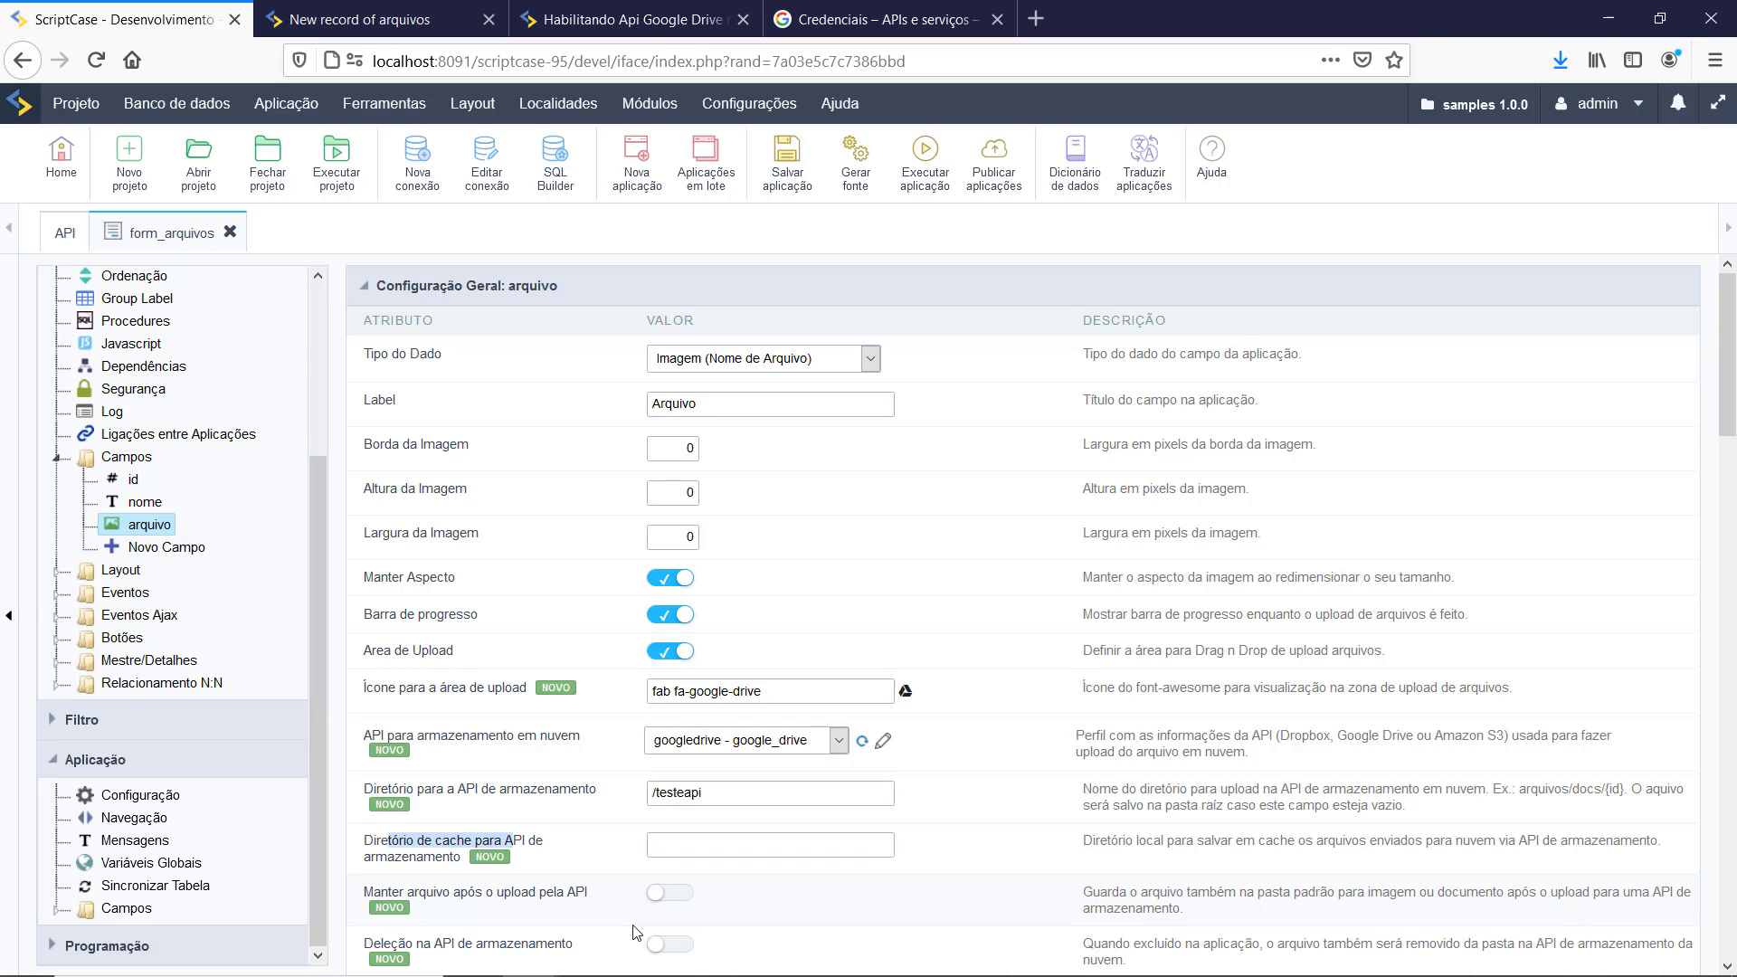
{"action": "left_click", "coordinate": [638, 973]}
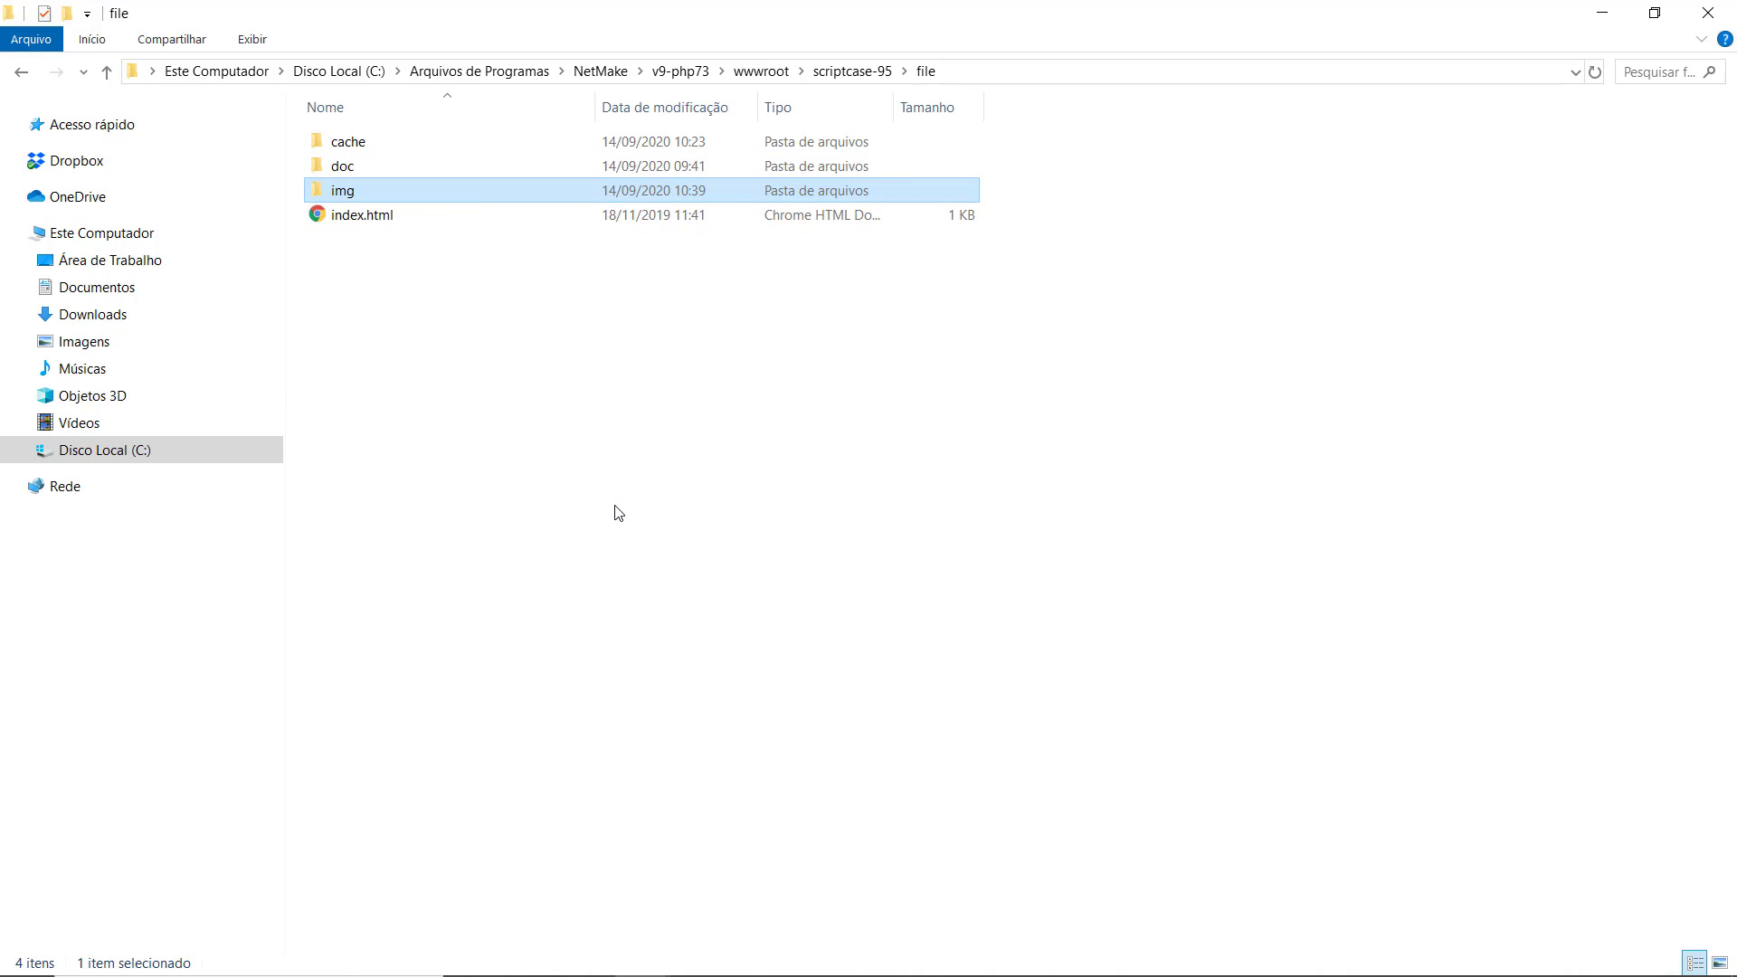
{"action": "key", "text": "alt+Tab"}
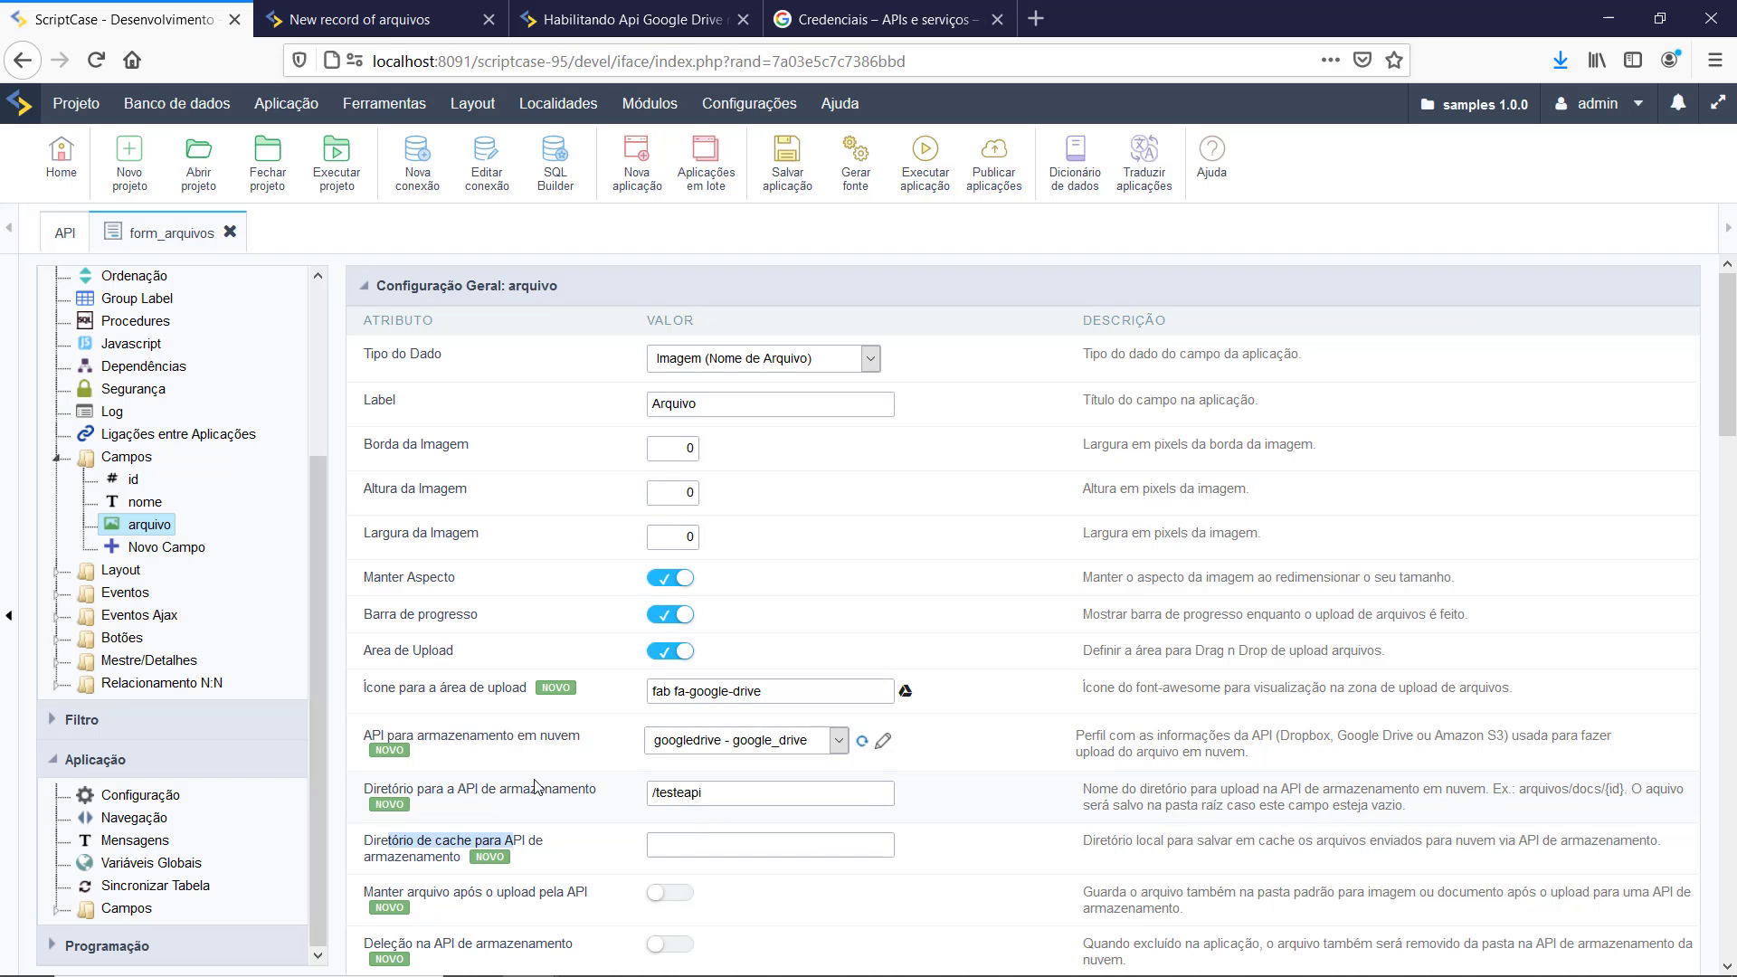
{"action": "left_click_drag", "start_coordinate": [714, 793], "coordinate": [610, 790]}
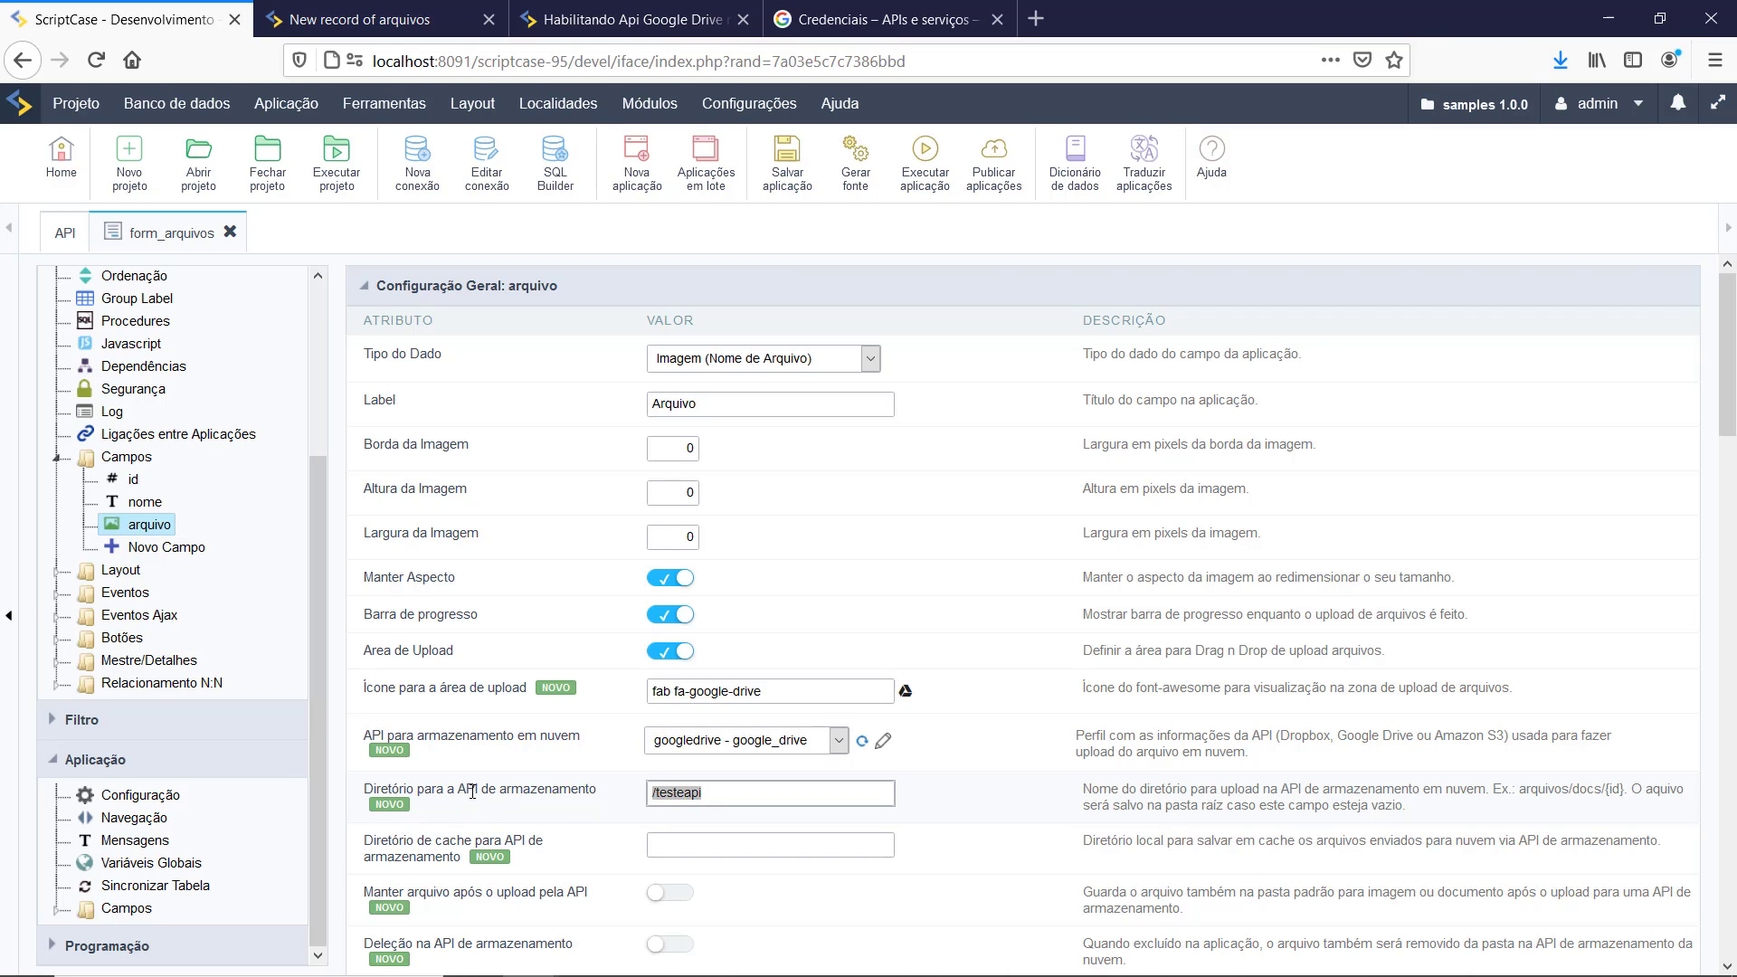
{"action": "scroll", "coordinate": [474, 796], "scroll_direction": "down", "scroll_amount": 2}
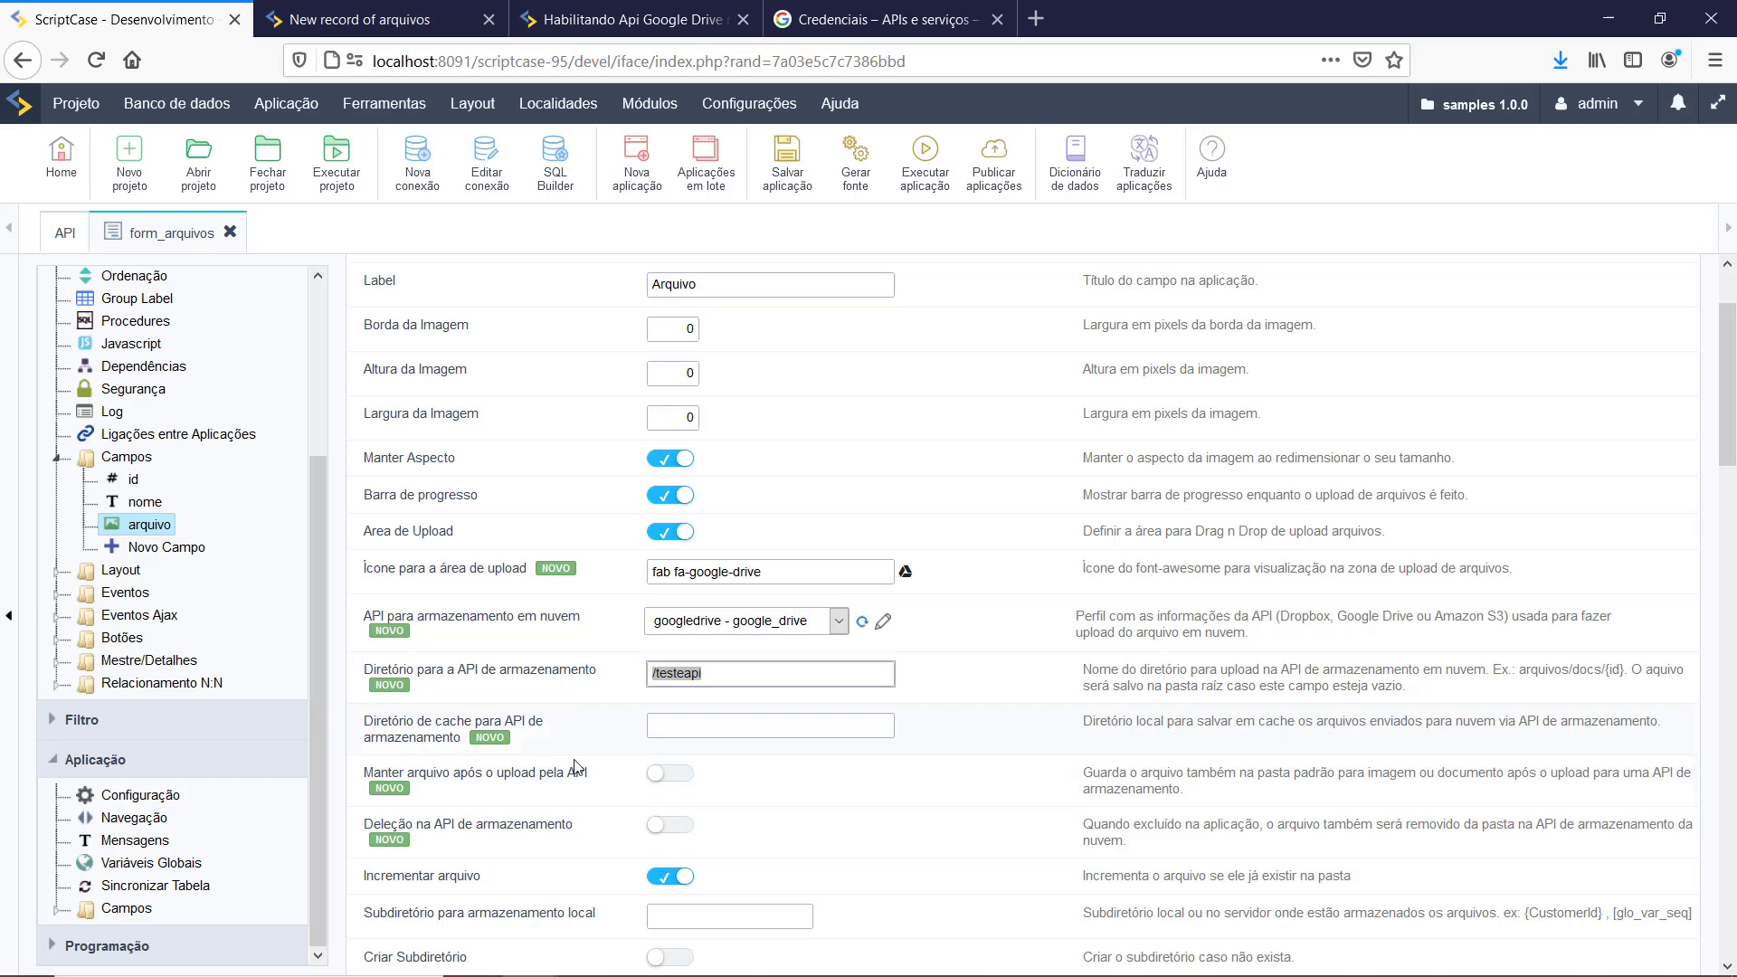
Step: Read the cache directory description and remaining options, then bring up File Explorer
{"action": "left_click_drag", "start_coordinate": [1083, 727], "coordinate": [1416, 714]}
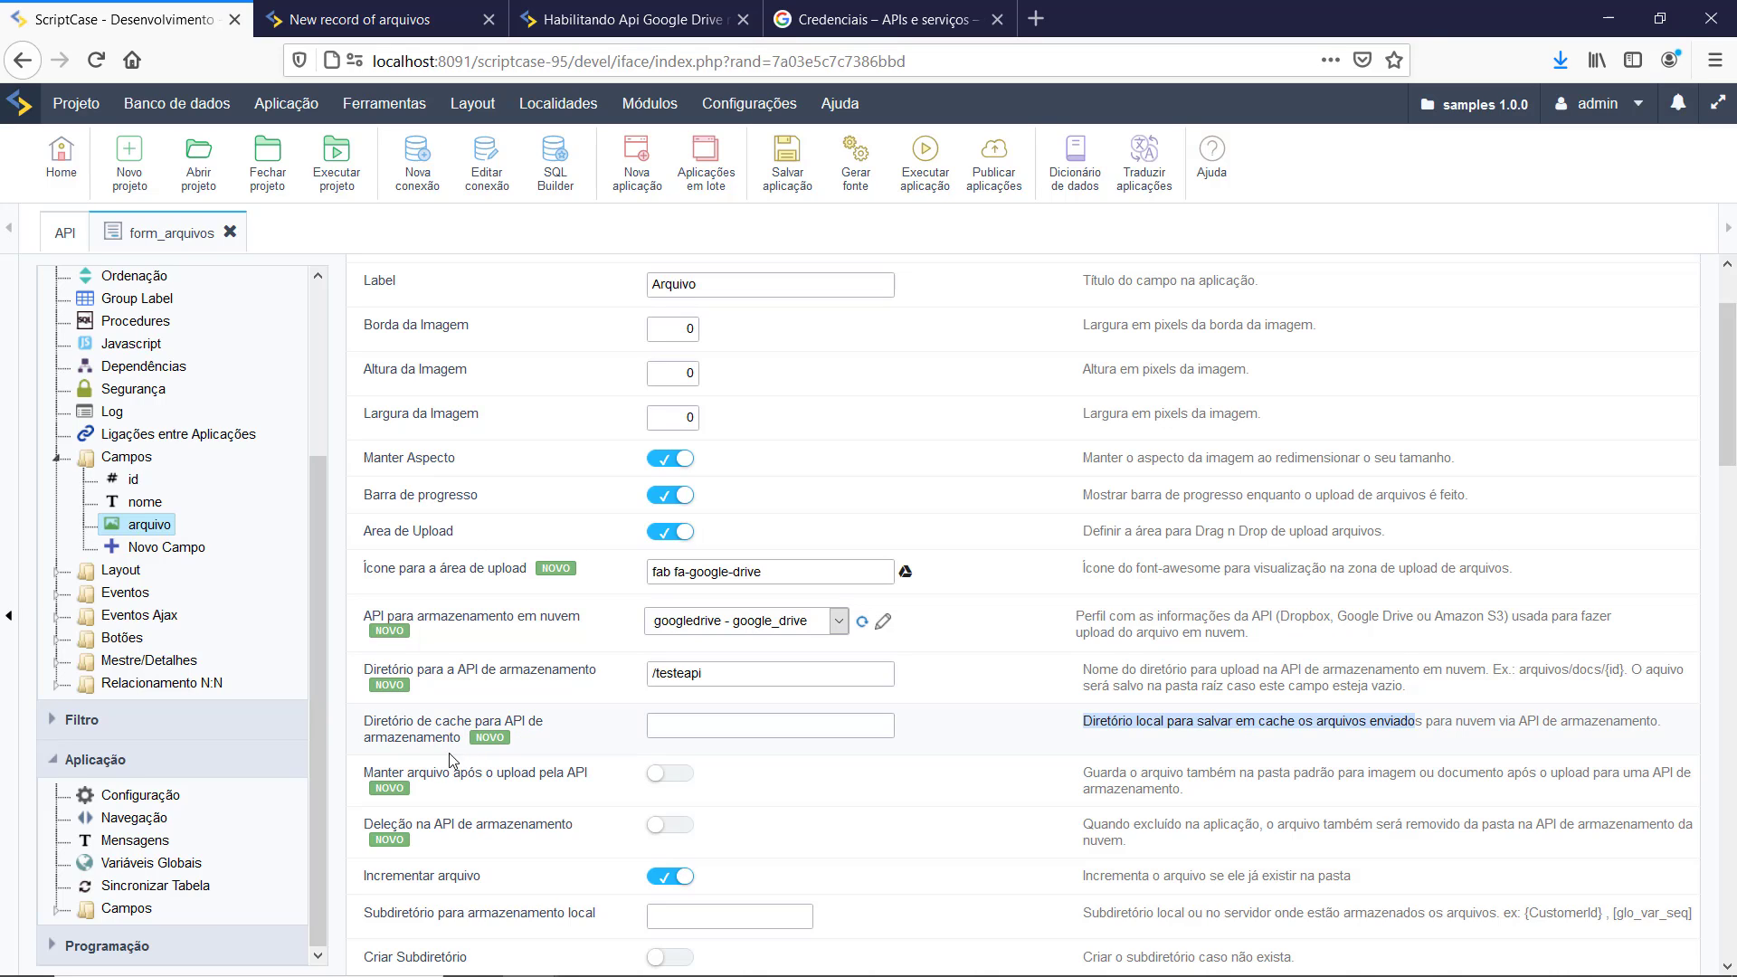
{"action": "scroll", "coordinate": [522, 735], "scroll_direction": "down", "scroll_amount": 3}
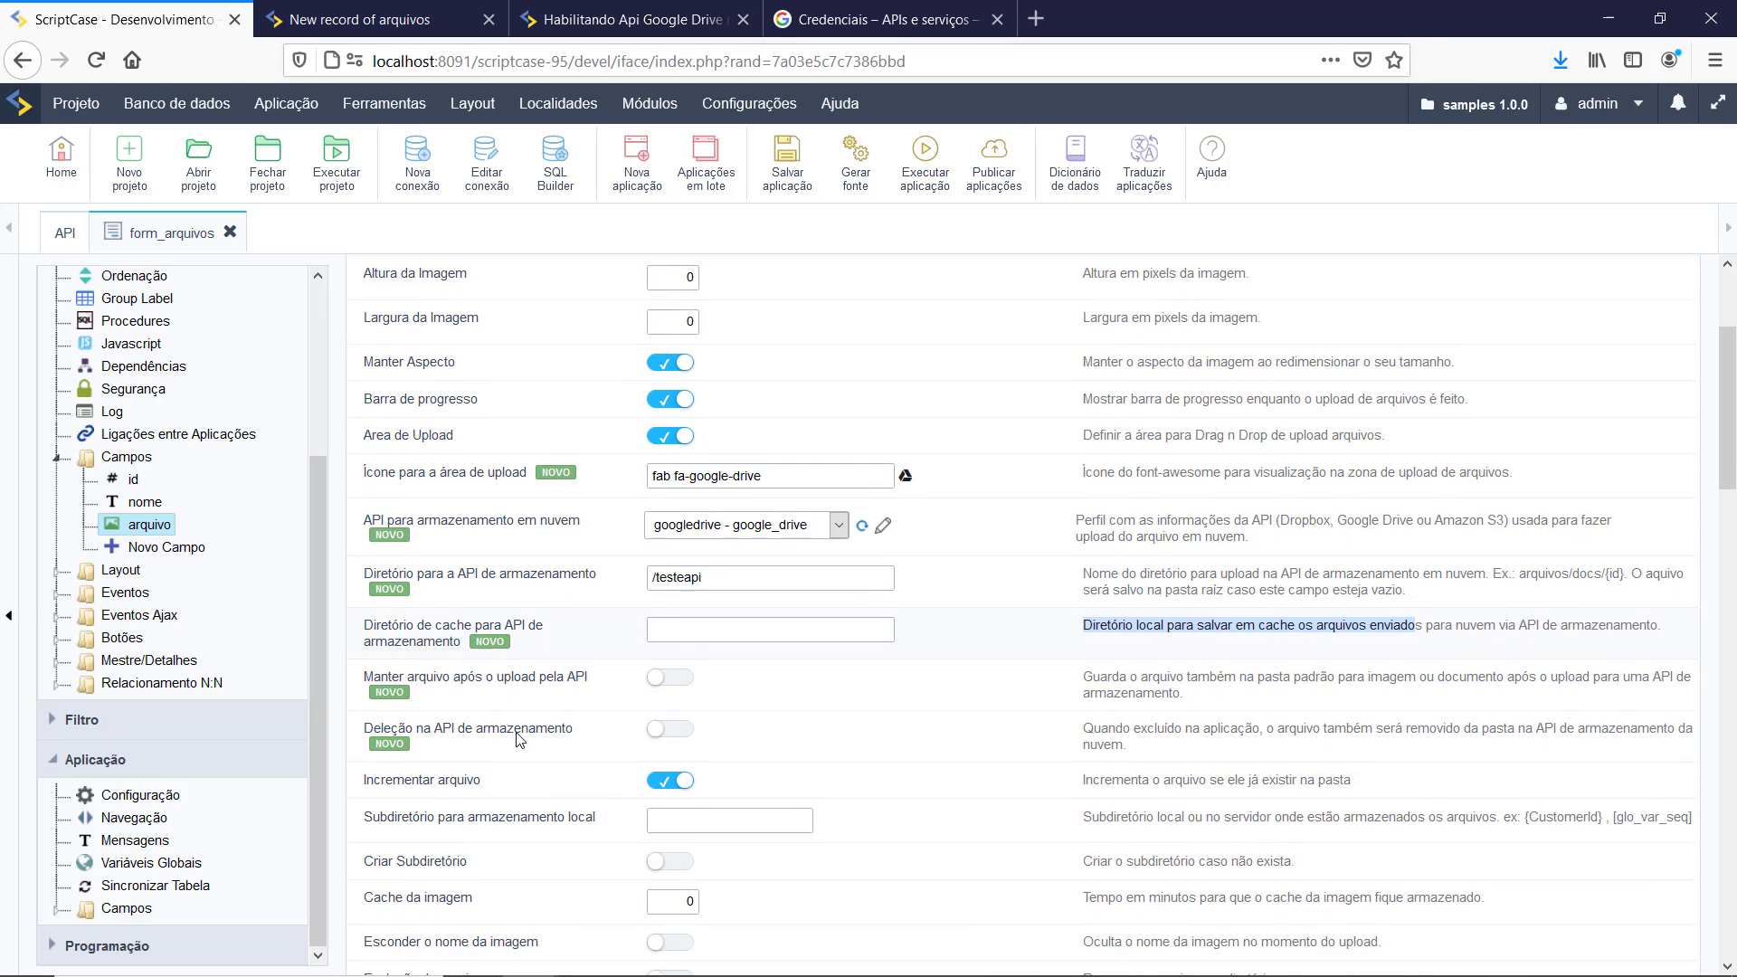
{"action": "left_click_drag", "start_coordinate": [380, 653], "coordinate": [585, 652]}
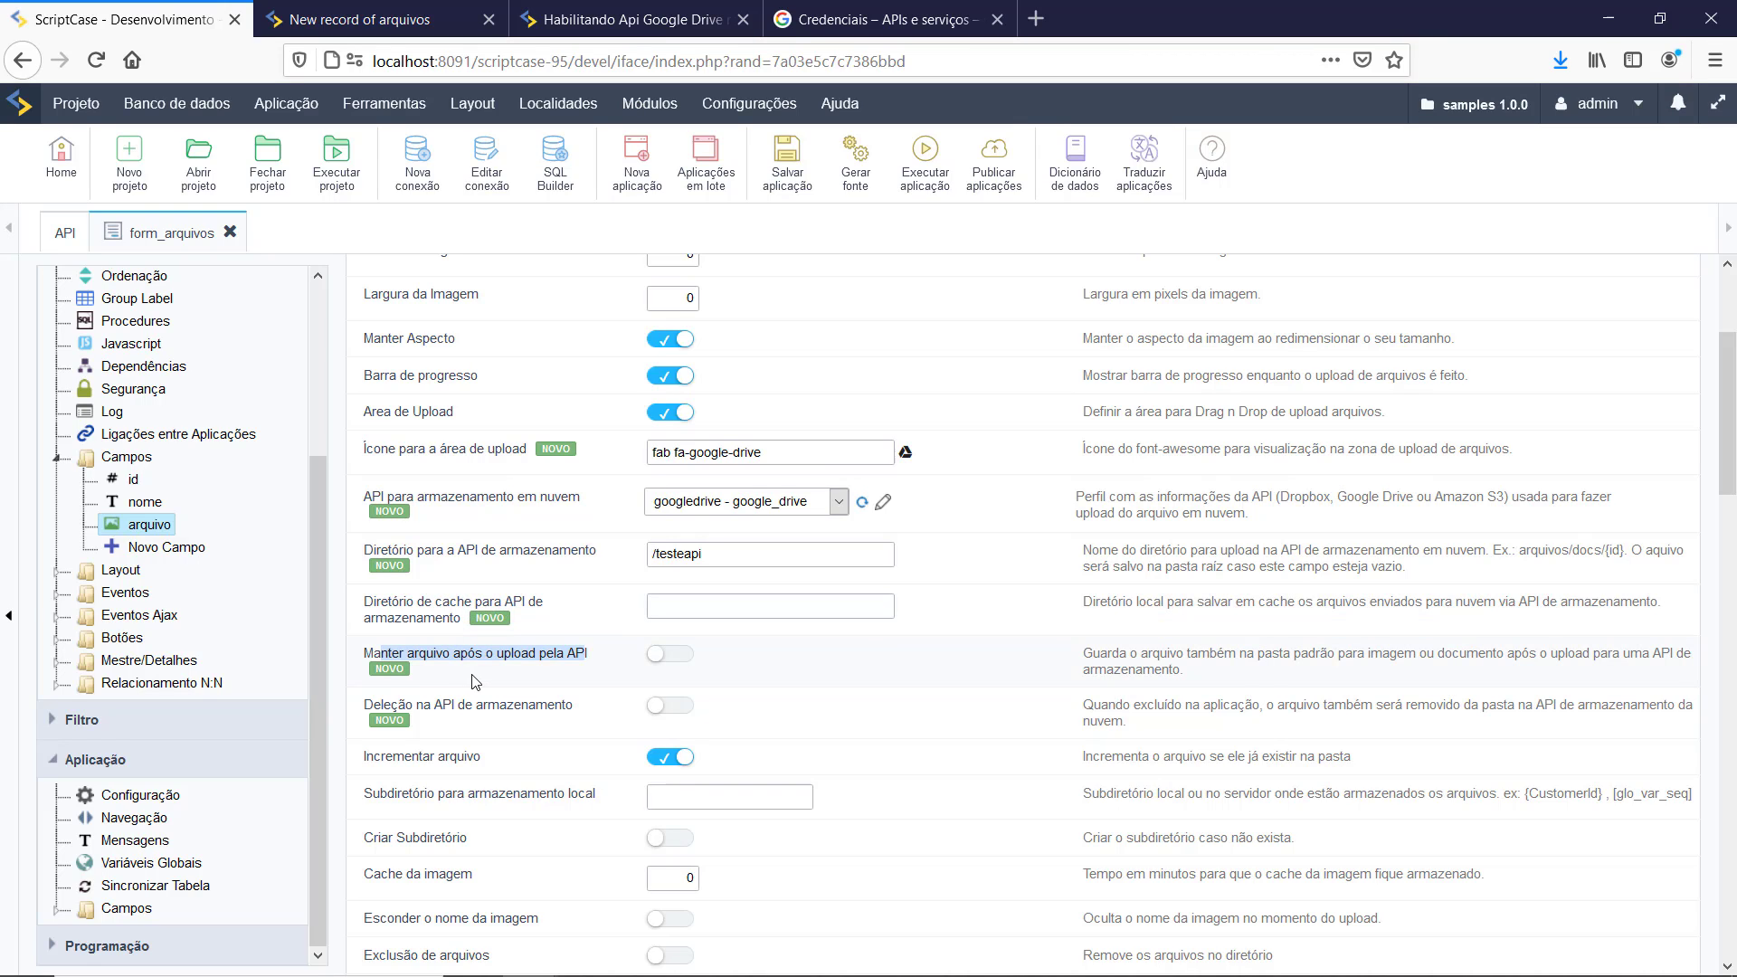
{"action": "left_click", "coordinate": [428, 688]}
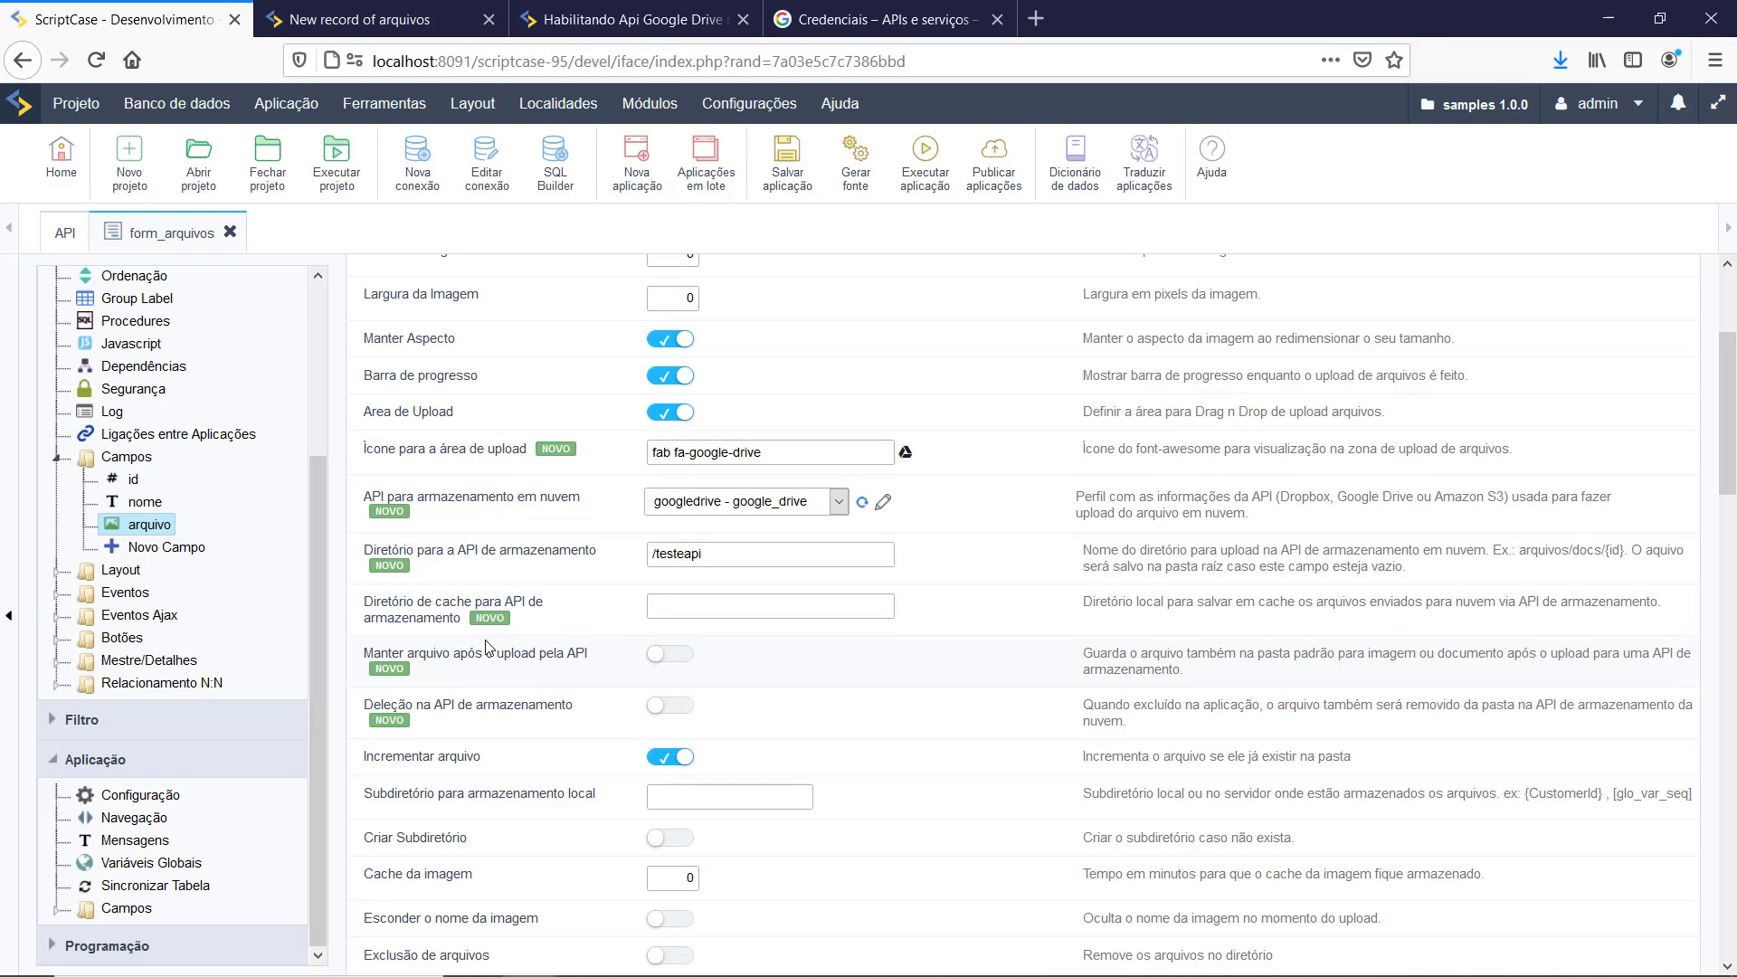
{"action": "key", "text": "alt+Tab"}
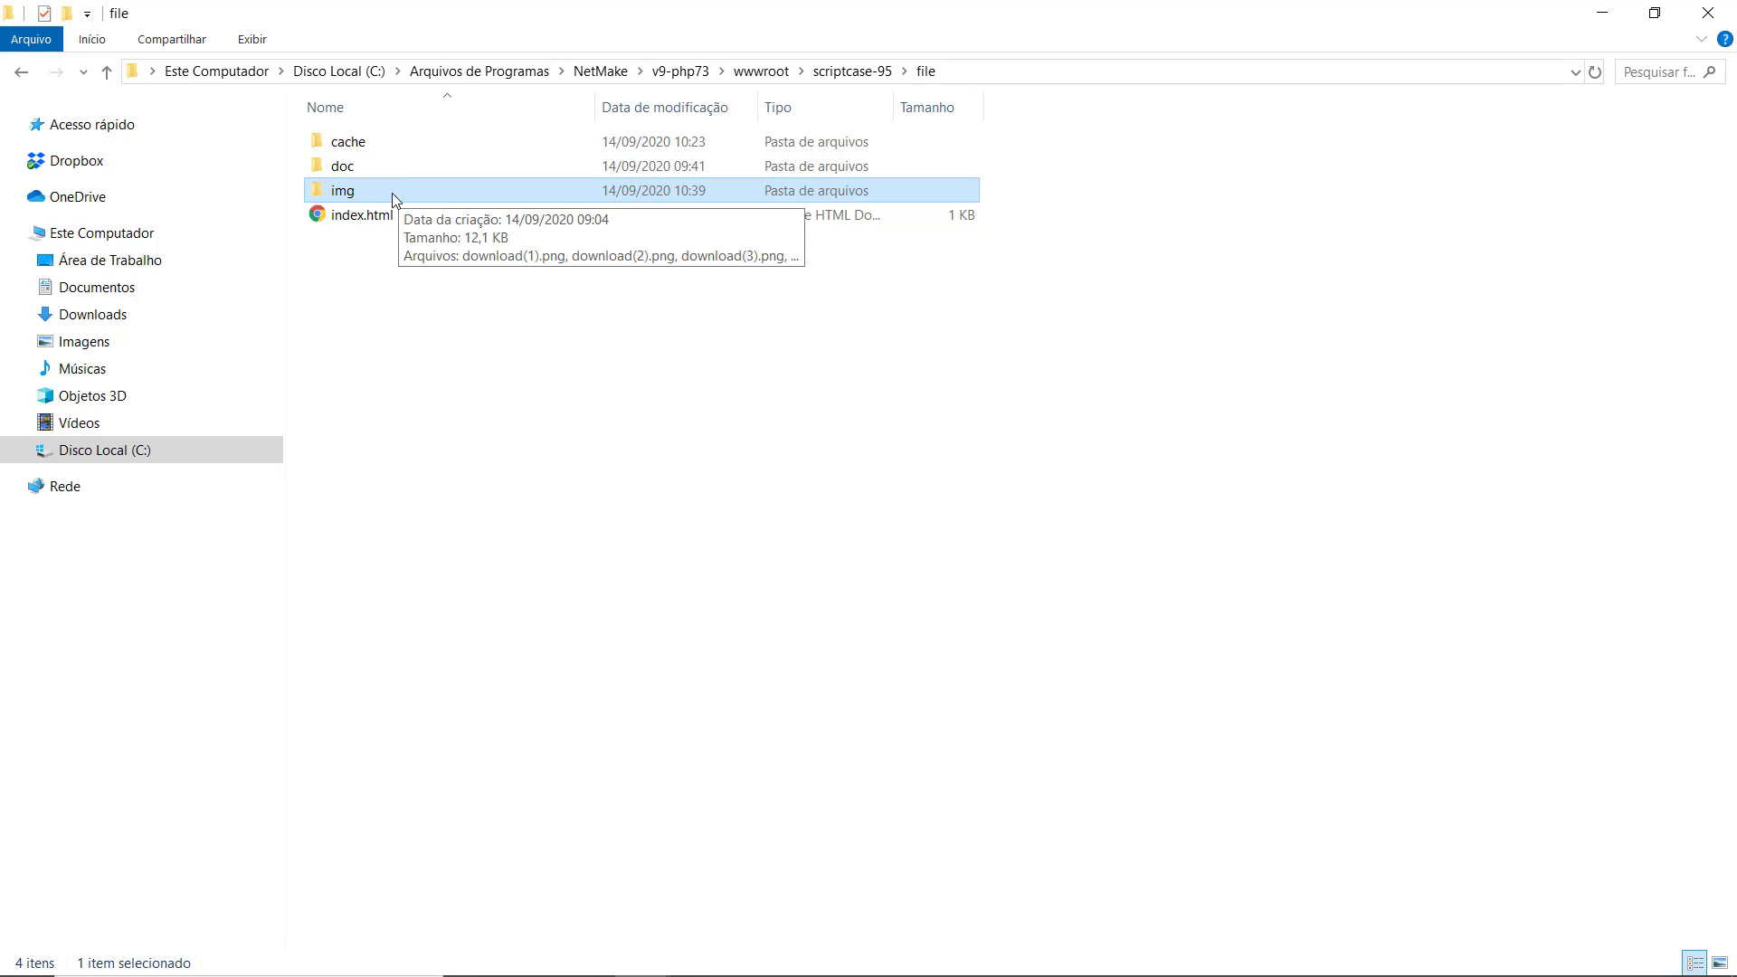
Step: Inspect the local cache and img folders for uploaded PNGs, then return to ScriptCase
{"action": "double_click", "coordinate": [350, 142]}
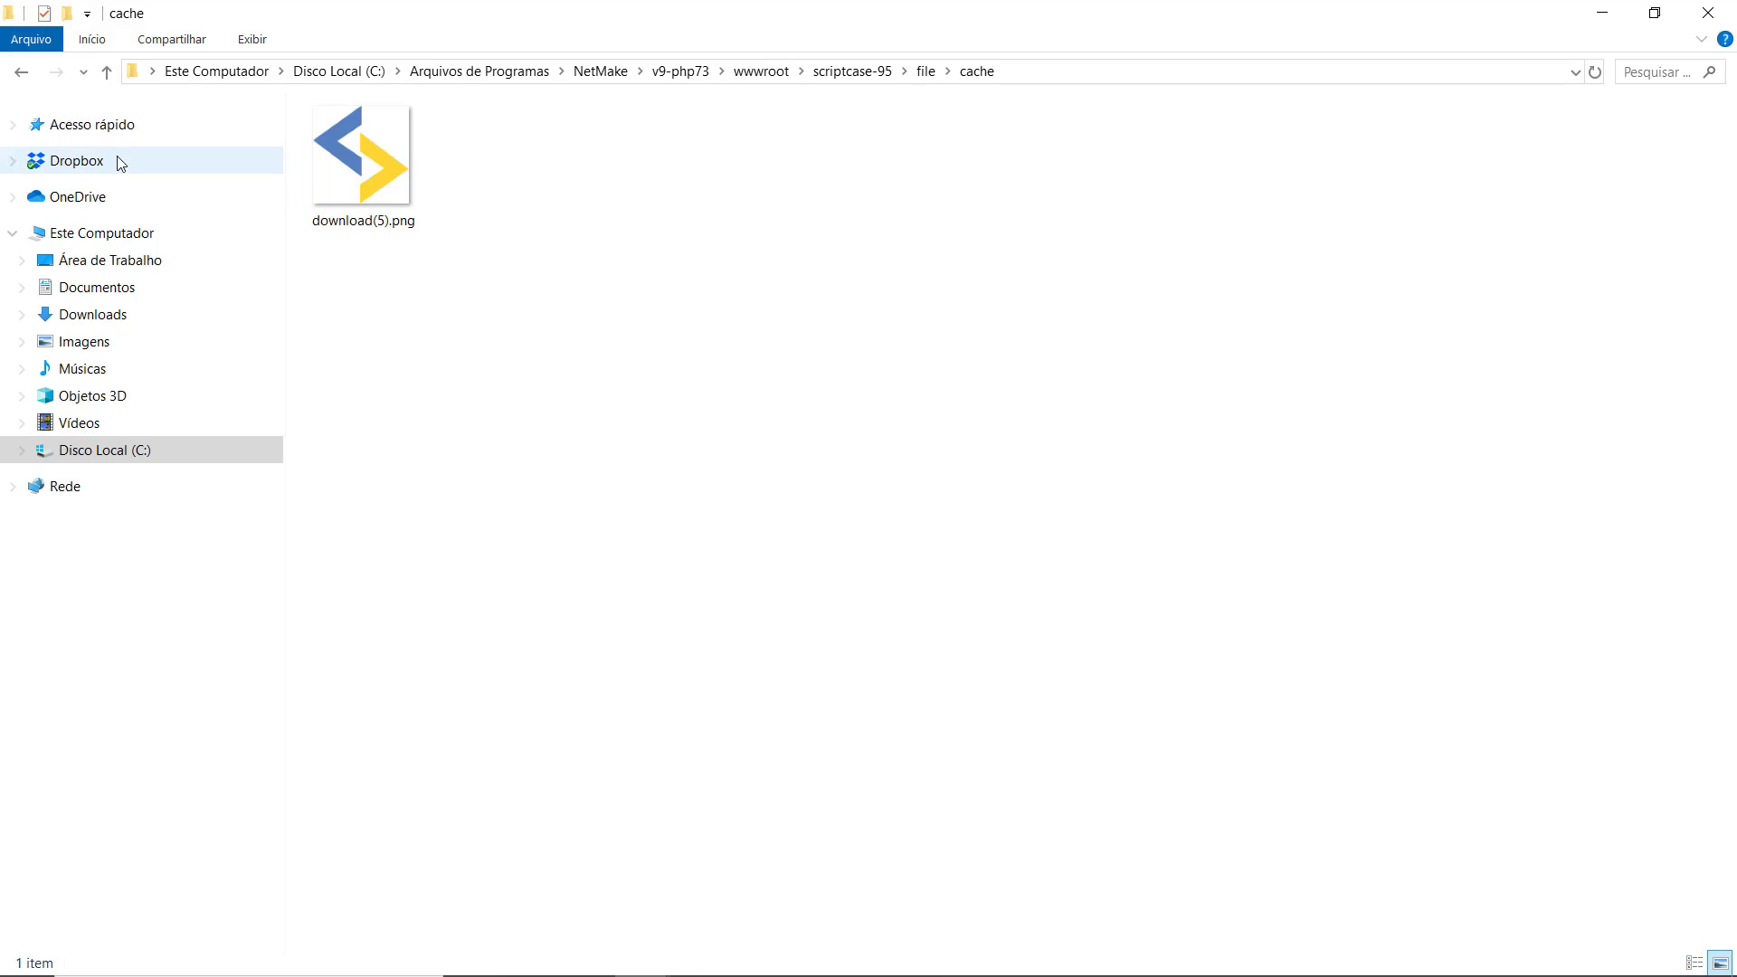
{"action": "left_click", "coordinate": [22, 73]}
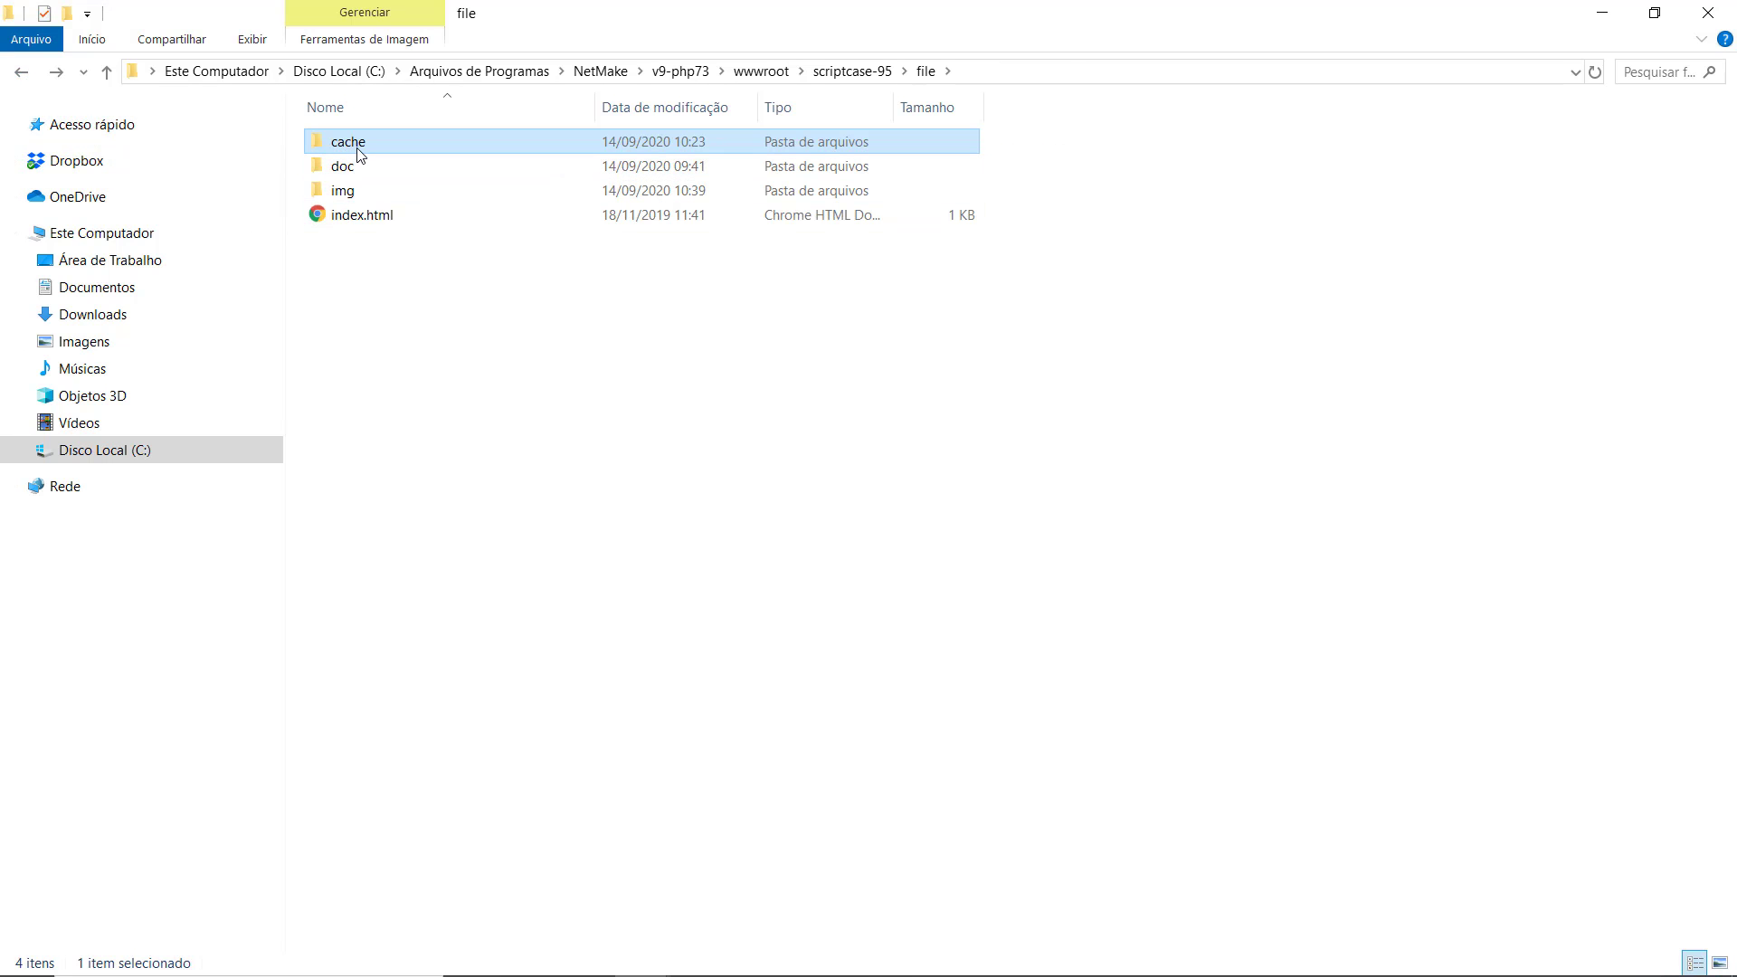
{"action": "double_click", "coordinate": [371, 190]}
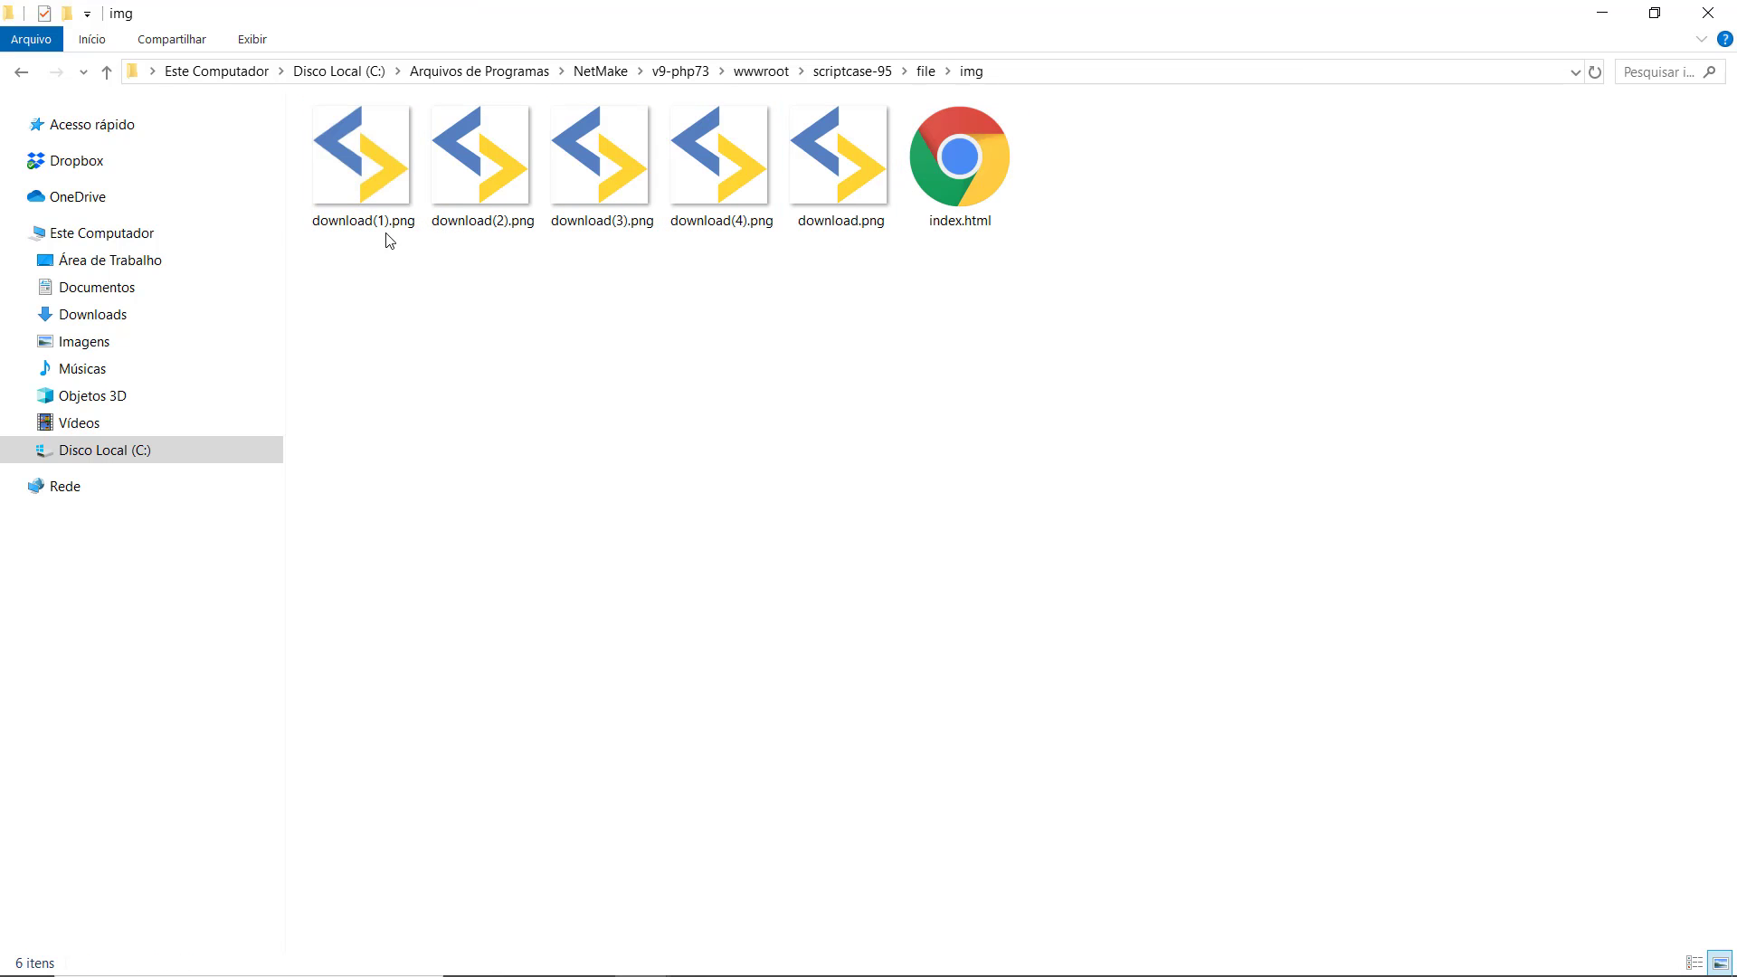
{"action": "left_click", "coordinate": [21, 73]}
{"action": "key", "text": "alt+Tab"}
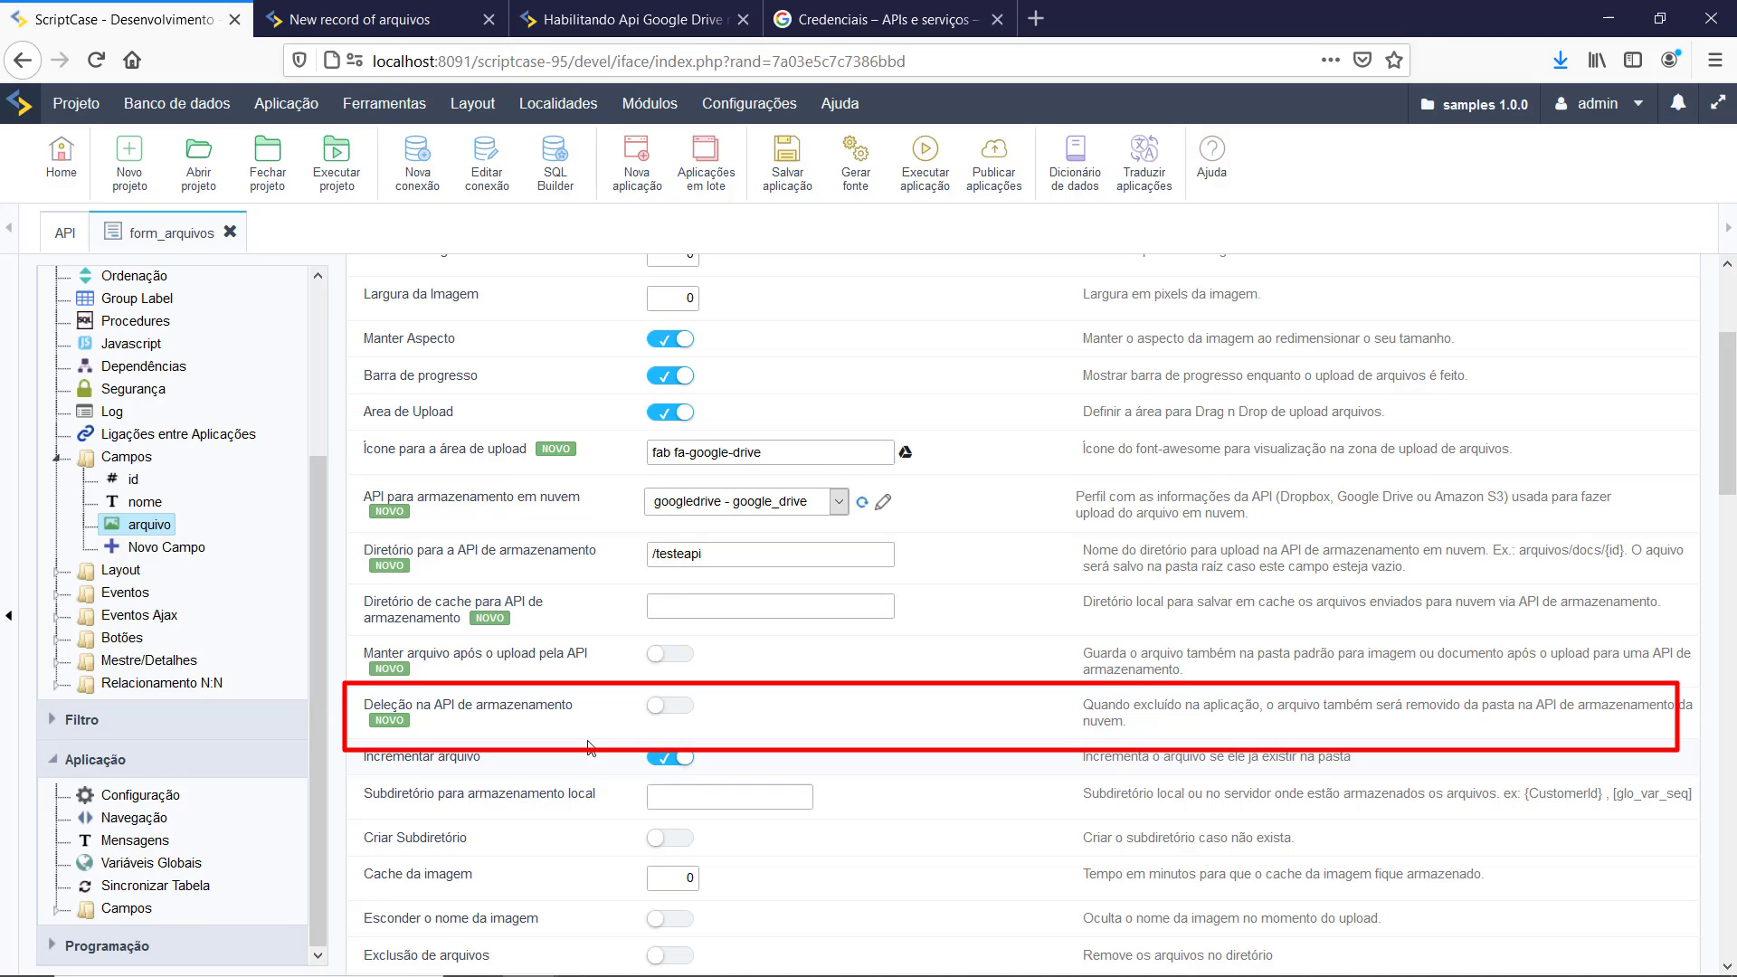
Step: Turn on 'Deleção na API de armazenamento' for arquivo and run form_arquivos
{"action": "left_click", "coordinate": [681, 717]}
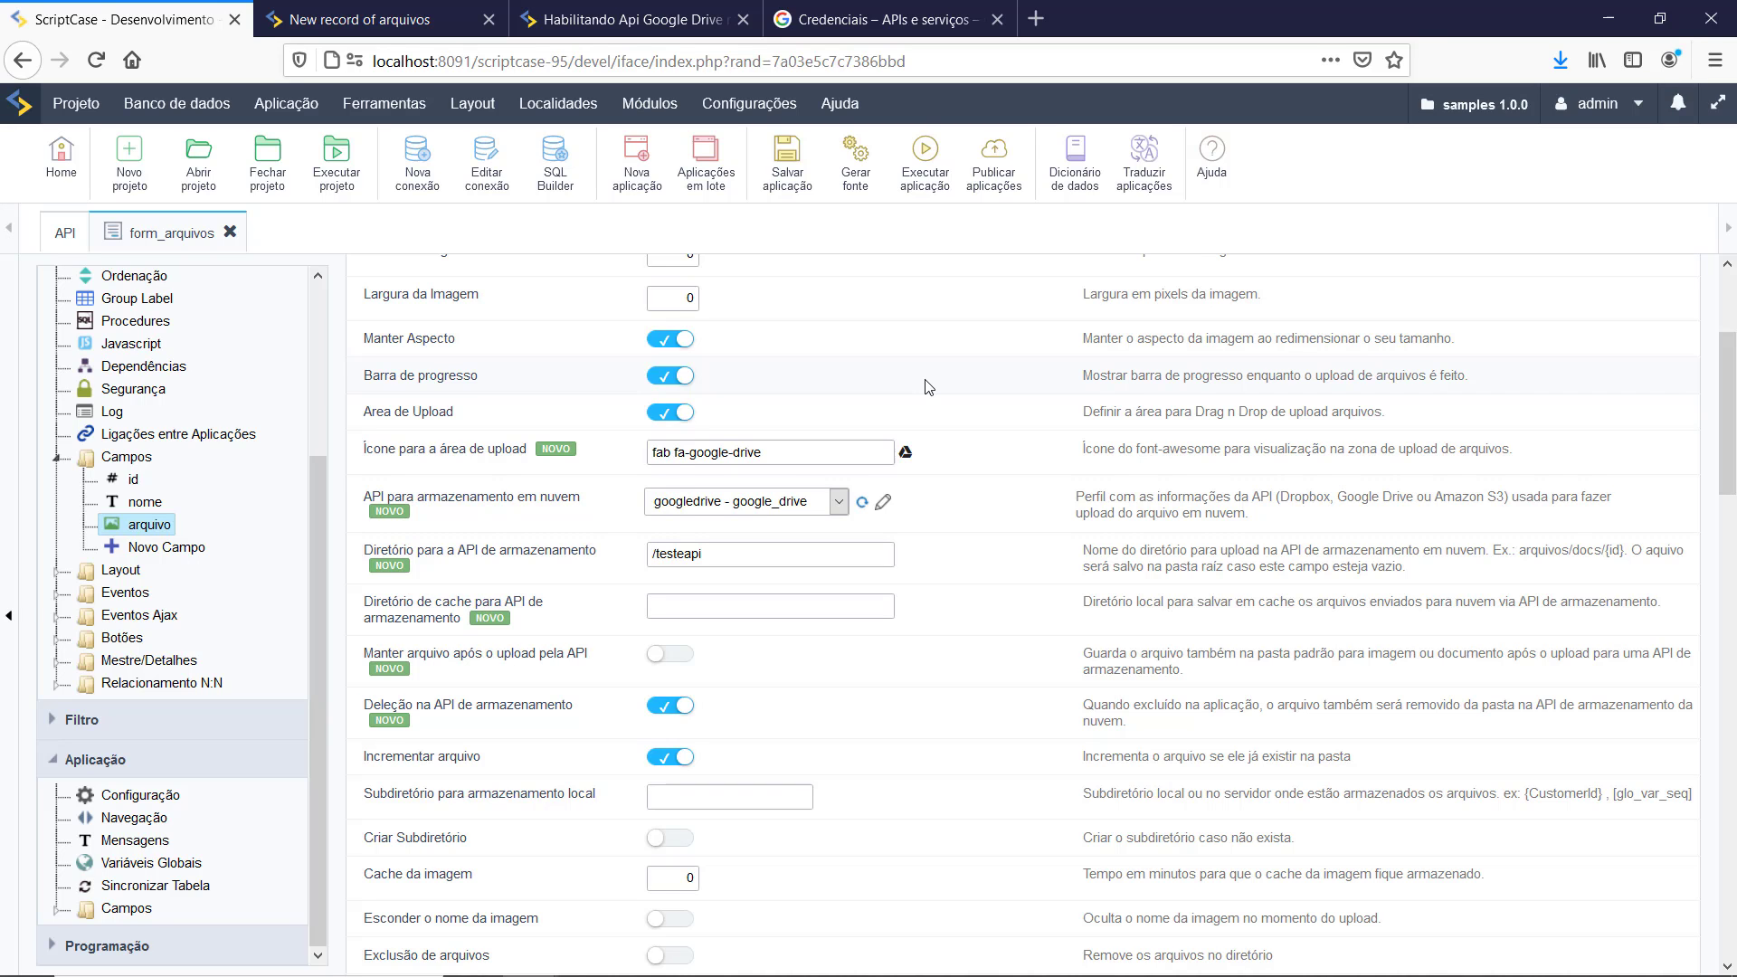
{"action": "left_click", "coordinate": [917, 186]}
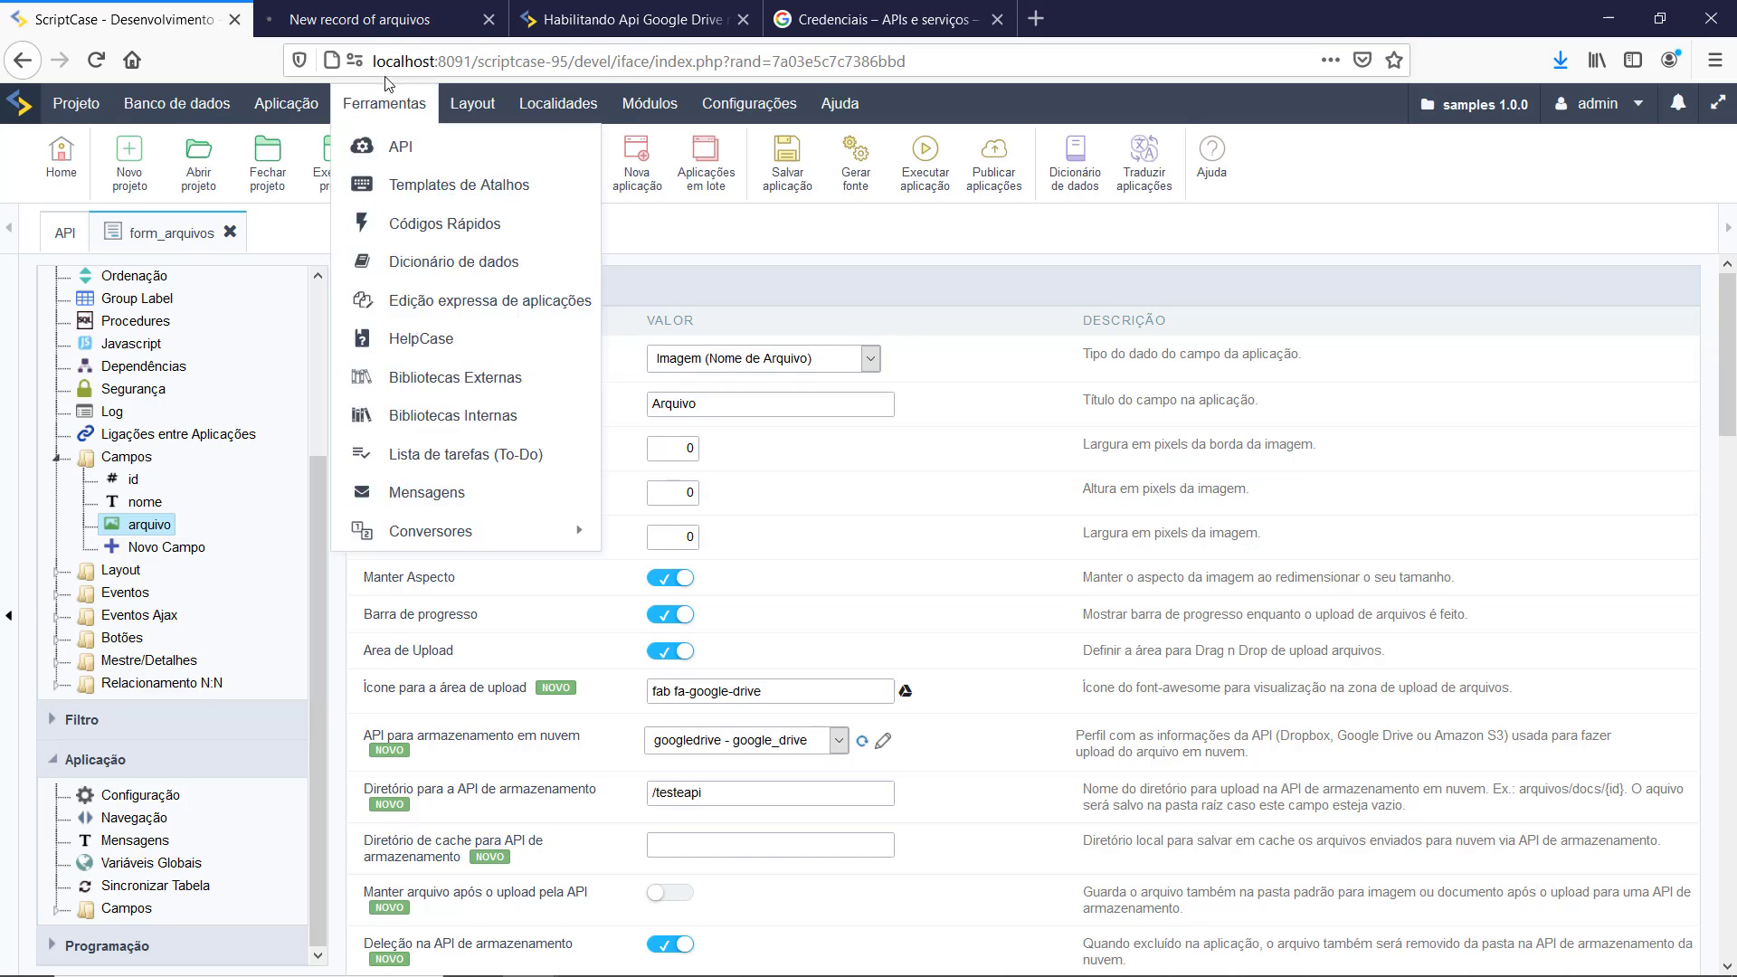
{"action": "left_click", "coordinate": [387, 18]}
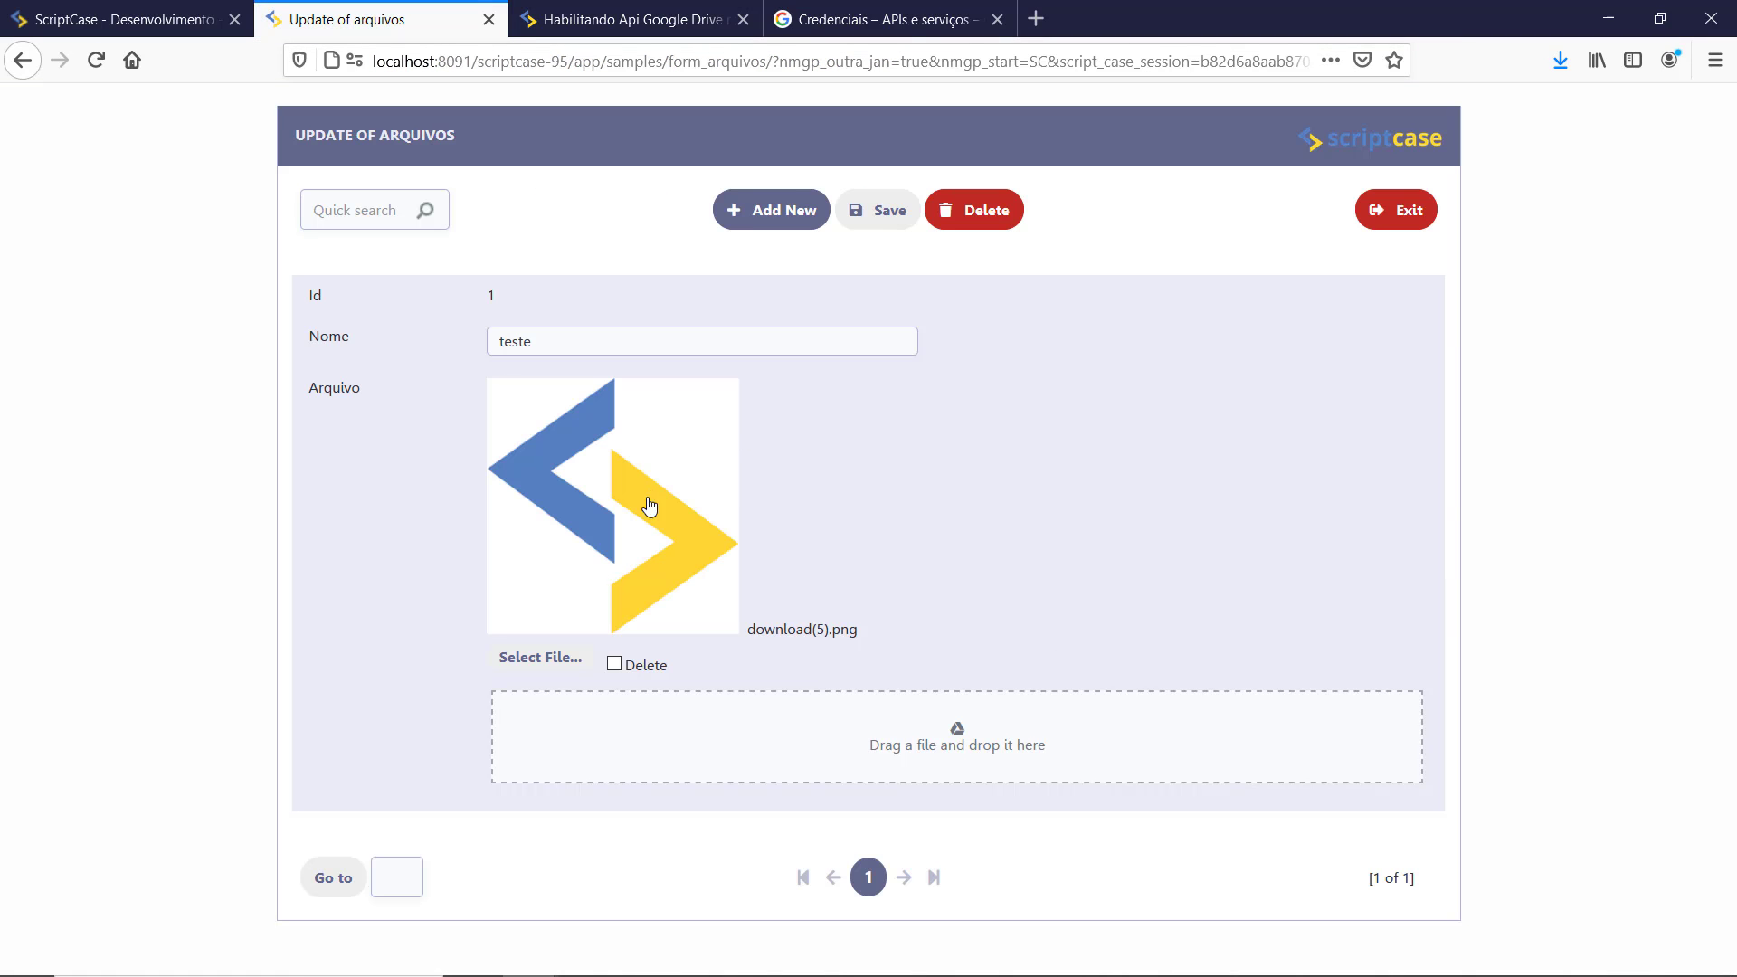
Step: Delete record teste with its download(5).png image, confirming the deletion
{"action": "left_click", "coordinate": [615, 665]}
{"action": "left_click", "coordinate": [948, 211]}
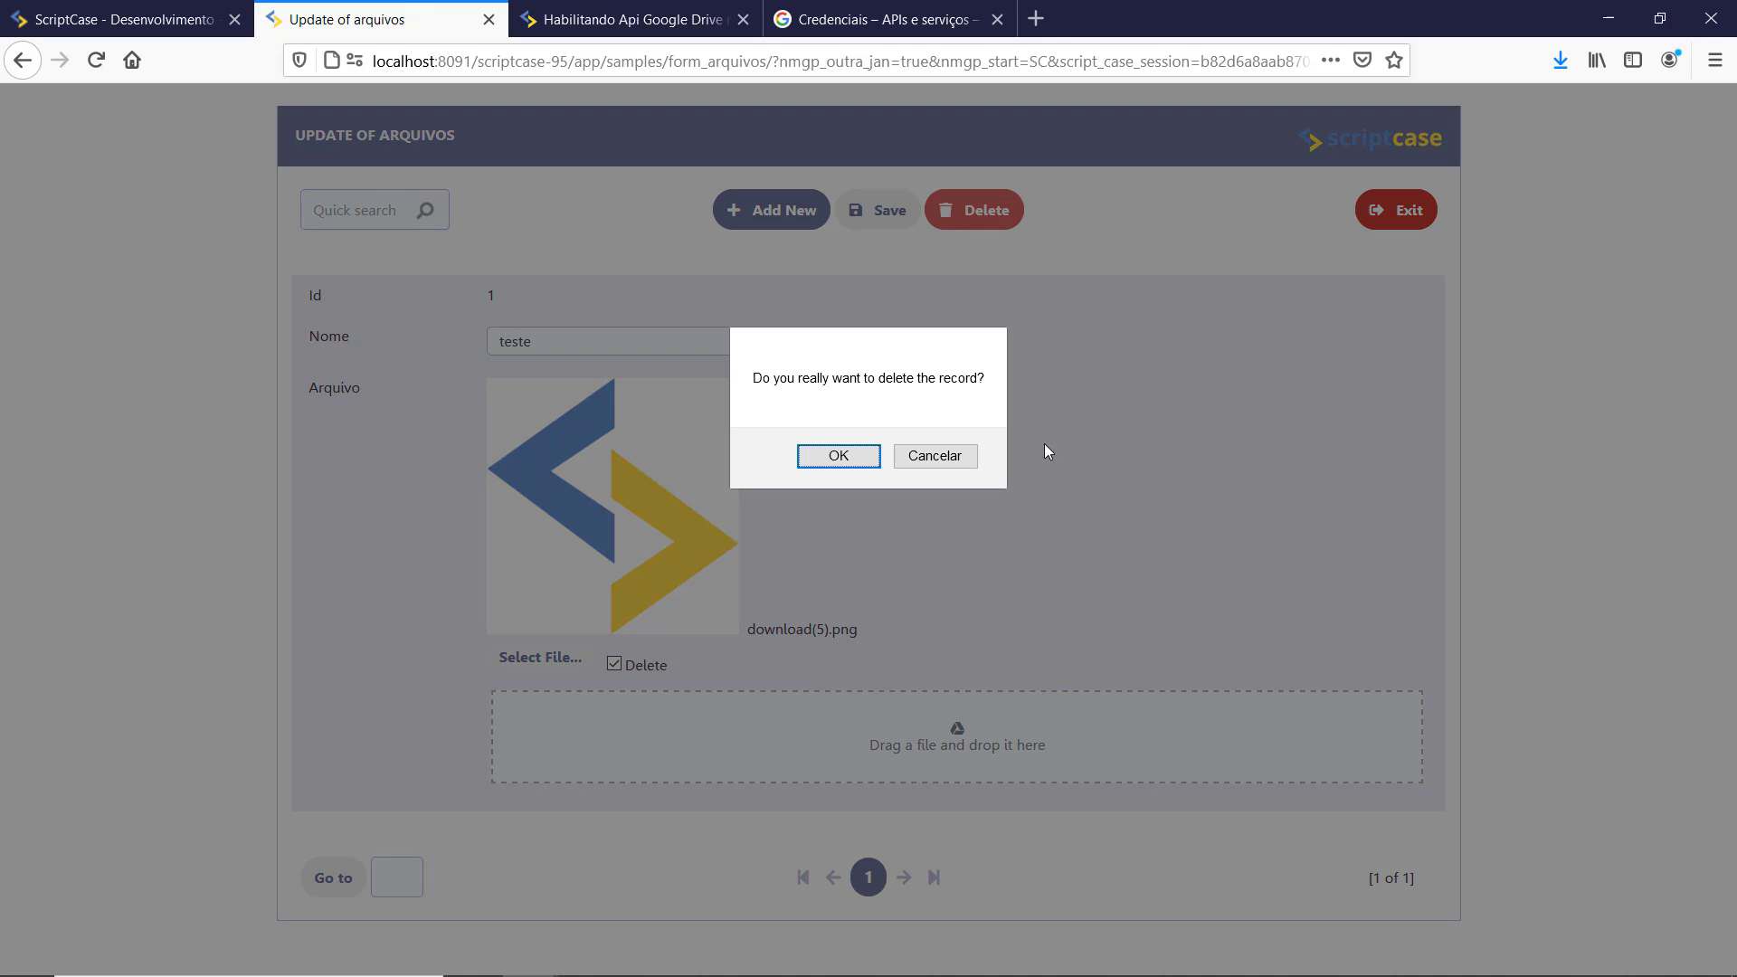
{"action": "left_click", "coordinate": [841, 457]}
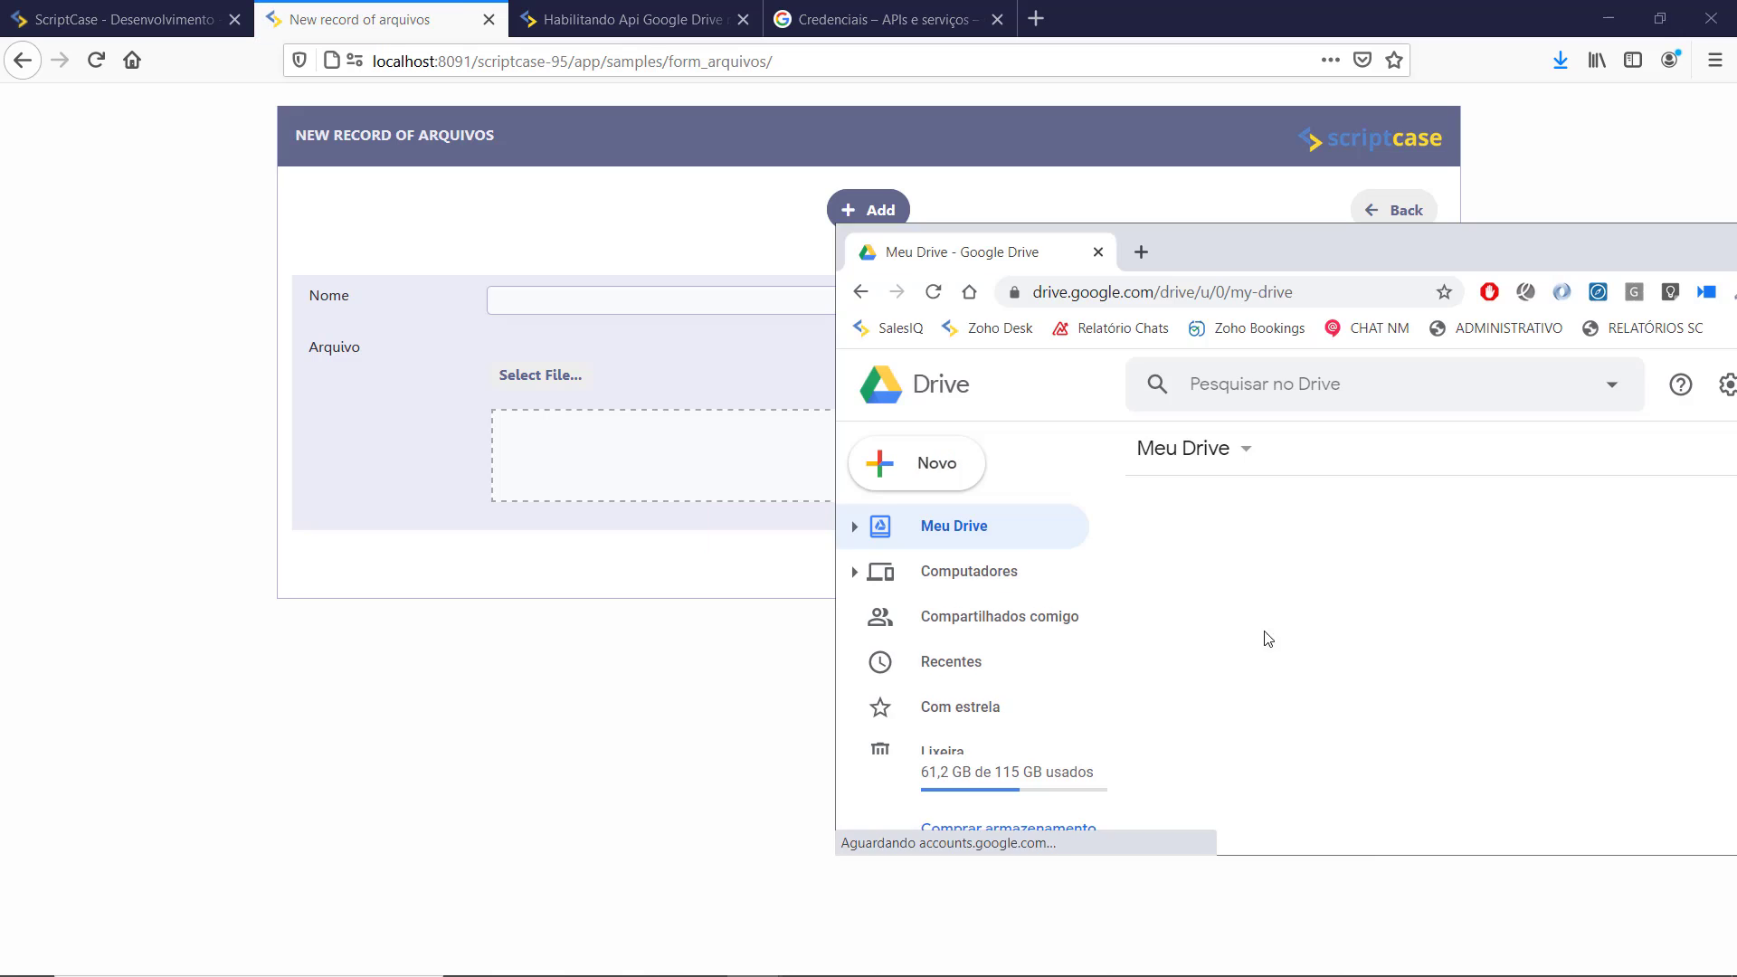
Step: Bring the Google Drive window forward to confirm testeapi is empty, then move it aside
{"action": "left_click_drag", "start_coordinate": [1339, 253], "coordinate": [1736, 226]}
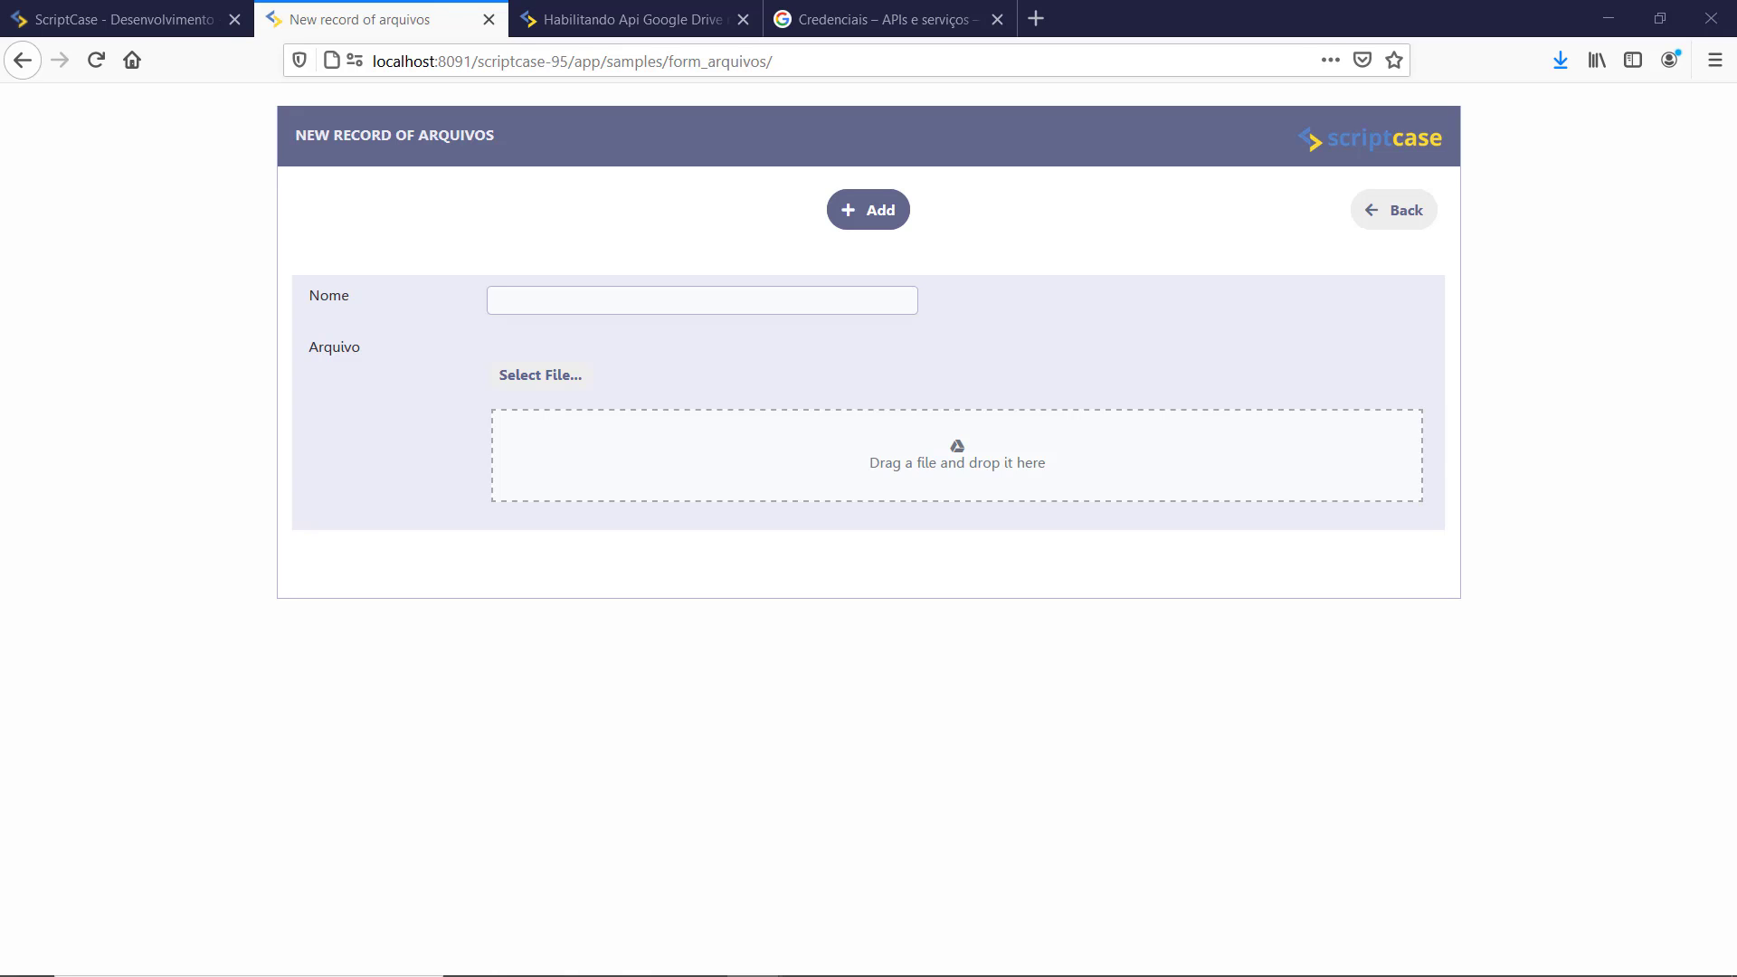
{"action": "left_click_drag", "start_coordinate": [1736, 162], "coordinate": [909, 231]}
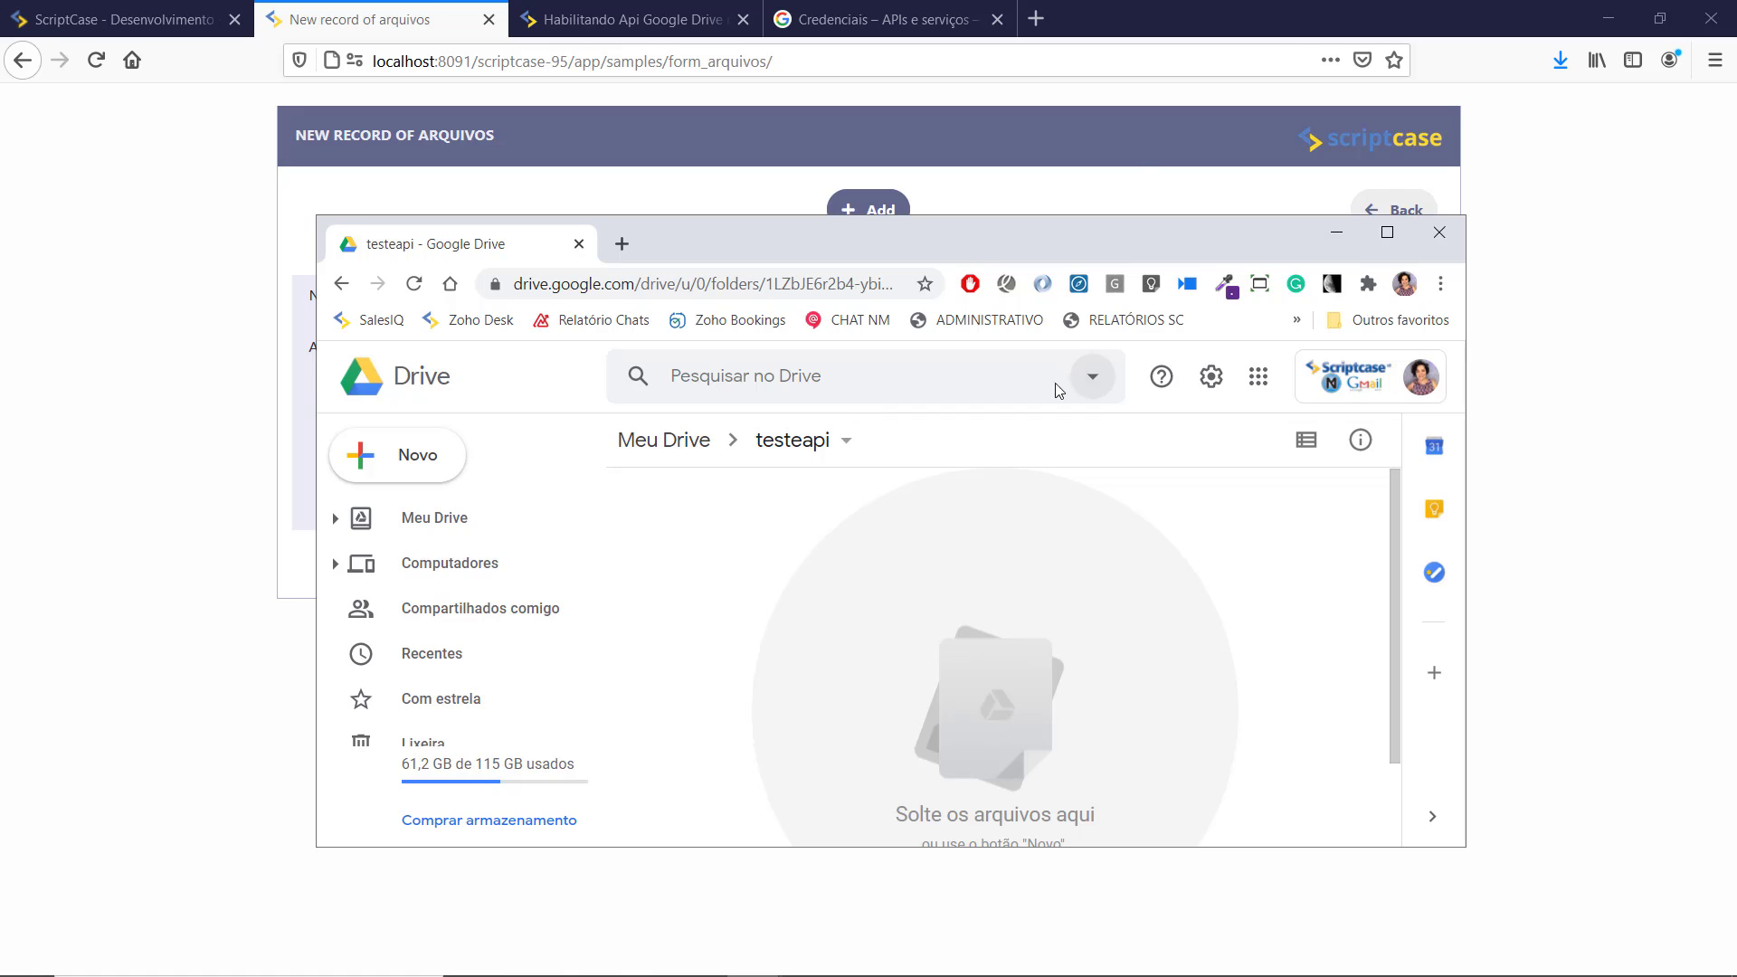
{"action": "left_click", "coordinate": [1397, 246]}
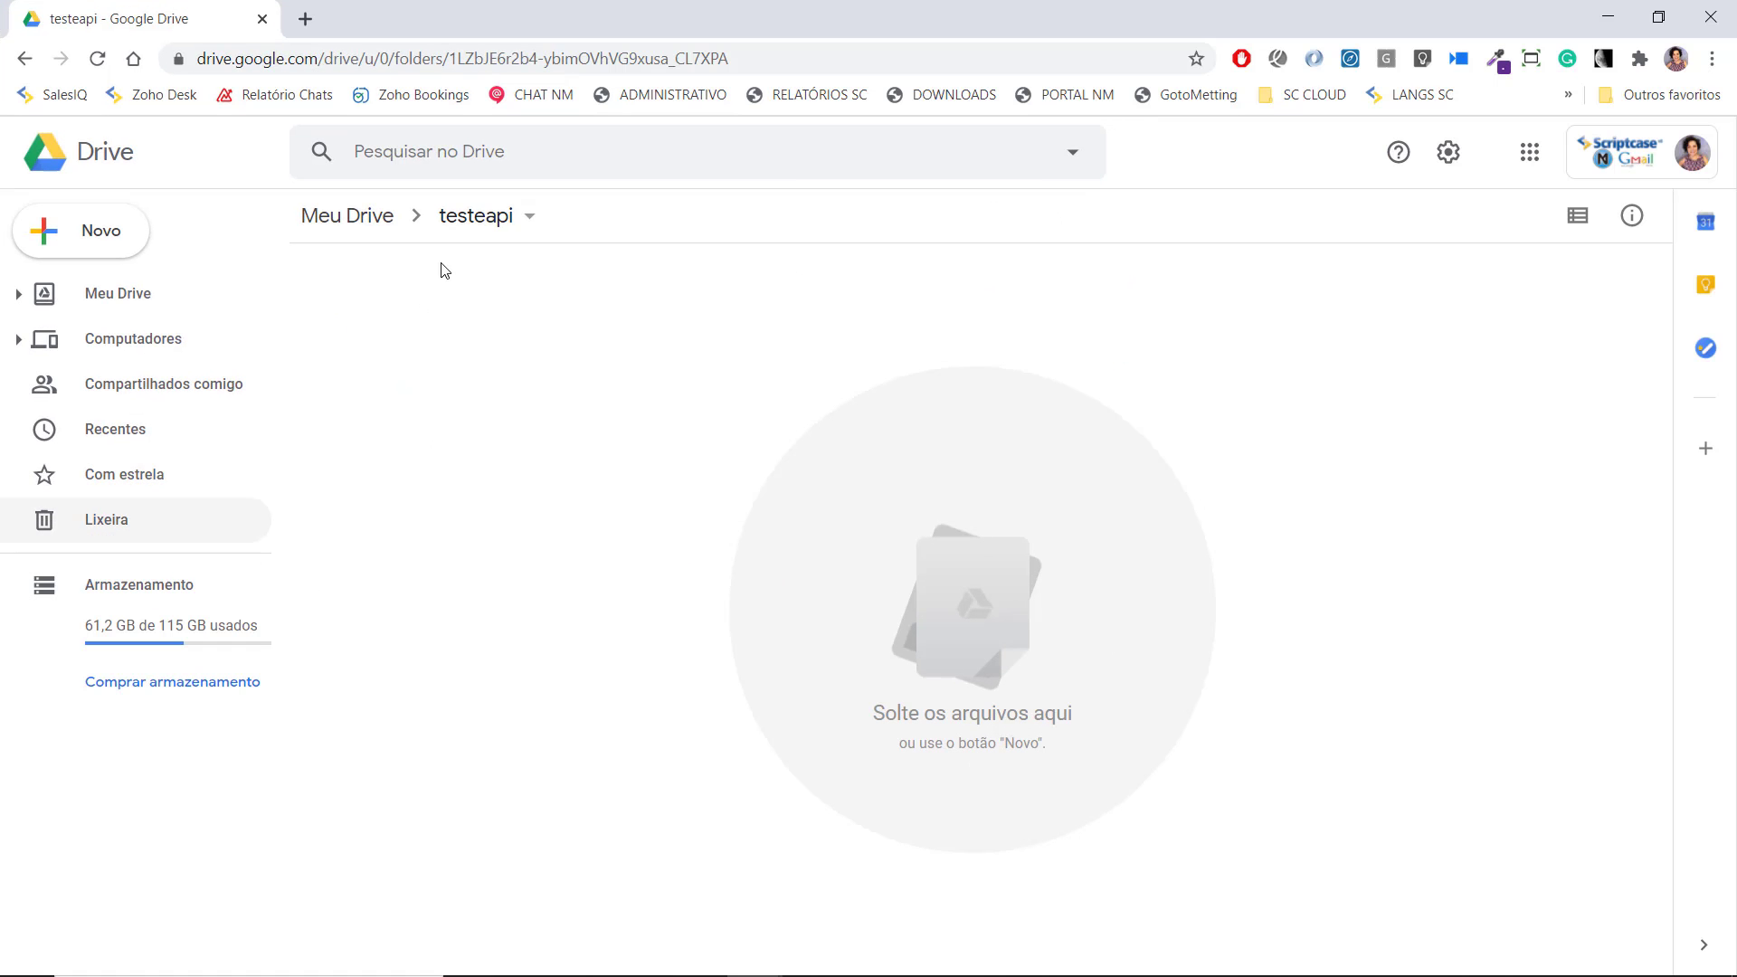
{"action": "left_click_drag", "start_coordinate": [735, 18], "coordinate": [1736, 181]}
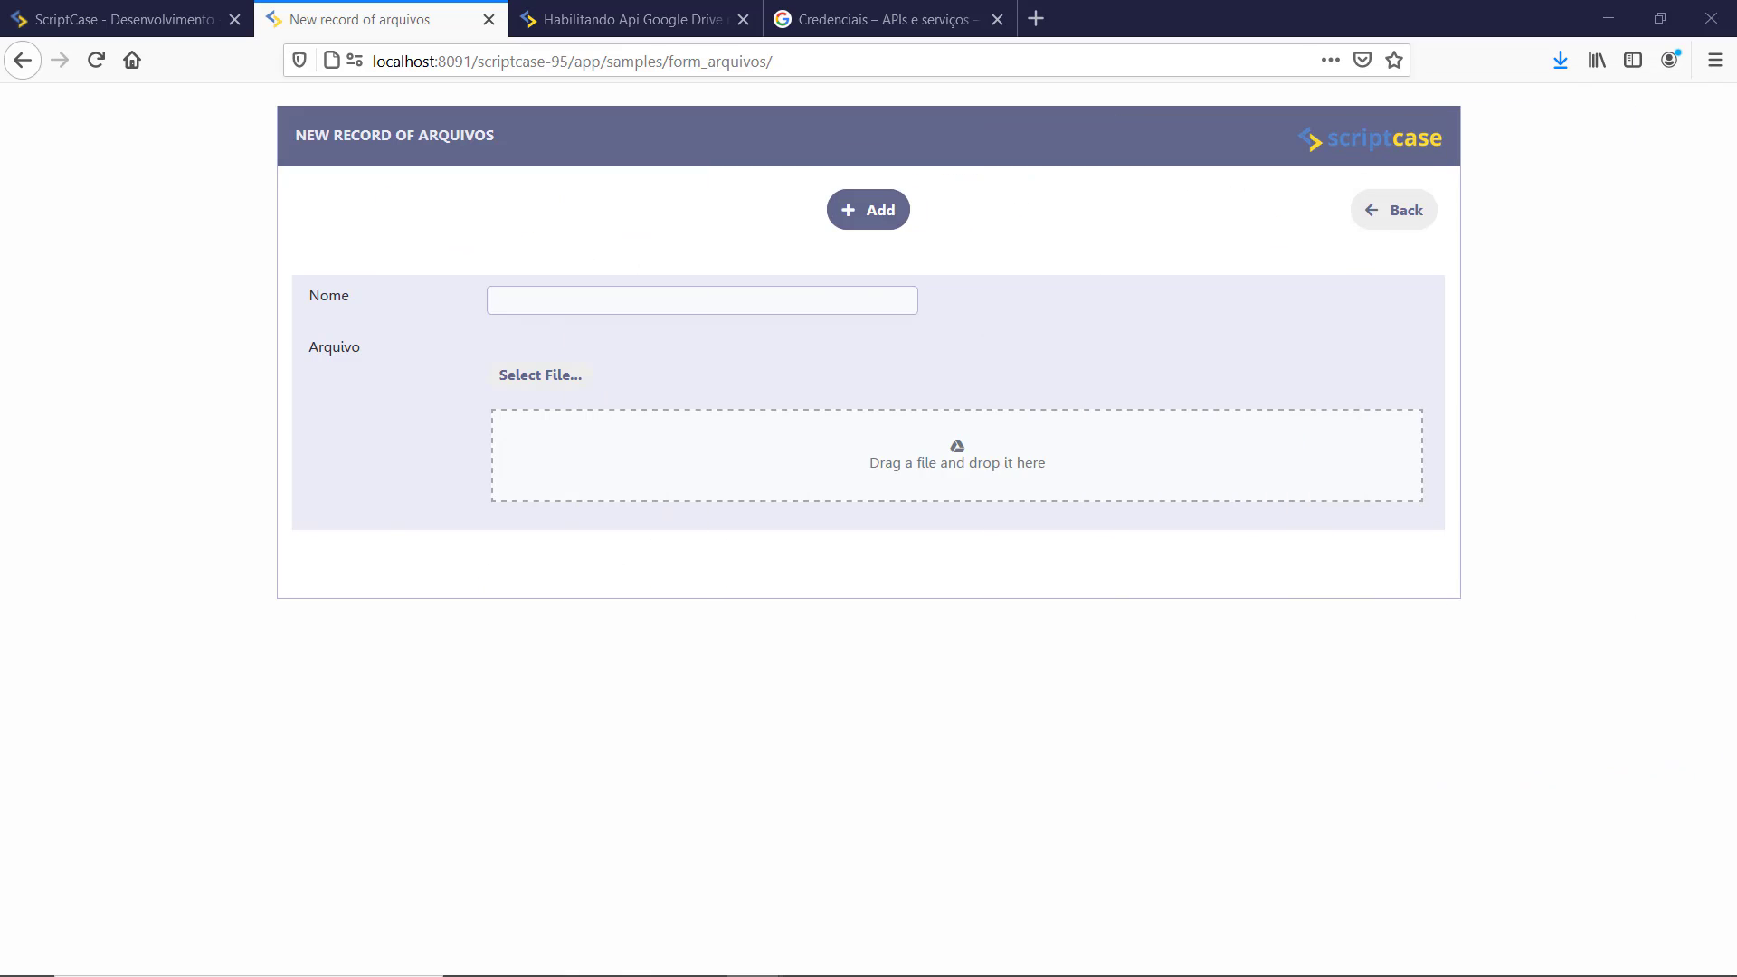
Step: Add record 'teste' with download.png, watching download(5).png appear in Drive's testeapi folder
{"action": "left_click", "coordinate": [875, 228]}
{"action": "type", "text": "teste"}
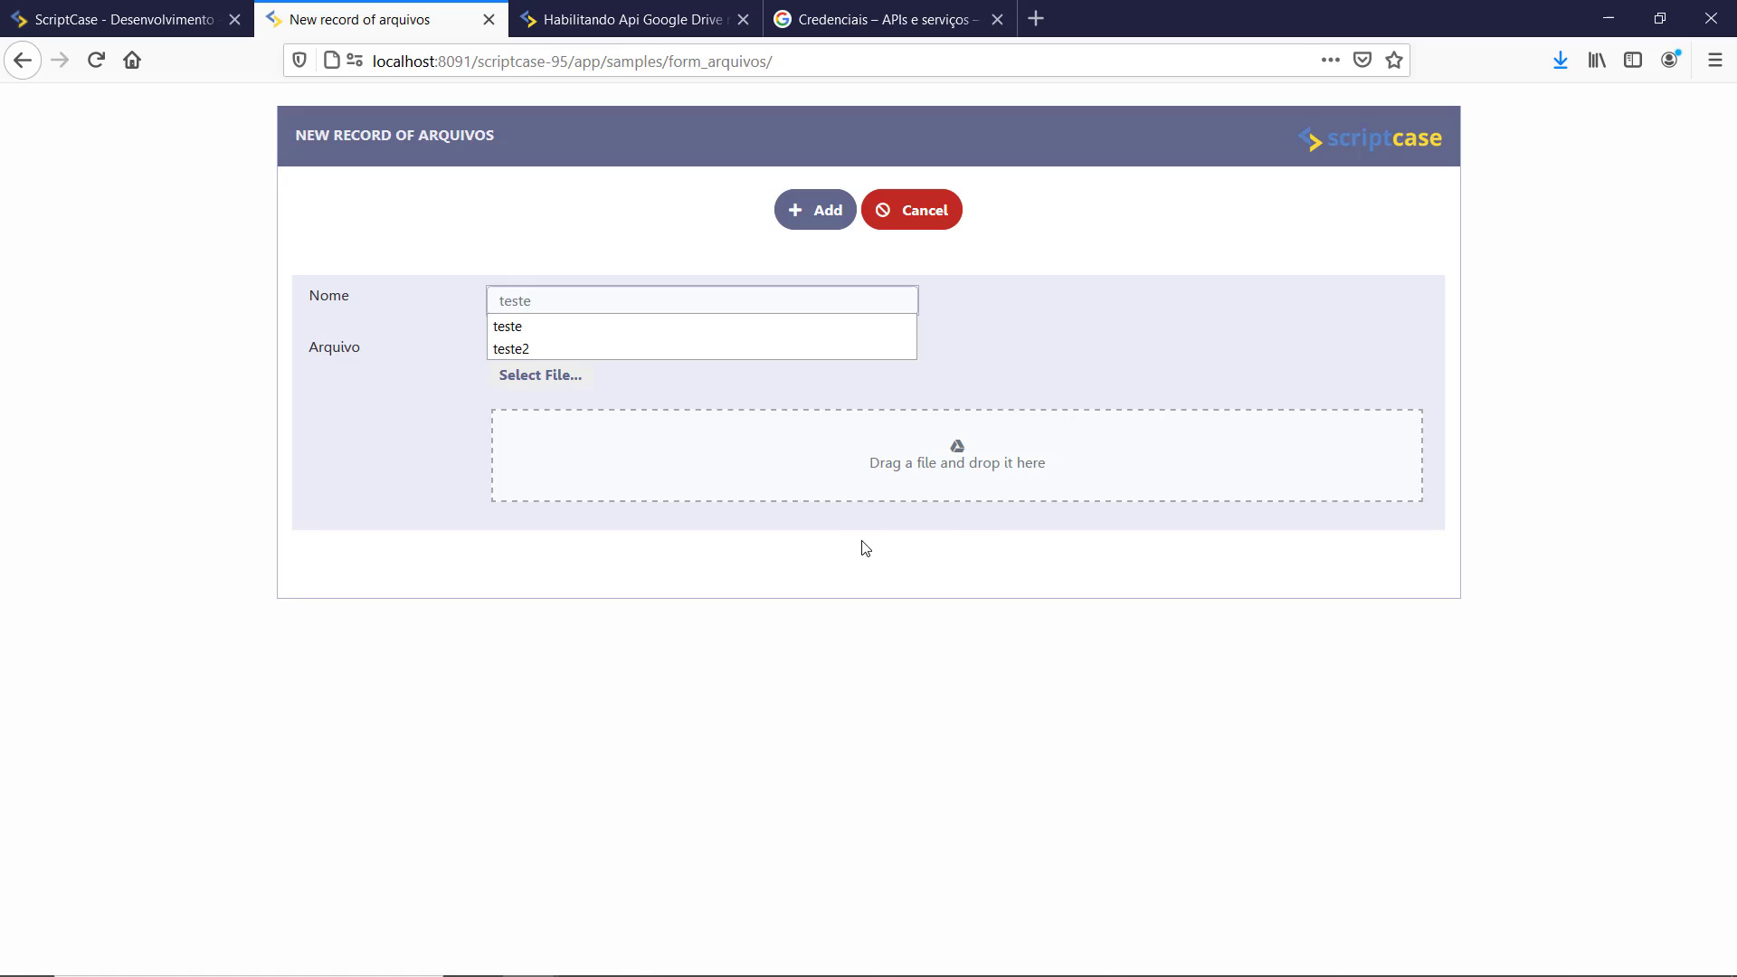
{"action": "left_click", "coordinate": [548, 375]}
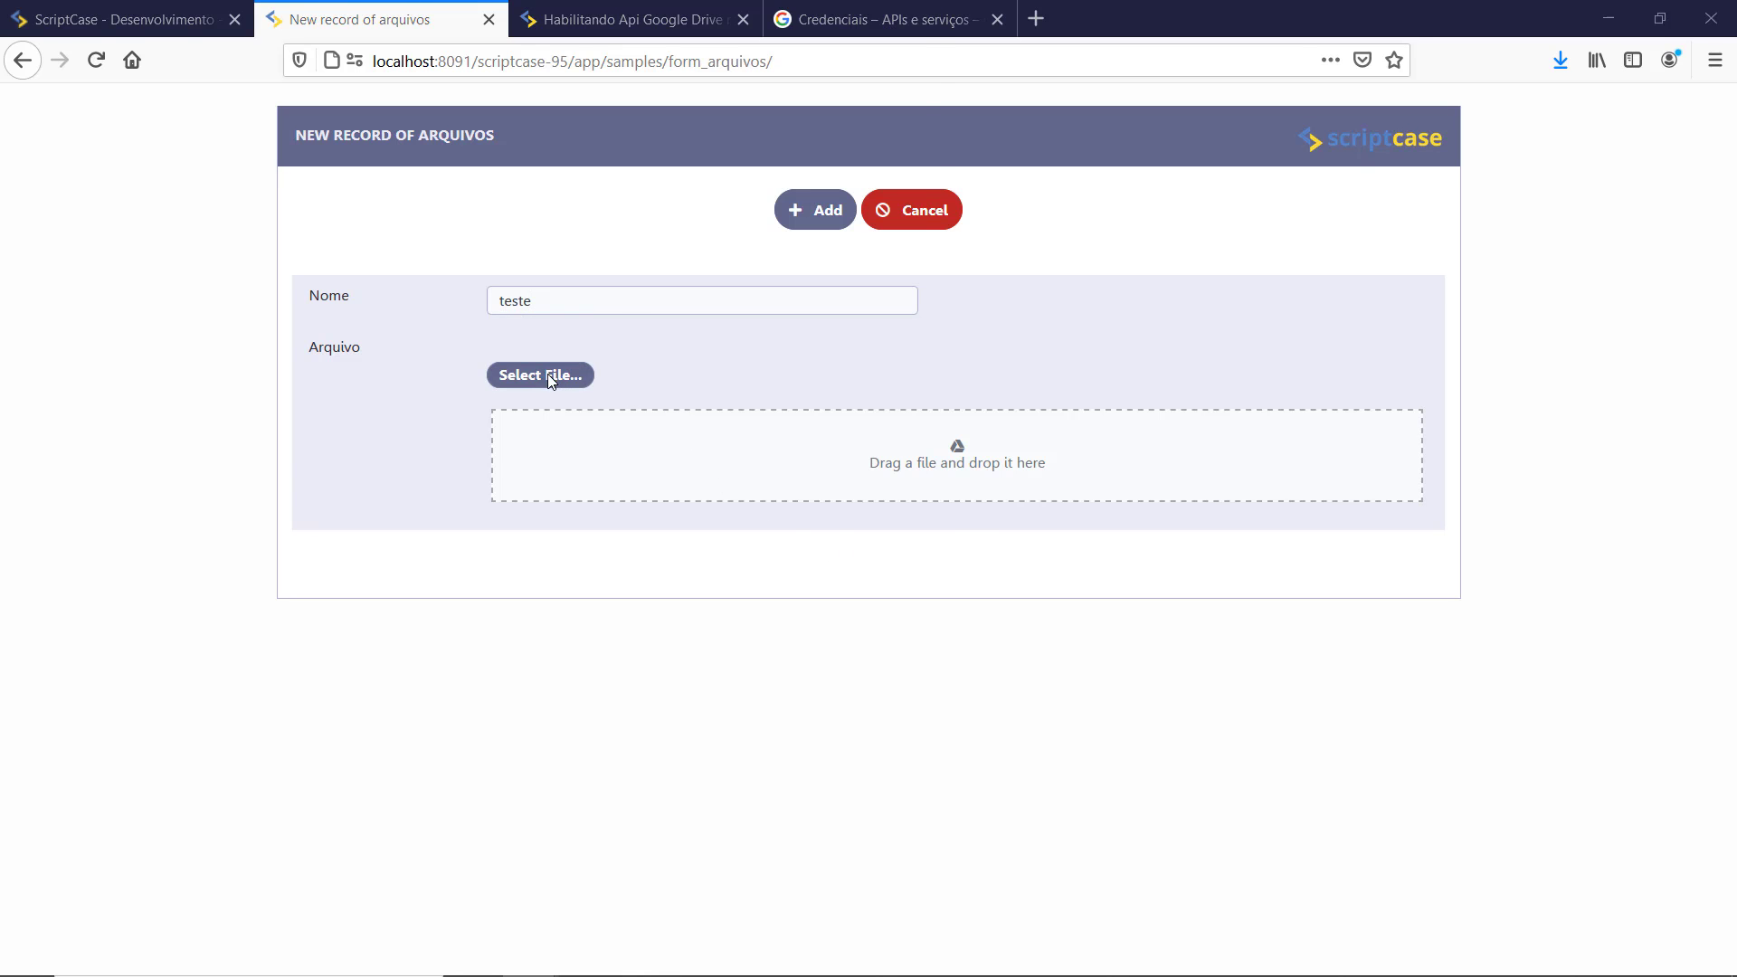
{"action": "left_click", "coordinate": [255, 205]}
{"action": "left_click", "coordinate": [772, 473]}
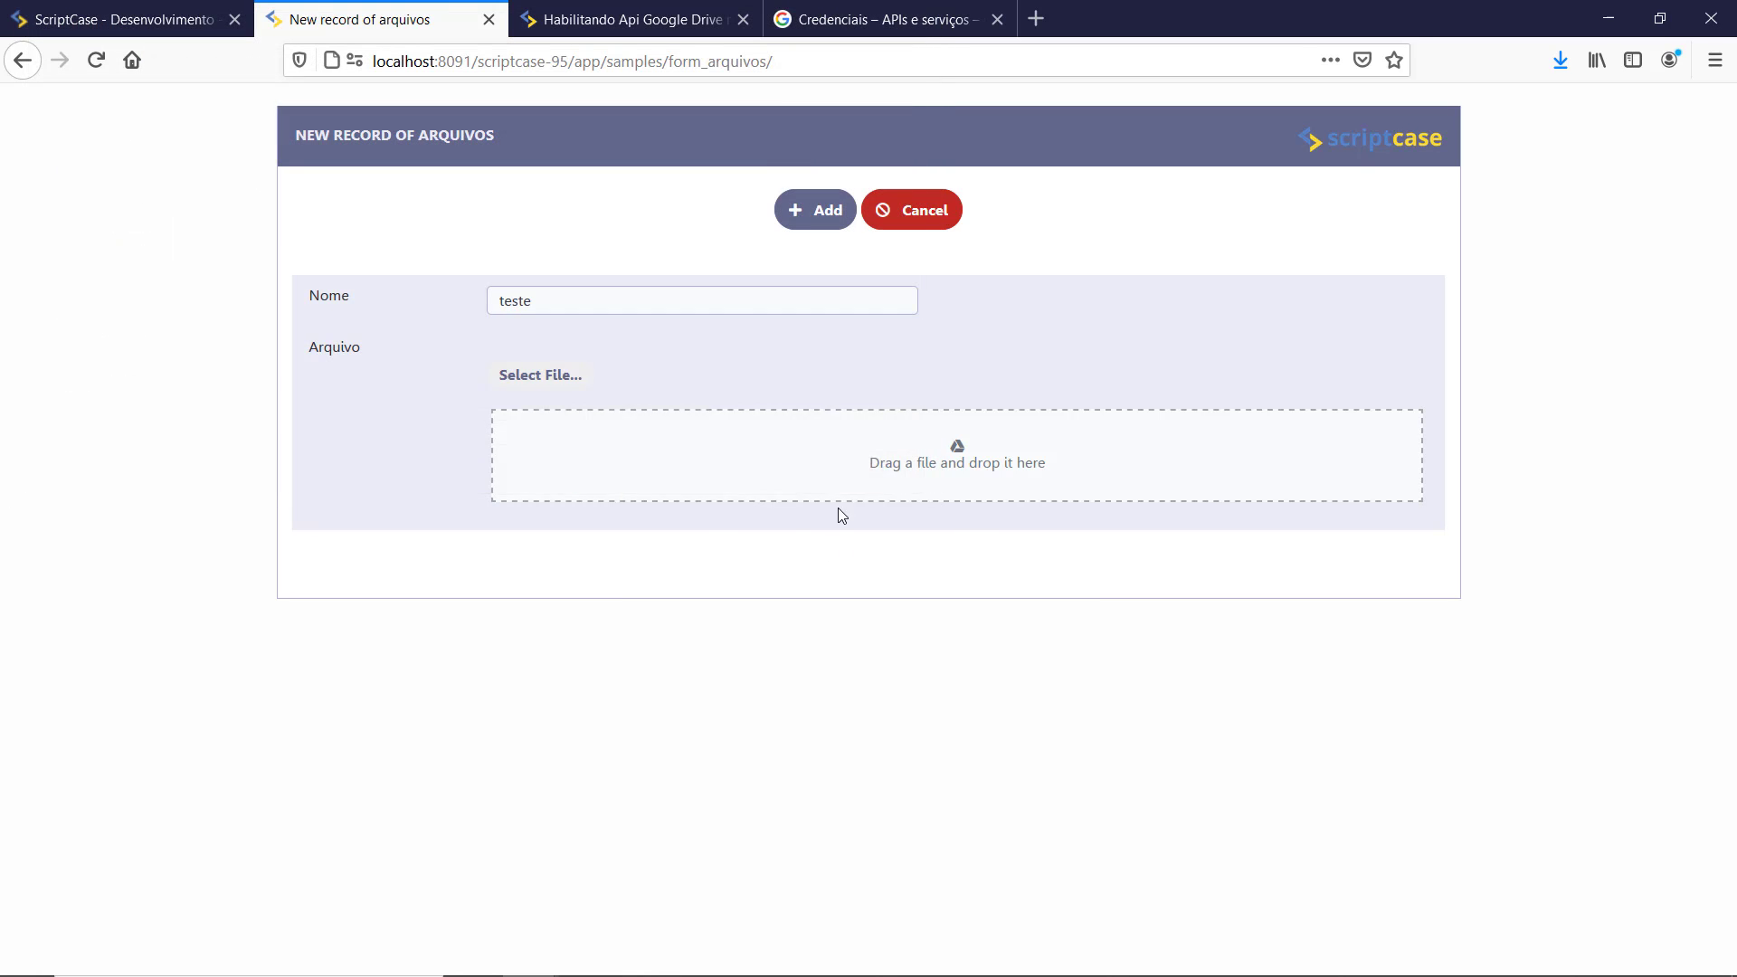
{"action": "left_click_drag", "start_coordinate": [1736, 307], "coordinate": [1448, 250]}
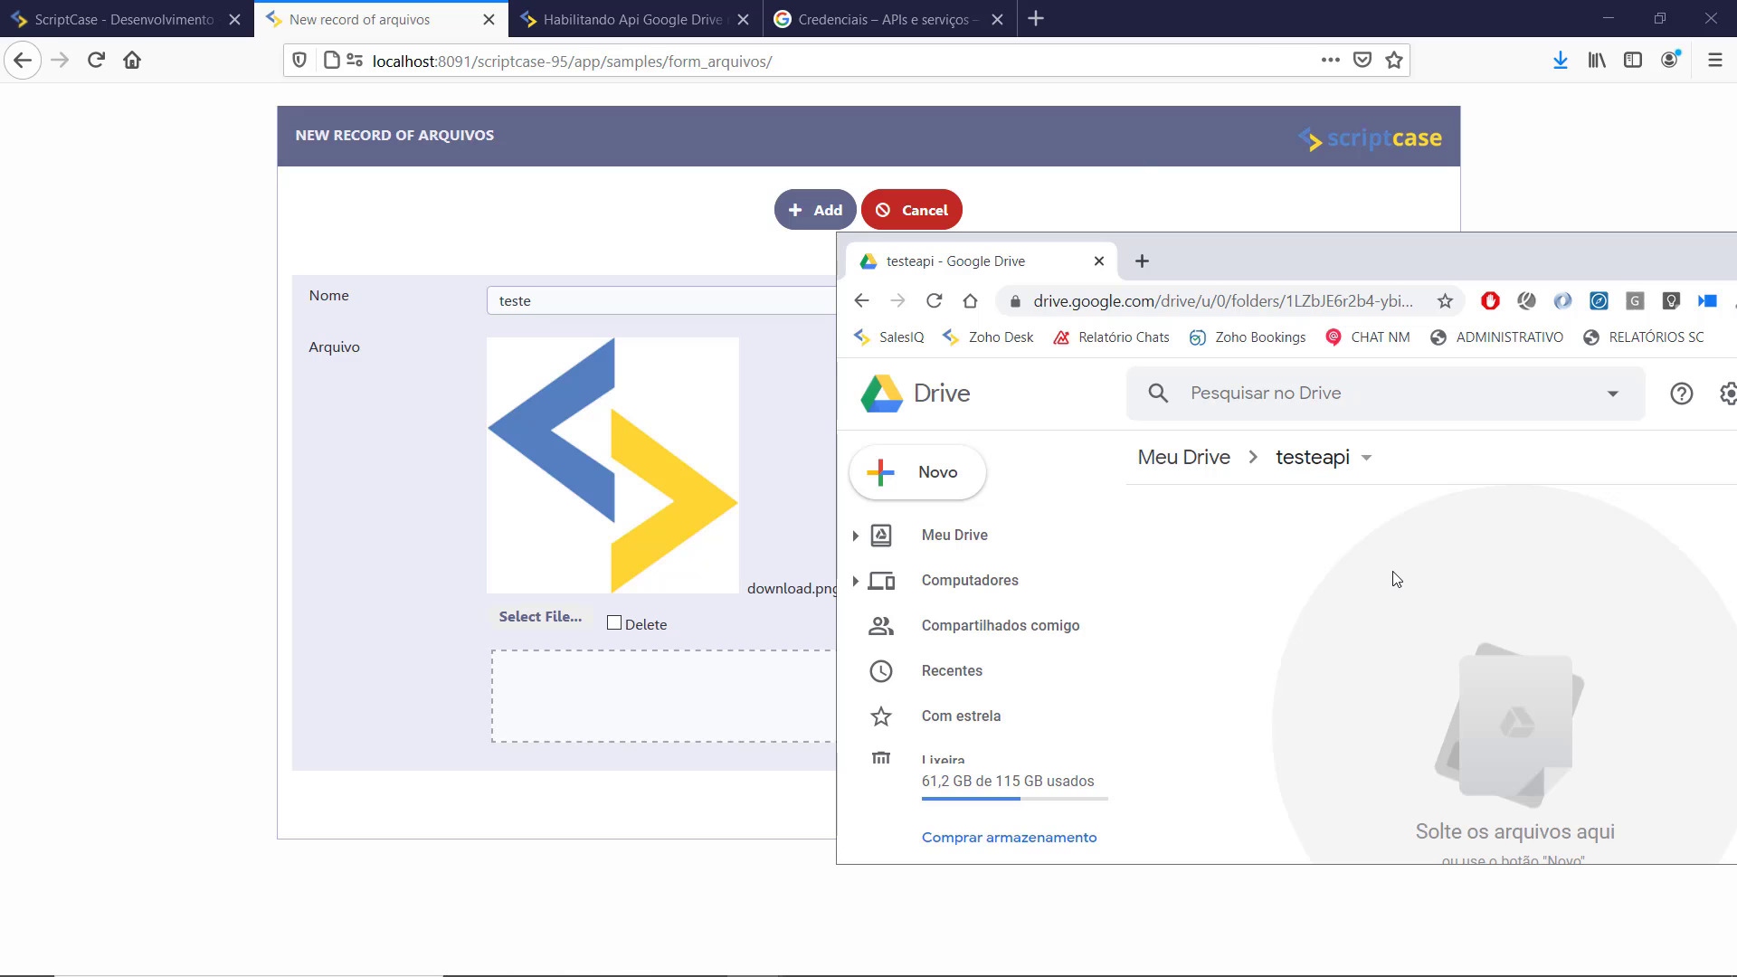
{"action": "left_click", "coordinate": [817, 217]}
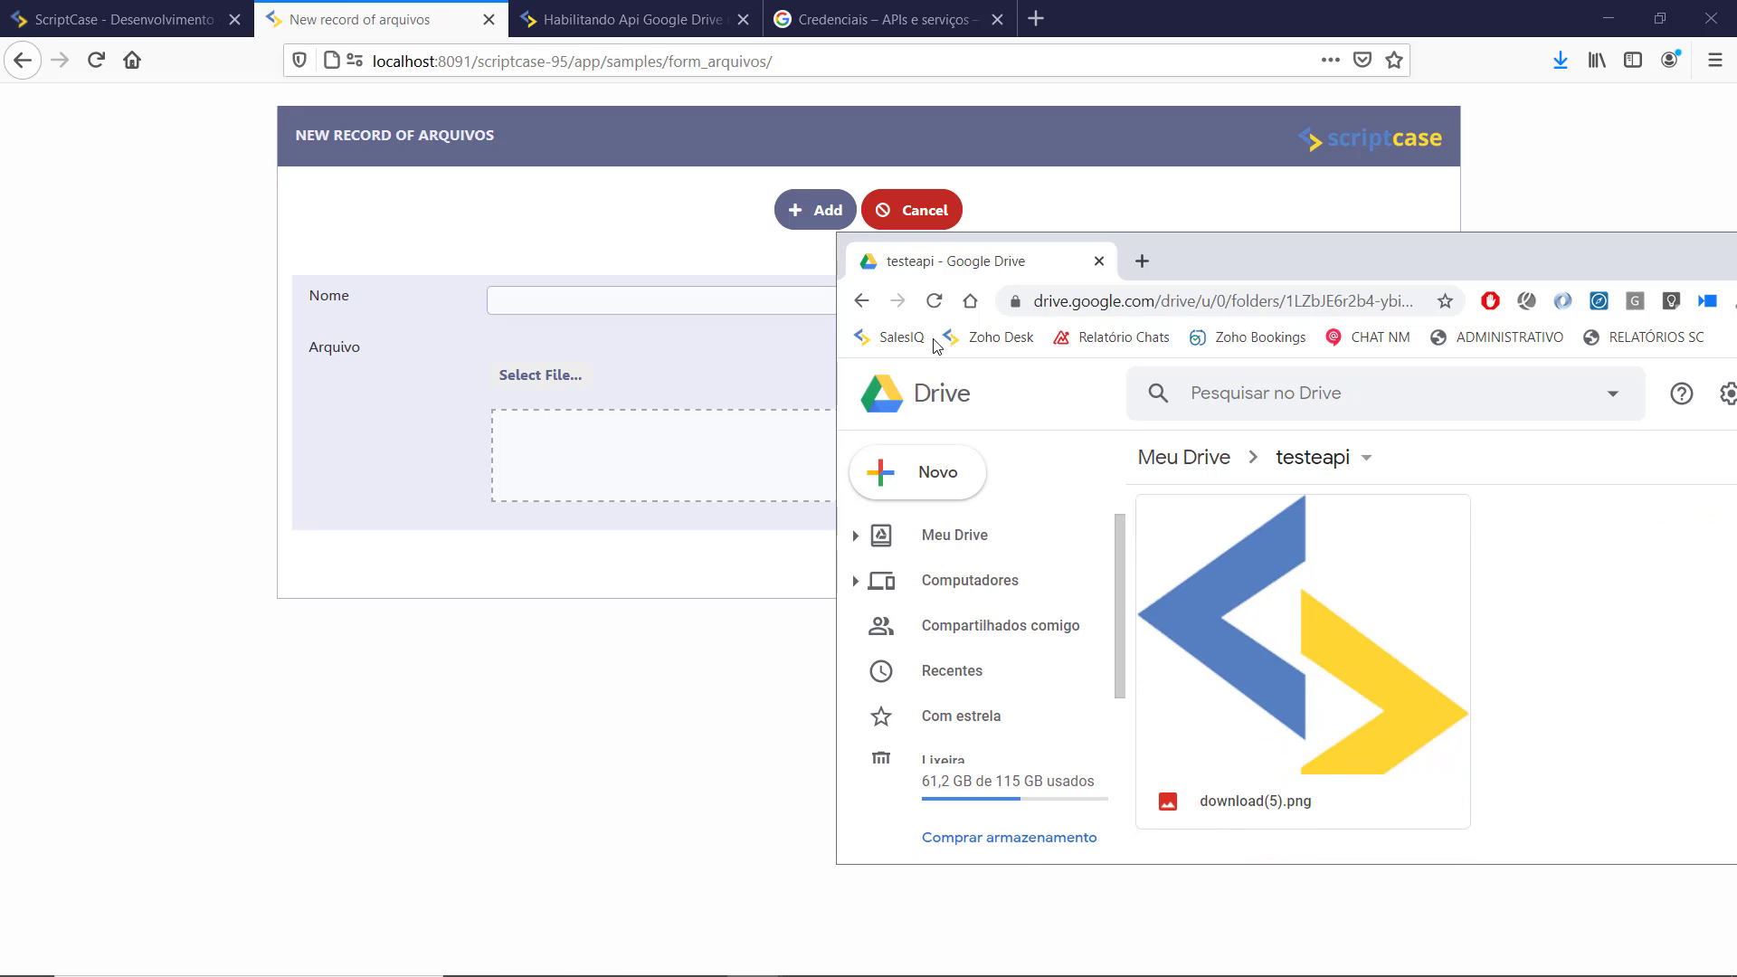
Step: Delete record 3 and verify its image disappears from Drive's testeapi folder
{"action": "left_click", "coordinate": [897, 208]}
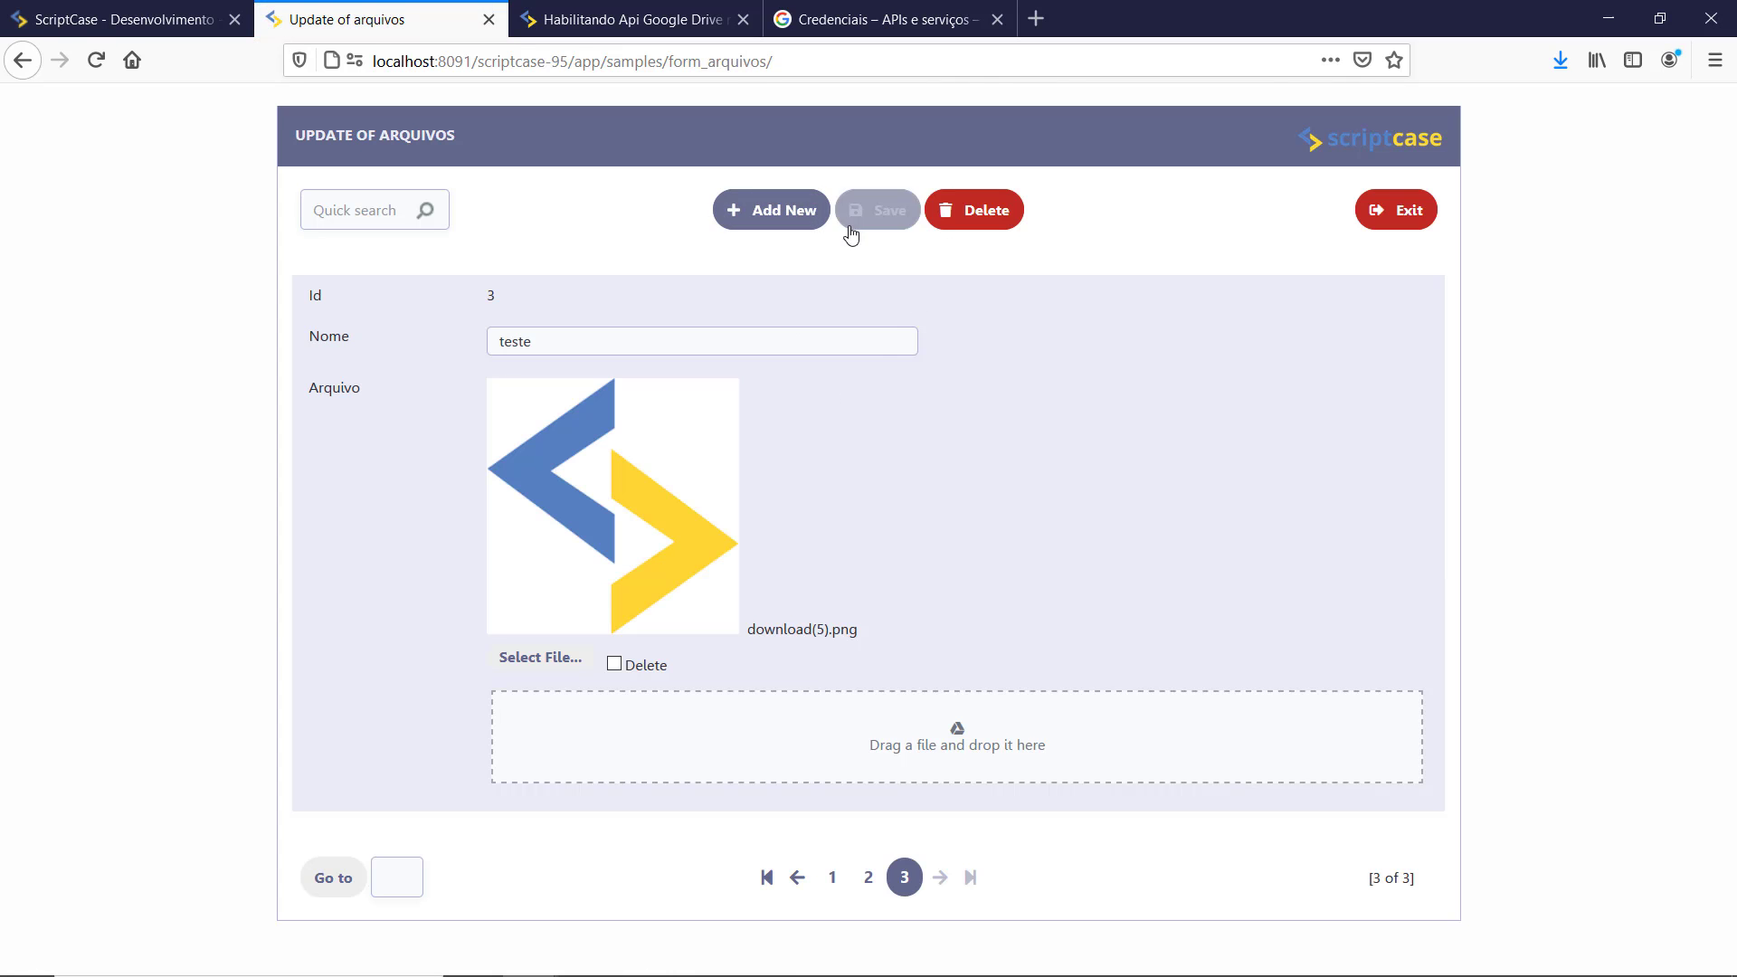
{"action": "key", "text": "alt+Tab"}
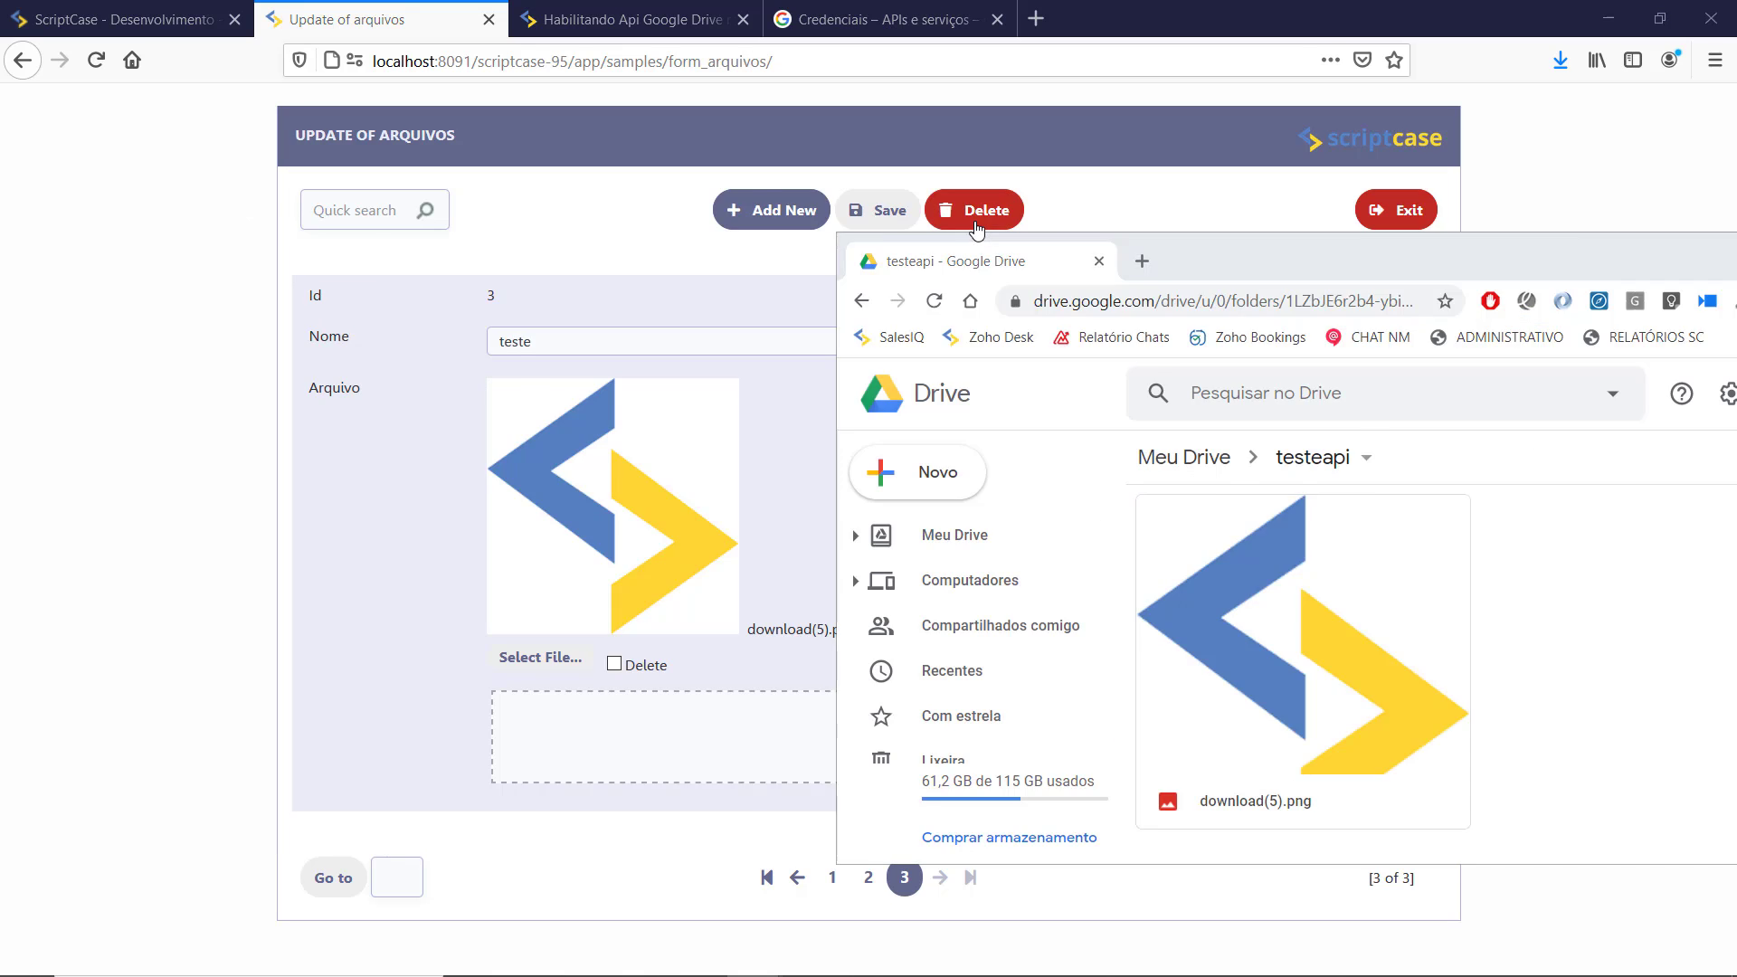
{"action": "left_click", "coordinate": [975, 225]}
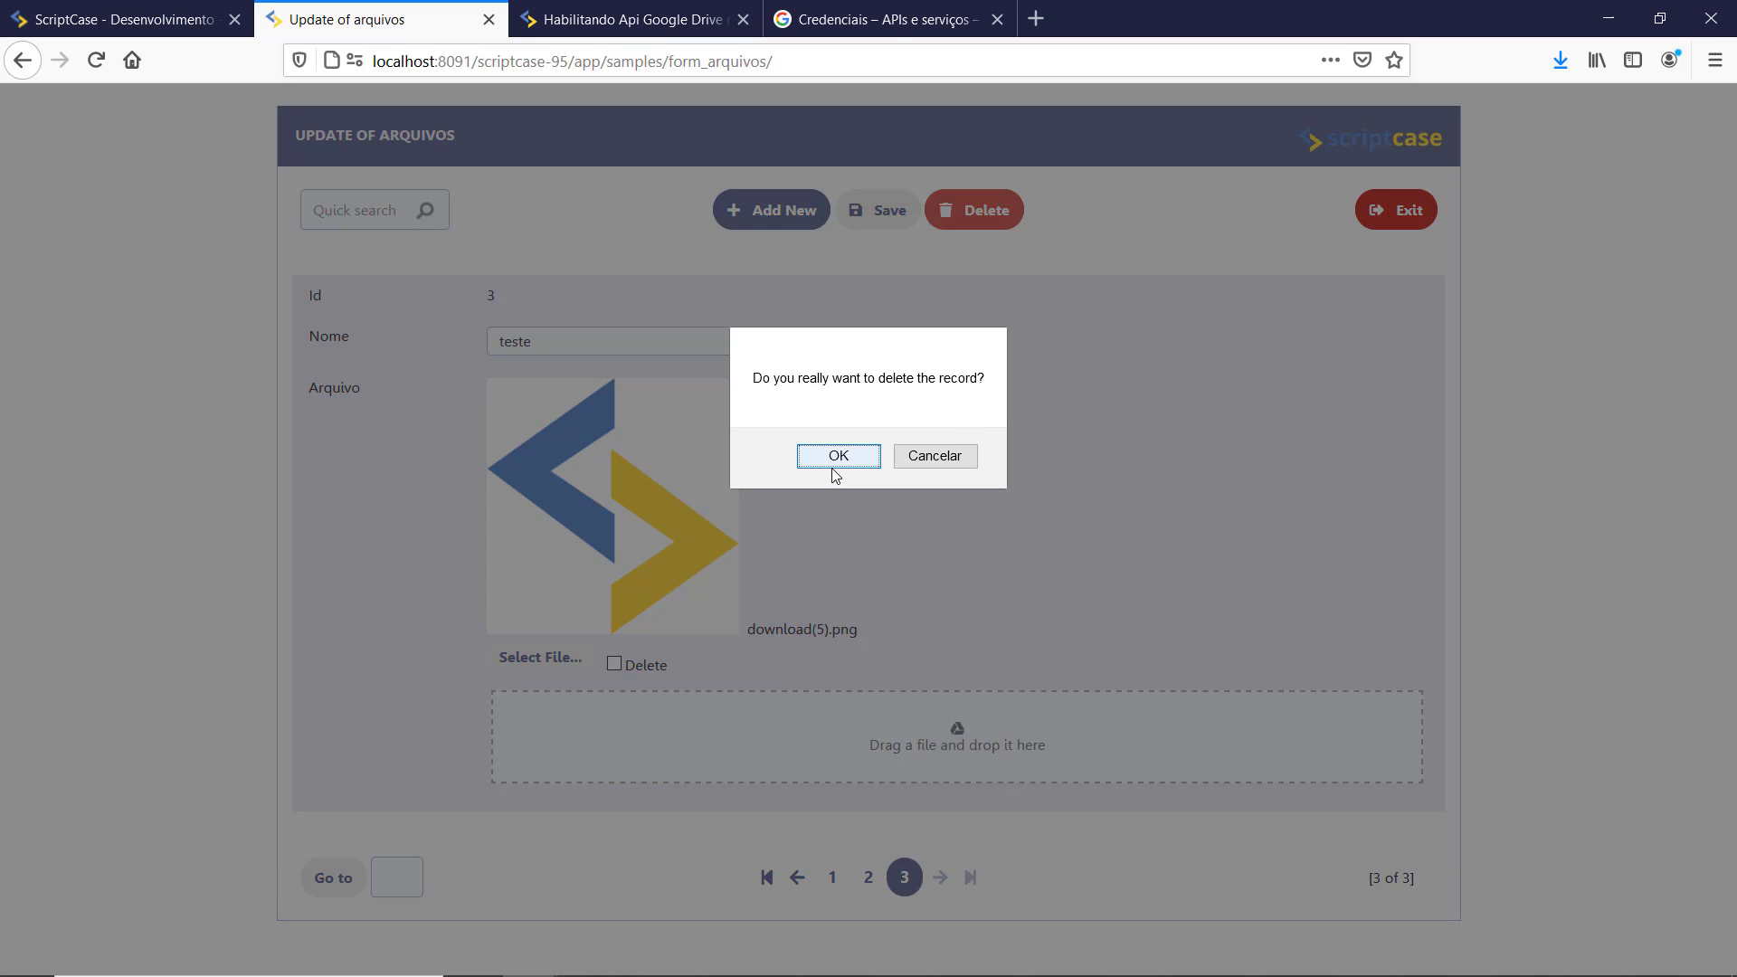
{"action": "left_click", "coordinate": [828, 458]}
{"action": "key", "text": "alt+Tab"}
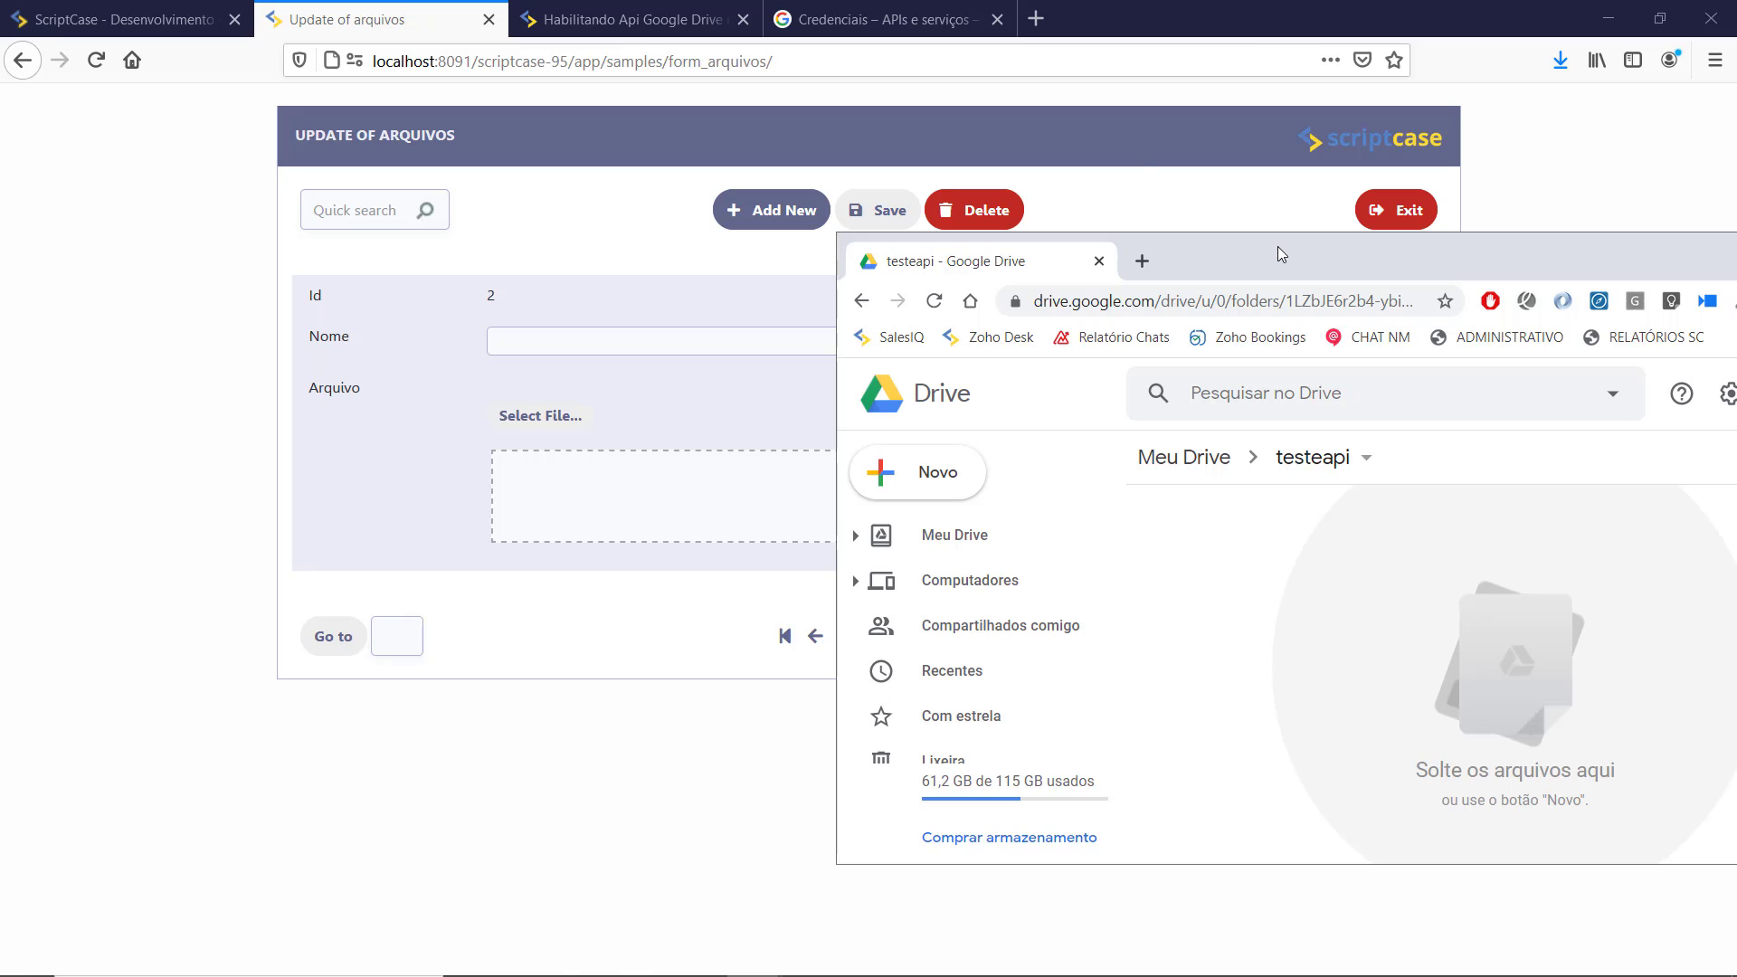
{"action": "left_click_drag", "start_coordinate": [1278, 248], "coordinate": [1736, 343]}
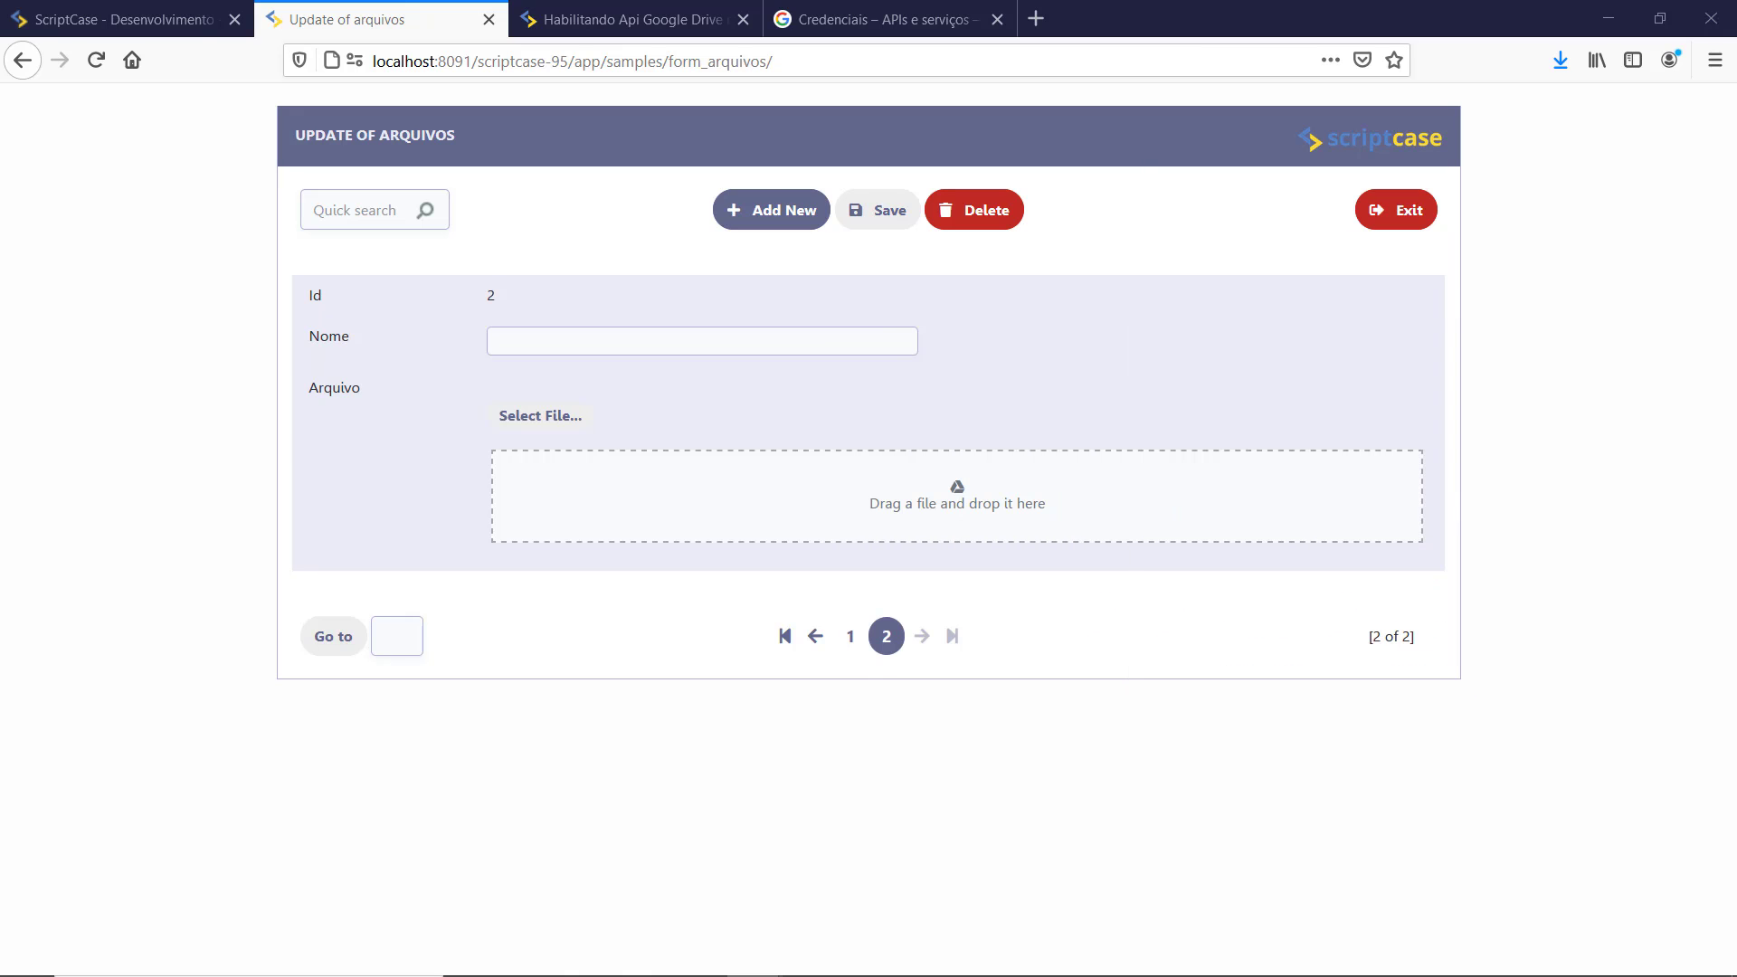
Step: Switch 'Deleção na API de armazenamento' off for arquivo and return to the running form
{"action": "left_click", "coordinate": [180, 34]}
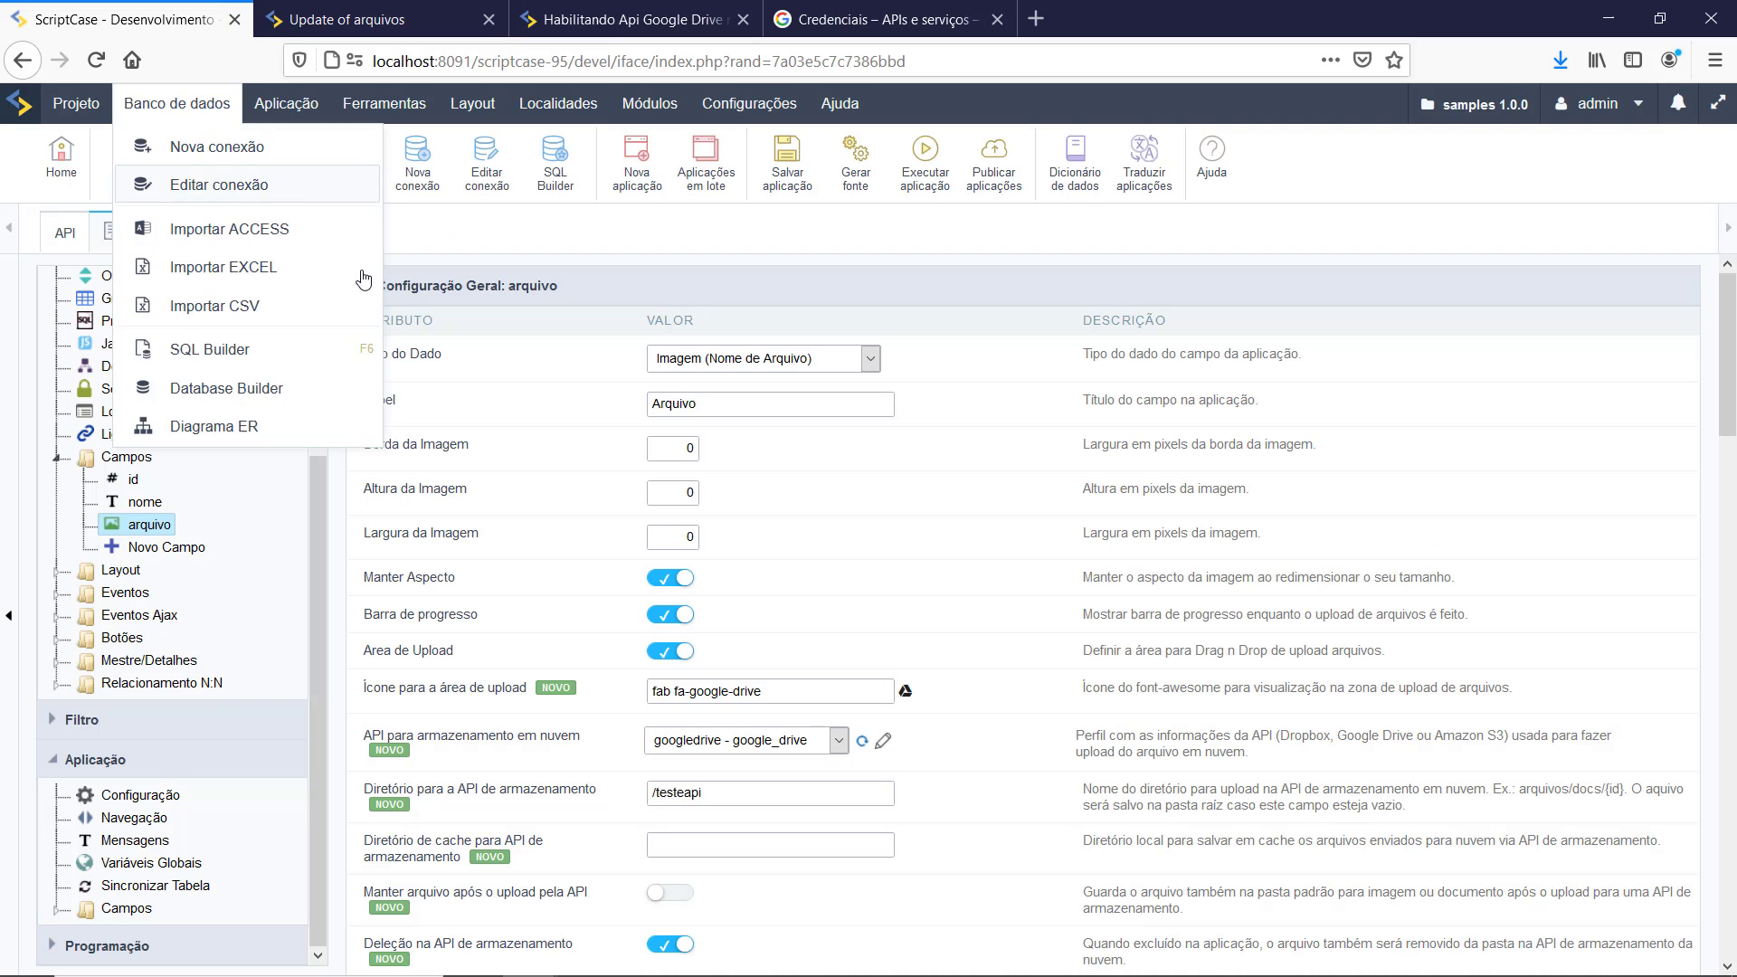
{"action": "scroll", "coordinate": [718, 816], "scroll_direction": "down", "scroll_amount": 3}
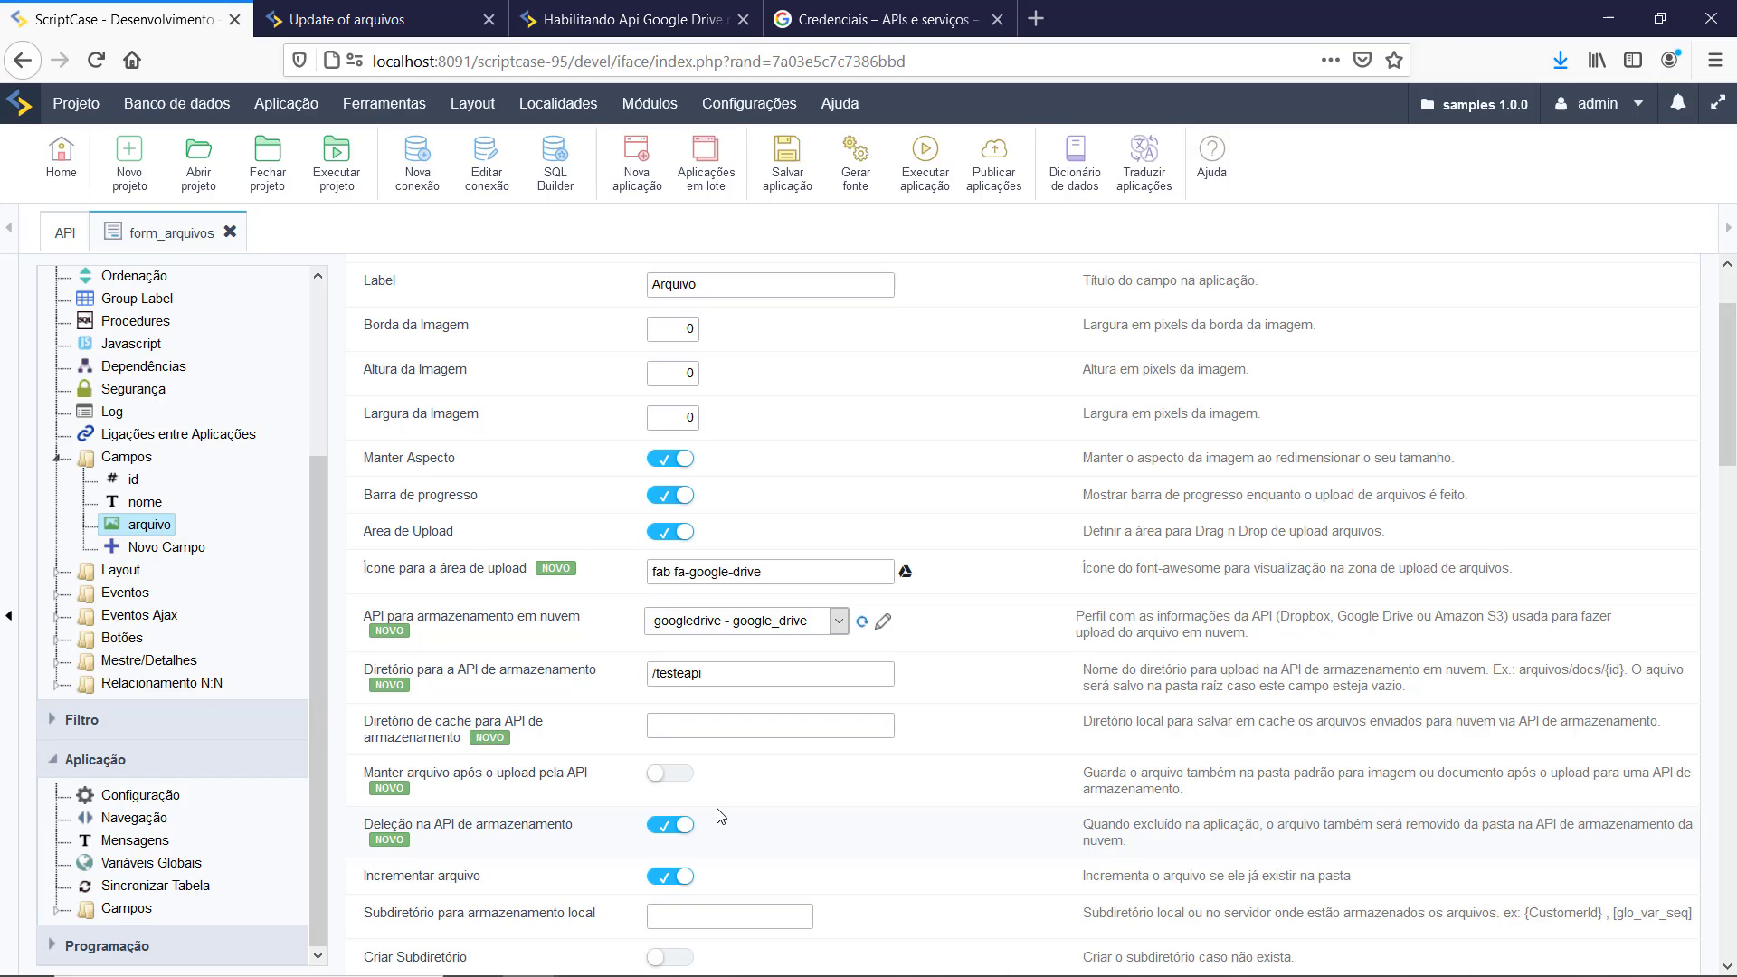
{"action": "left_click", "coordinate": [658, 835]}
{"action": "scroll", "coordinate": [683, 753], "scroll_direction": "down", "scroll_amount": 2}
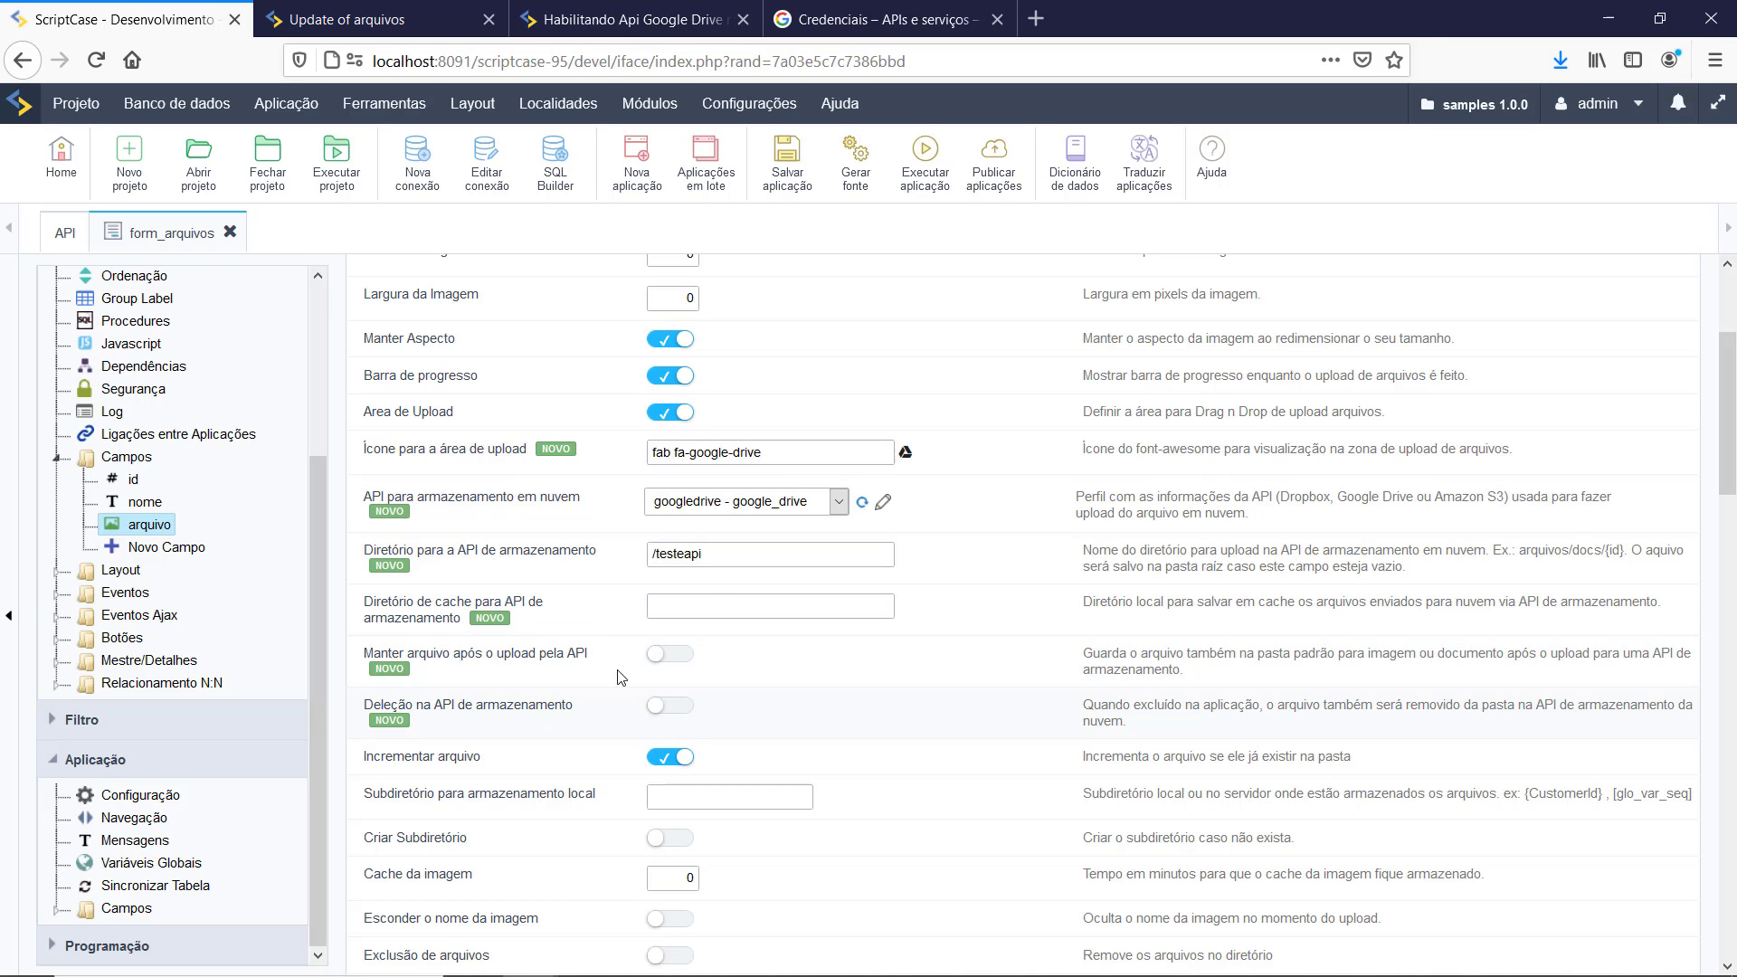
{"action": "scroll", "coordinate": [555, 411], "scroll_direction": "up", "scroll_amount": 5}
{"action": "left_click", "coordinate": [366, 20]}
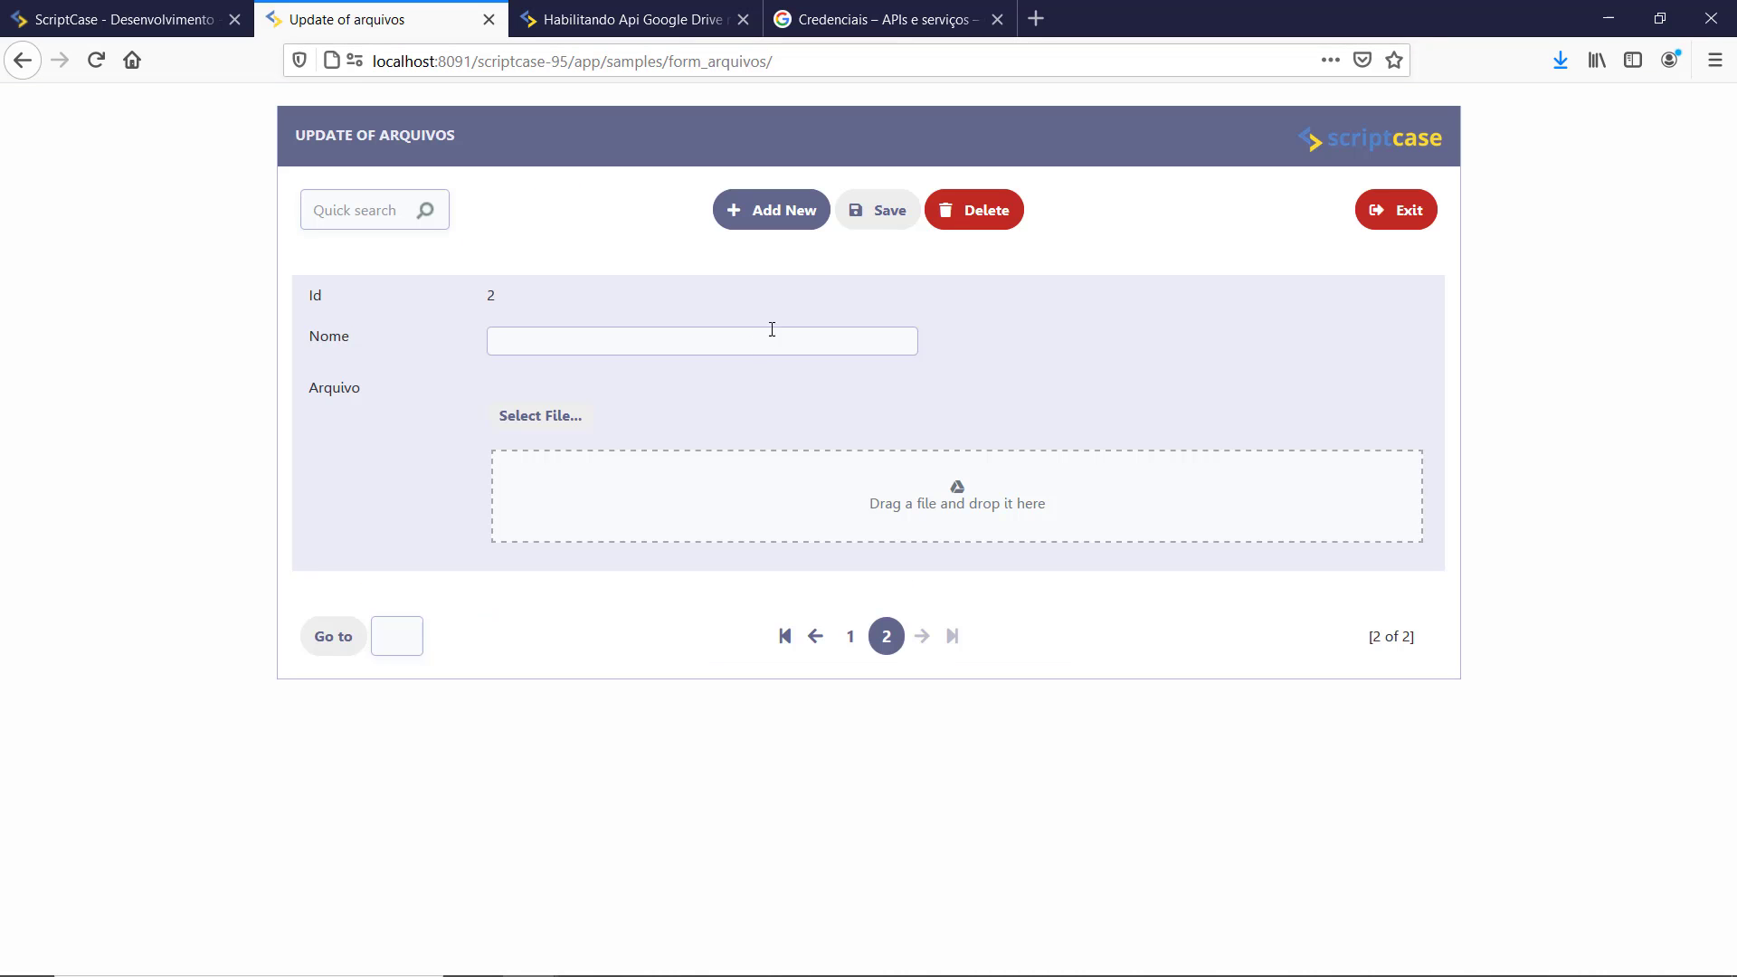
Step: Start a new record and attach the download.png image
{"action": "left_click", "coordinate": [765, 212]}
{"action": "left_click", "coordinate": [805, 221]}
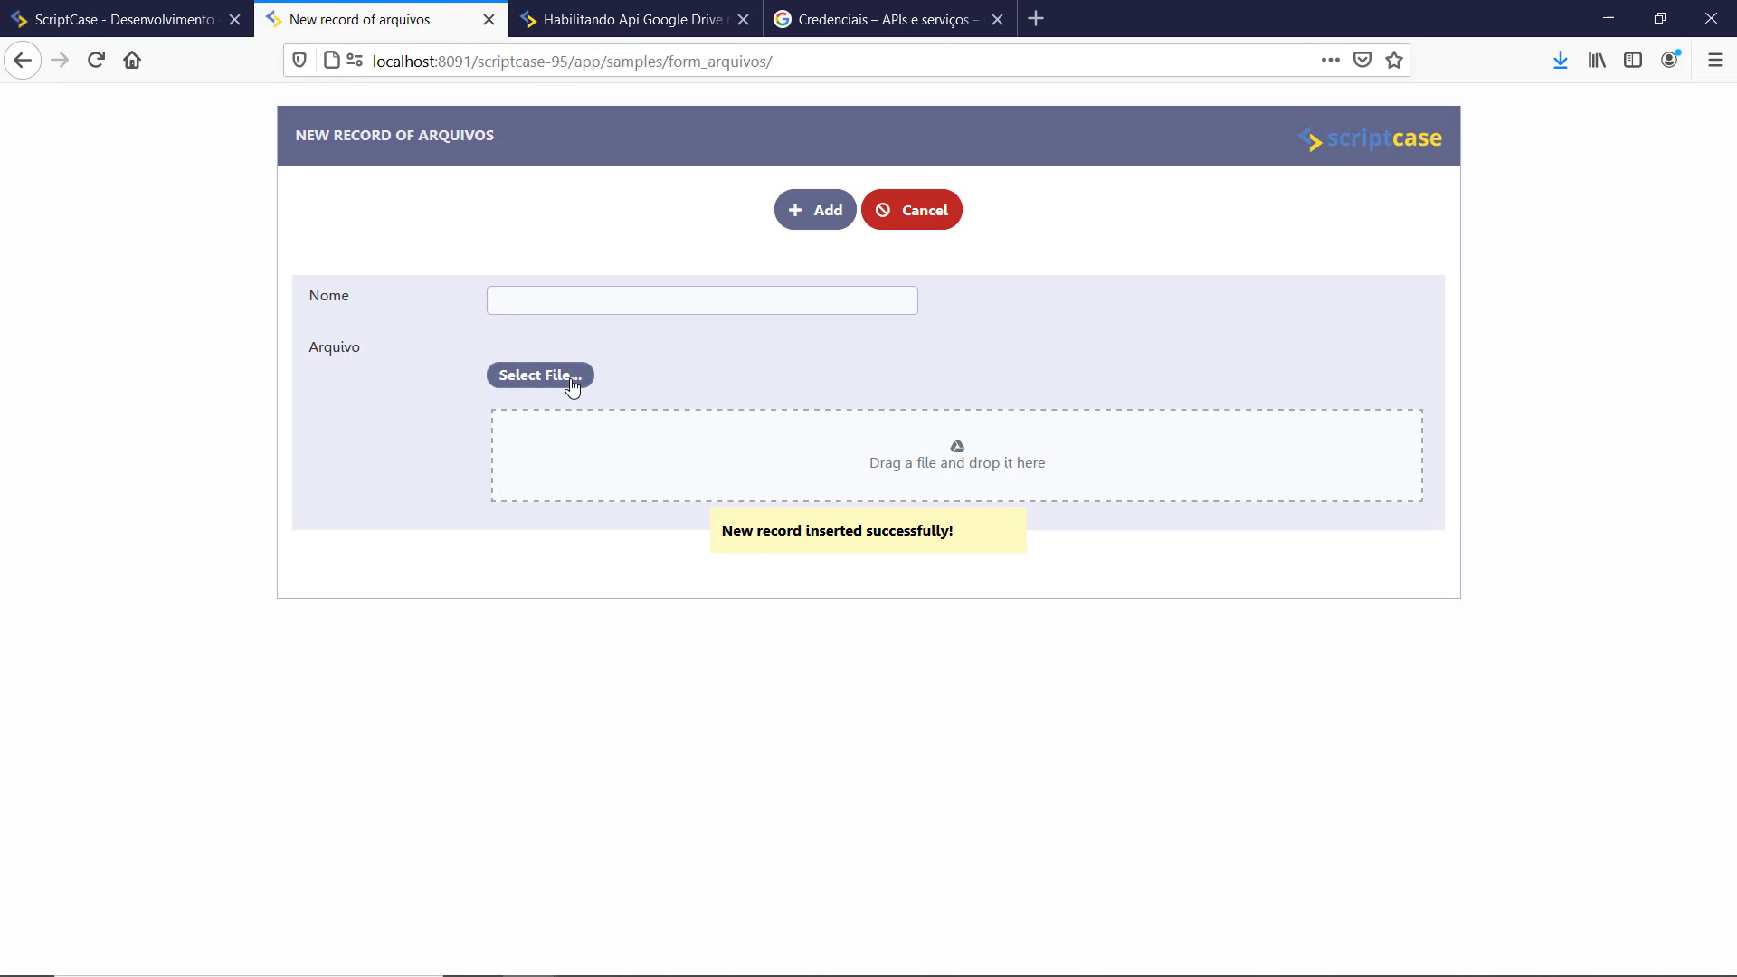
{"action": "left_click", "coordinate": [540, 374]}
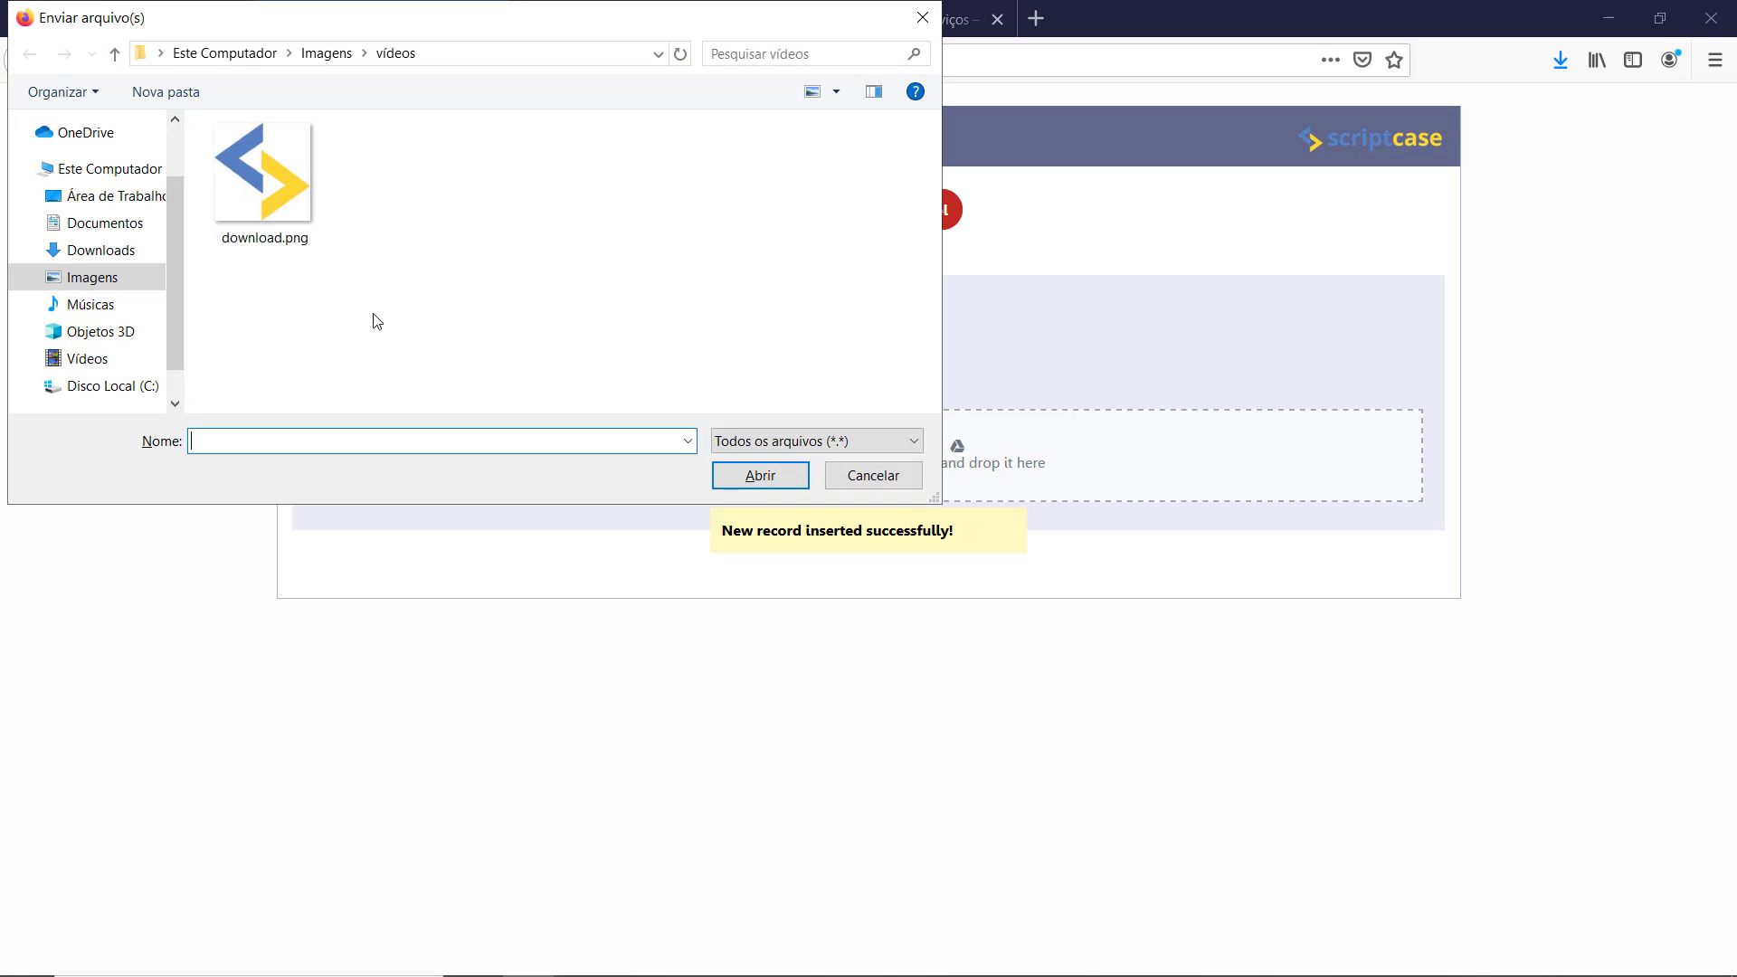
{"action": "left_click", "coordinate": [258, 224]}
{"action": "left_click", "coordinate": [758, 476]}
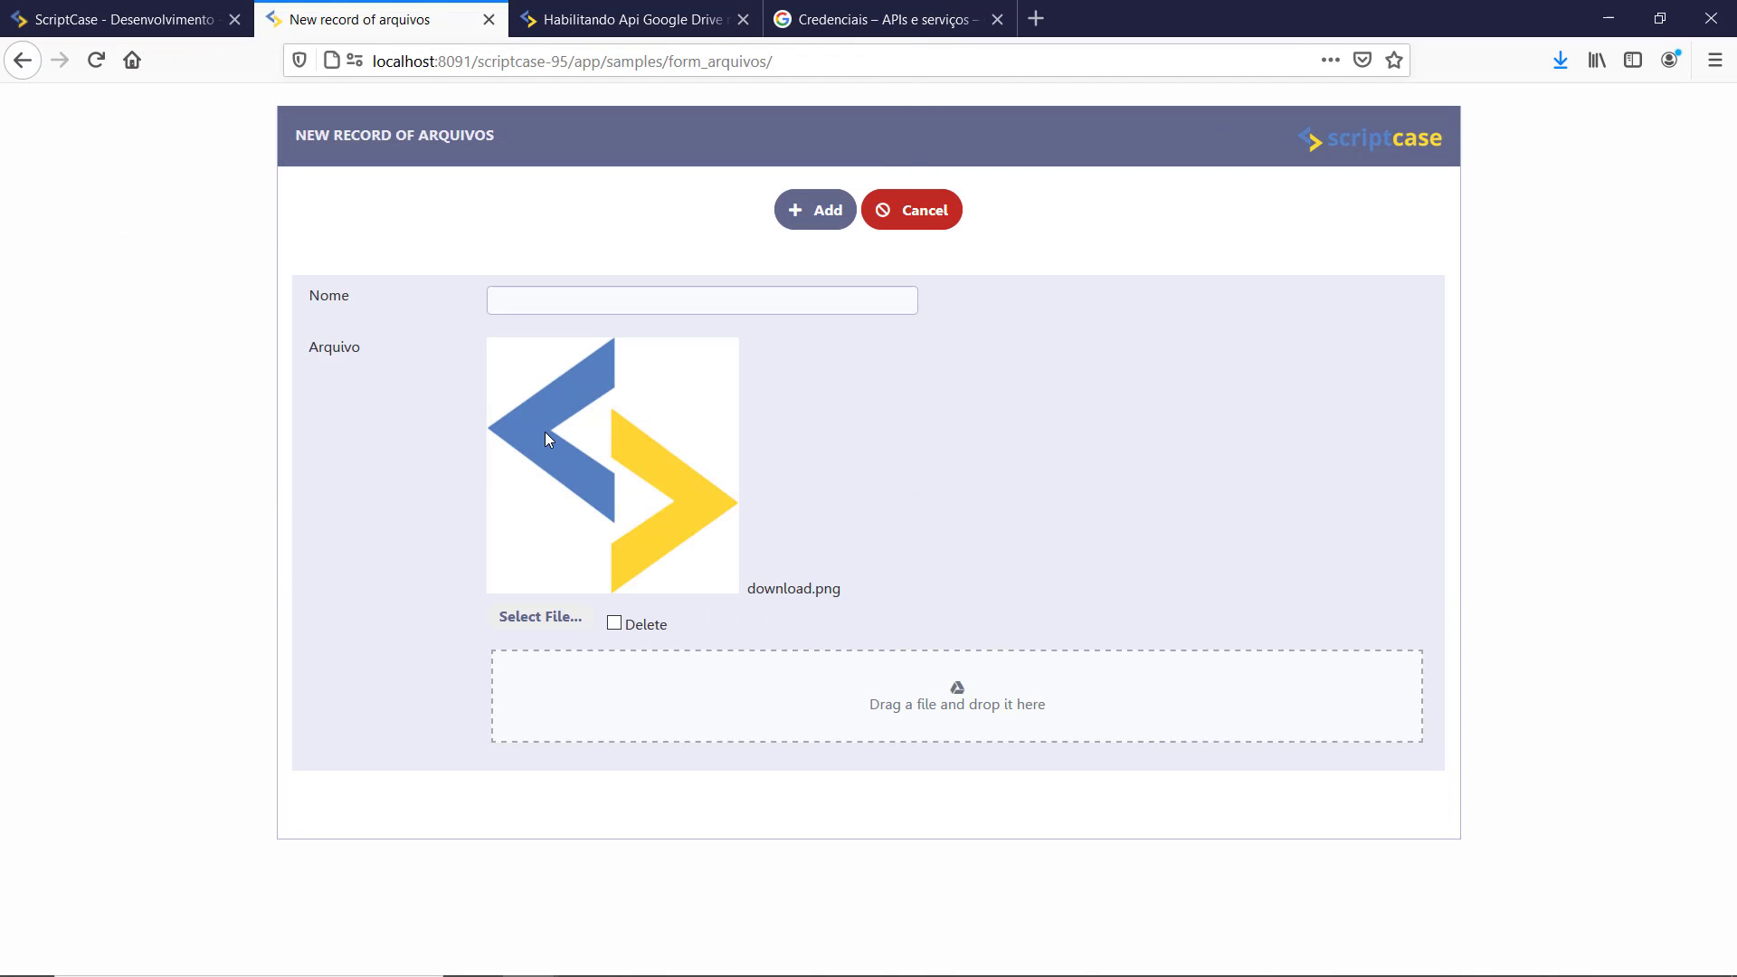
Step: Name the record 'teste', save it, and begin a new Consulta grid application
{"action": "left_click", "coordinate": [568, 306]}
{"action": "type", "text": "teste"}
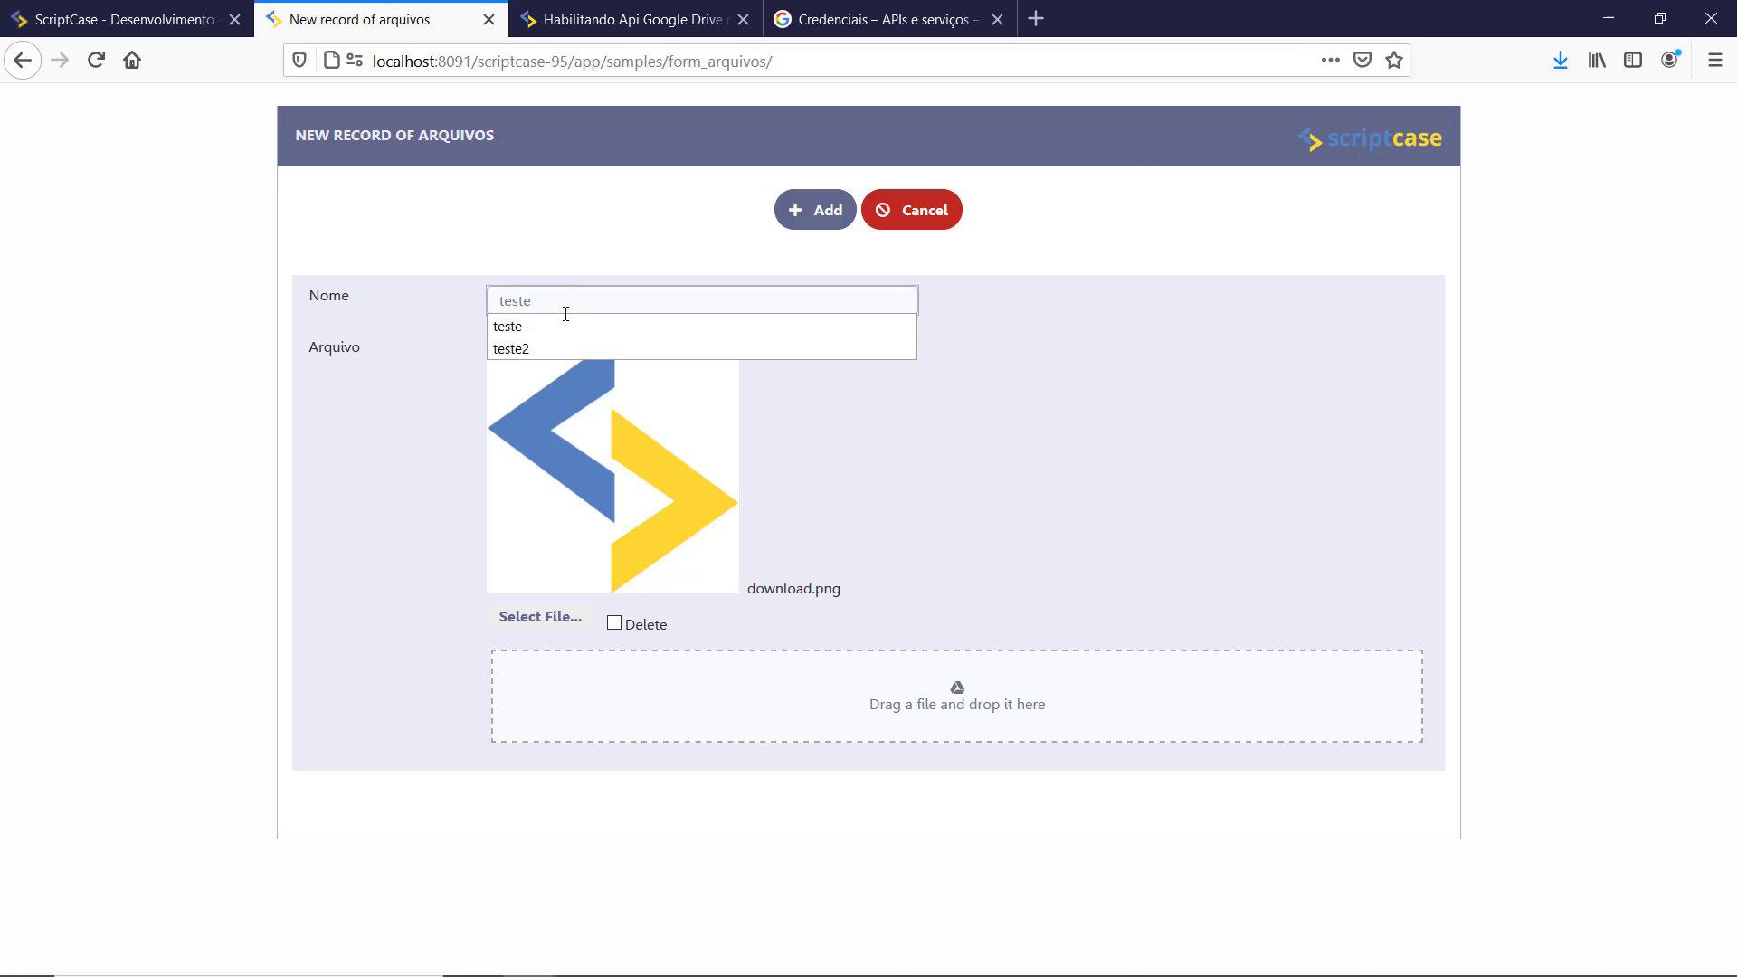
{"action": "left_click", "coordinate": [819, 214]}
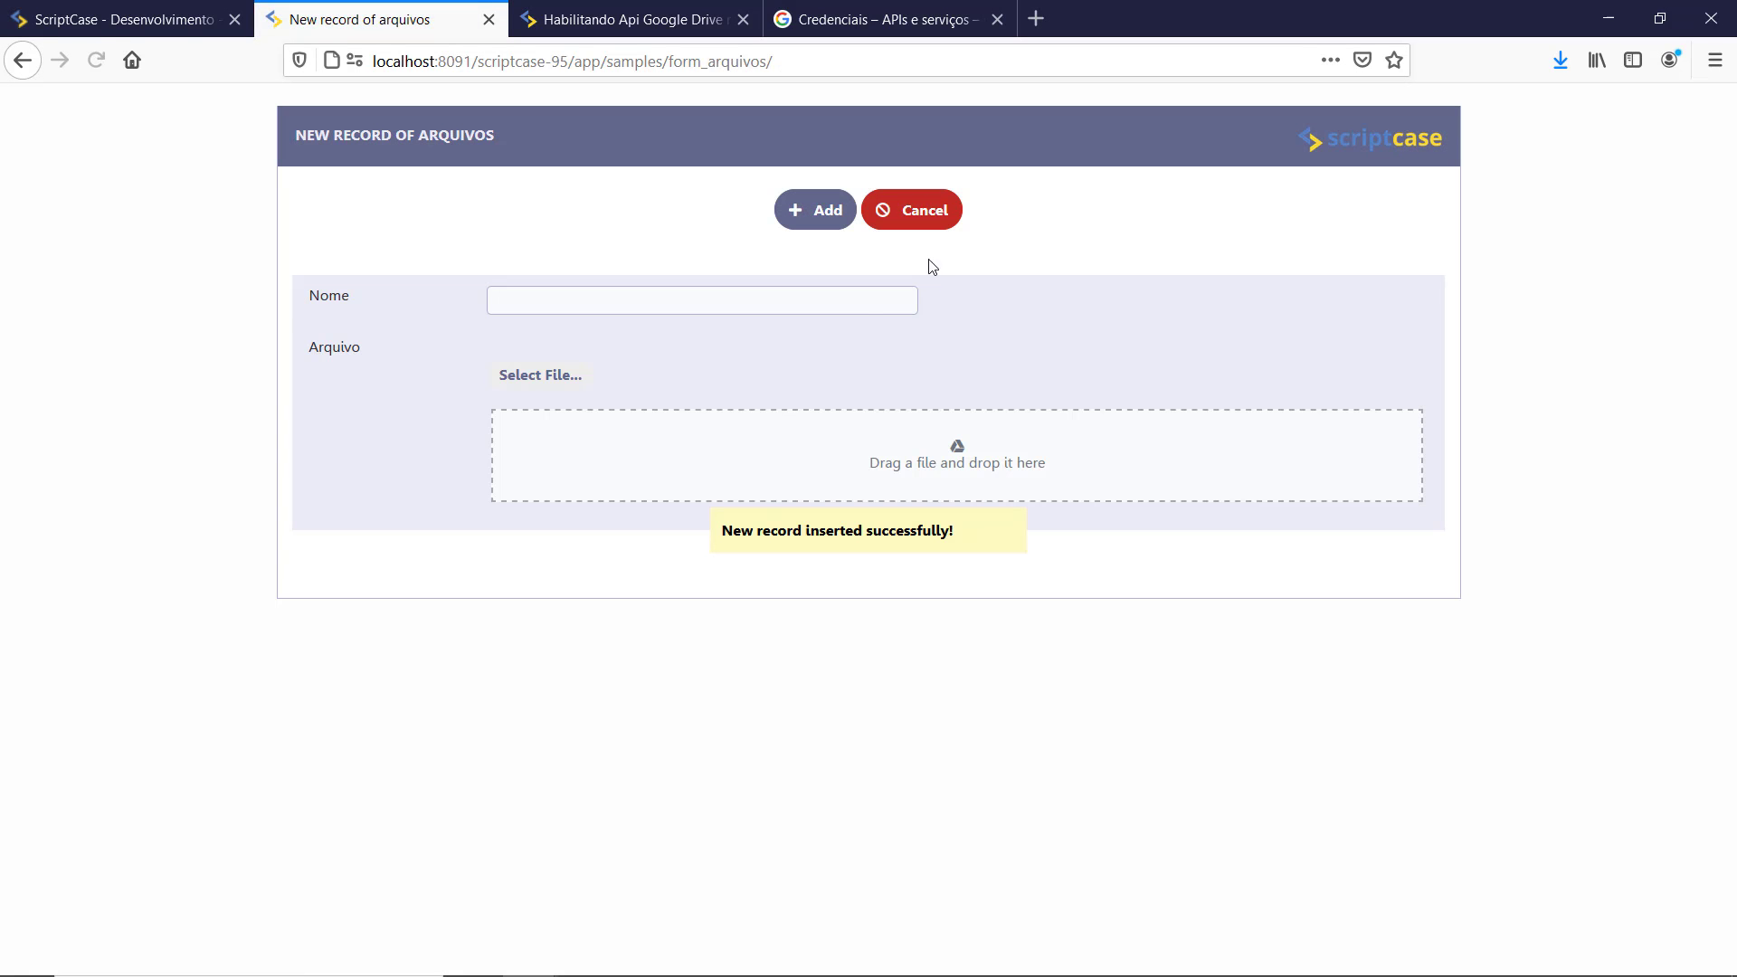
{"action": "left_click", "coordinate": [115, 19]}
{"action": "left_click", "coordinate": [644, 188]}
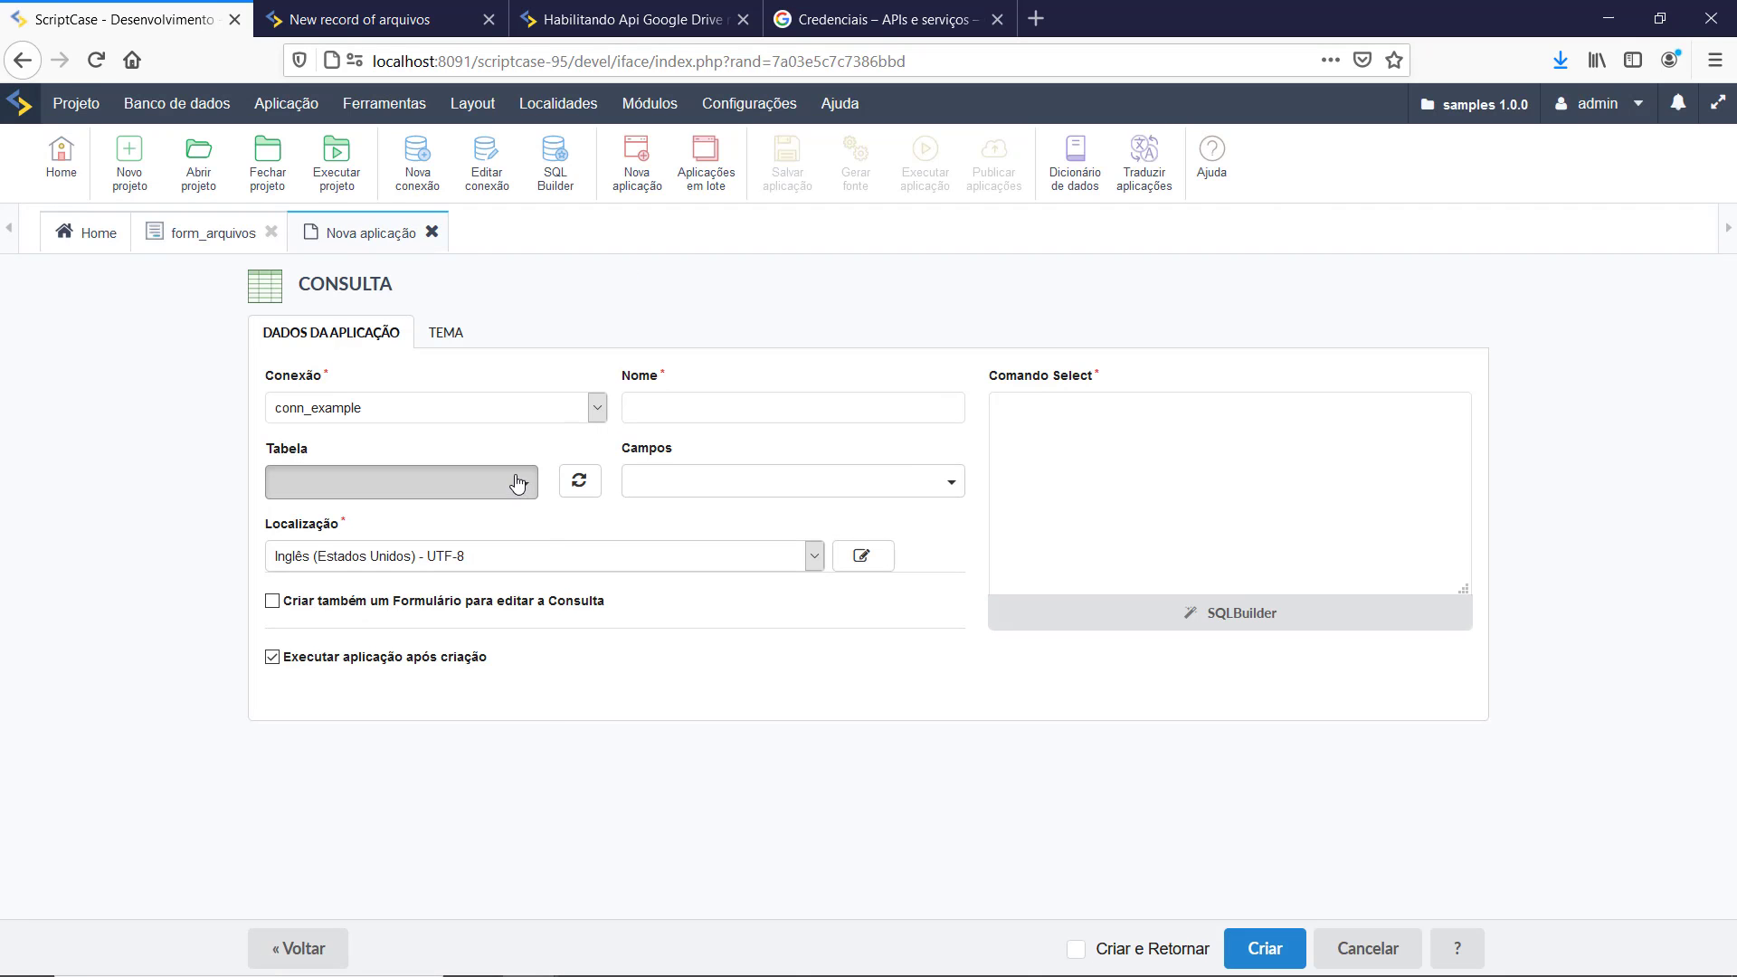
Step: Generate a grid_arquivos report from the arquivos table and view its listing of file names
{"action": "left_click", "coordinate": [517, 483]}
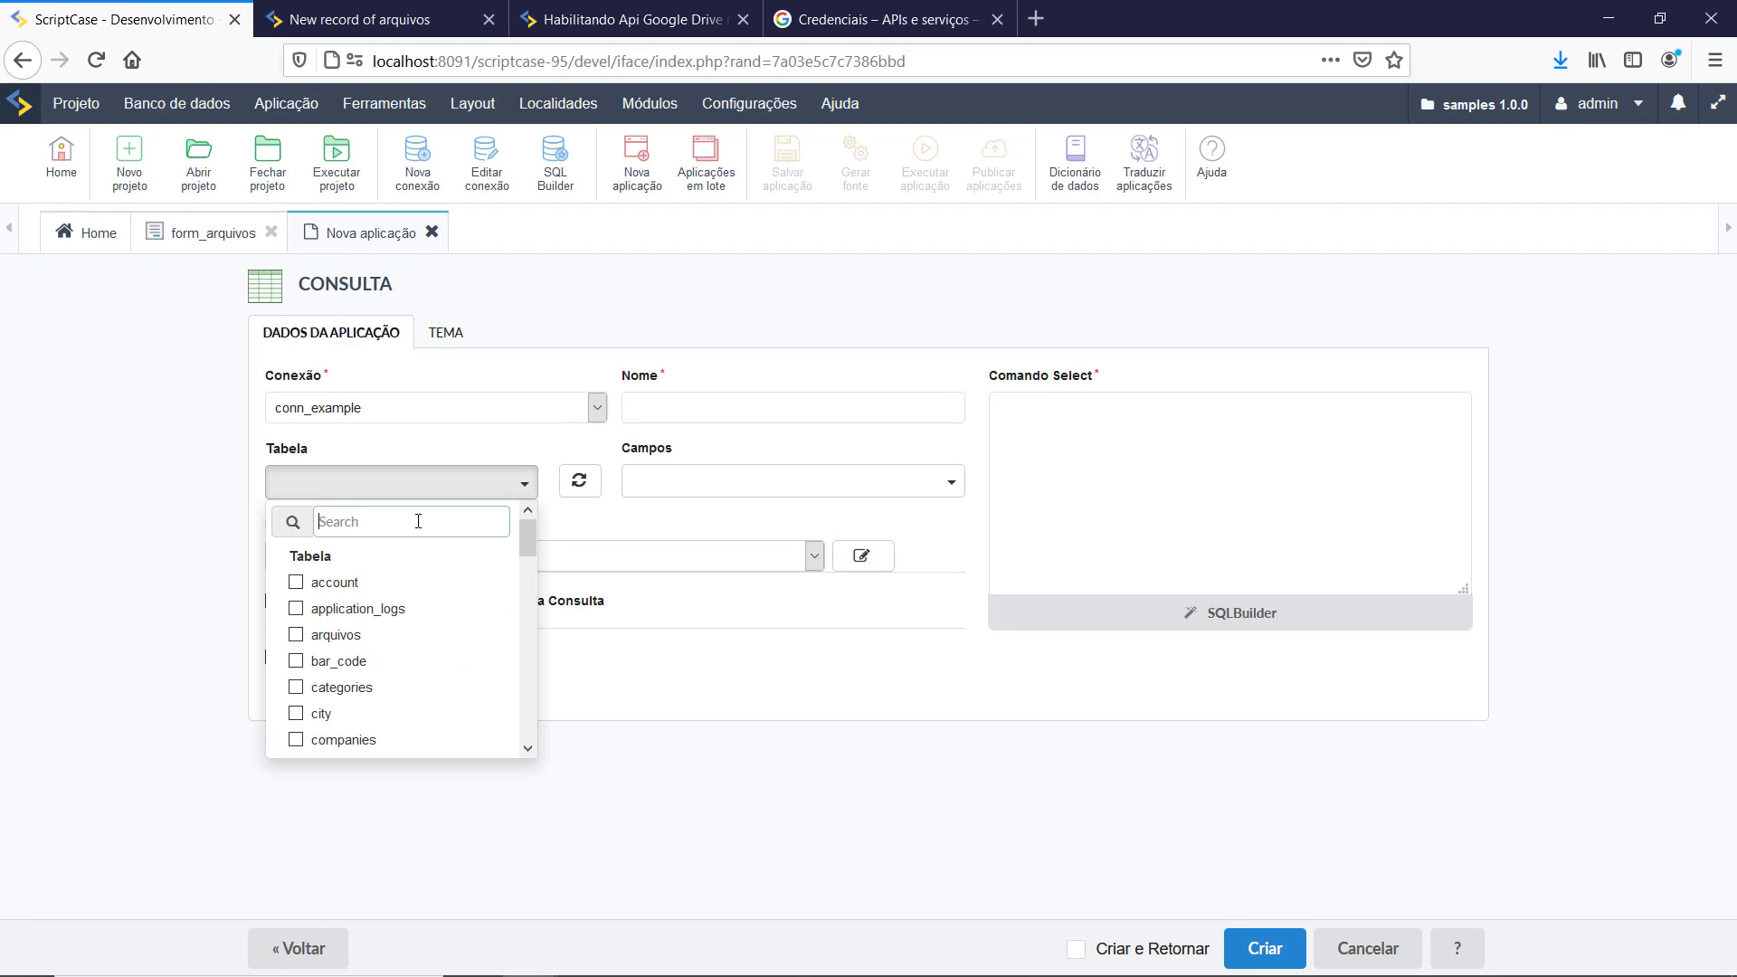
{"action": "left_click", "coordinate": [344, 634]}
{"action": "left_click", "coordinate": [550, 704]}
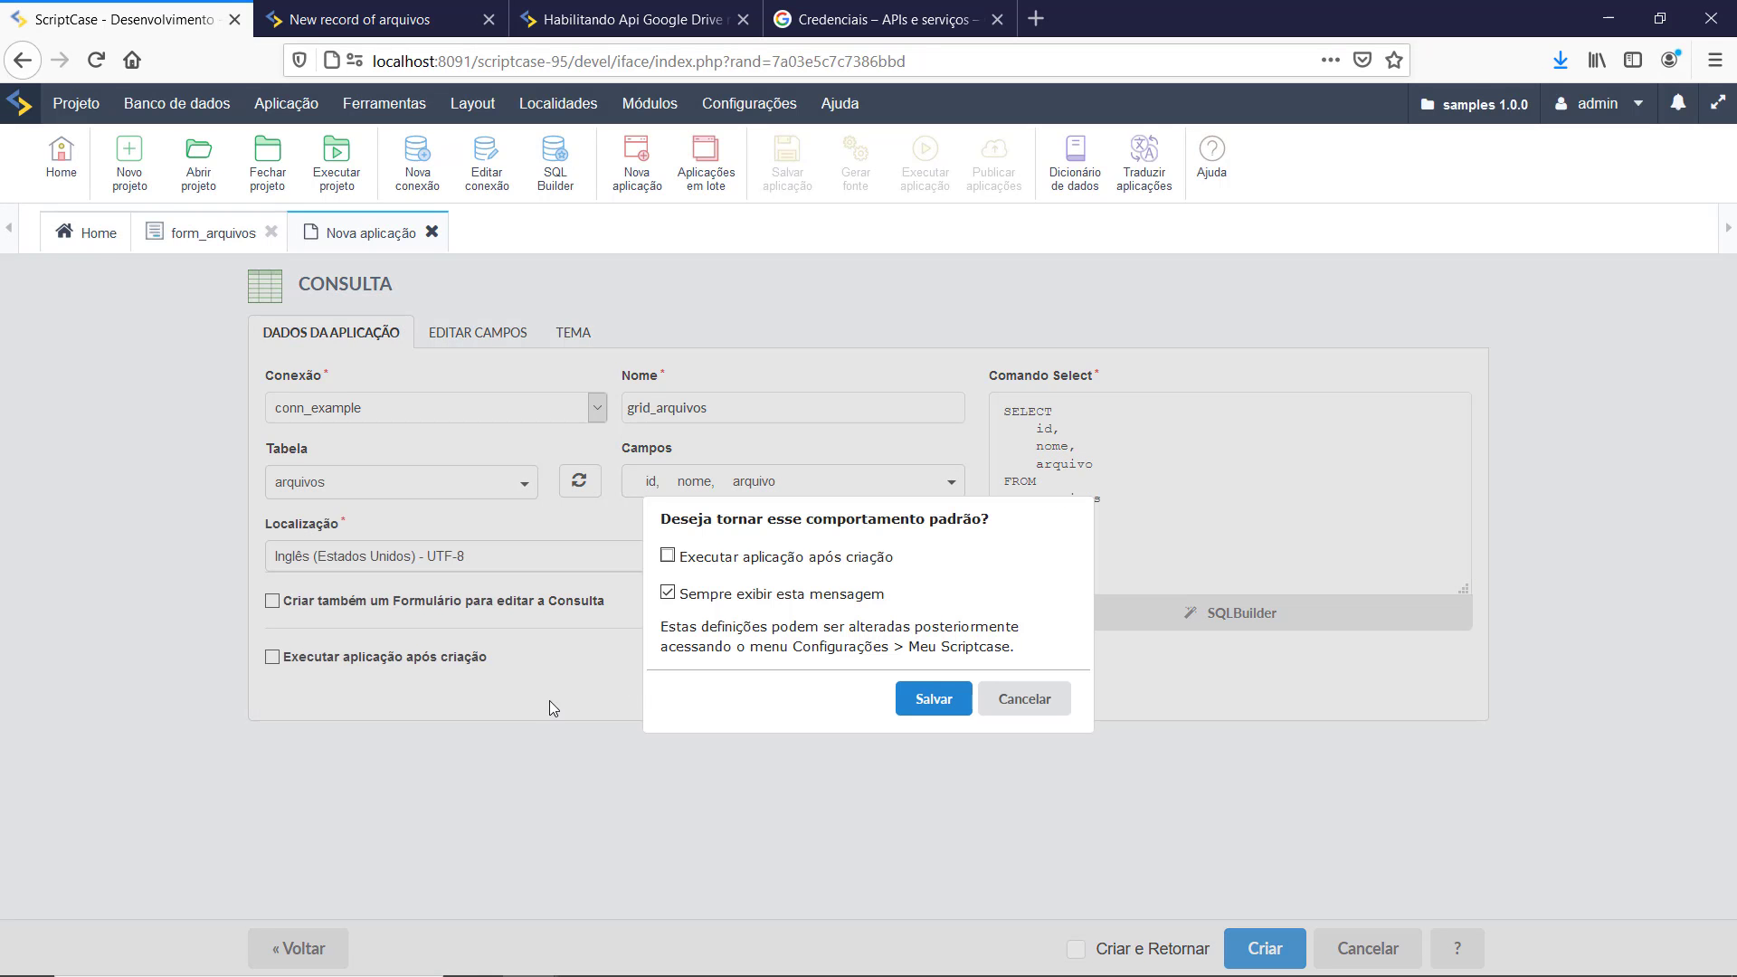
{"action": "left_click", "coordinate": [995, 694]}
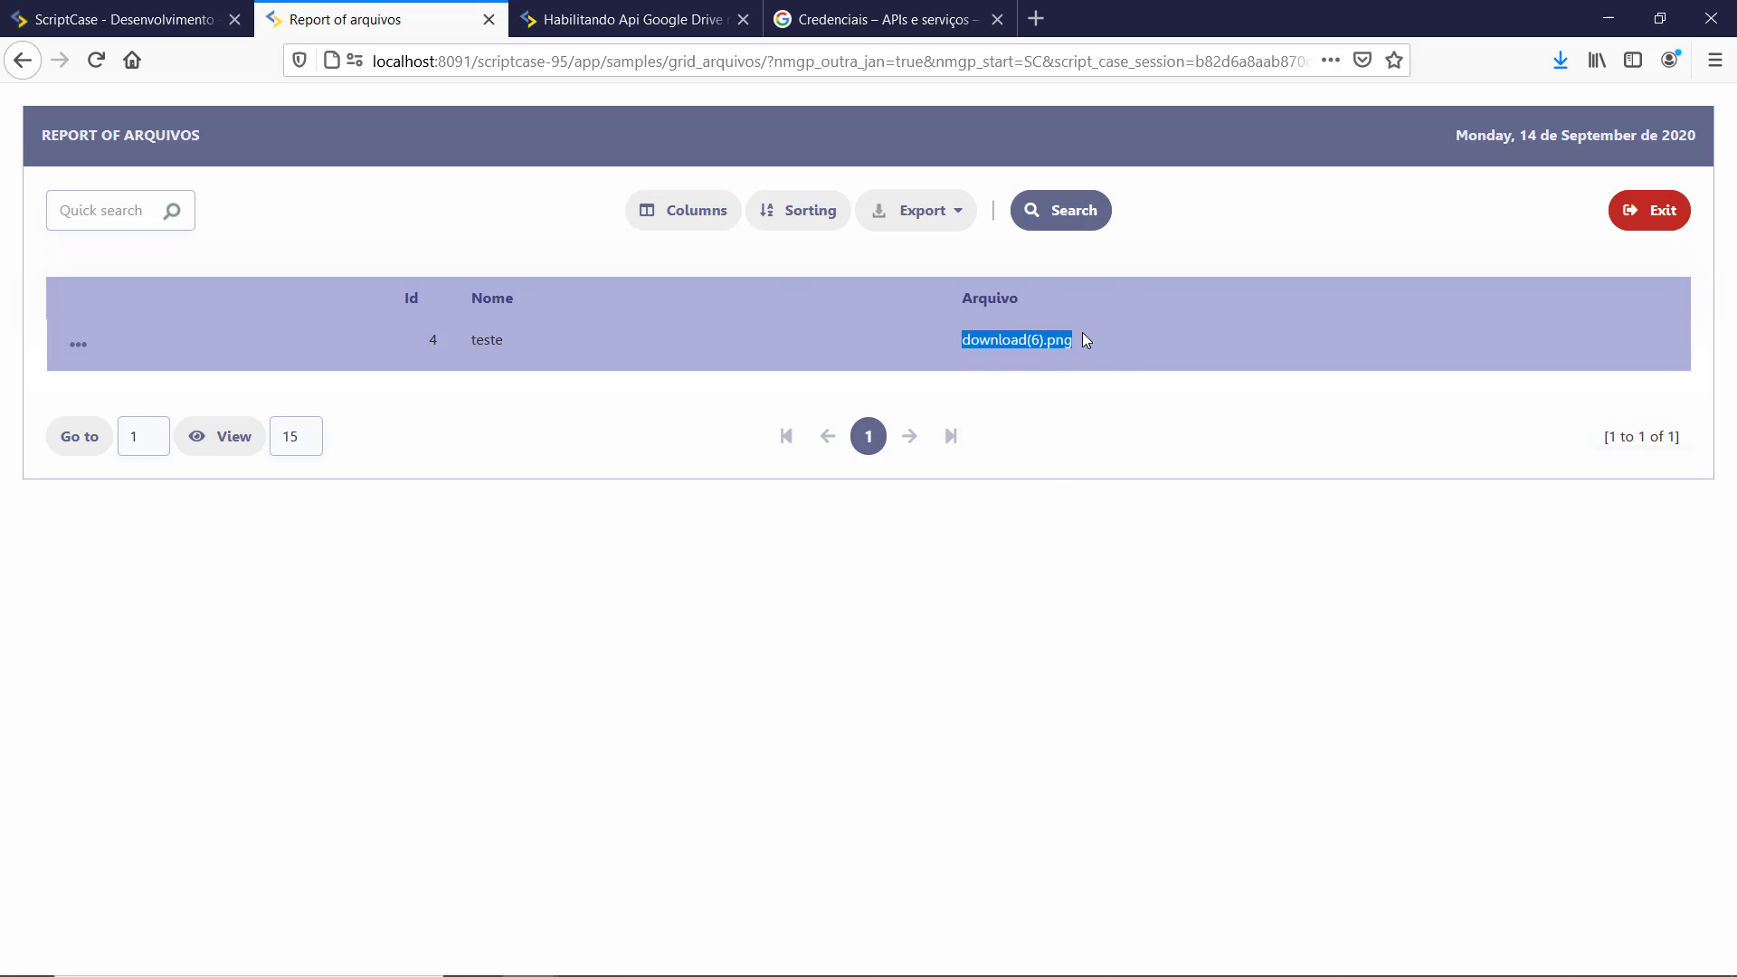
{"action": "left_click", "coordinate": [136, 36]}
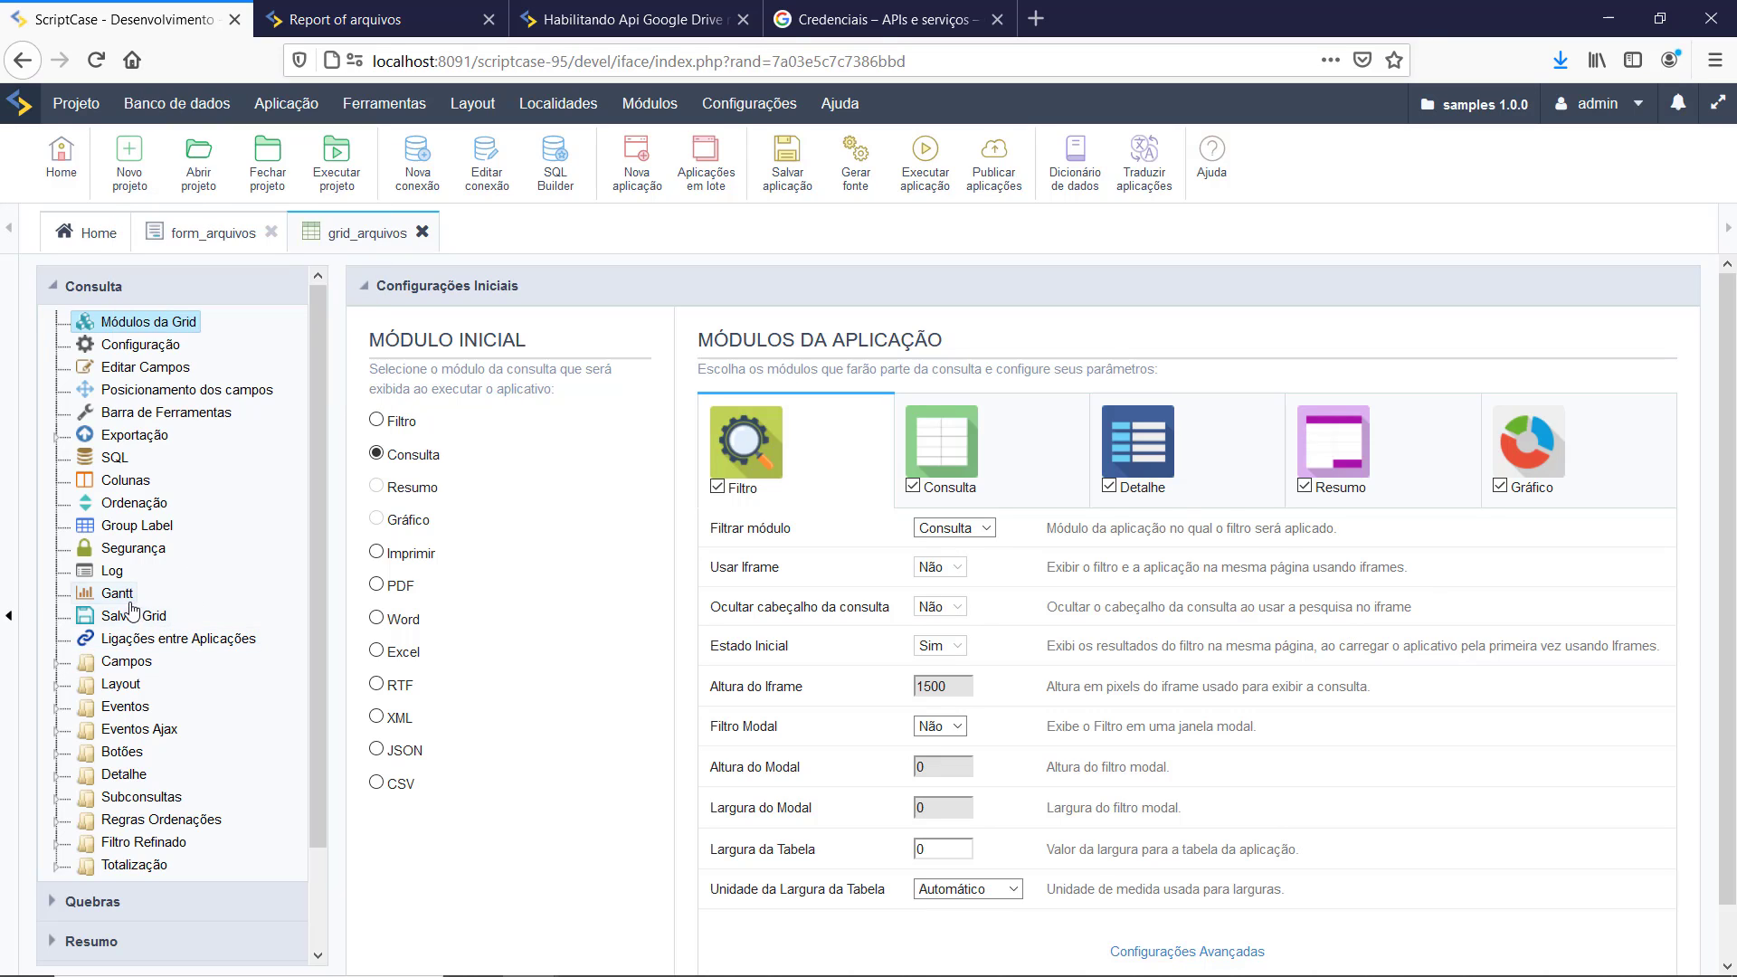
Step: Set the arquivo field's data type to Imagem (Nome de Arquivo)
{"action": "left_click", "coordinate": [82, 672]}
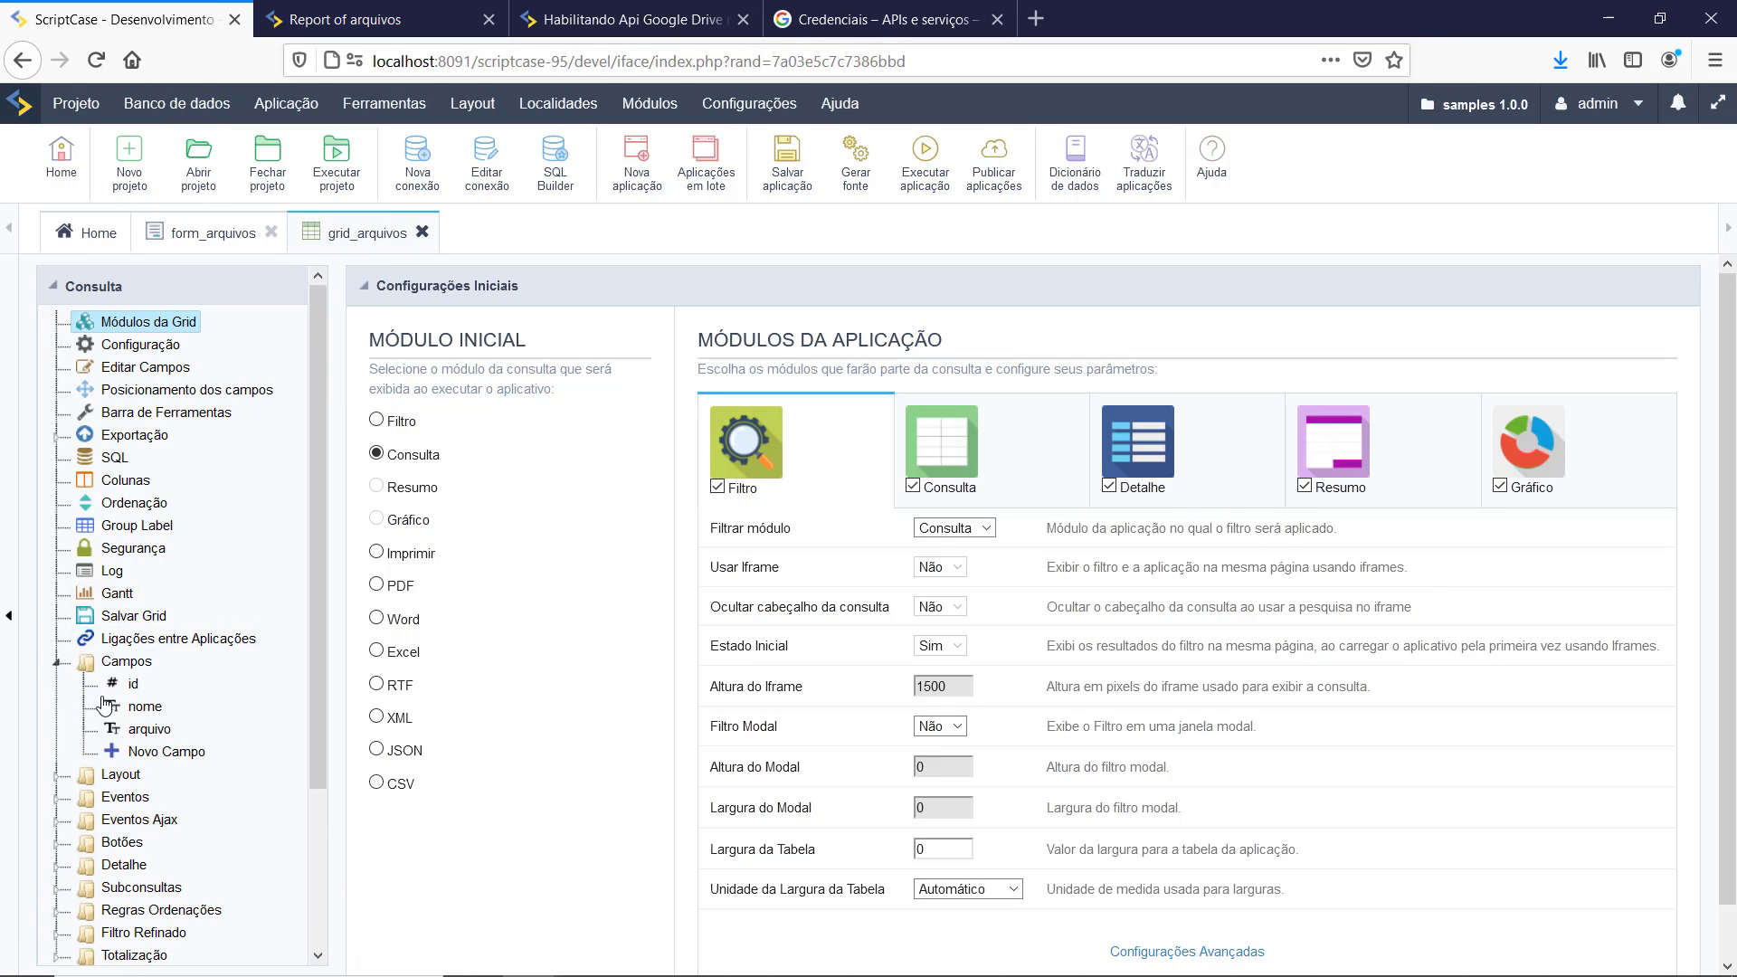
{"action": "left_click", "coordinate": [135, 728]}
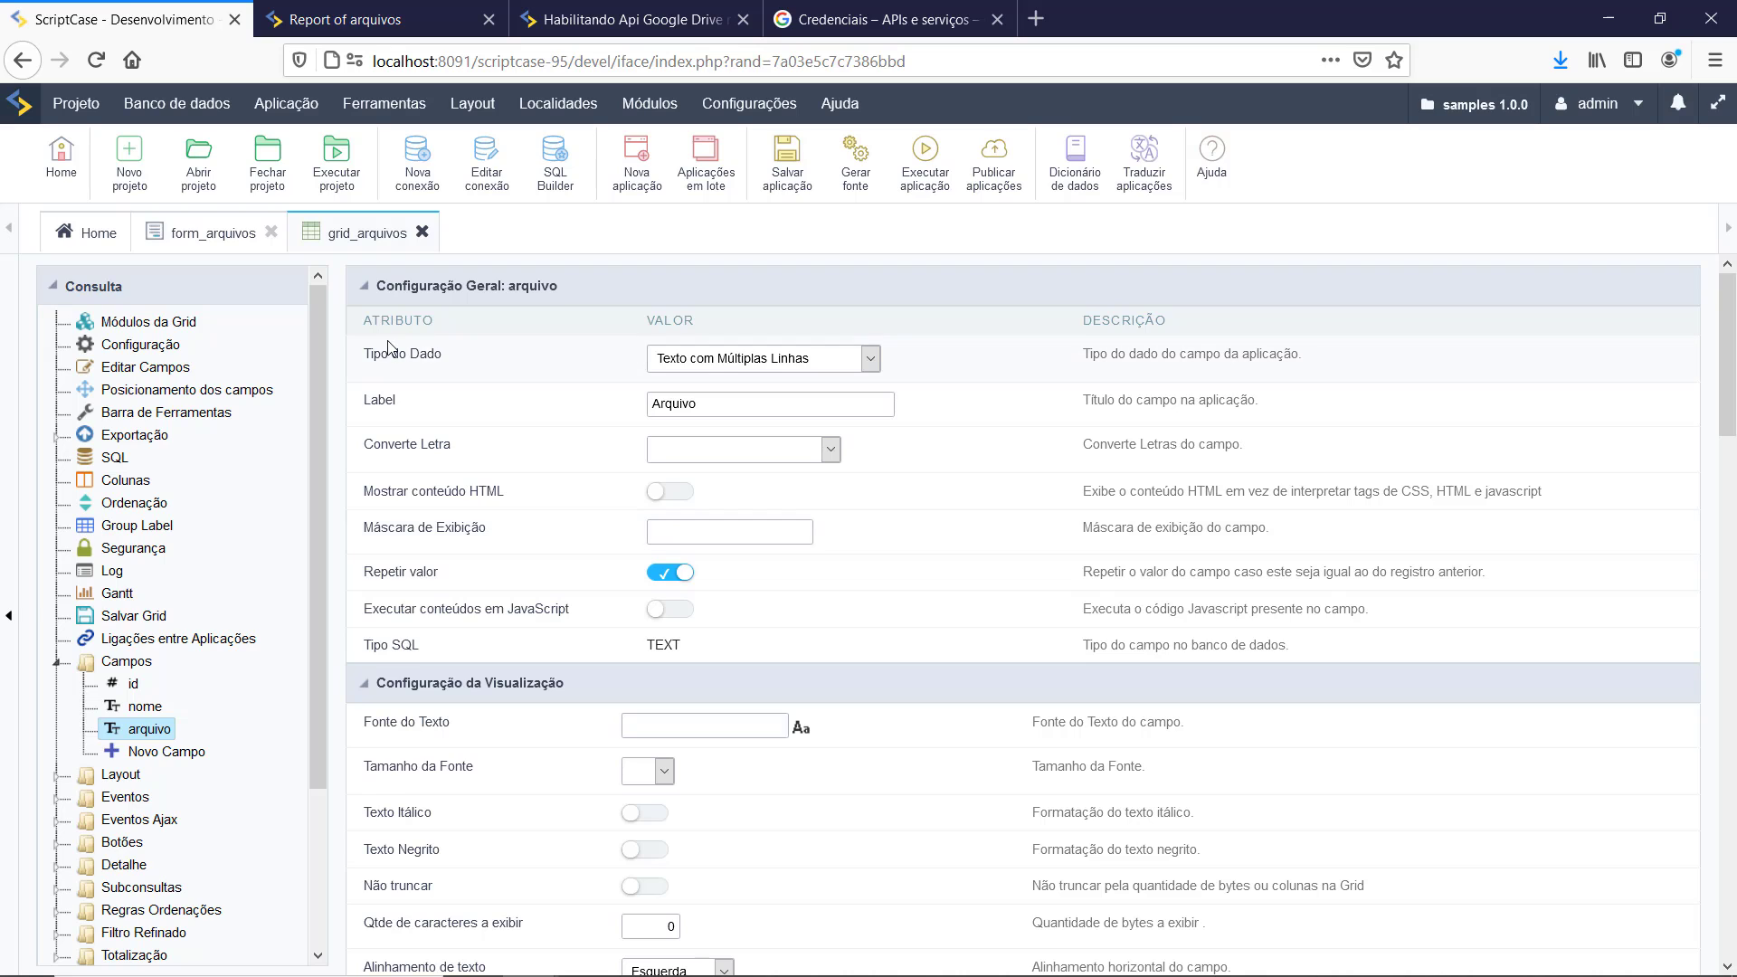
{"action": "left_click", "coordinate": [697, 360]}
{"action": "scroll", "coordinate": [769, 527], "scroll_direction": "down", "scroll_amount": 2}
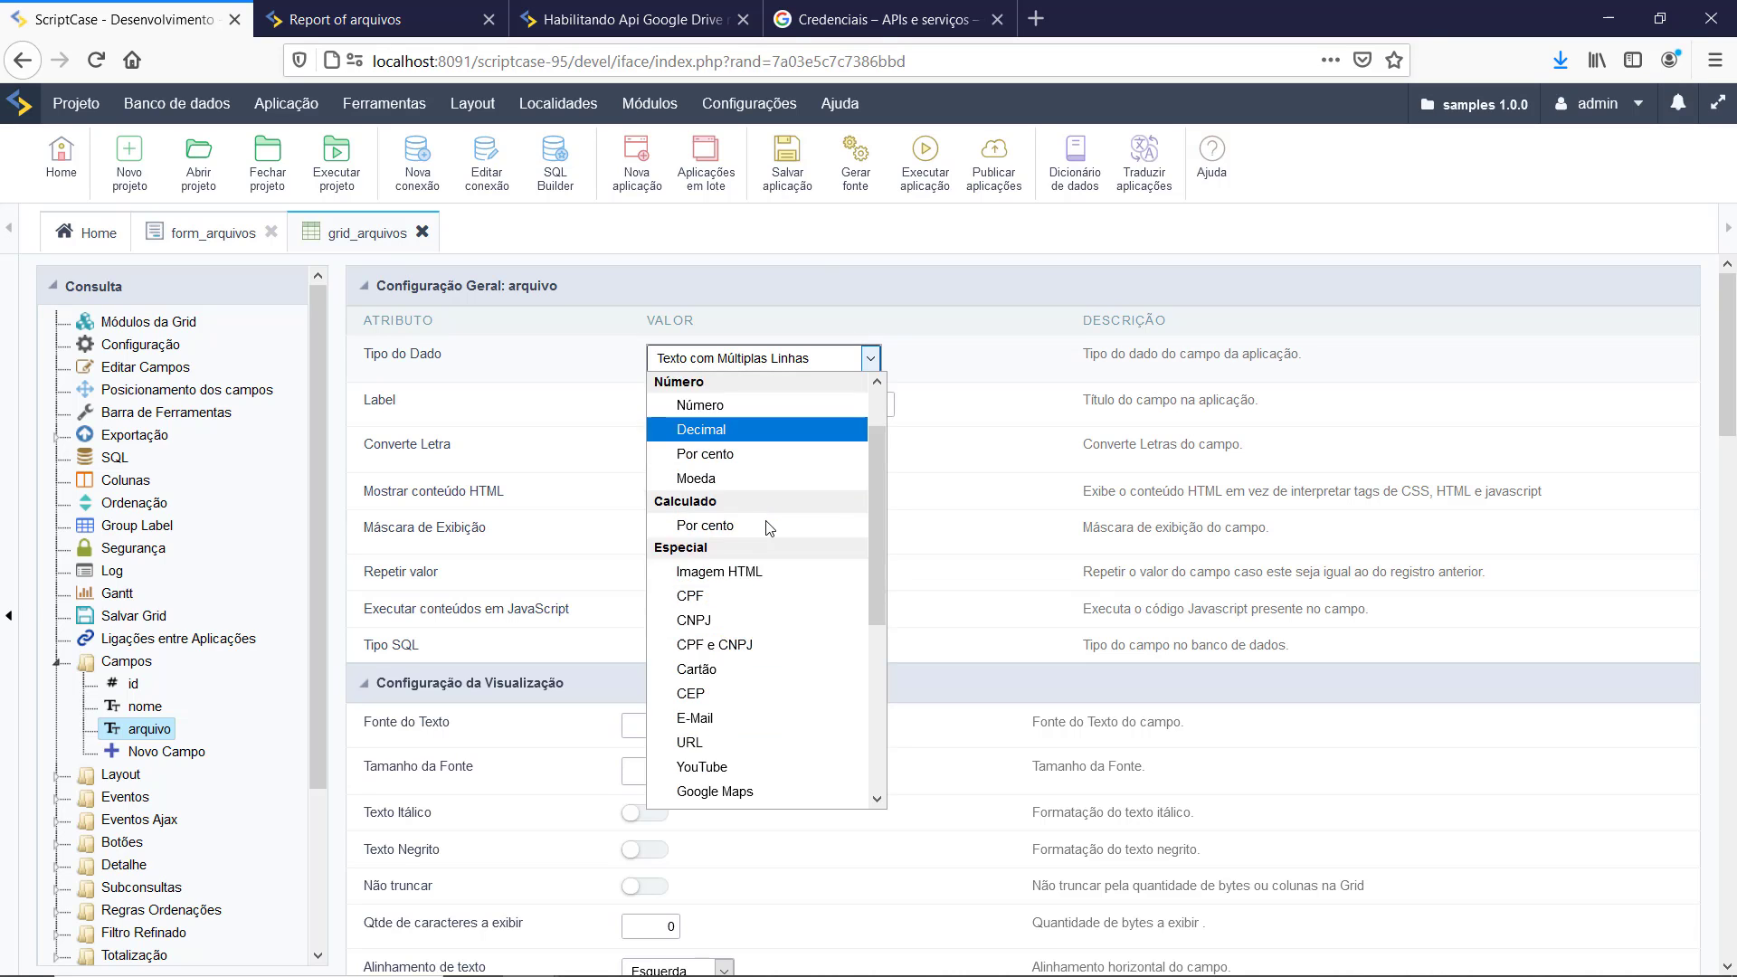
{"action": "scroll", "coordinate": [769, 528], "scroll_direction": "down", "scroll_amount": 3}
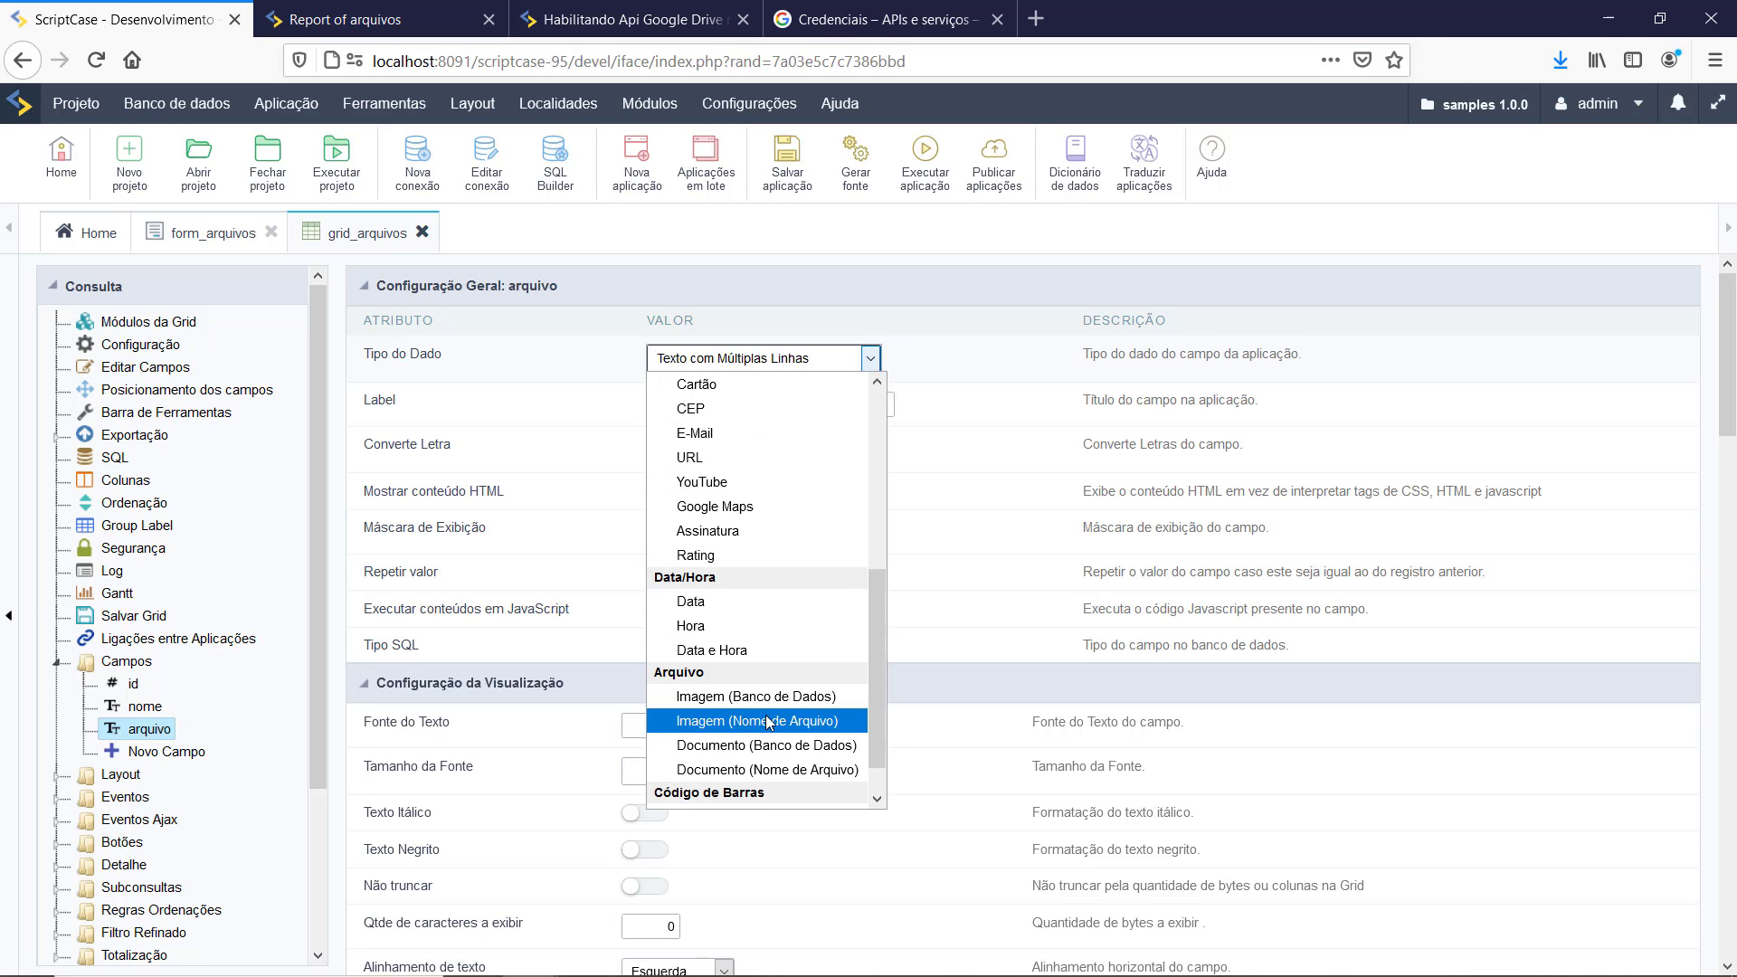
{"action": "left_click", "coordinate": [769, 721]}
Step: Read the images from the google_drive profile, directory /testeapi, then run the report to see thumbnails
{"action": "scroll", "coordinate": [797, 606], "scroll_direction": "down", "scroll_amount": 2}
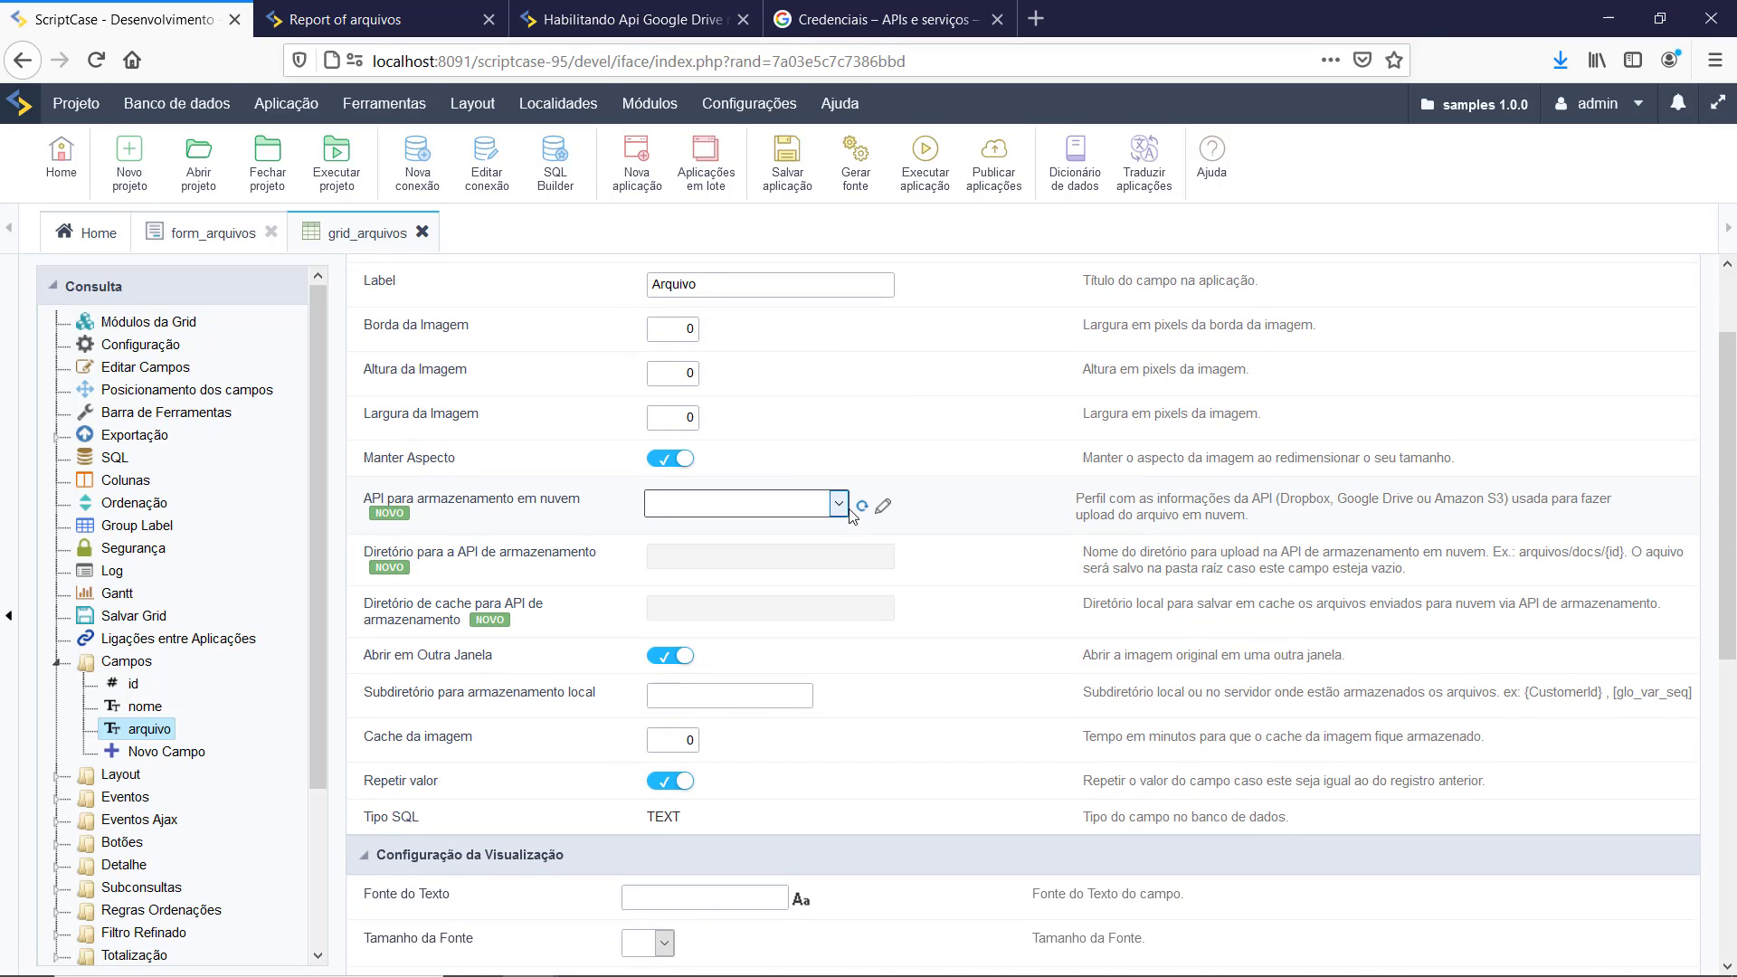
{"action": "left_click", "coordinate": [840, 504]}
{"action": "left_click", "coordinate": [694, 596]}
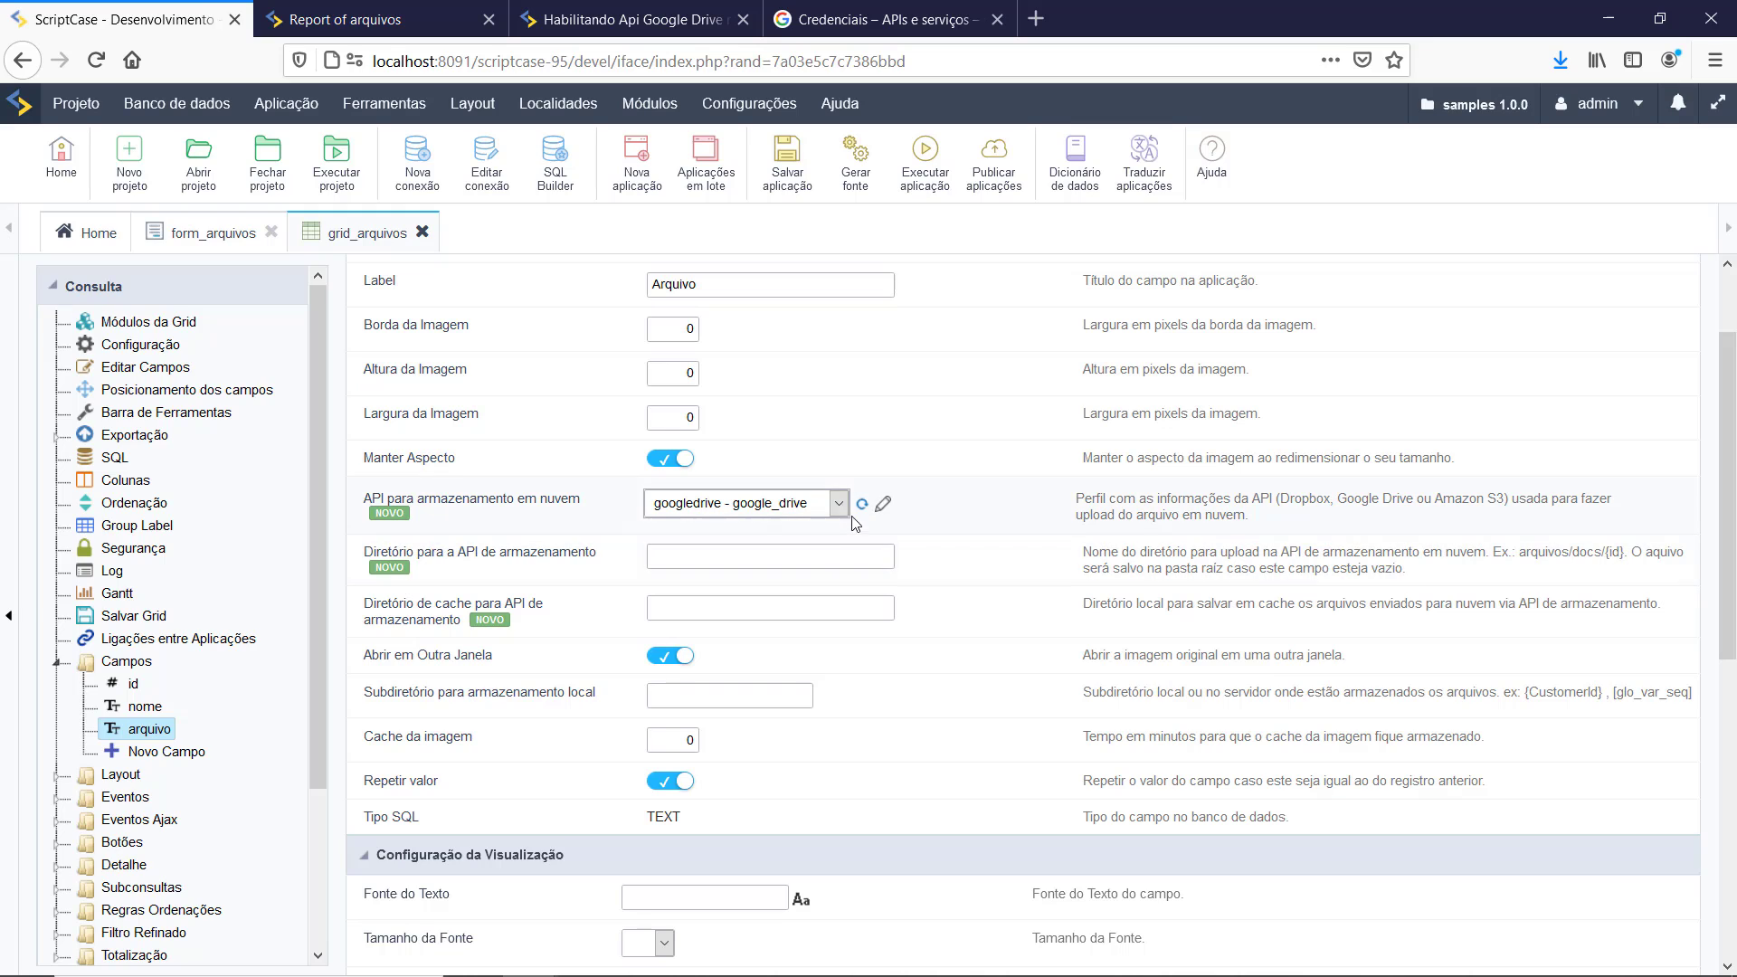
{"action": "left_click", "coordinate": [687, 556]}
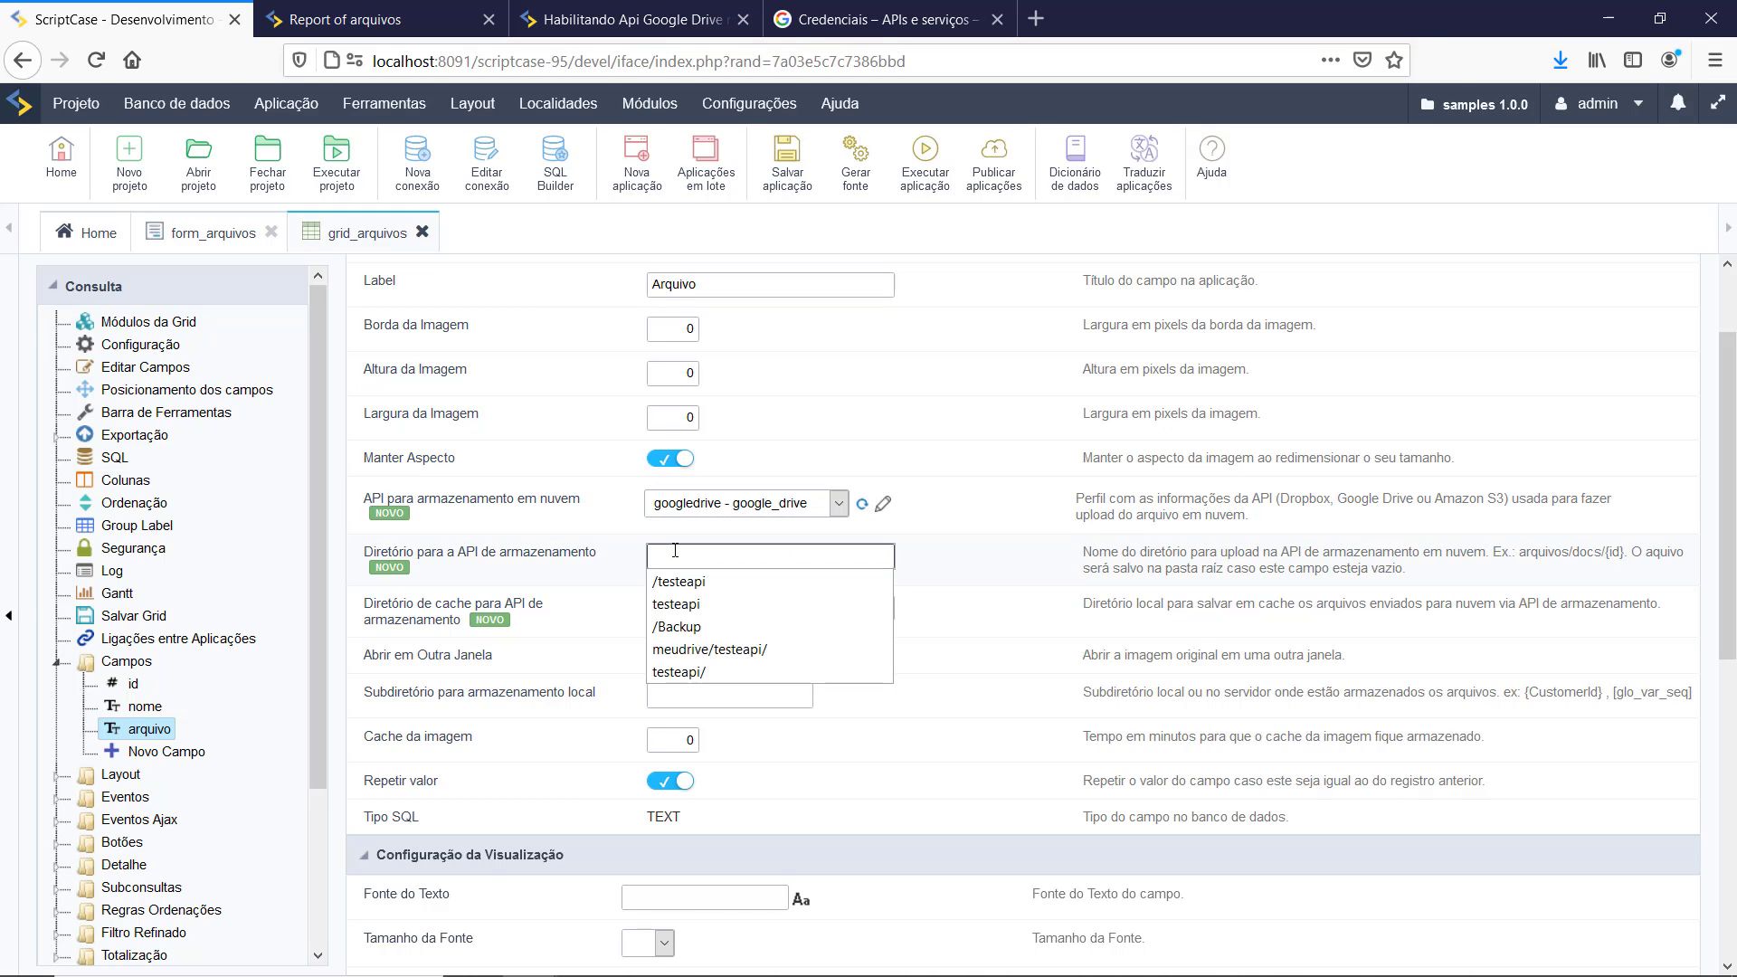
{"action": "left_click", "coordinate": [692, 582]}
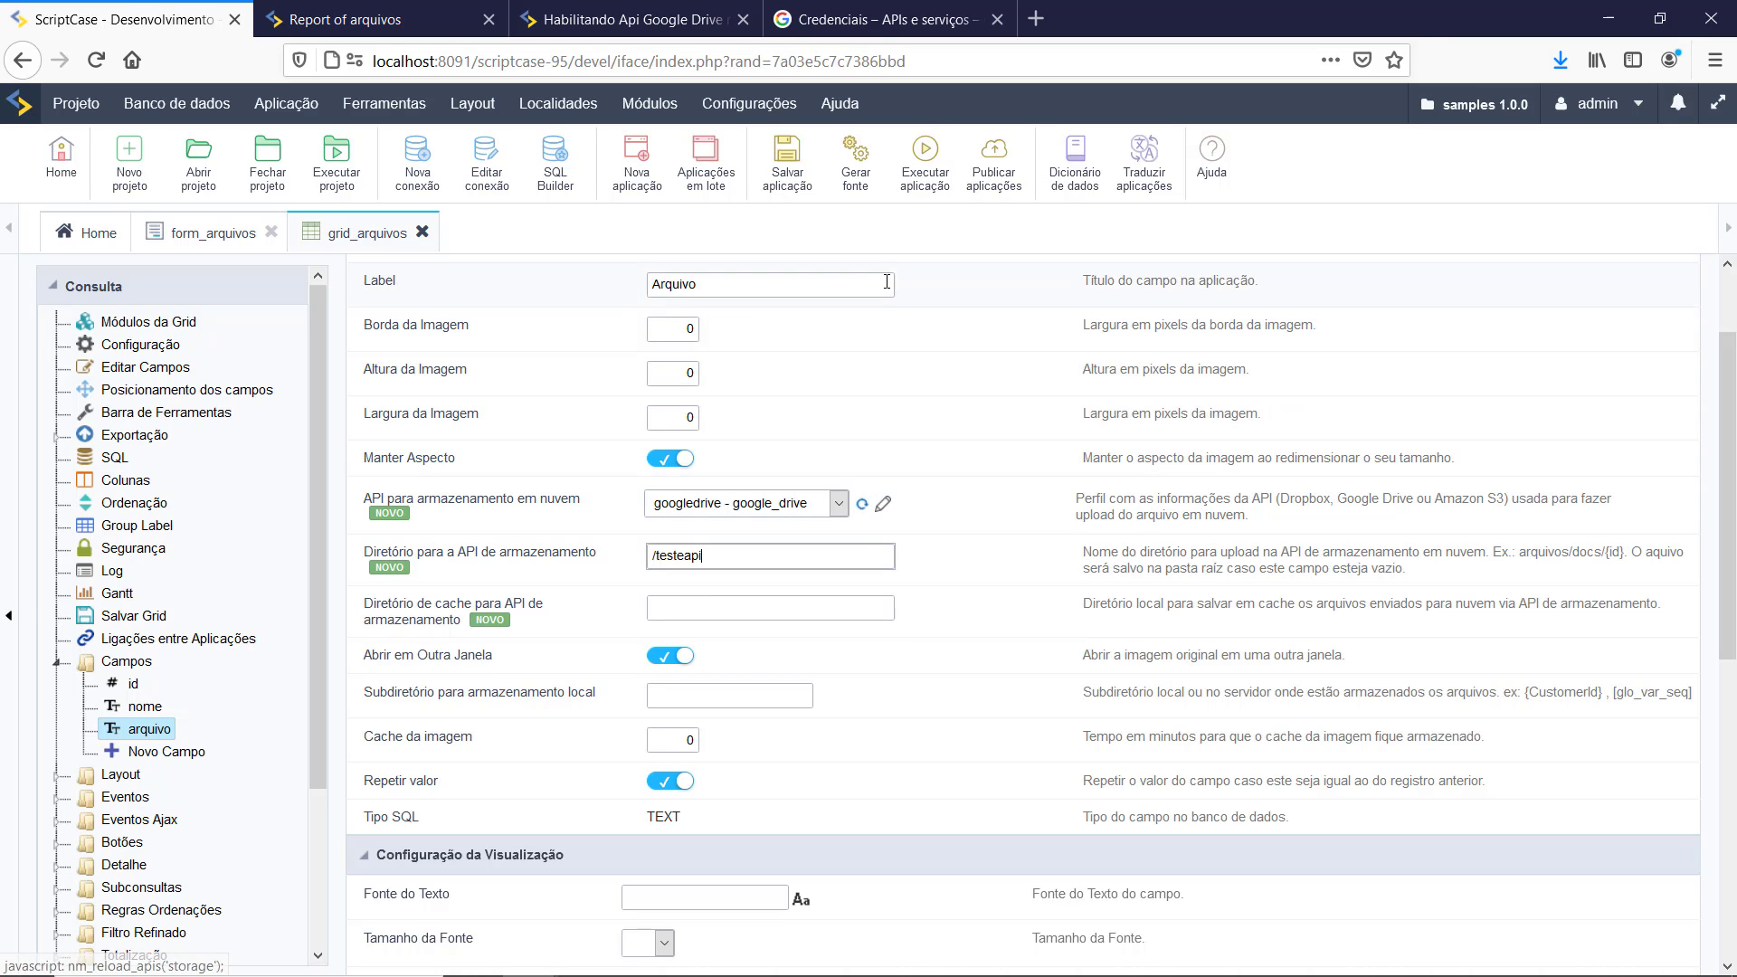
{"action": "left_click", "coordinate": [926, 171]}
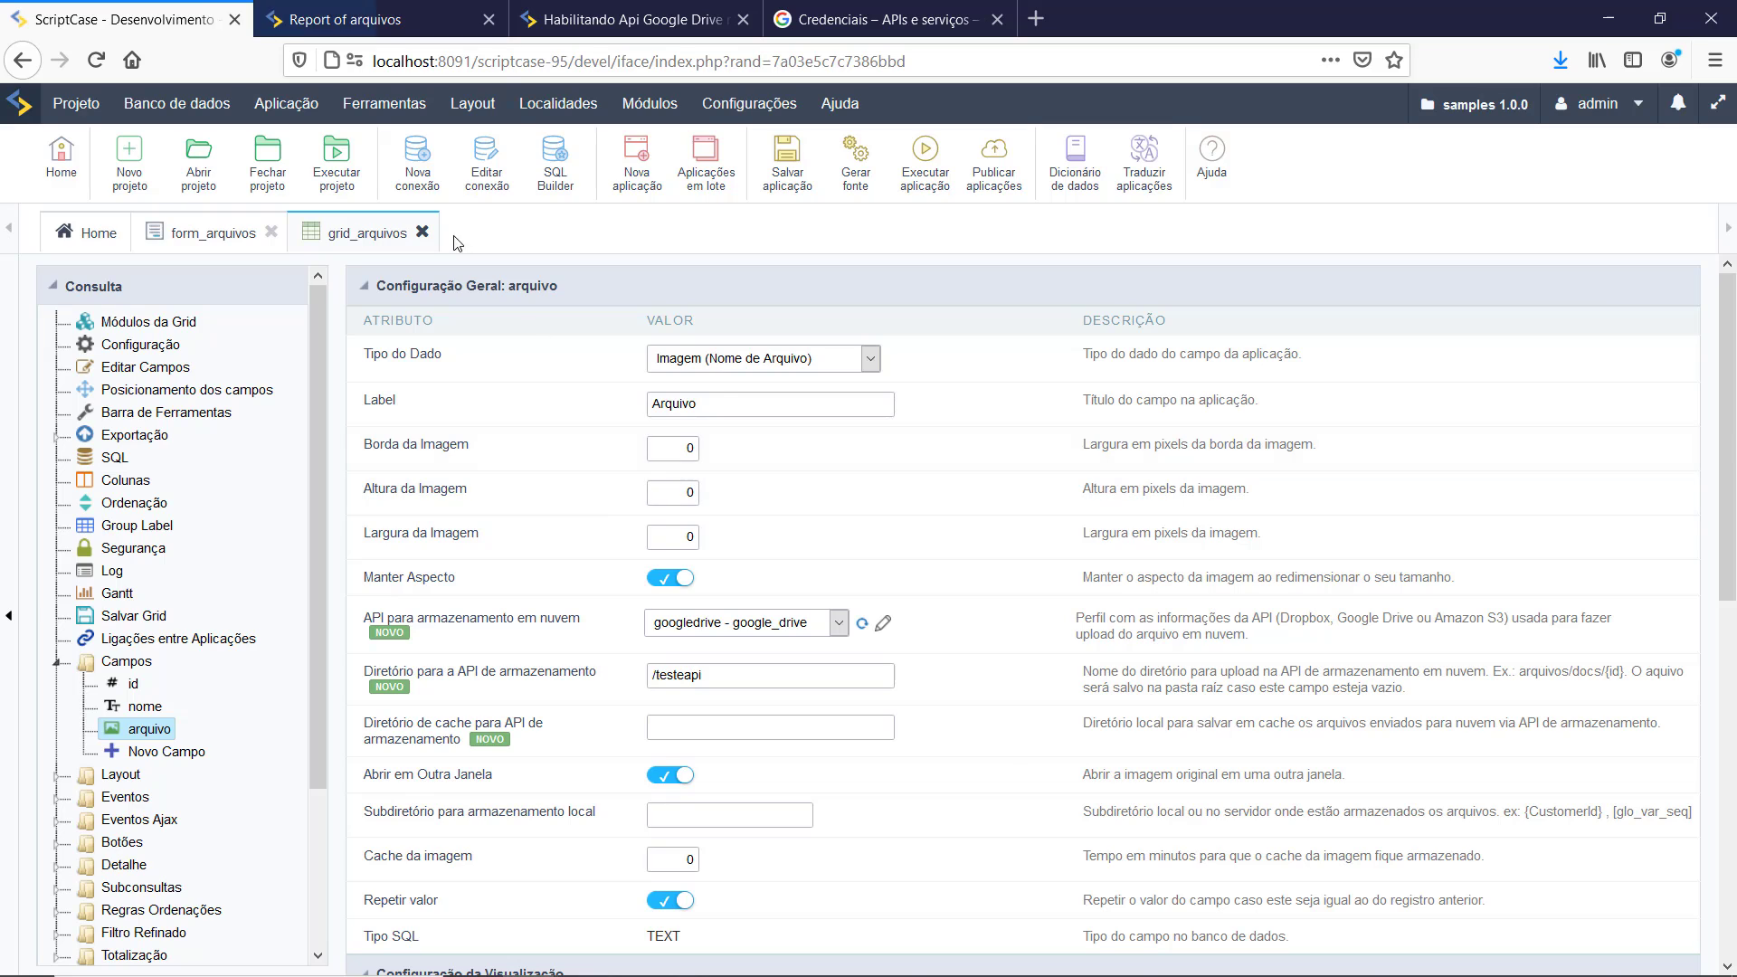
{"action": "left_click", "coordinate": [366, 11]}
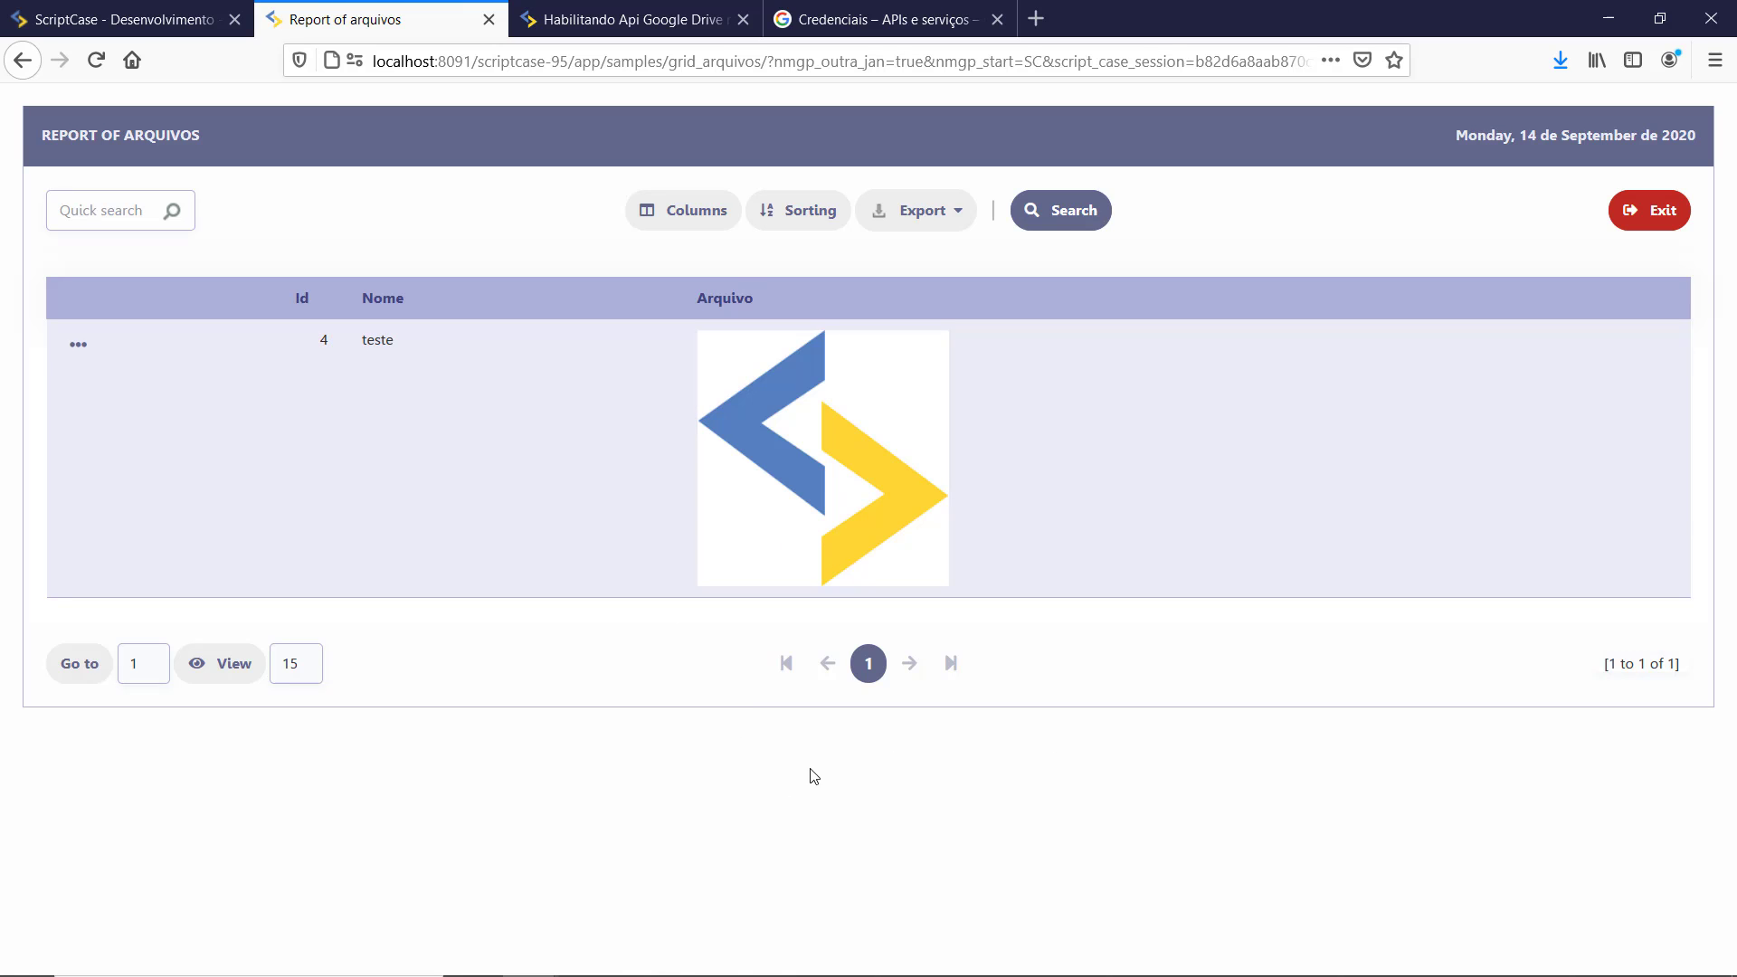
{"action": "left_click", "coordinate": [813, 532]}
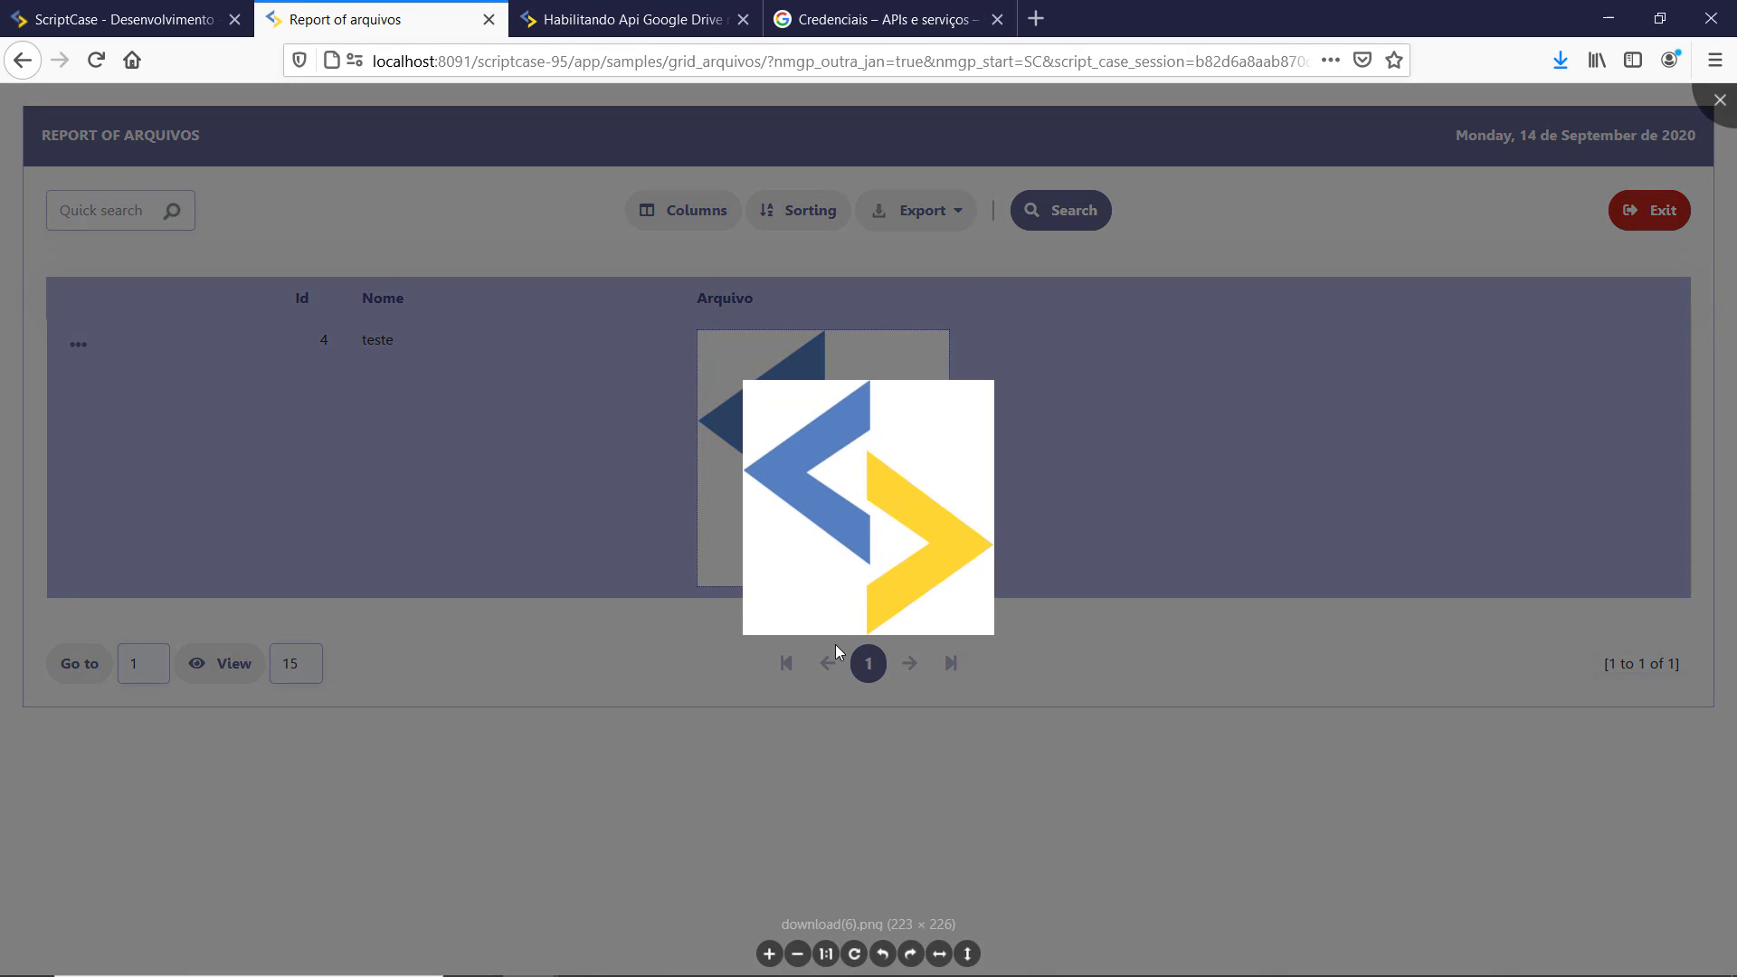
{"action": "left_click", "coordinate": [882, 955]}
{"action": "left_click", "coordinate": [884, 957]}
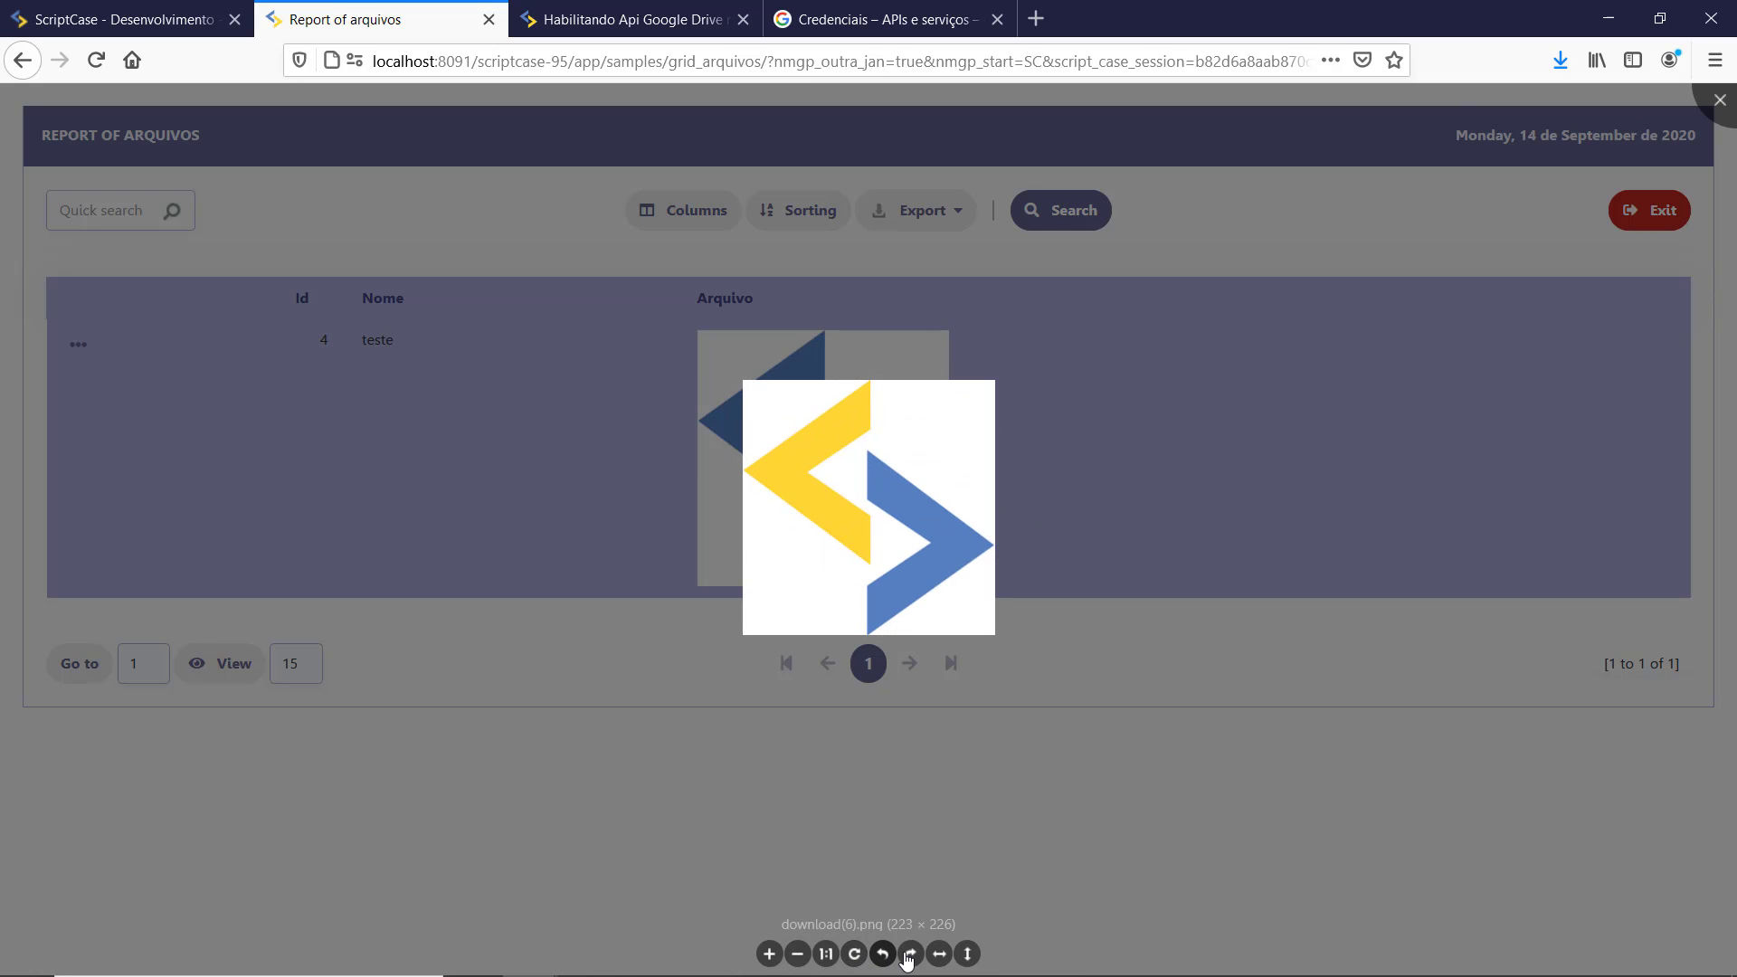
{"action": "left_click", "coordinate": [909, 956]}
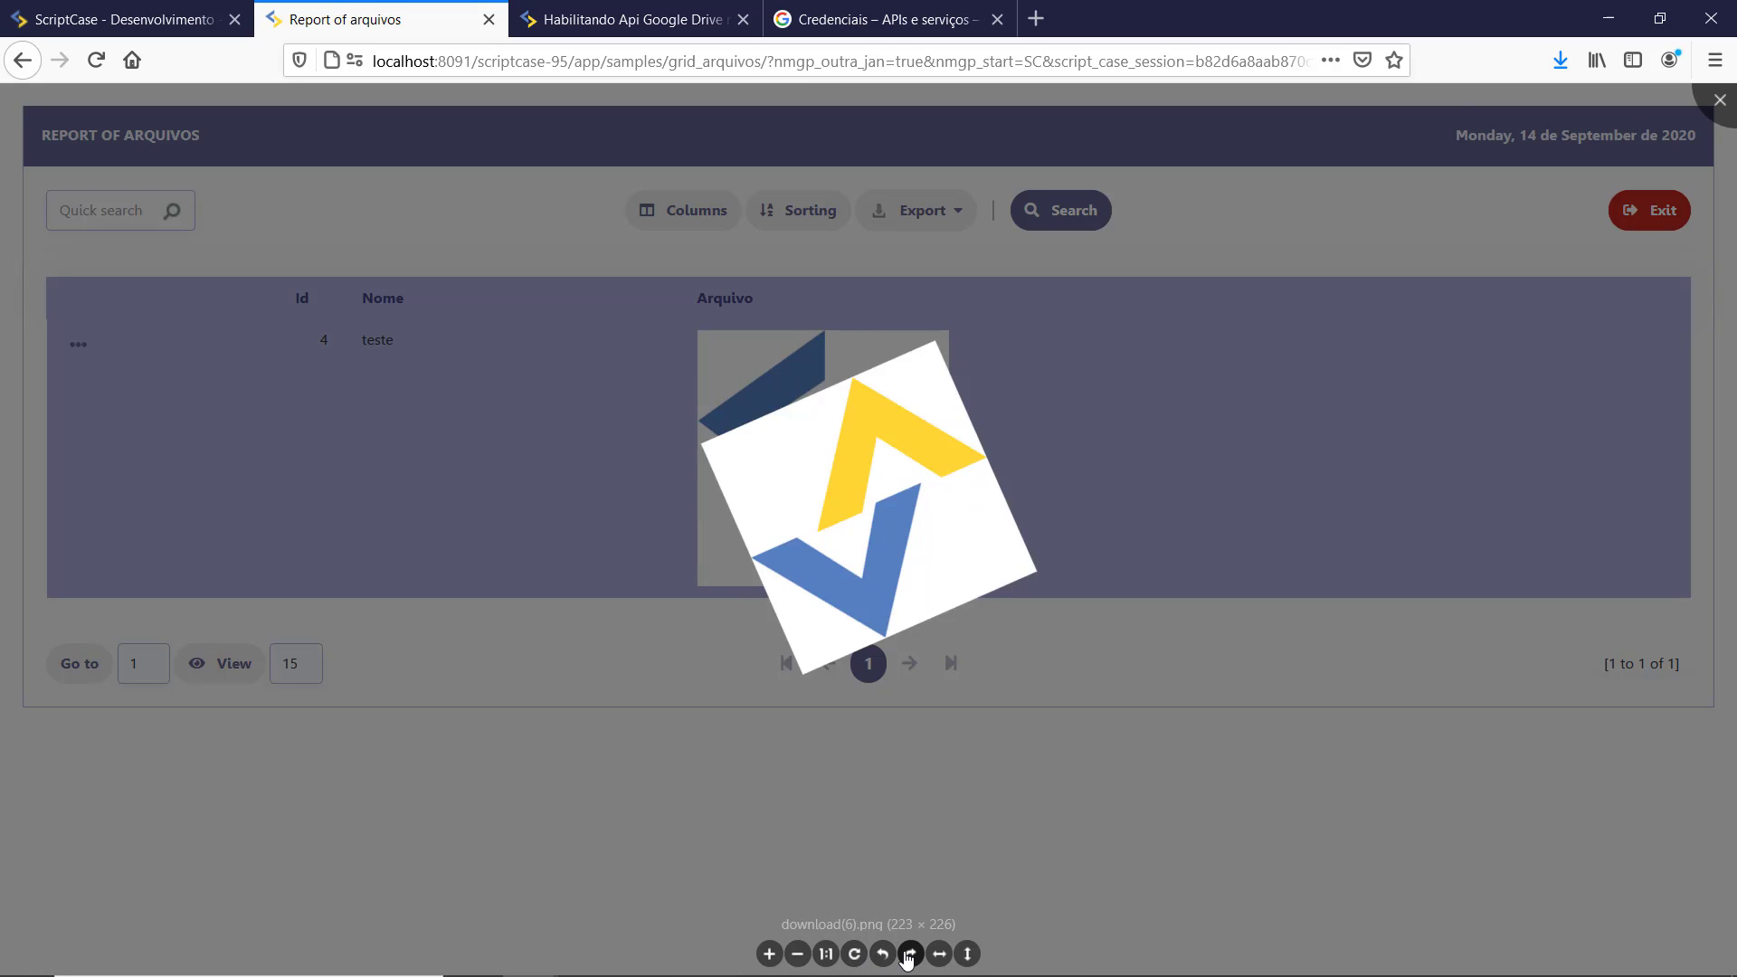
{"action": "left_click", "coordinate": [1023, 803]}
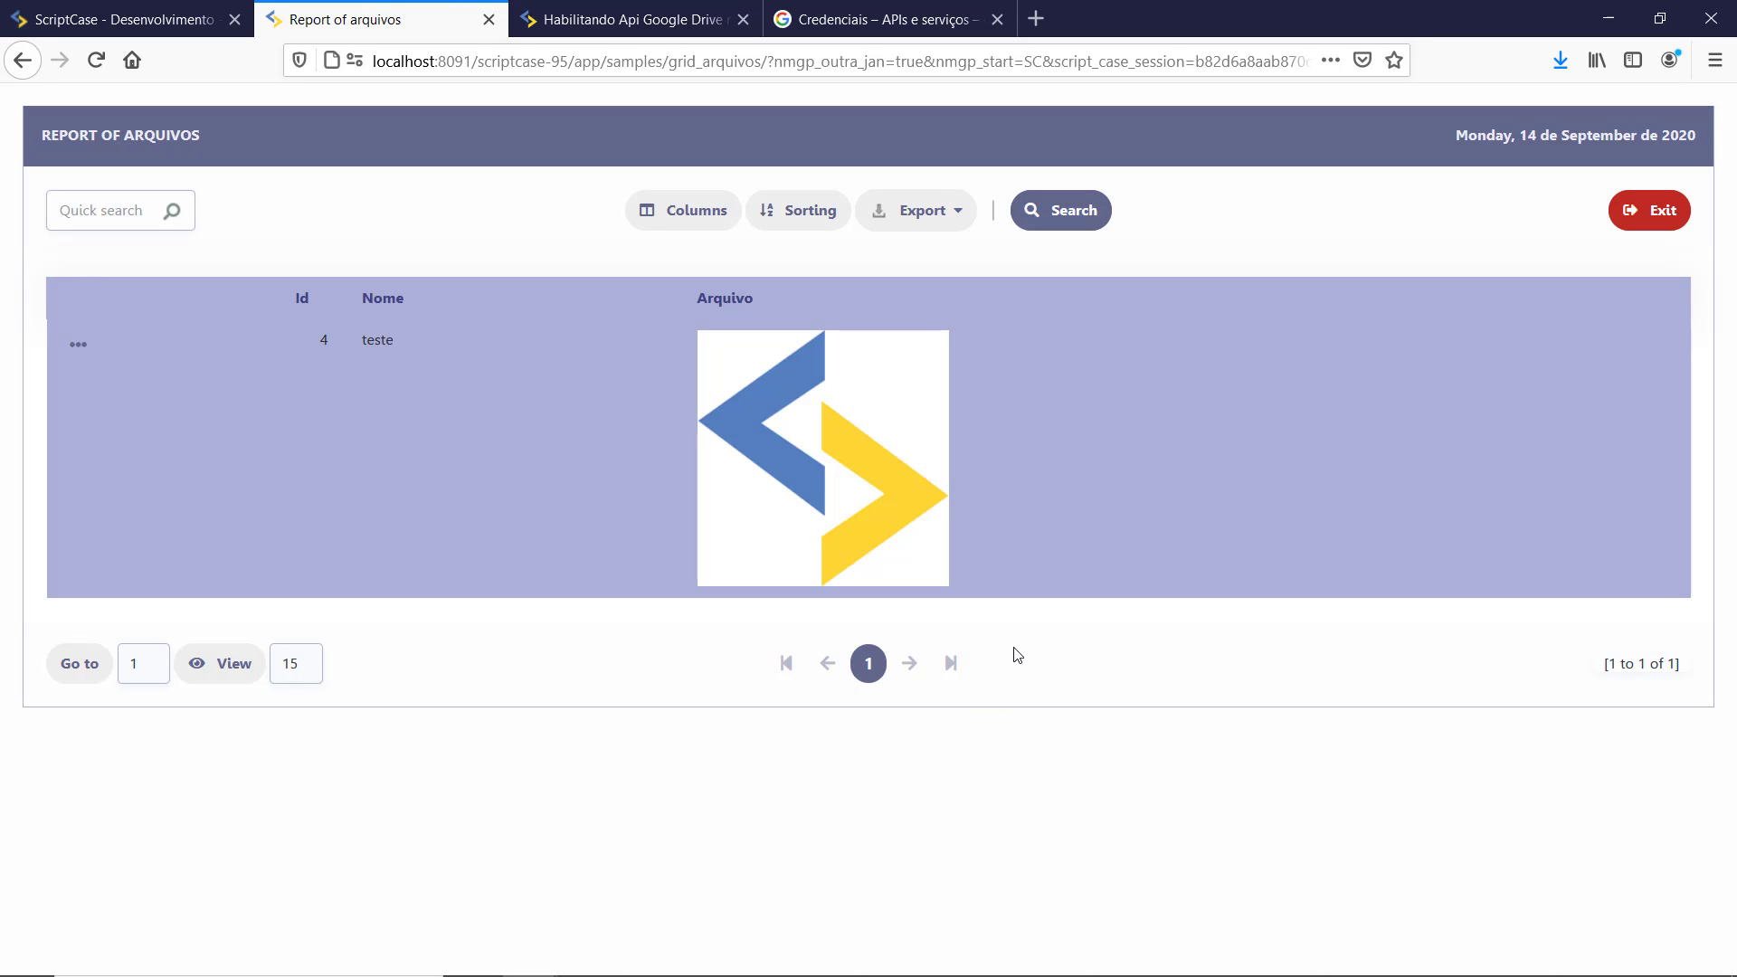